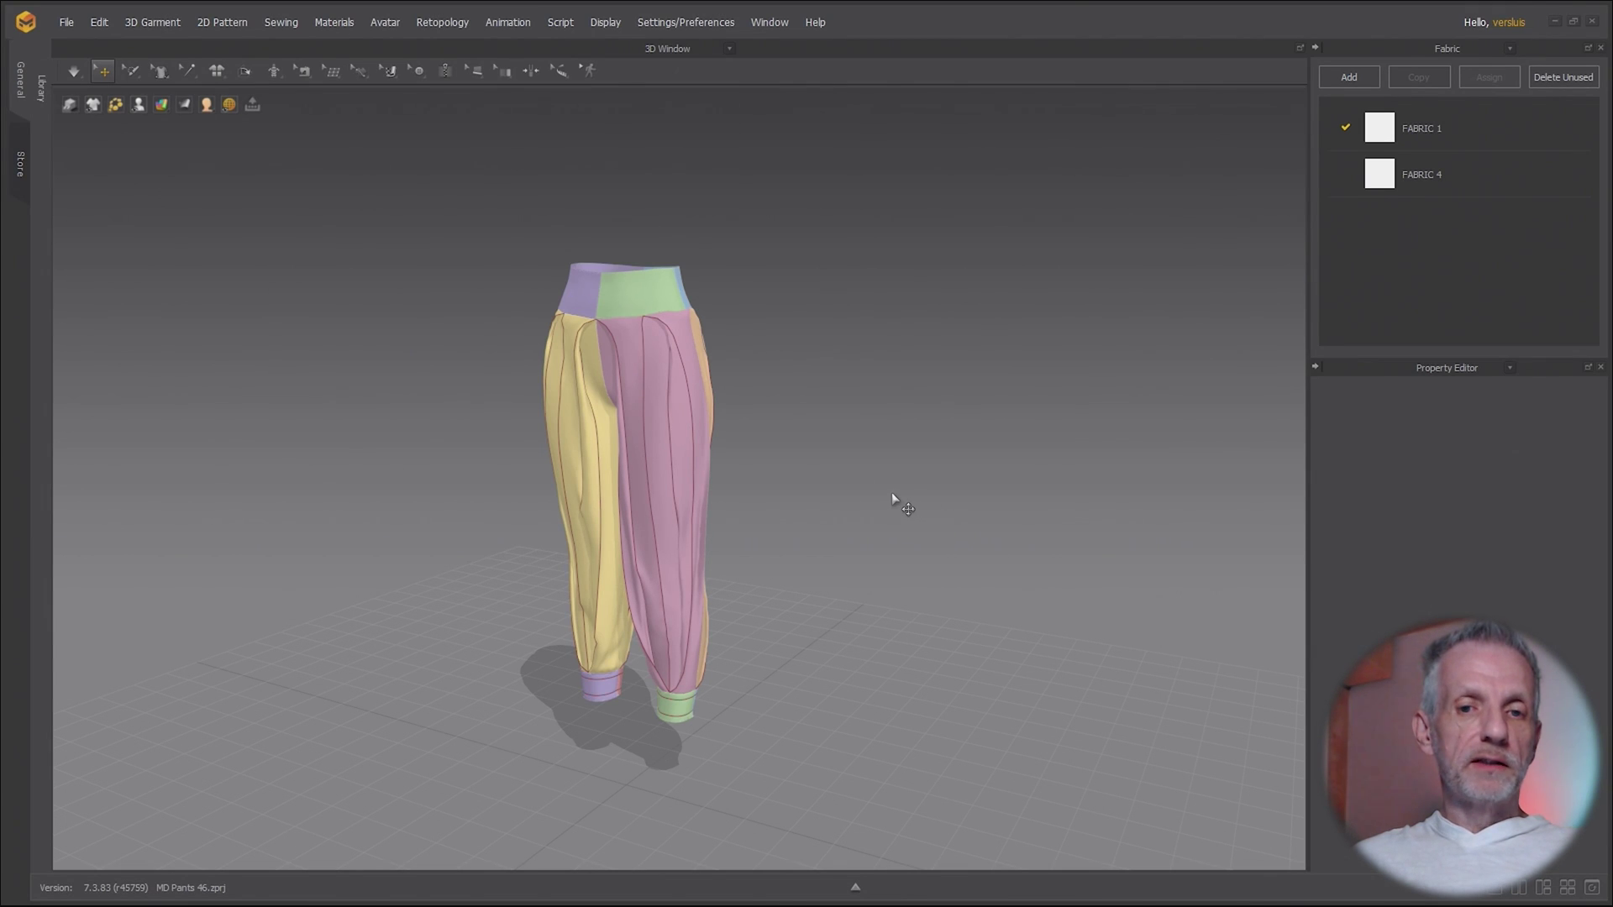
- Load G9 Base.avt from the Library's Daz Genesis avatar folder, then collapse the Library panel
mouse_move(892, 501)
right_mouse_down()
mouse_move(997, 482)
mouse_move(887, 495)
right_mouse_up()
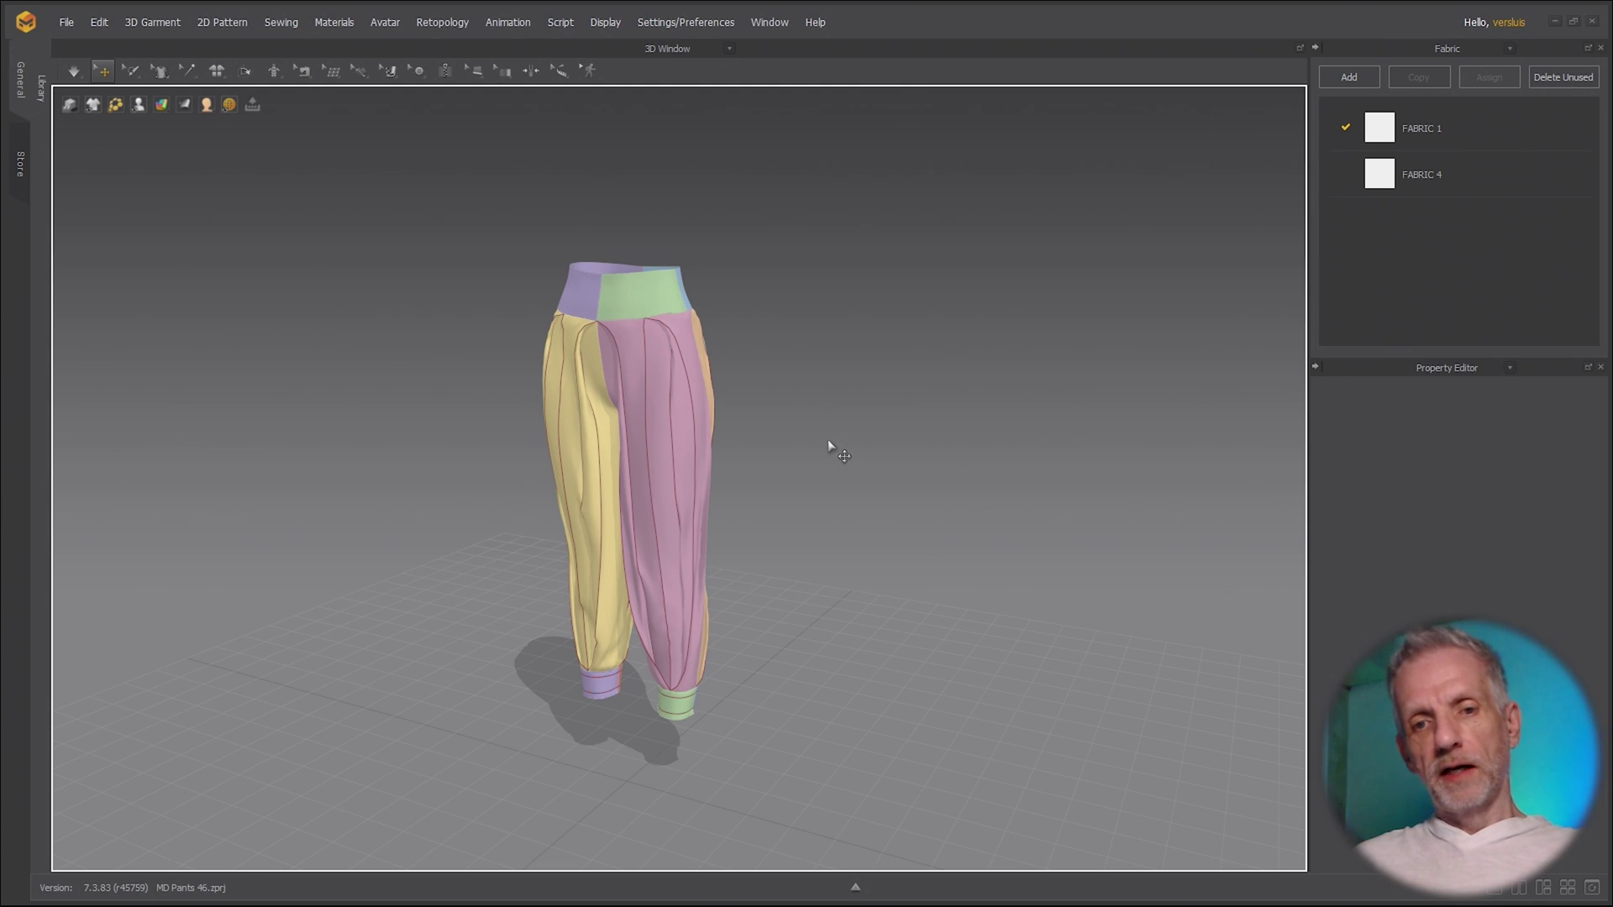
scroll(831, 445, "up", 2)
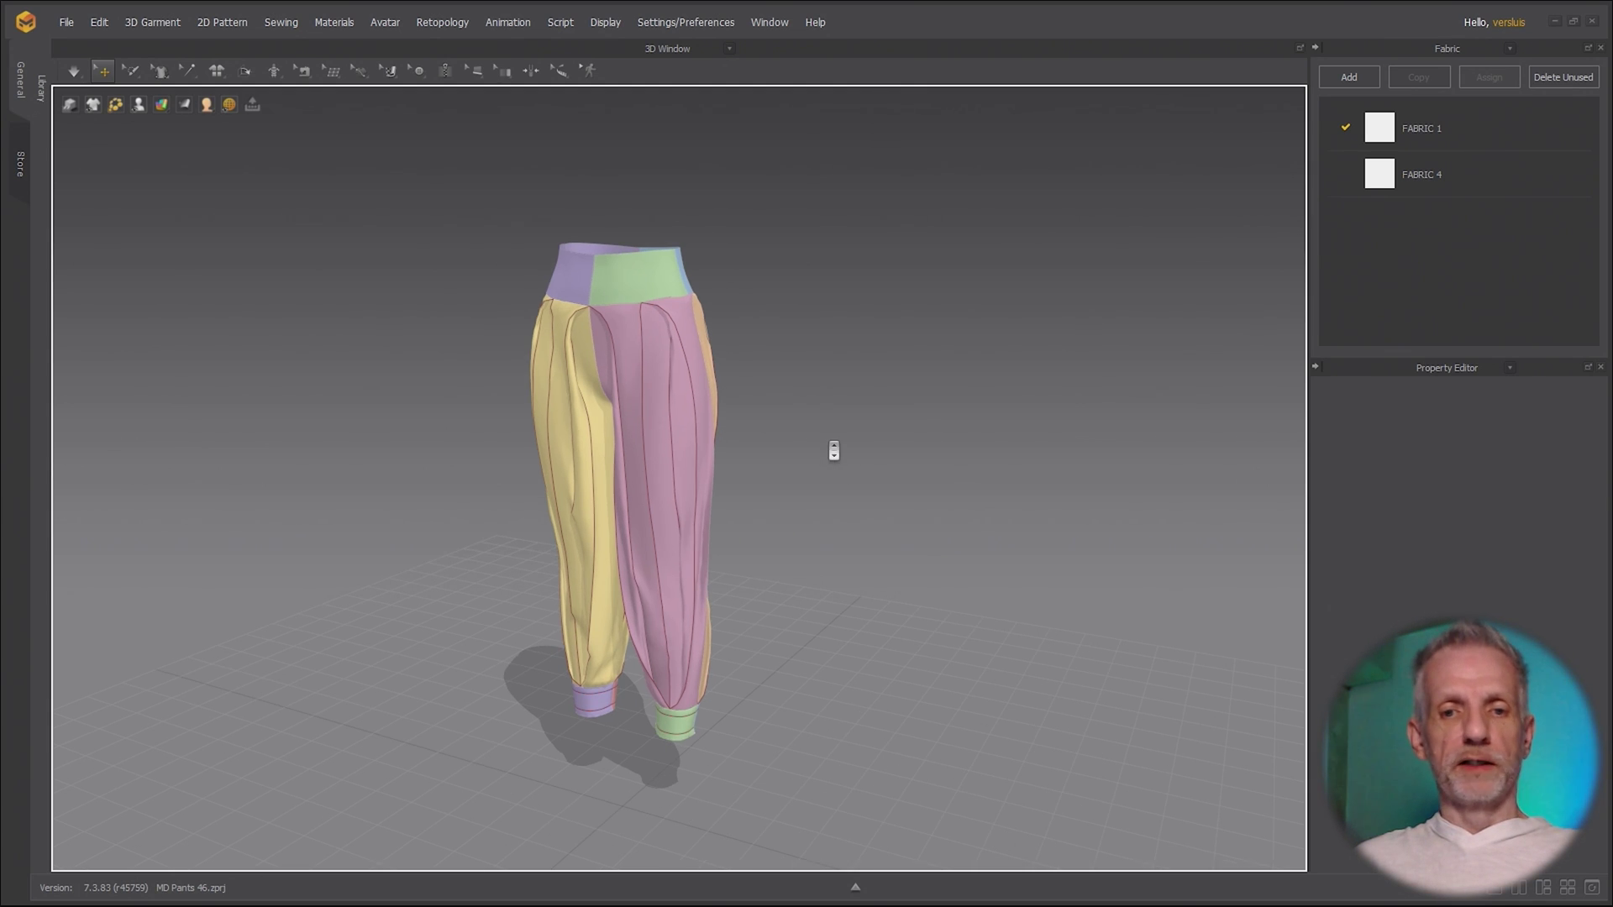
left_click(42, 101)
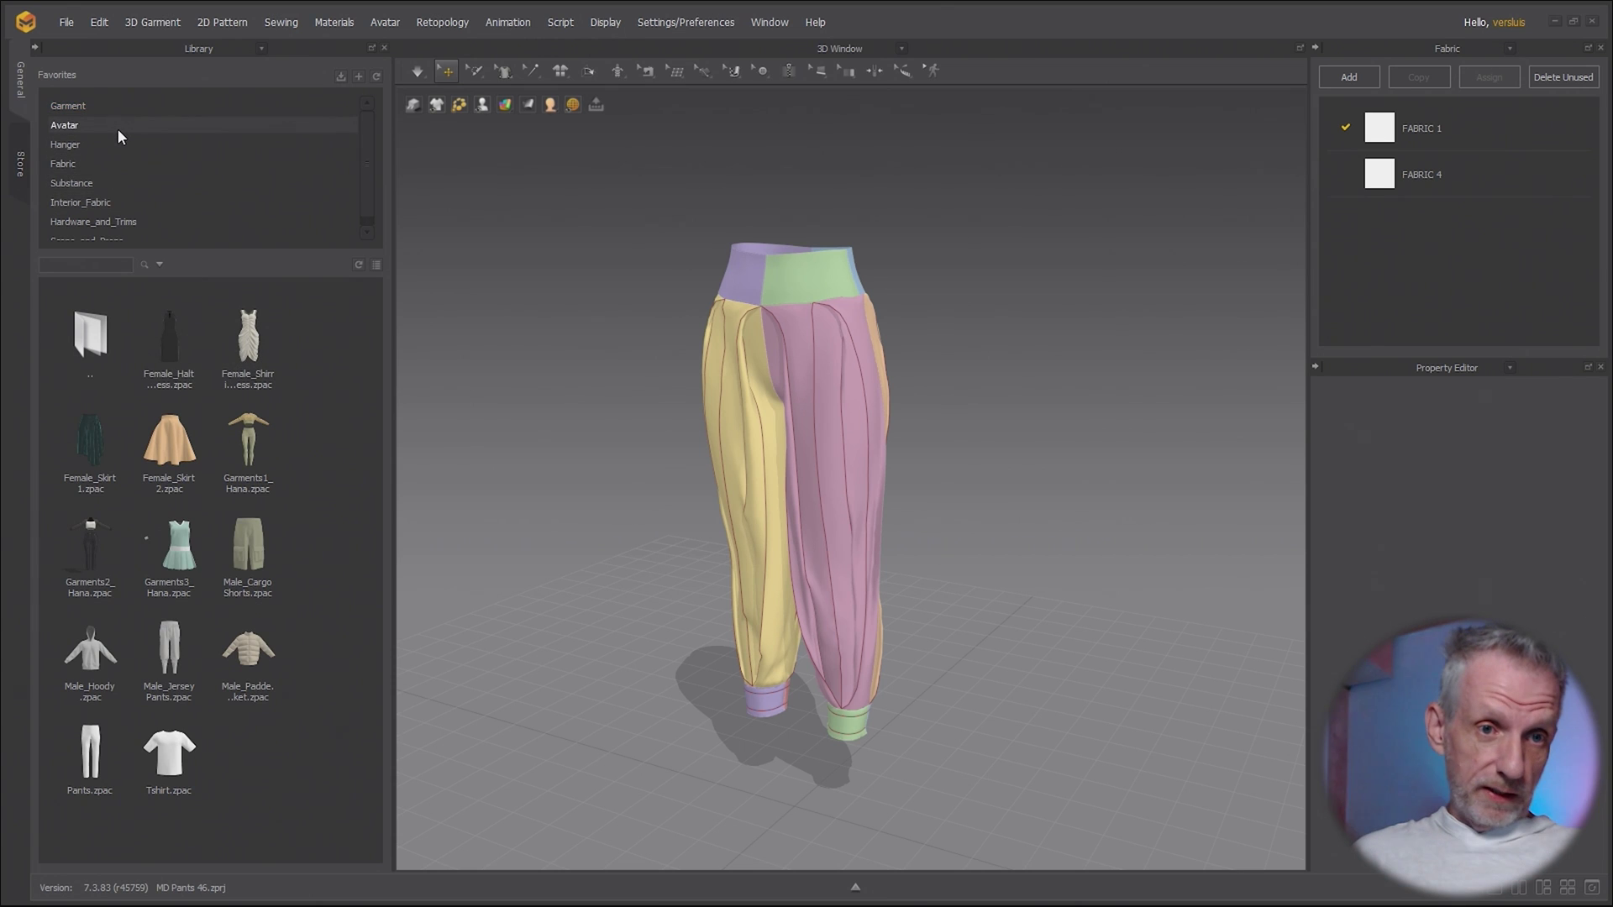
left_click(117, 126)
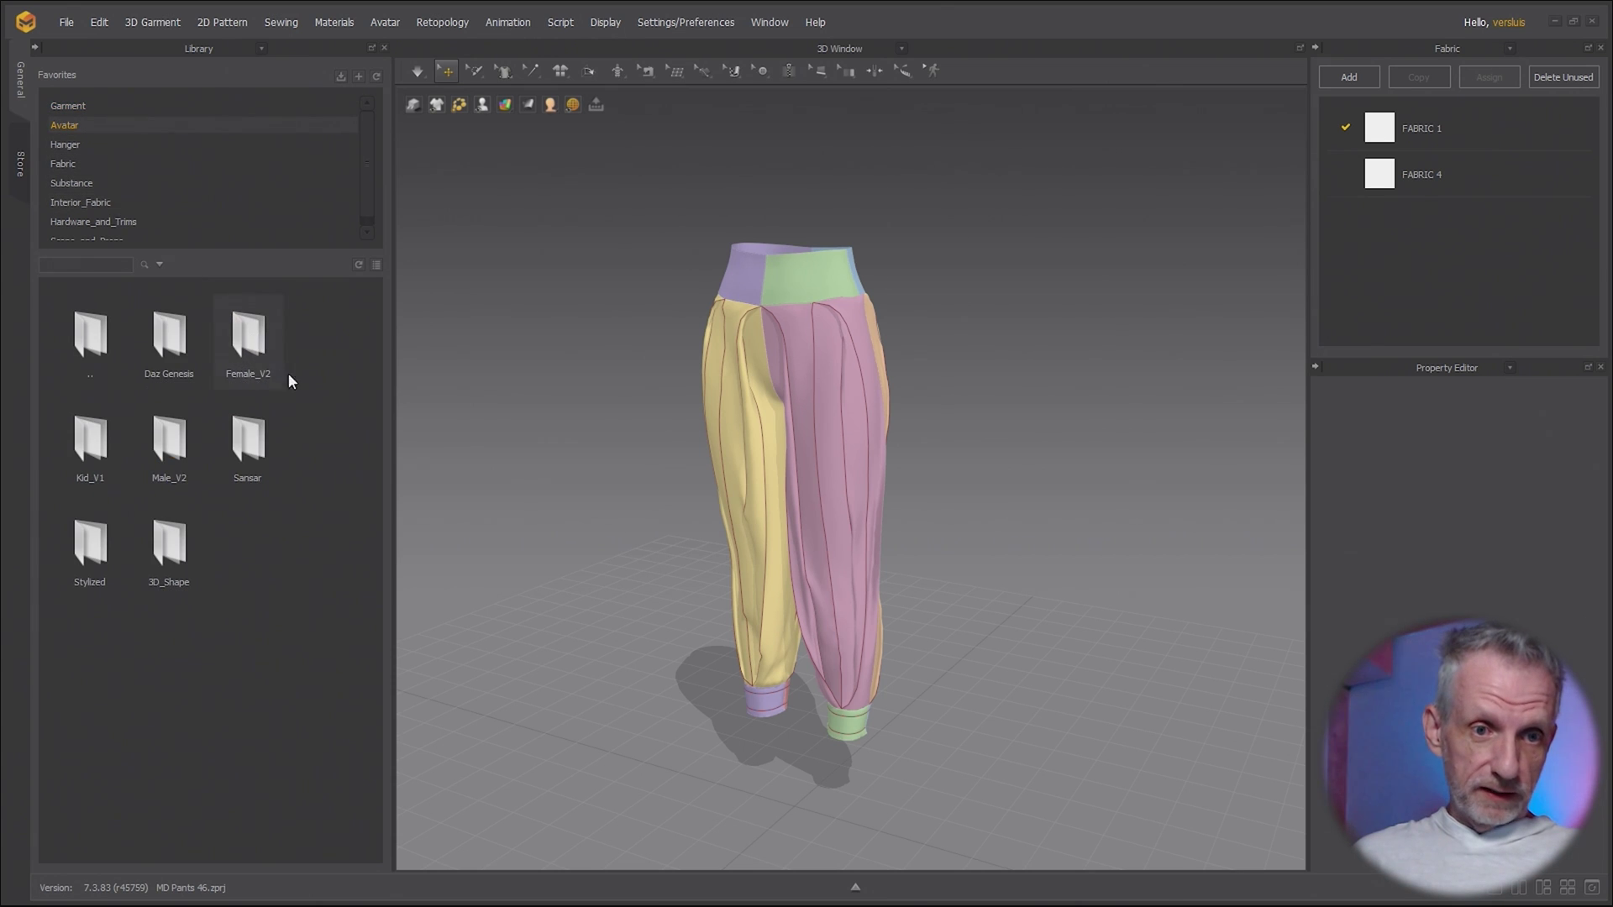
double_click(168, 335)
double_click(178, 339)
left_click(802, 511)
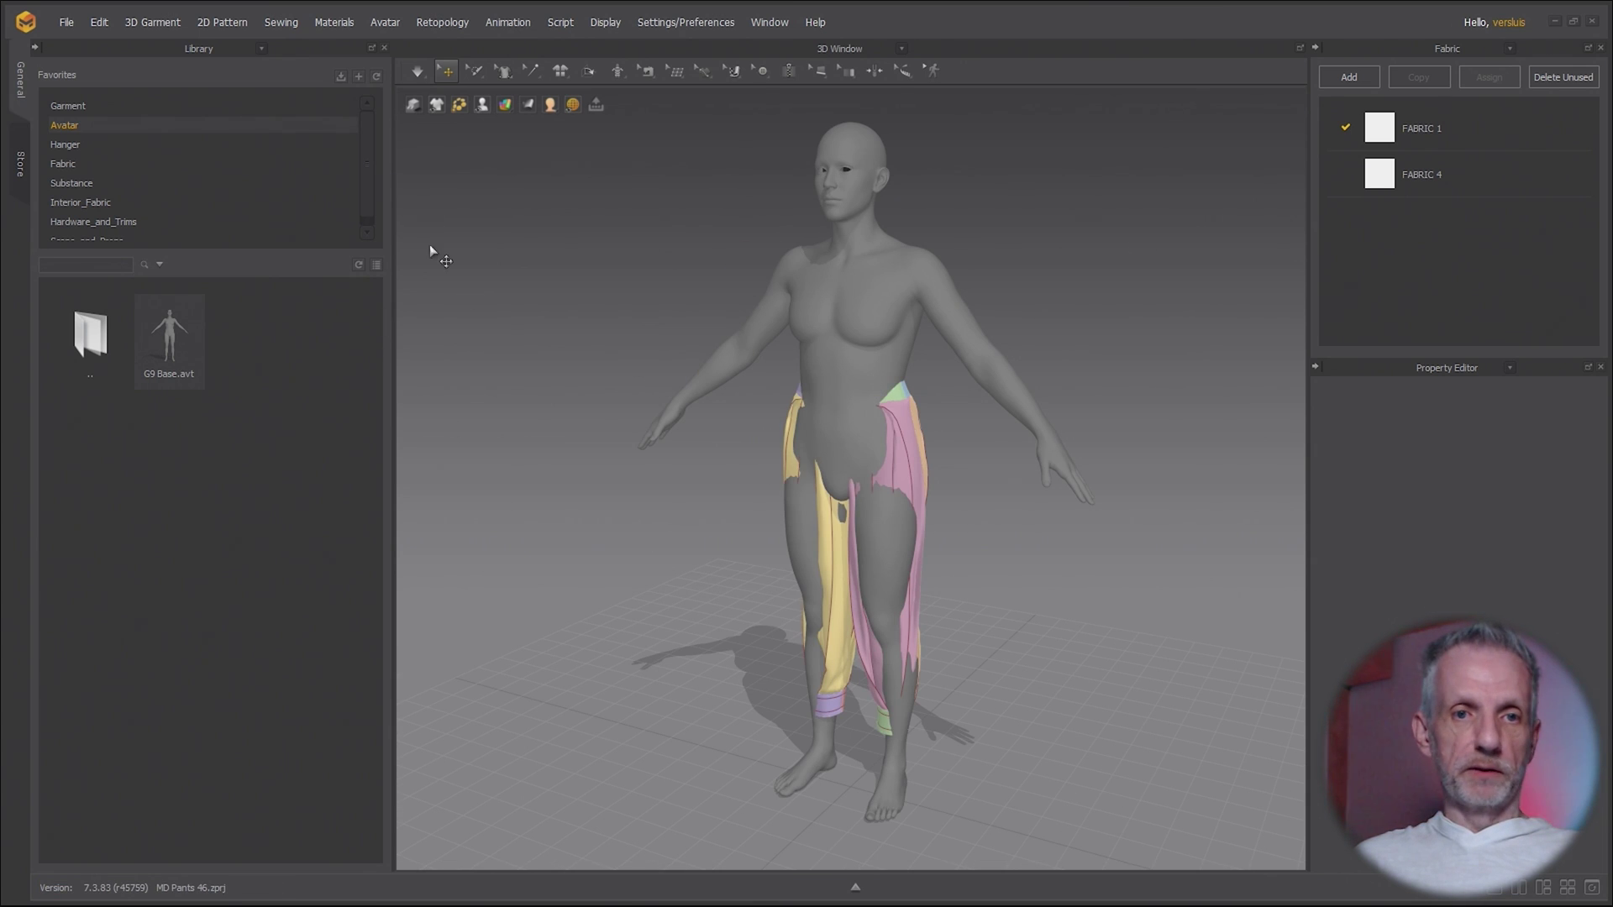
left_click(34, 48)
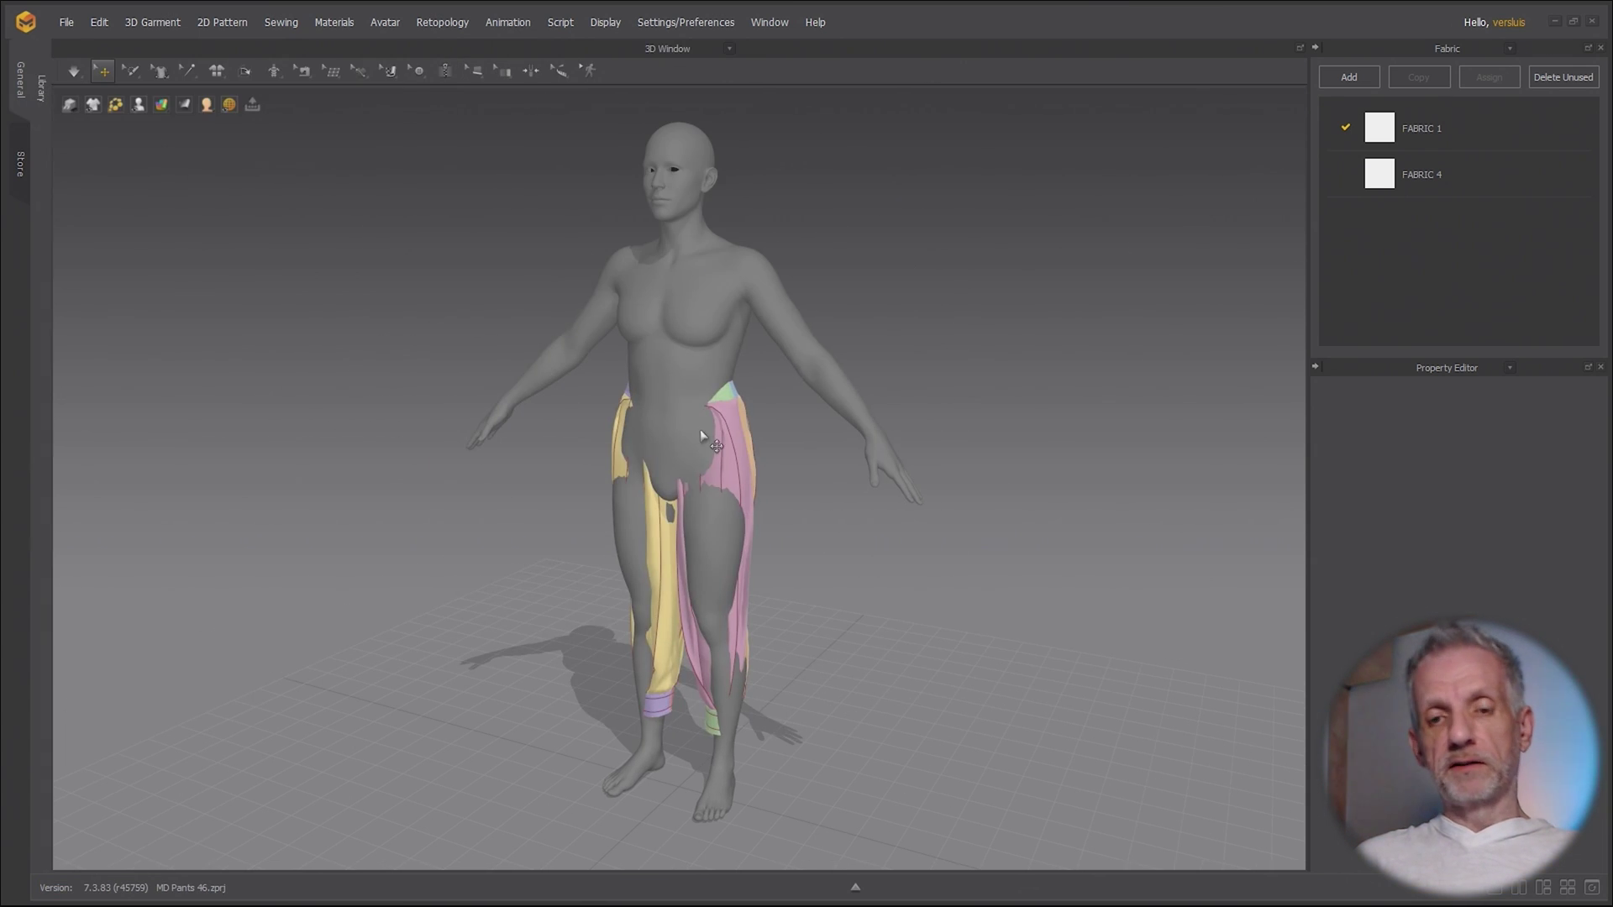
right_click_drag(702, 432, 862, 497)
- In Firefox, step through the 155 Clothing Archive preview images up to the pants collection slide
key("alt+Tab")
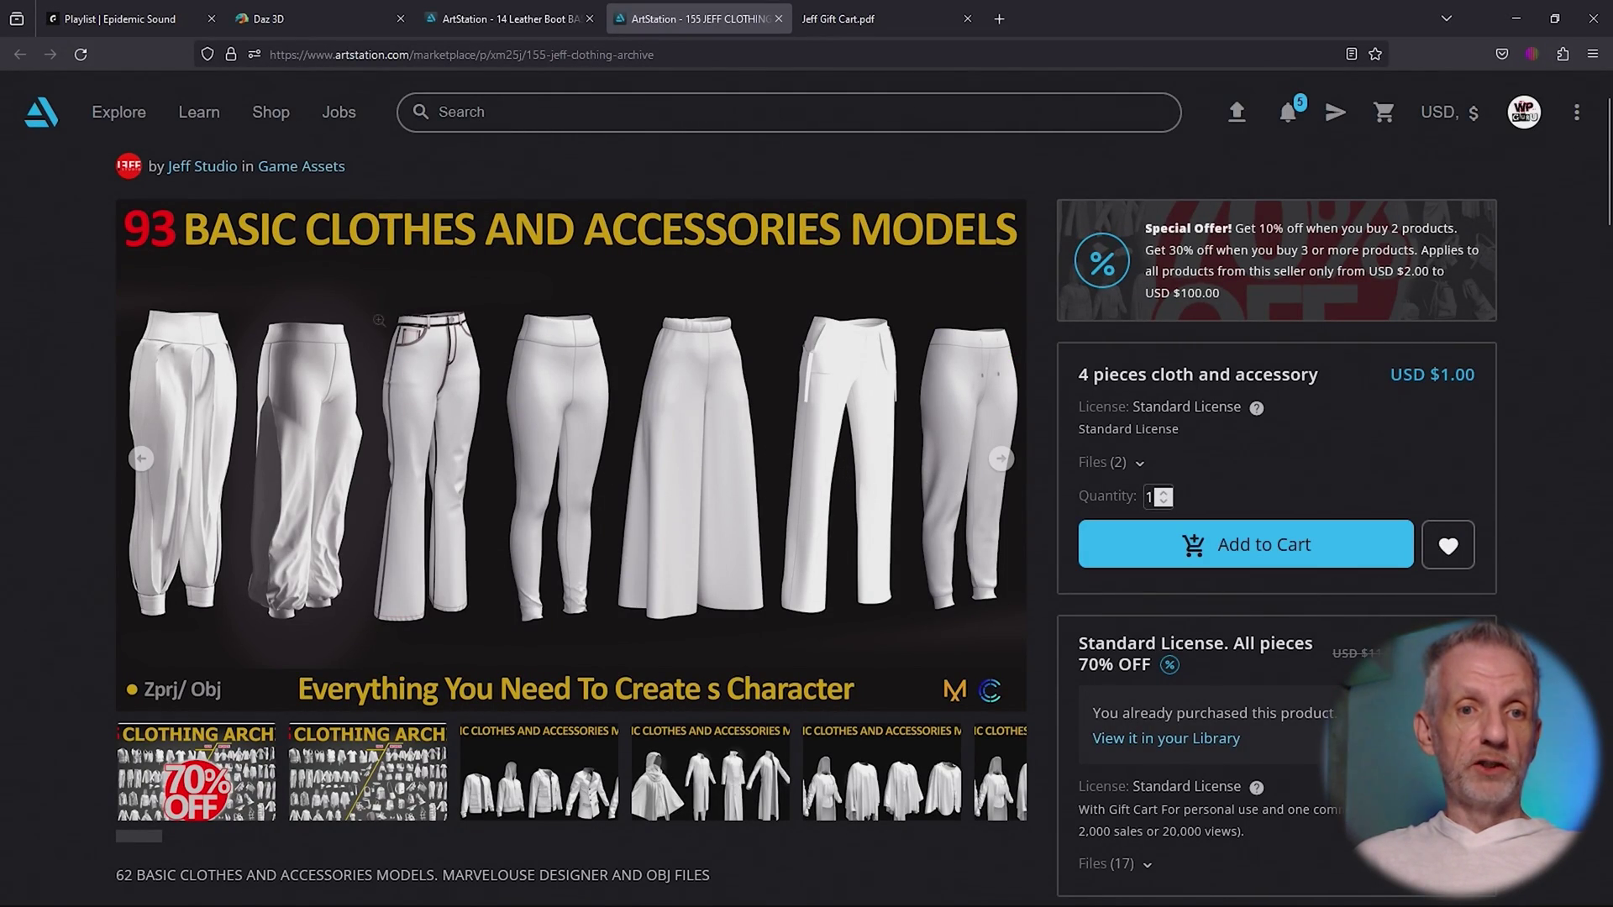
left_click(223, 779)
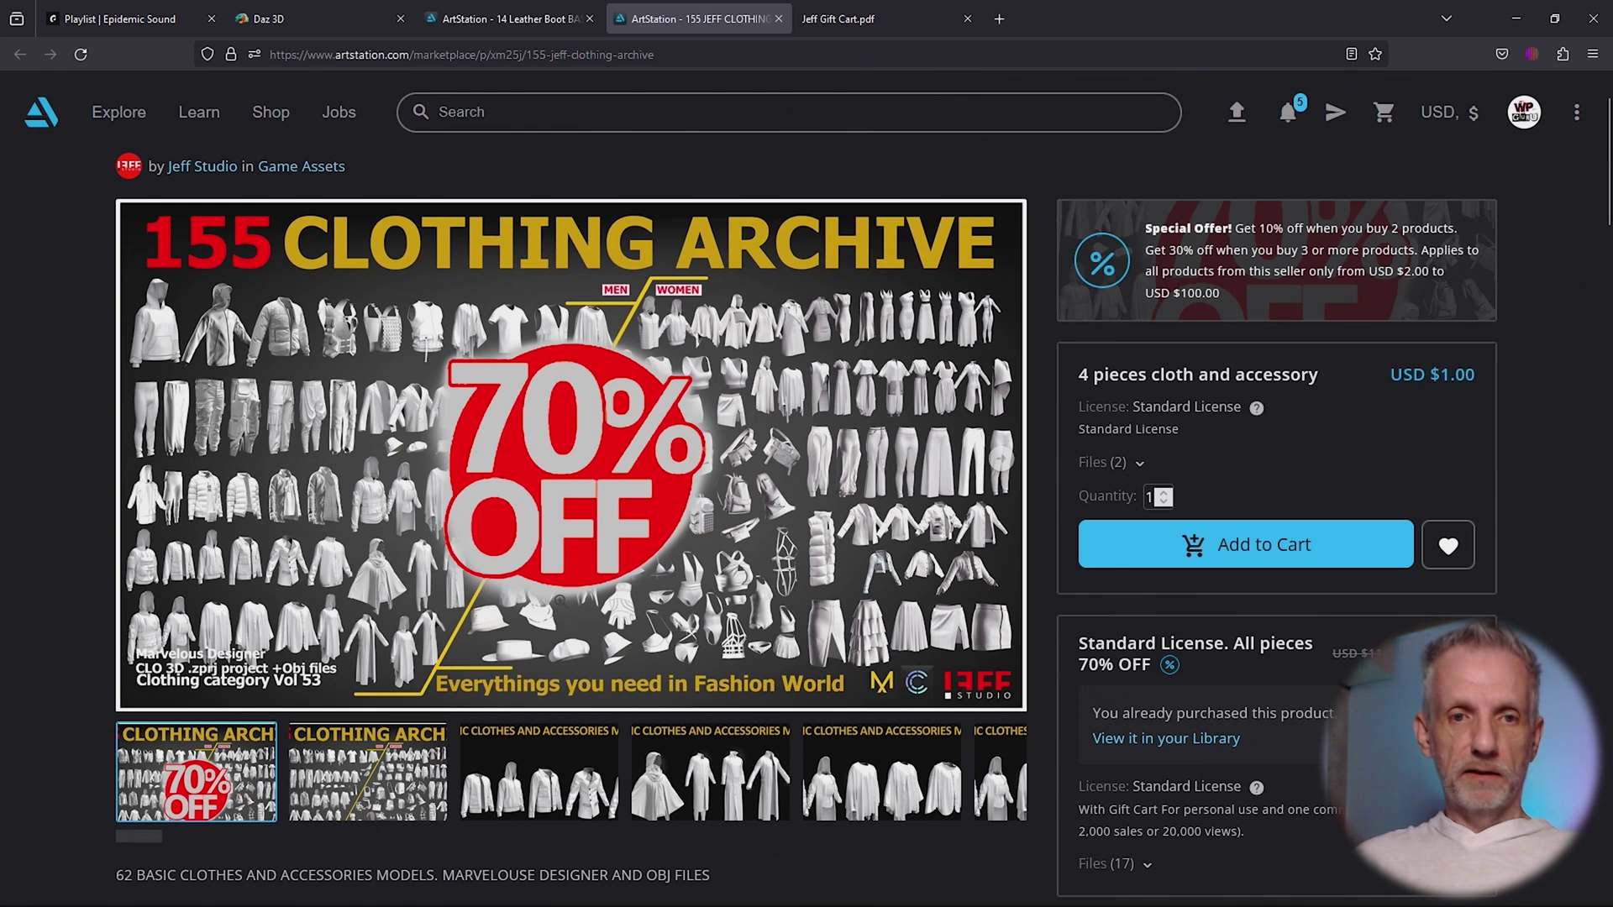
left_click(999, 462)
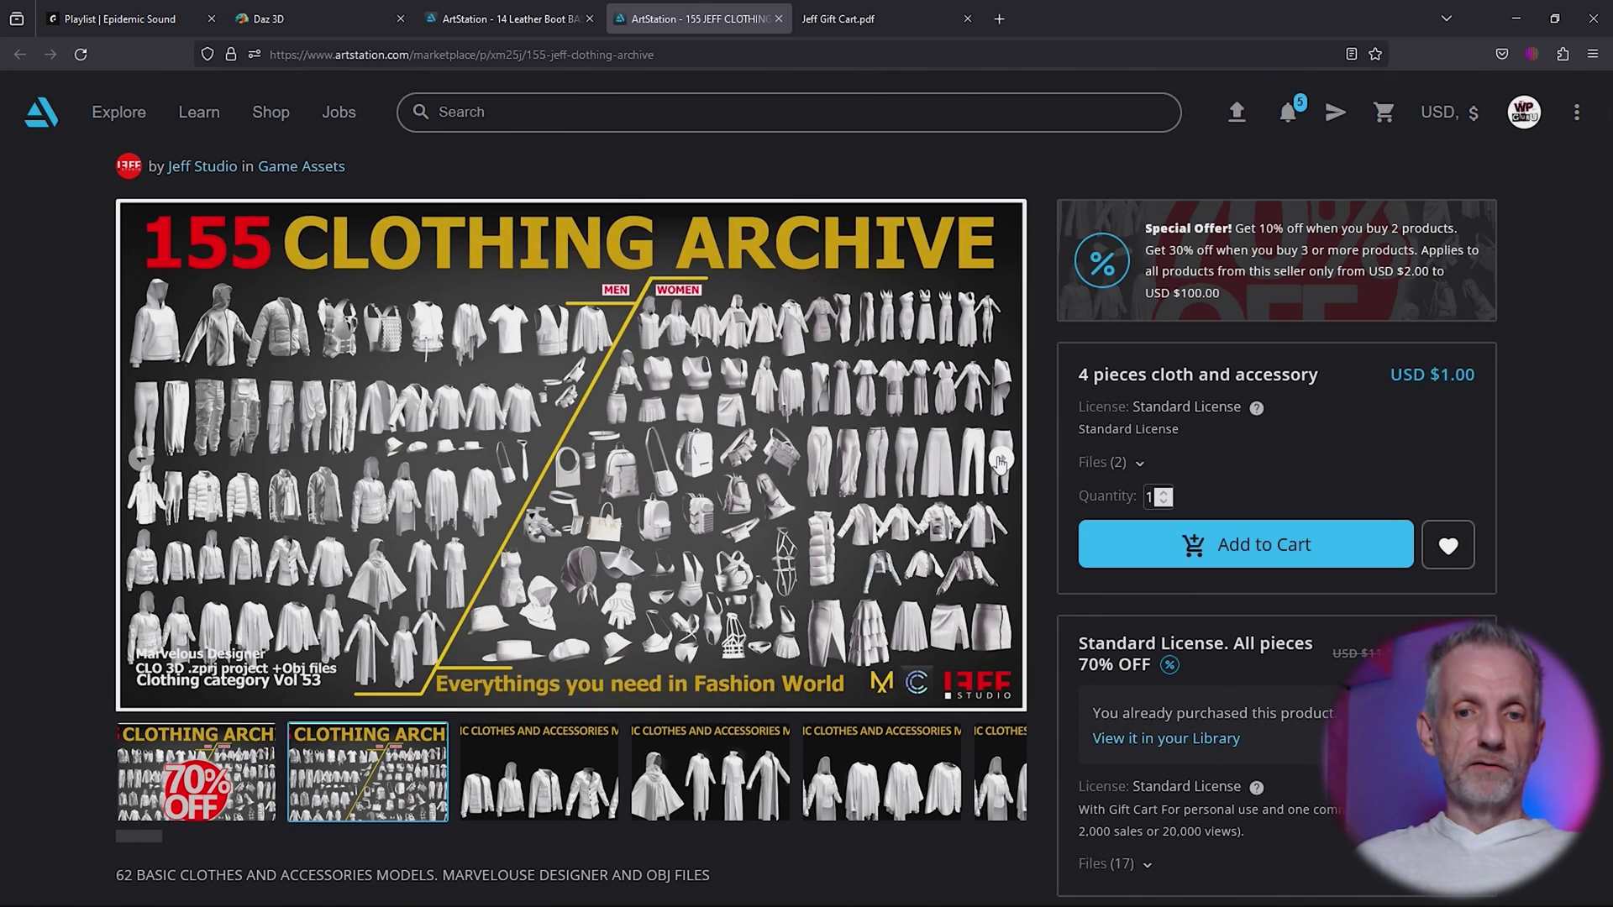
left_click(1000, 461)
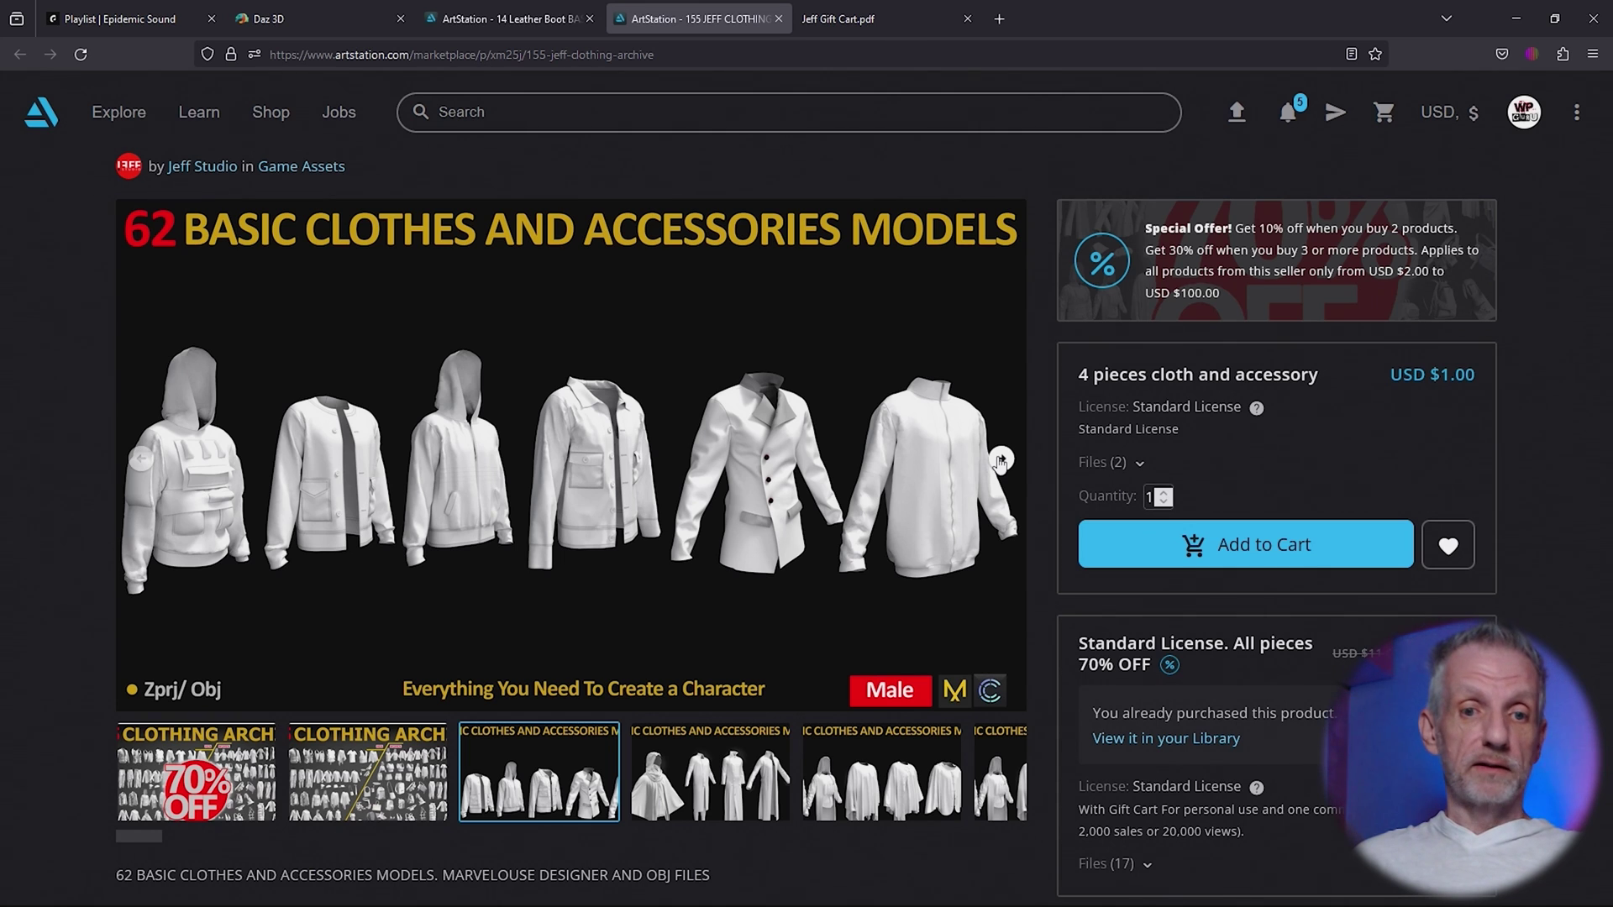
left_click(1000, 461)
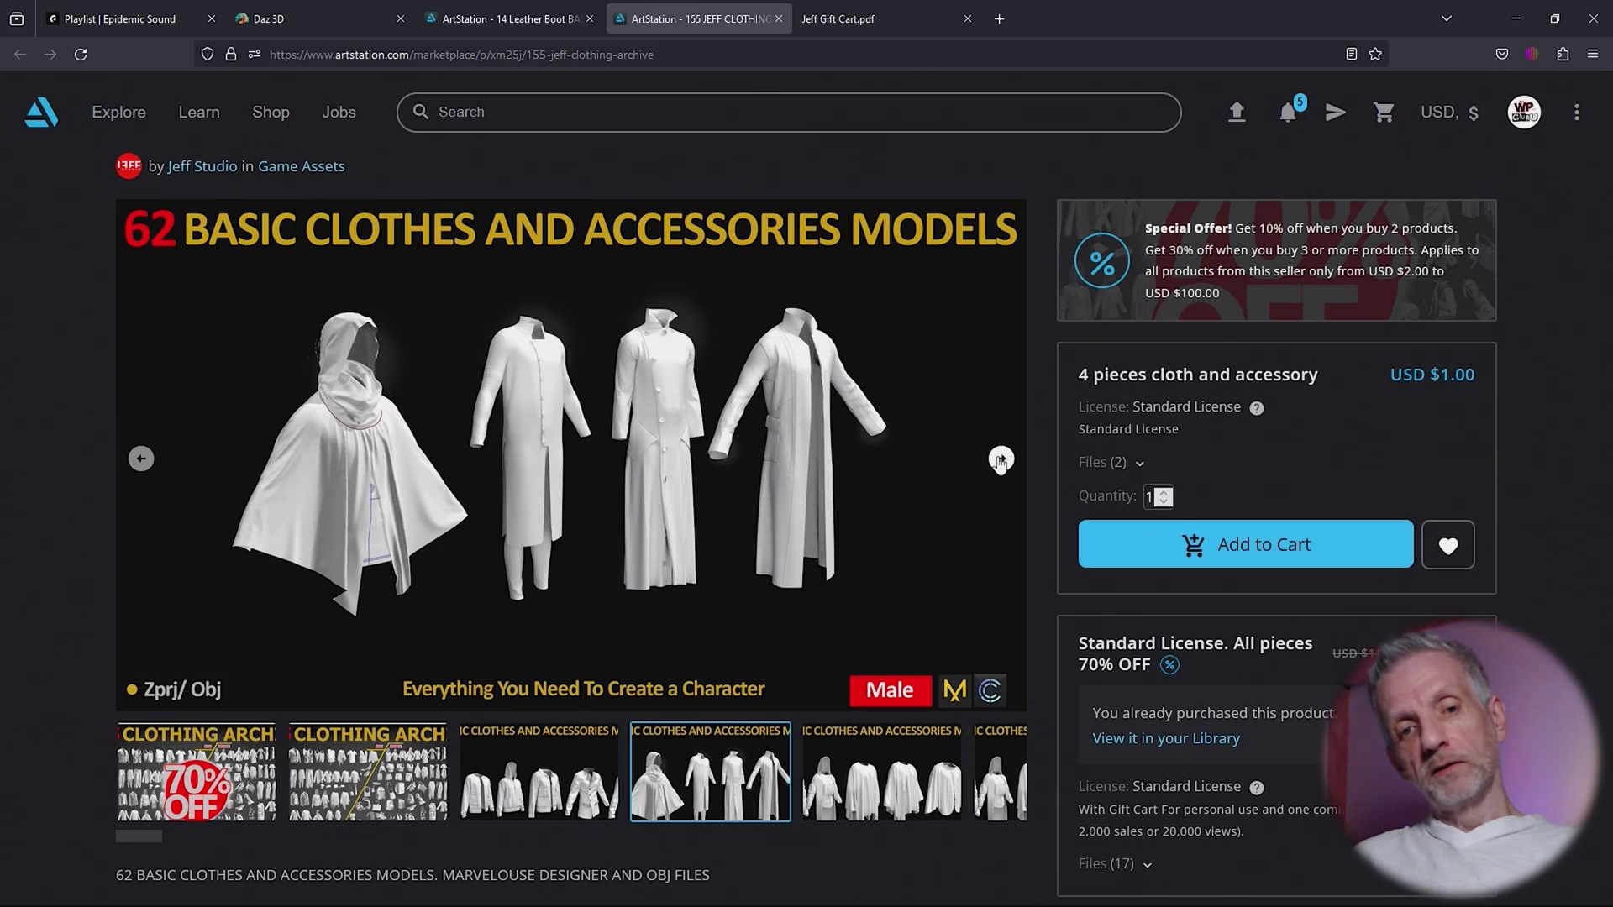
left_click(999, 461)
left_click(999, 461)
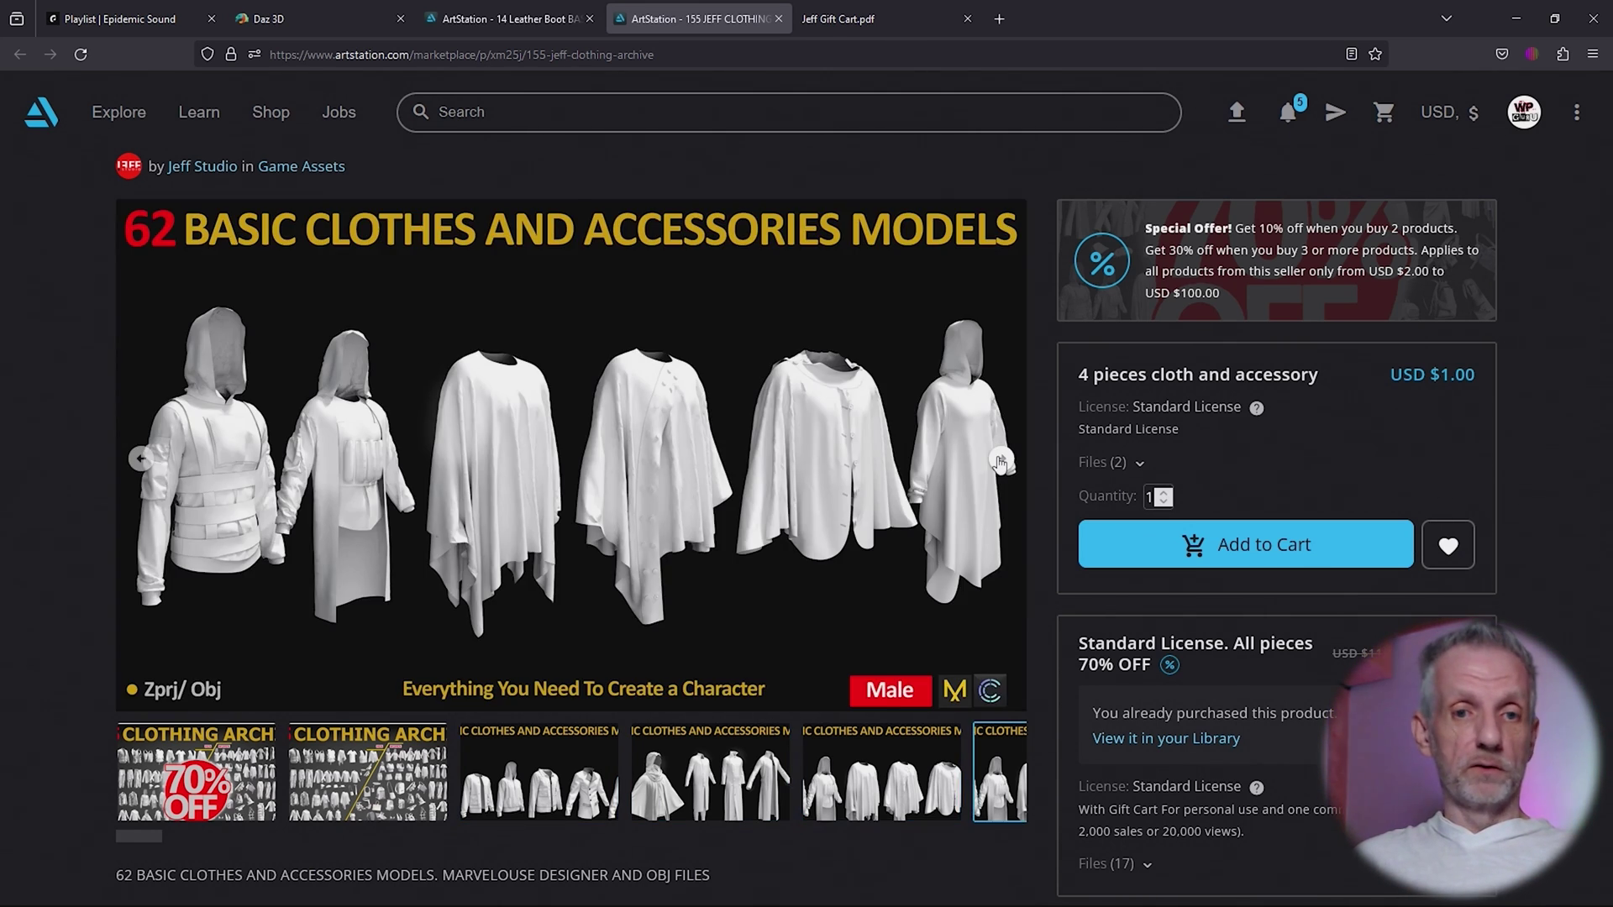
left_click(1000, 461)
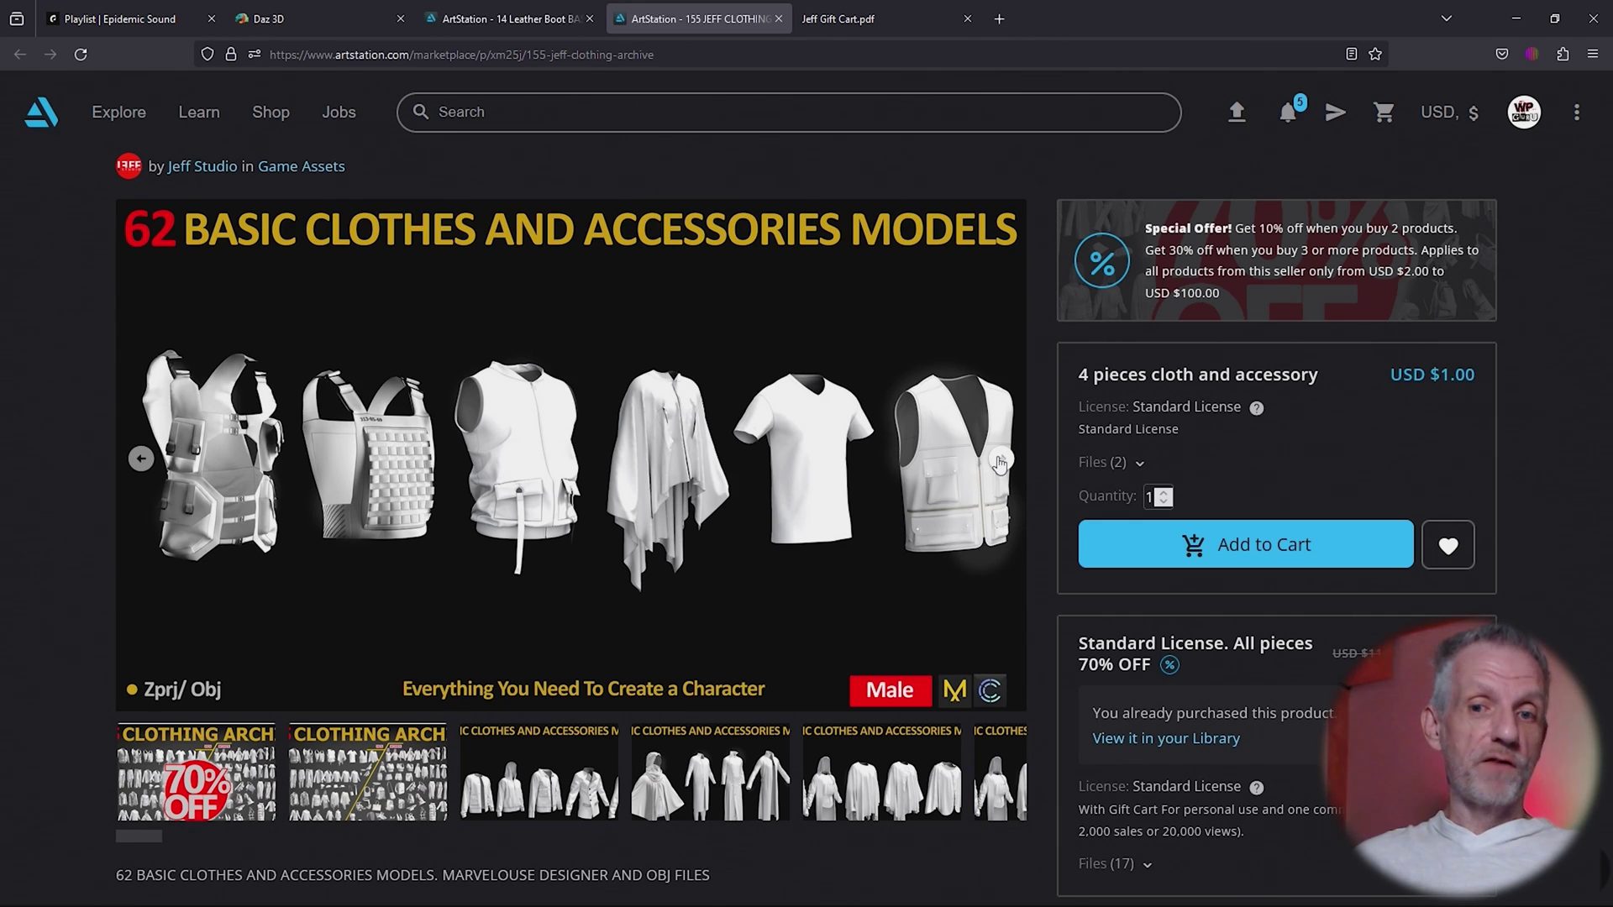
left_click(999, 461)
left_click(999, 461)
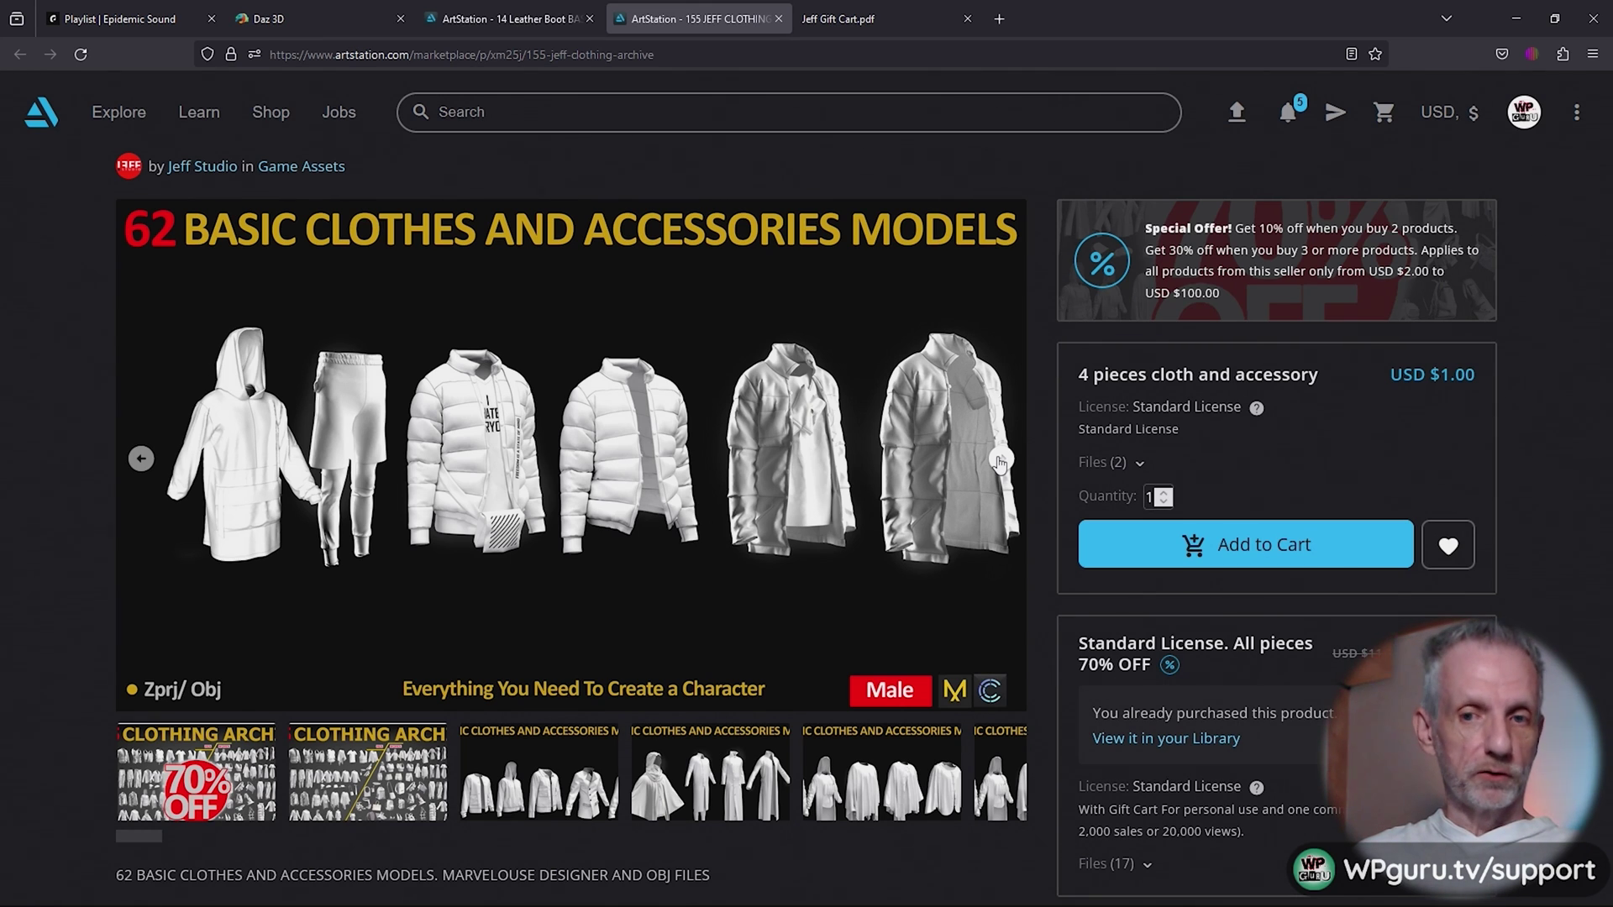
left_click(1000, 461)
- Continue through the gallery past the accessories and dresses and jumpsuits previews
key("alt+Tab")
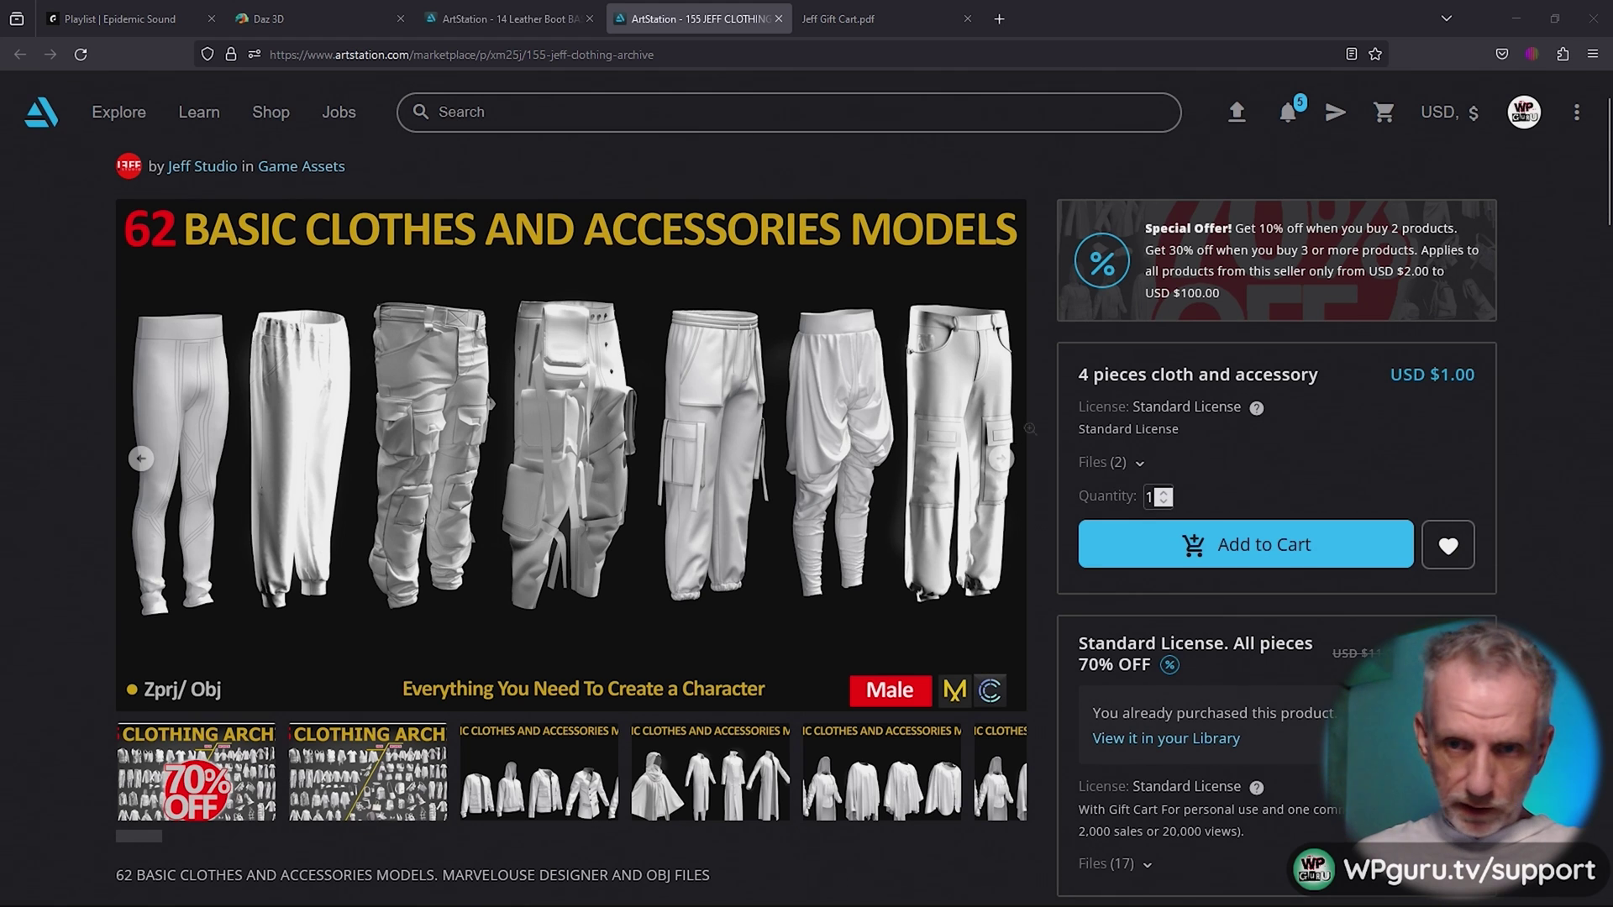
left_click(1000, 460)
left_click(1000, 461)
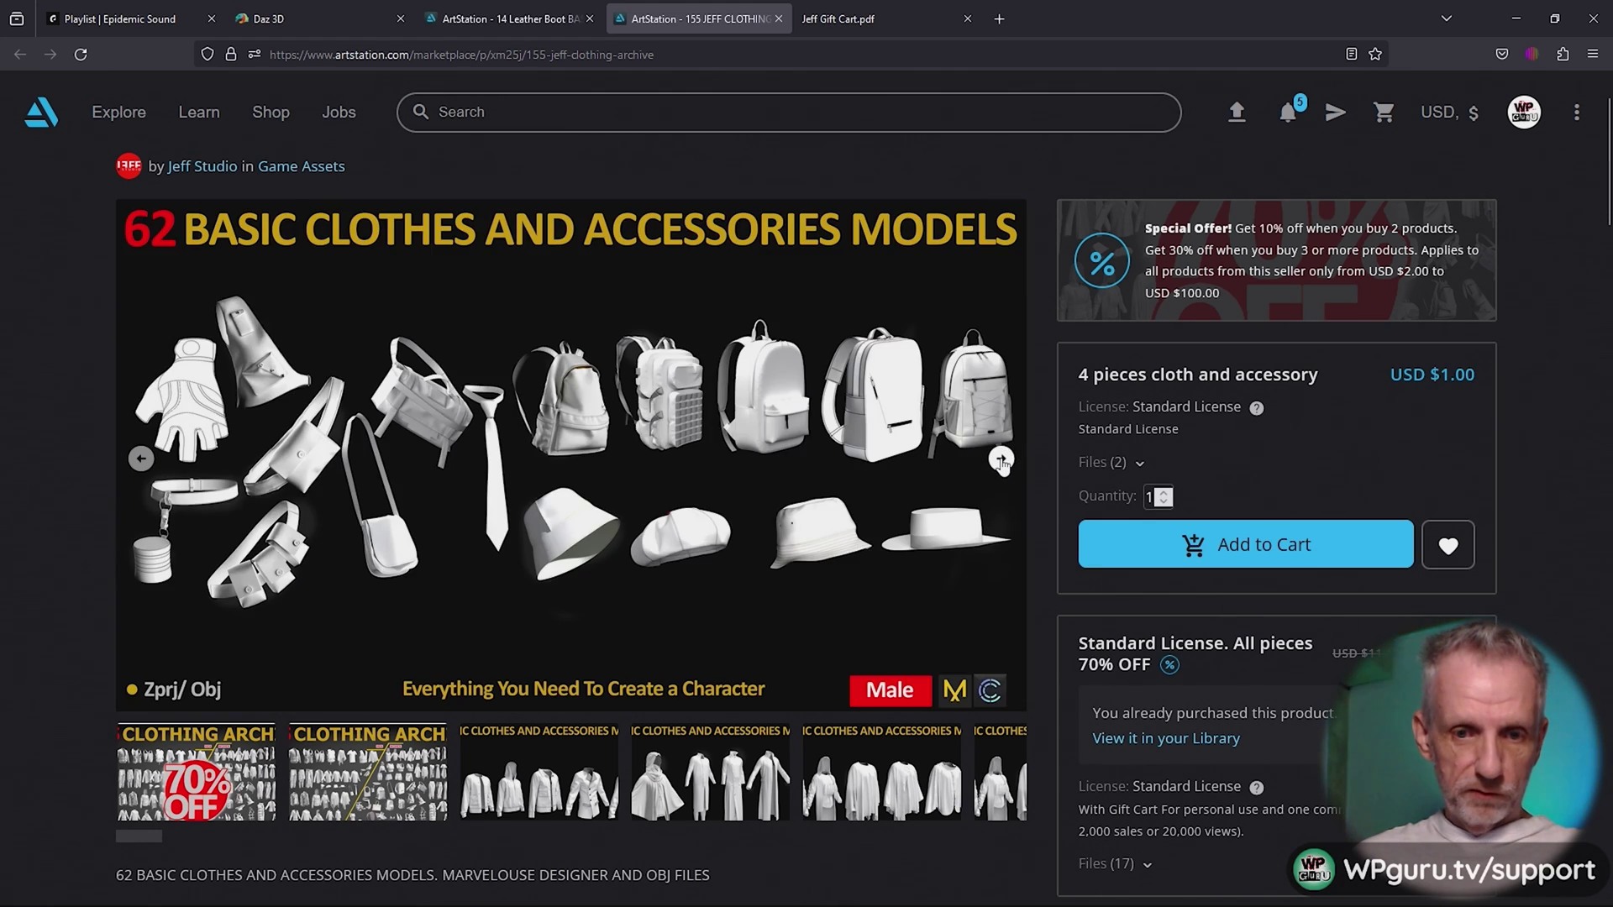
left_click(1001, 460)
left_click(1001, 460)
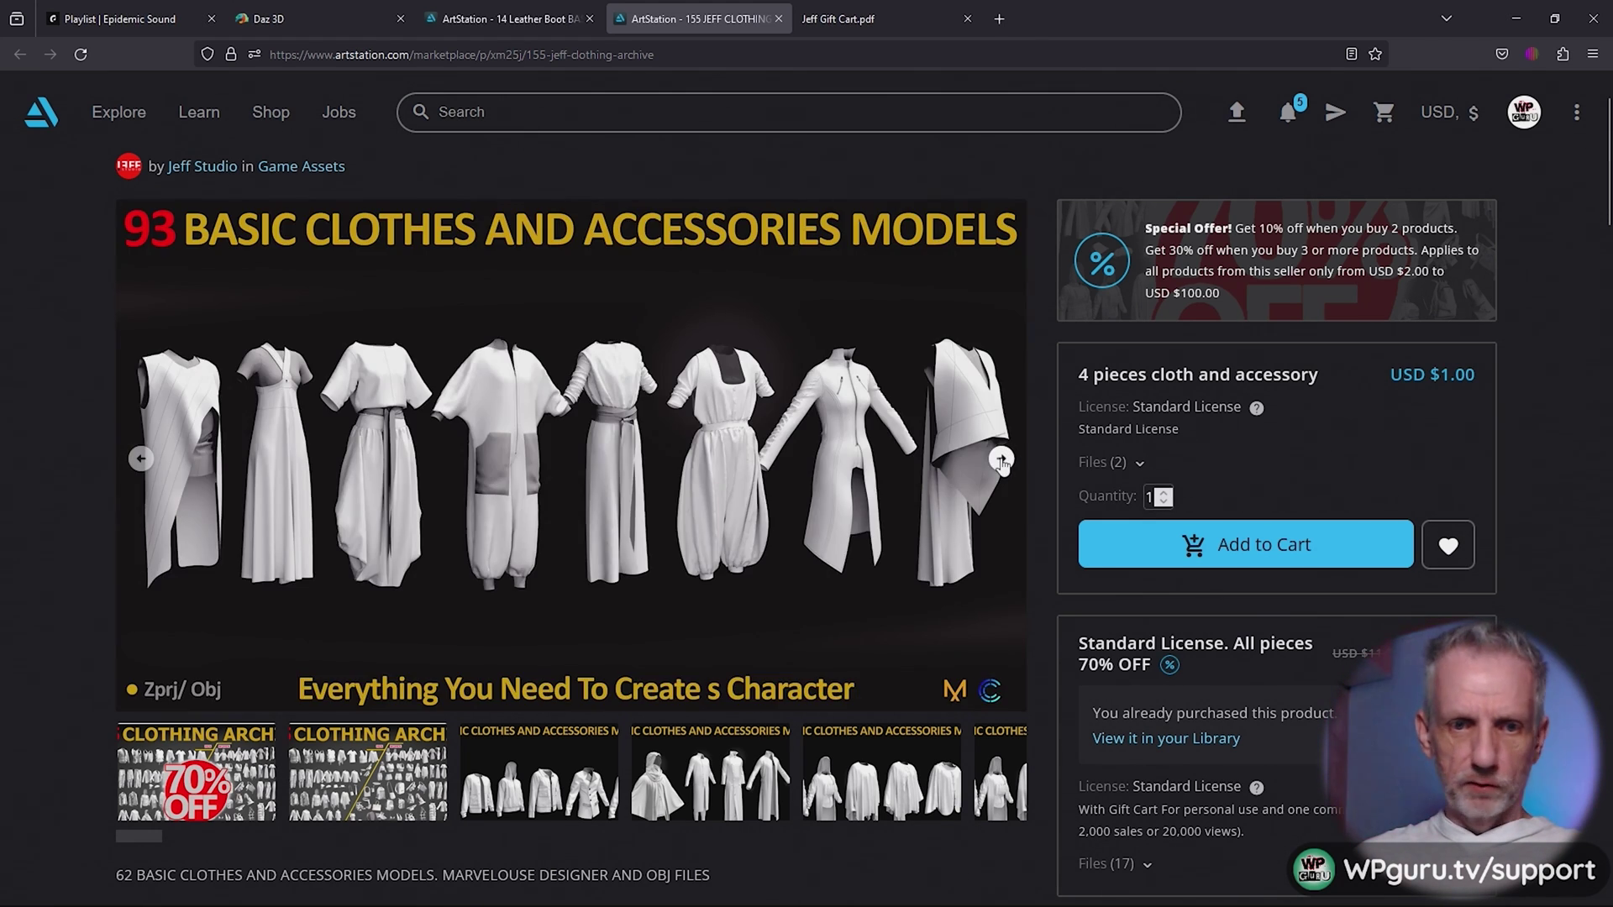
left_click(1002, 460)
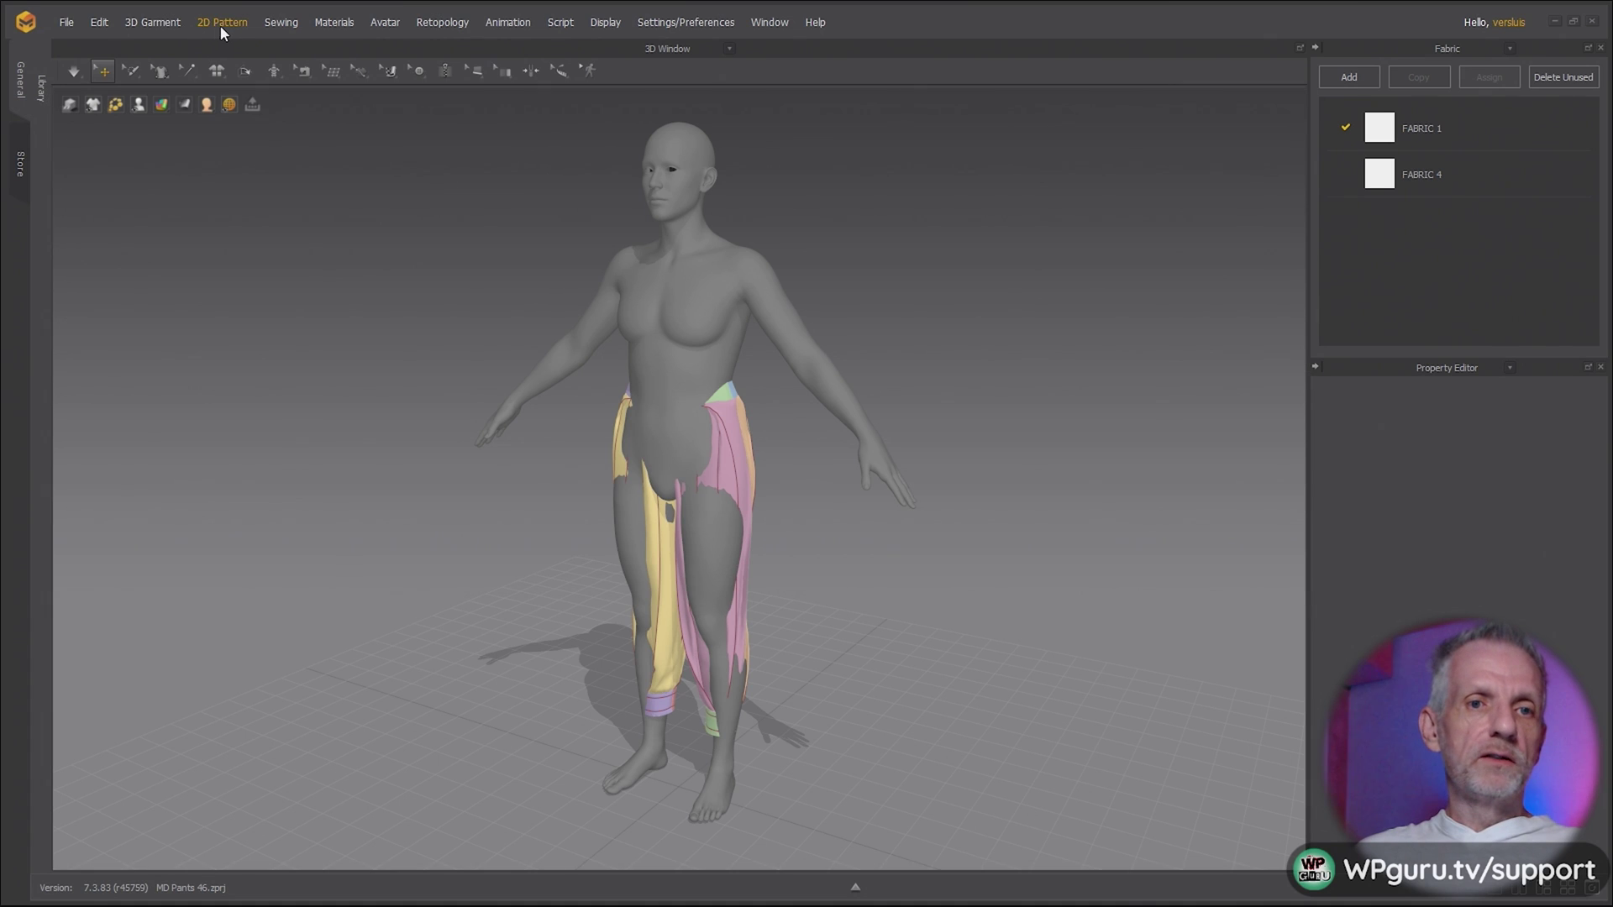
- Browse the 2D Pattern and 3D Garment menus without choosing a command
left_click(221, 25)
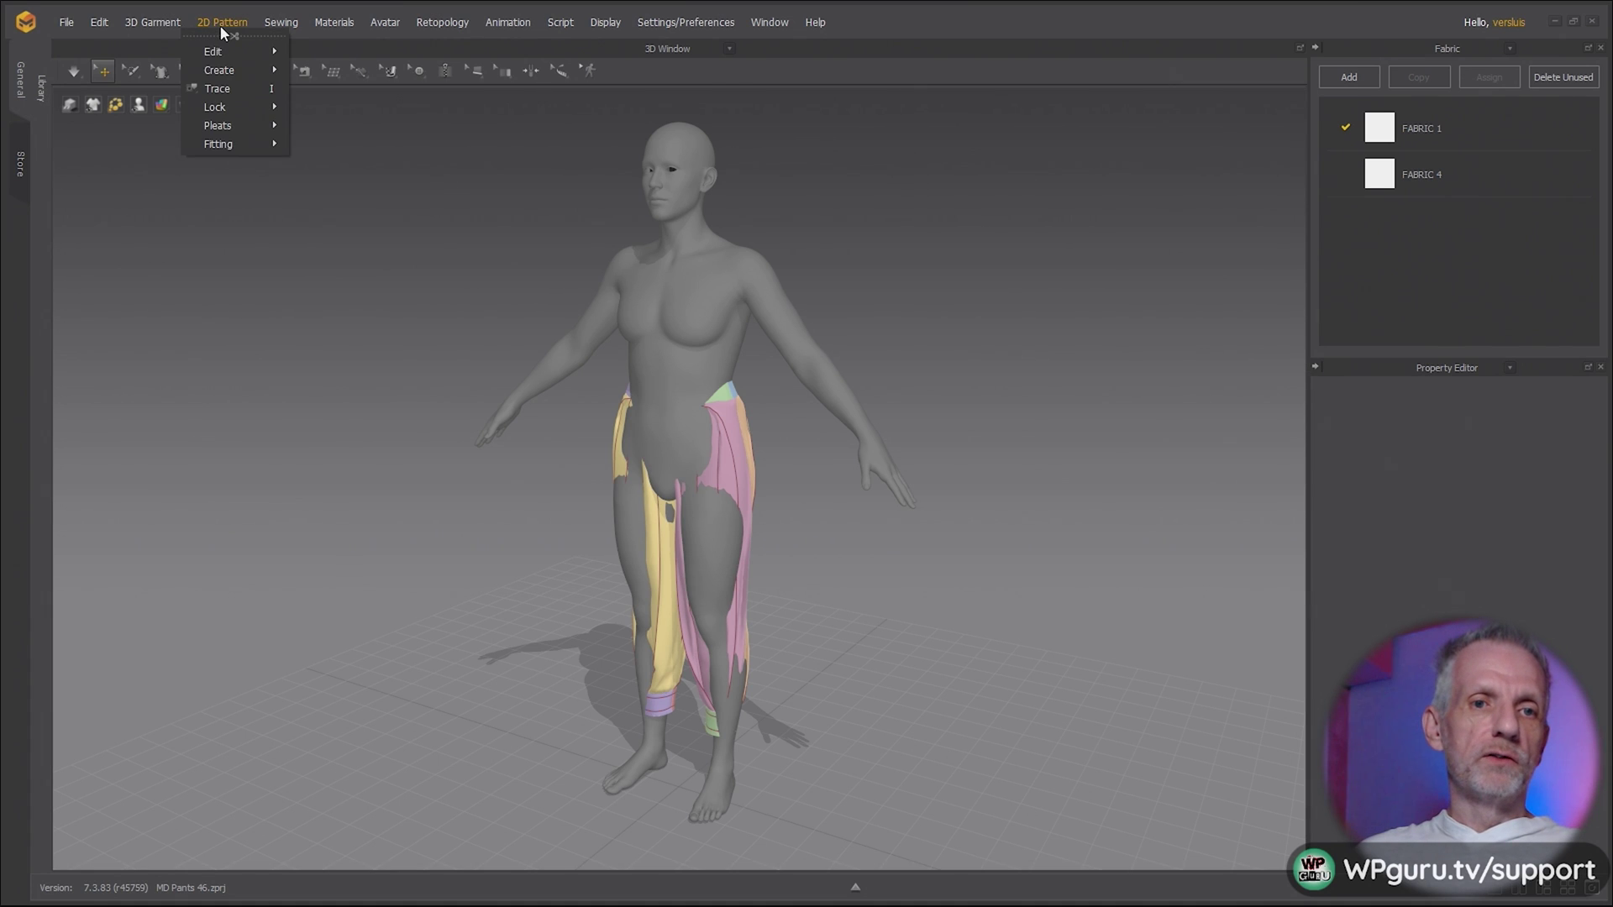
mouse_move(248, 145)
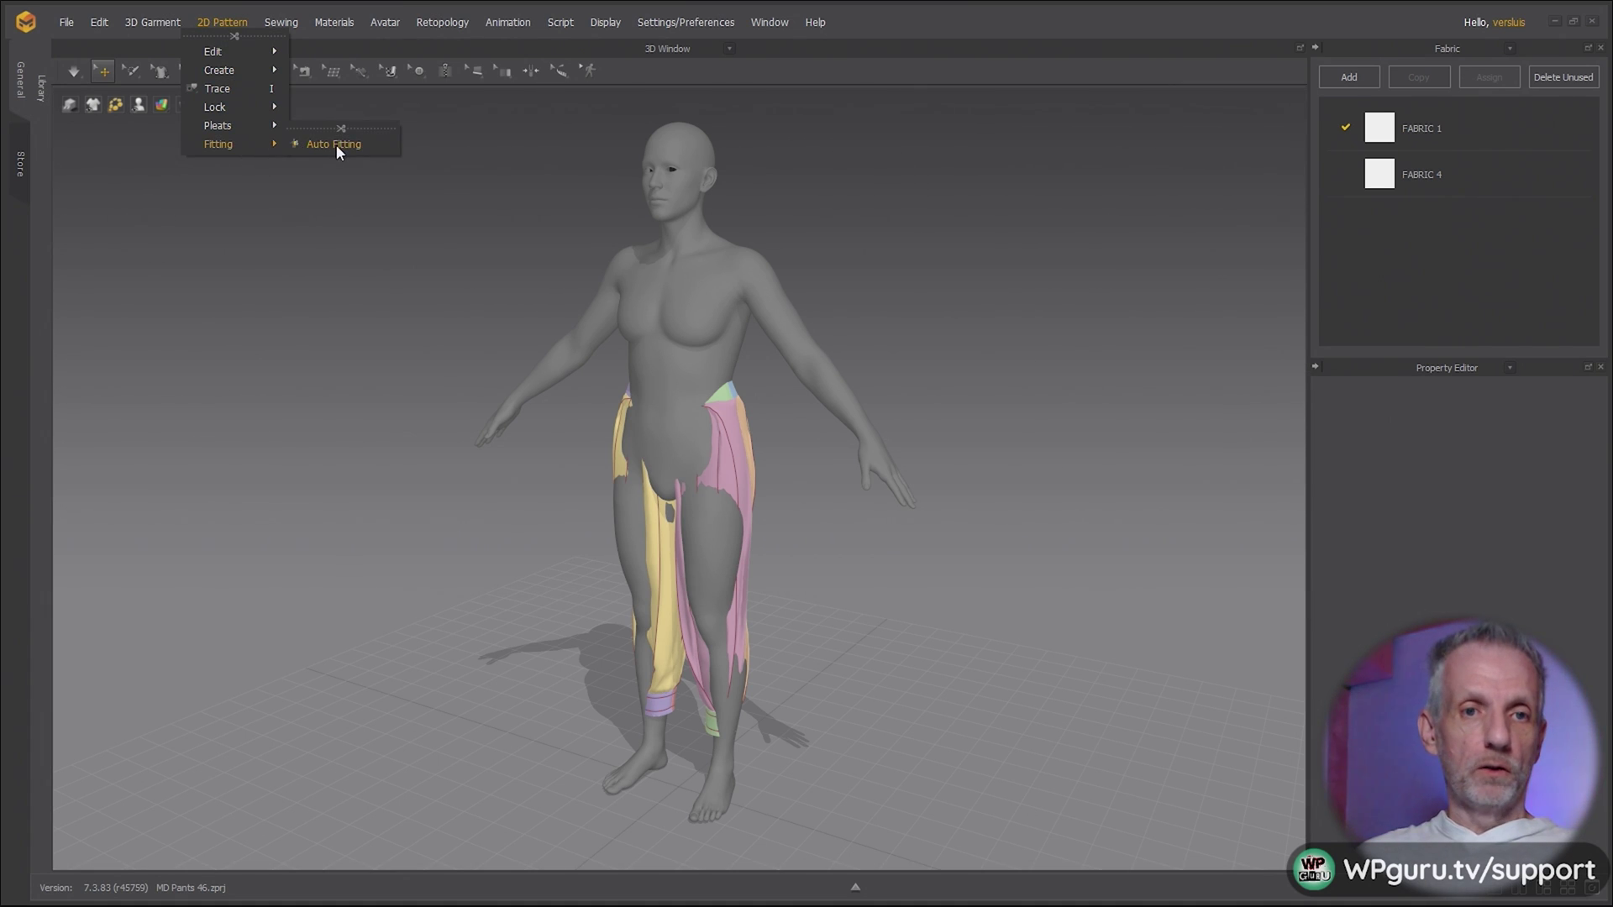
mouse_move(166, 23)
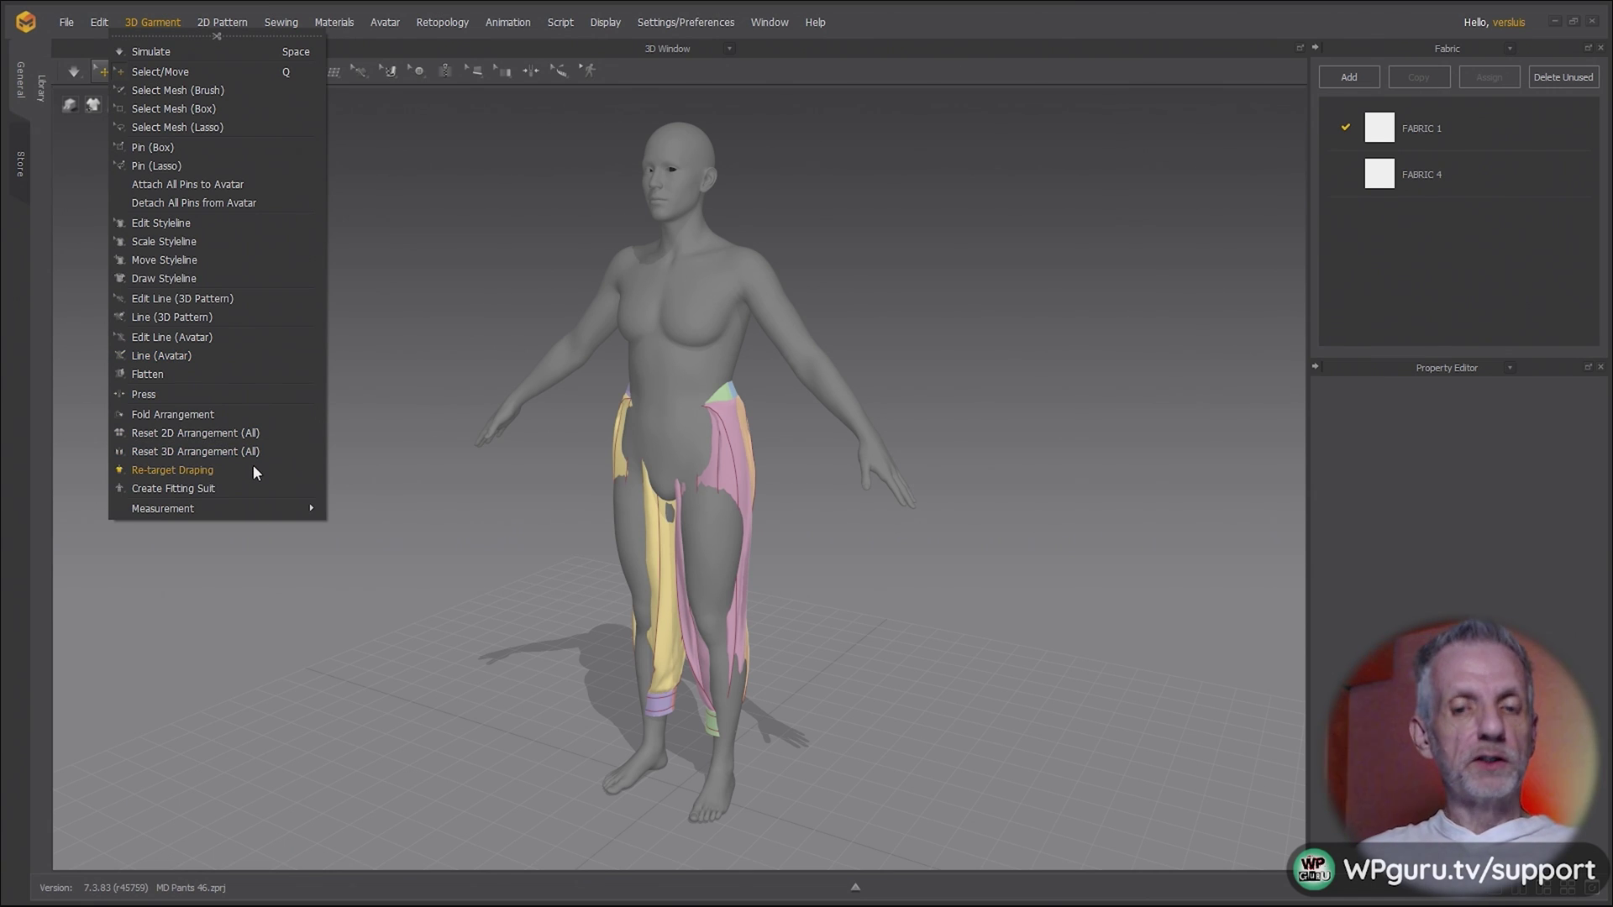
left_click(1024, 29)
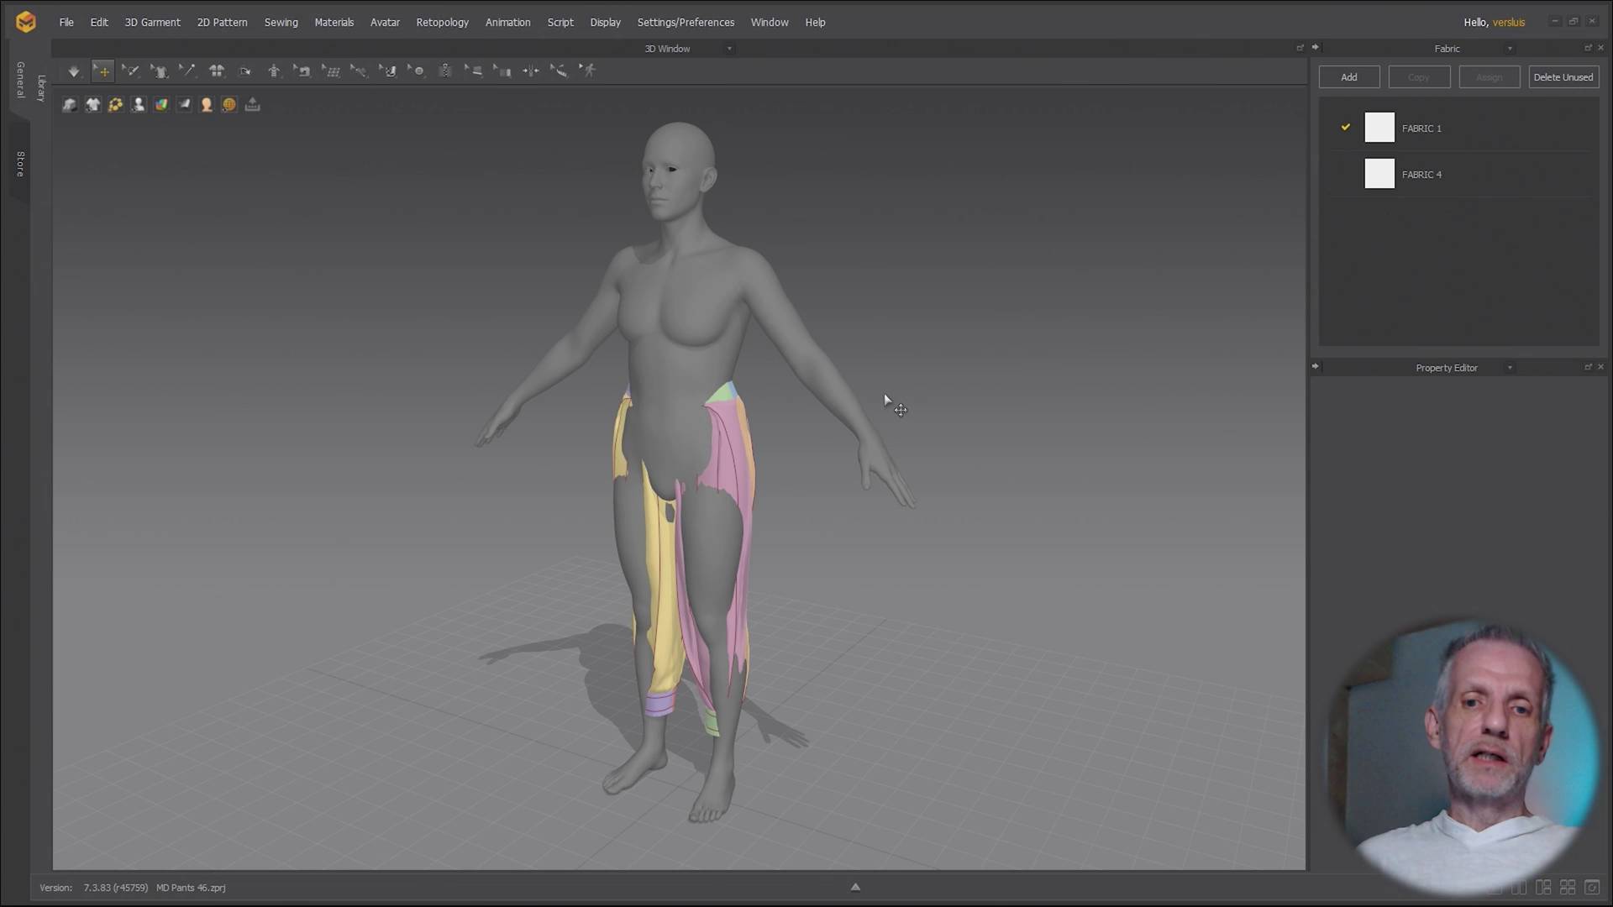
- Simulate the pants onto the G9 avatar, tugging the crotch fabric into shape
right_click_drag(730, 486, 781, 478)
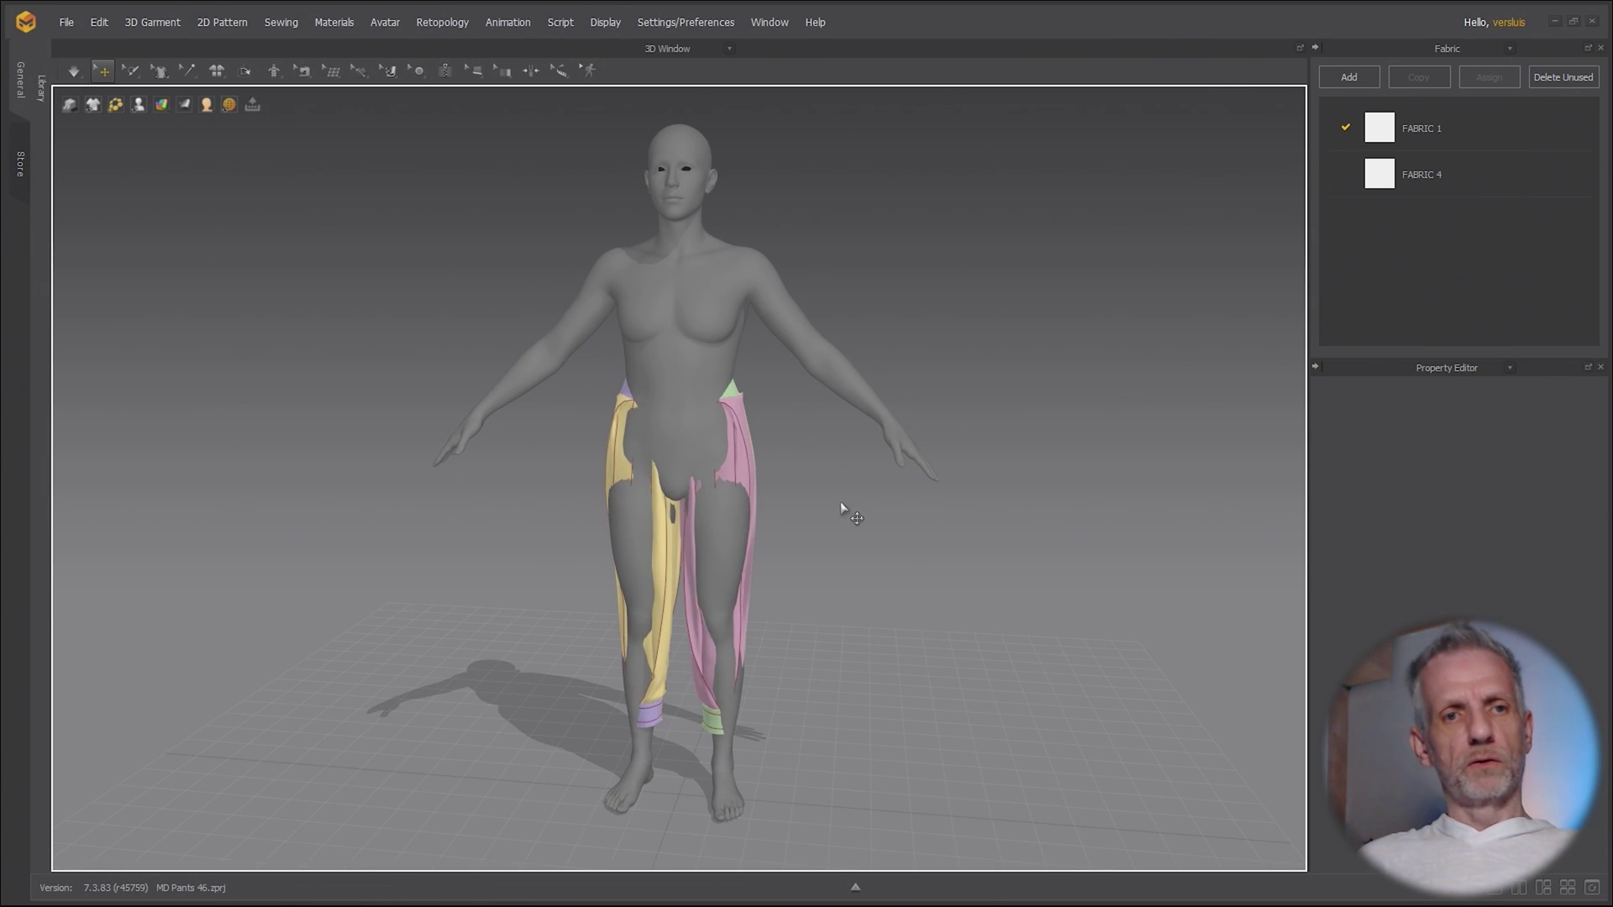
key("space")
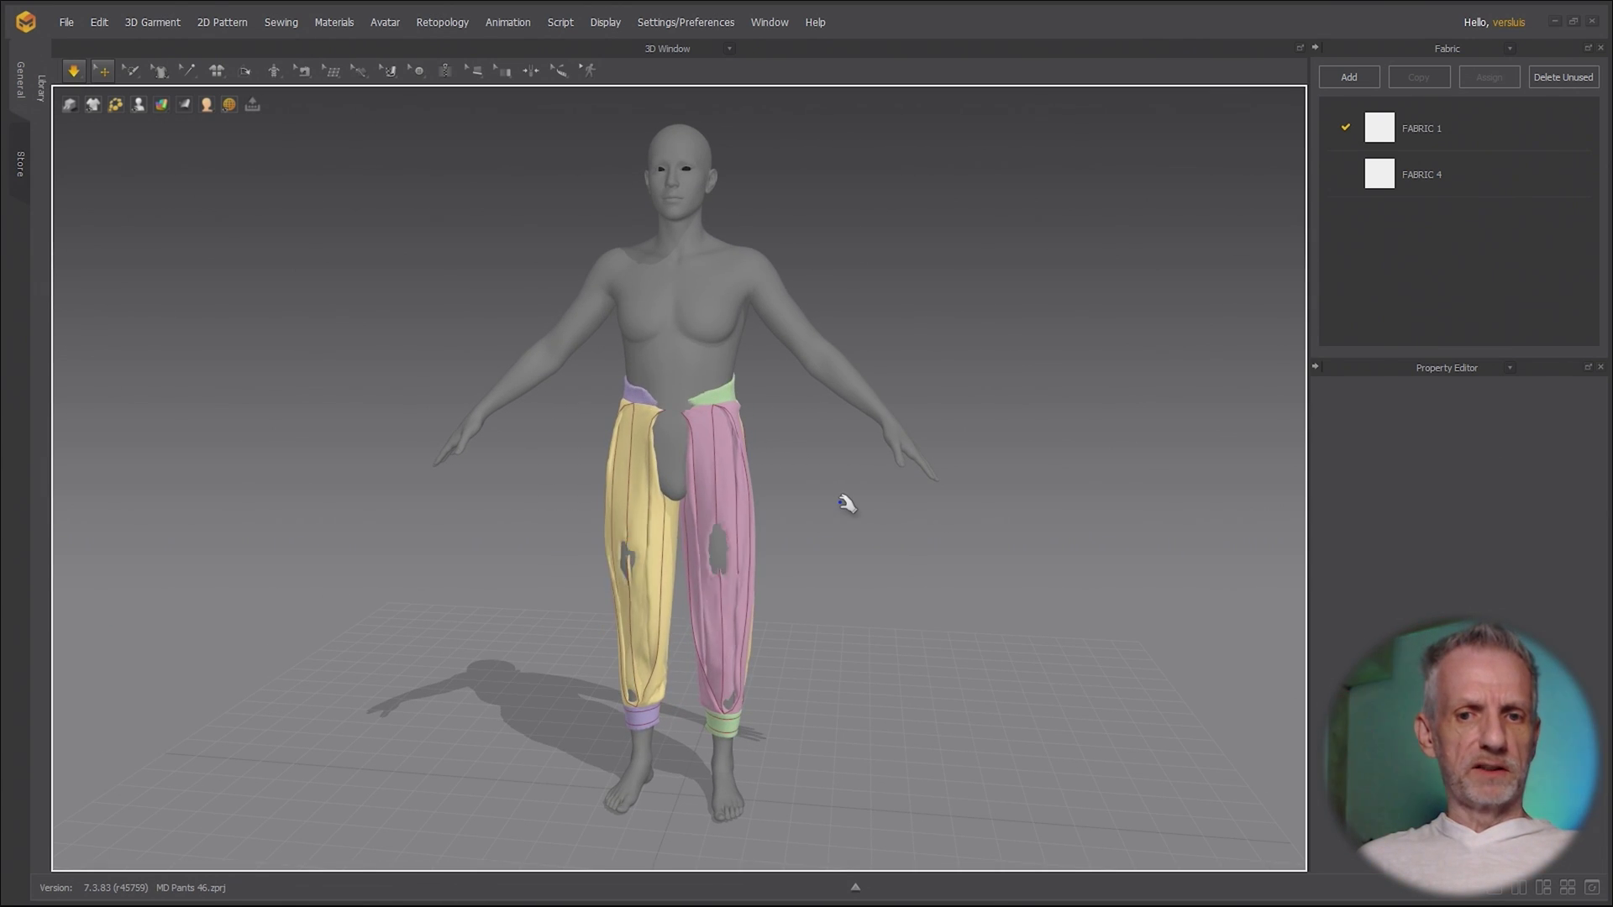
right_click_drag(821, 497, 868, 461)
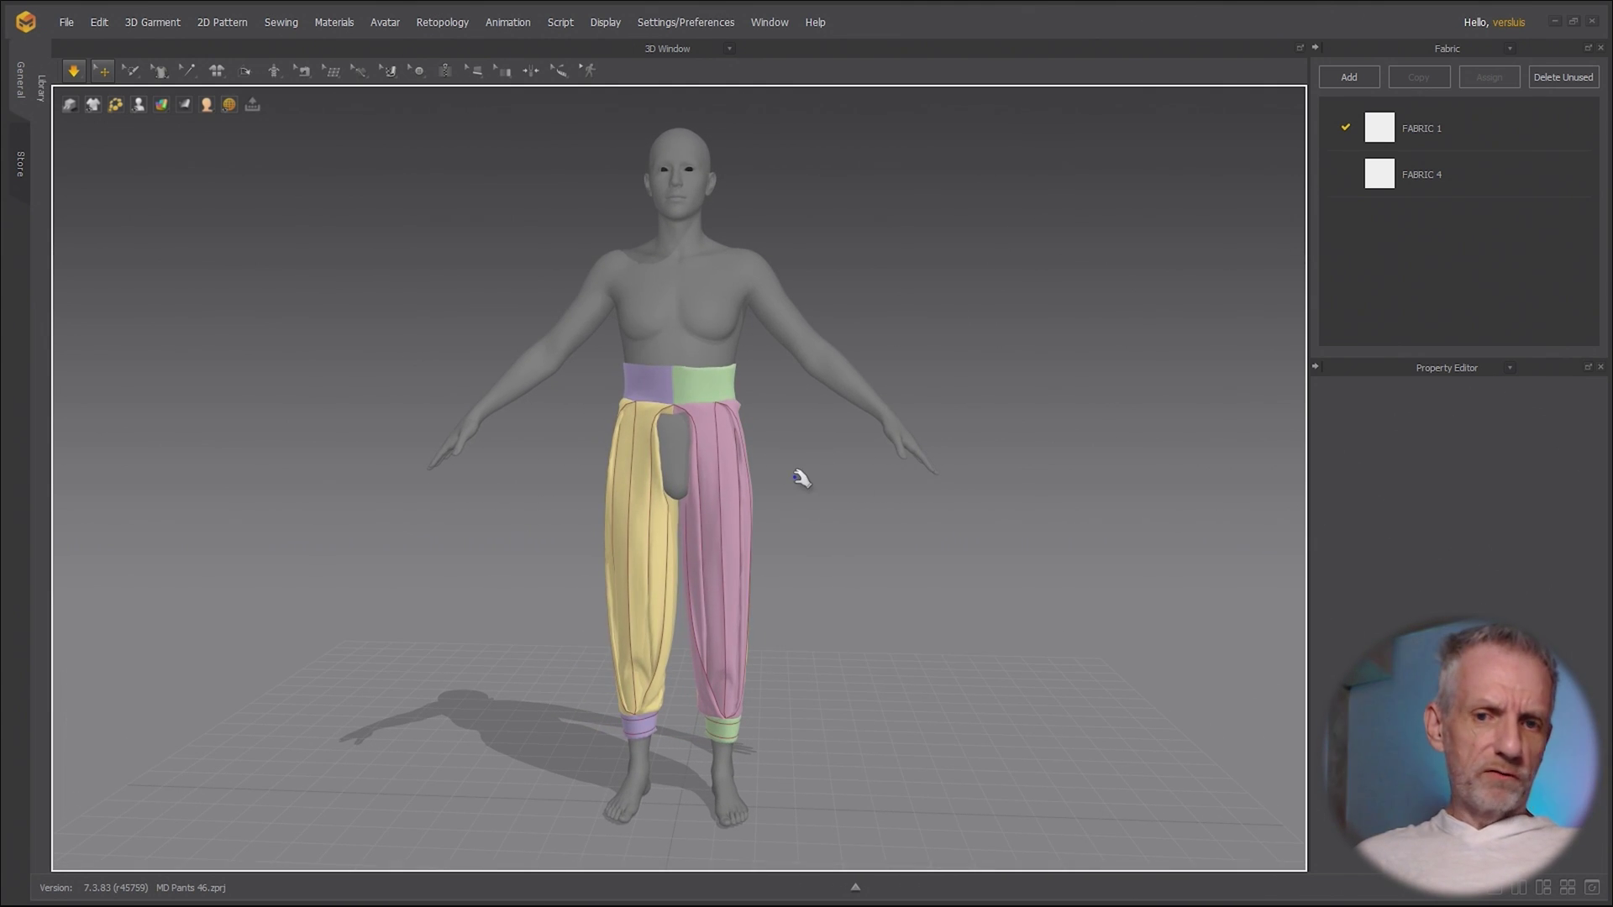
left_click_drag(657, 481, 680, 433)
mouse_move(730, 493)
right_mouse_down()
mouse_move(485, 494)
mouse_move(750, 486)
right_mouse_up()
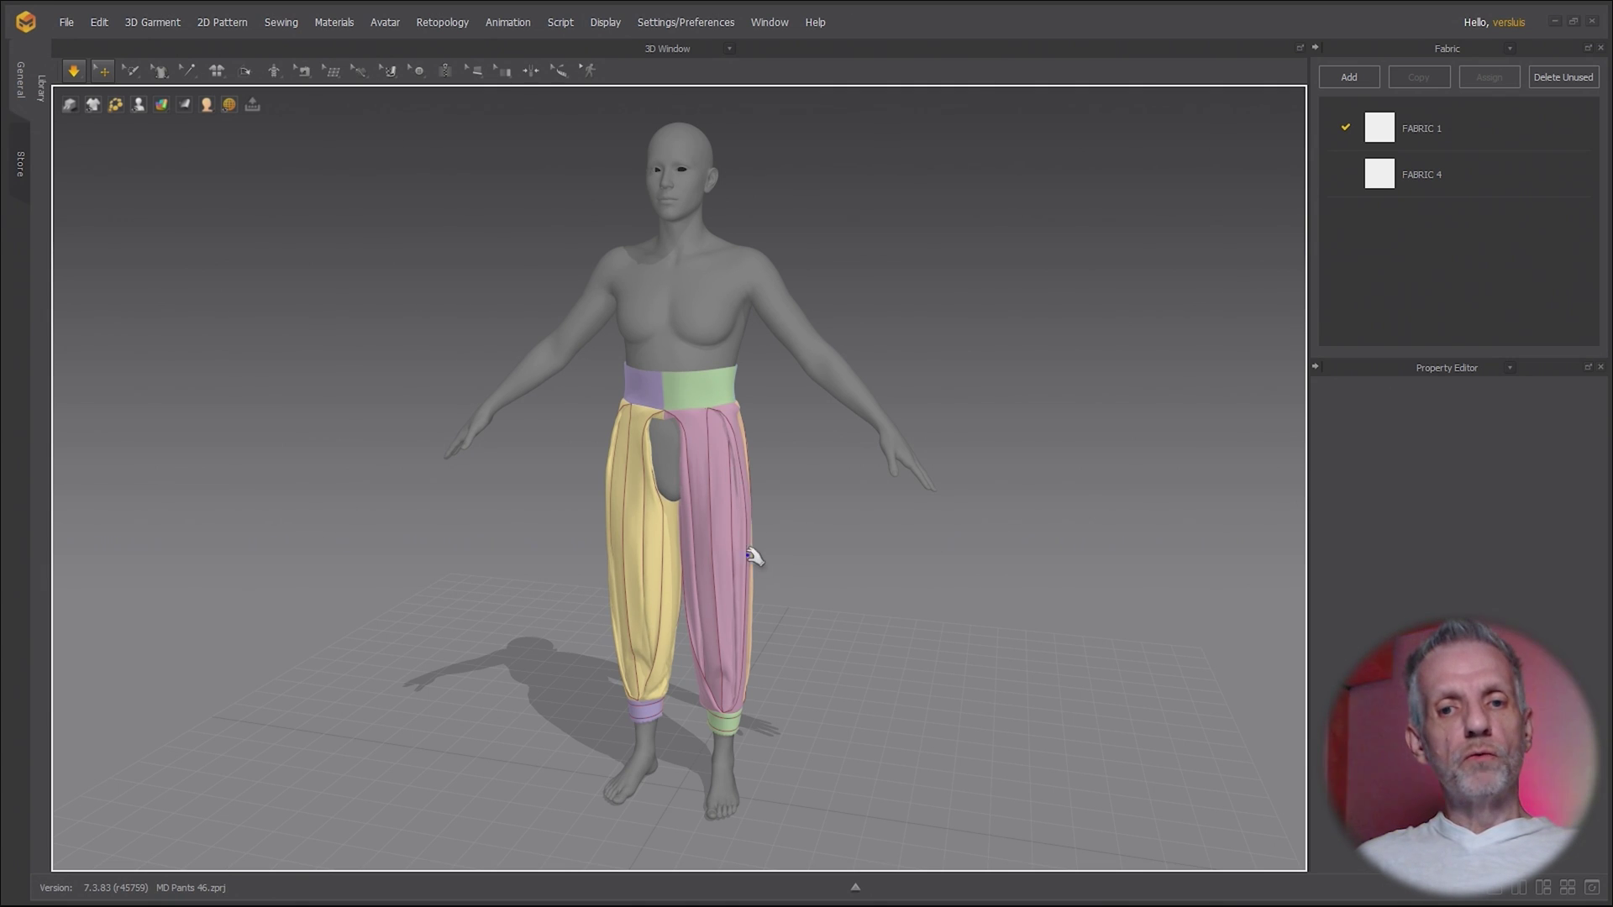
key("space")
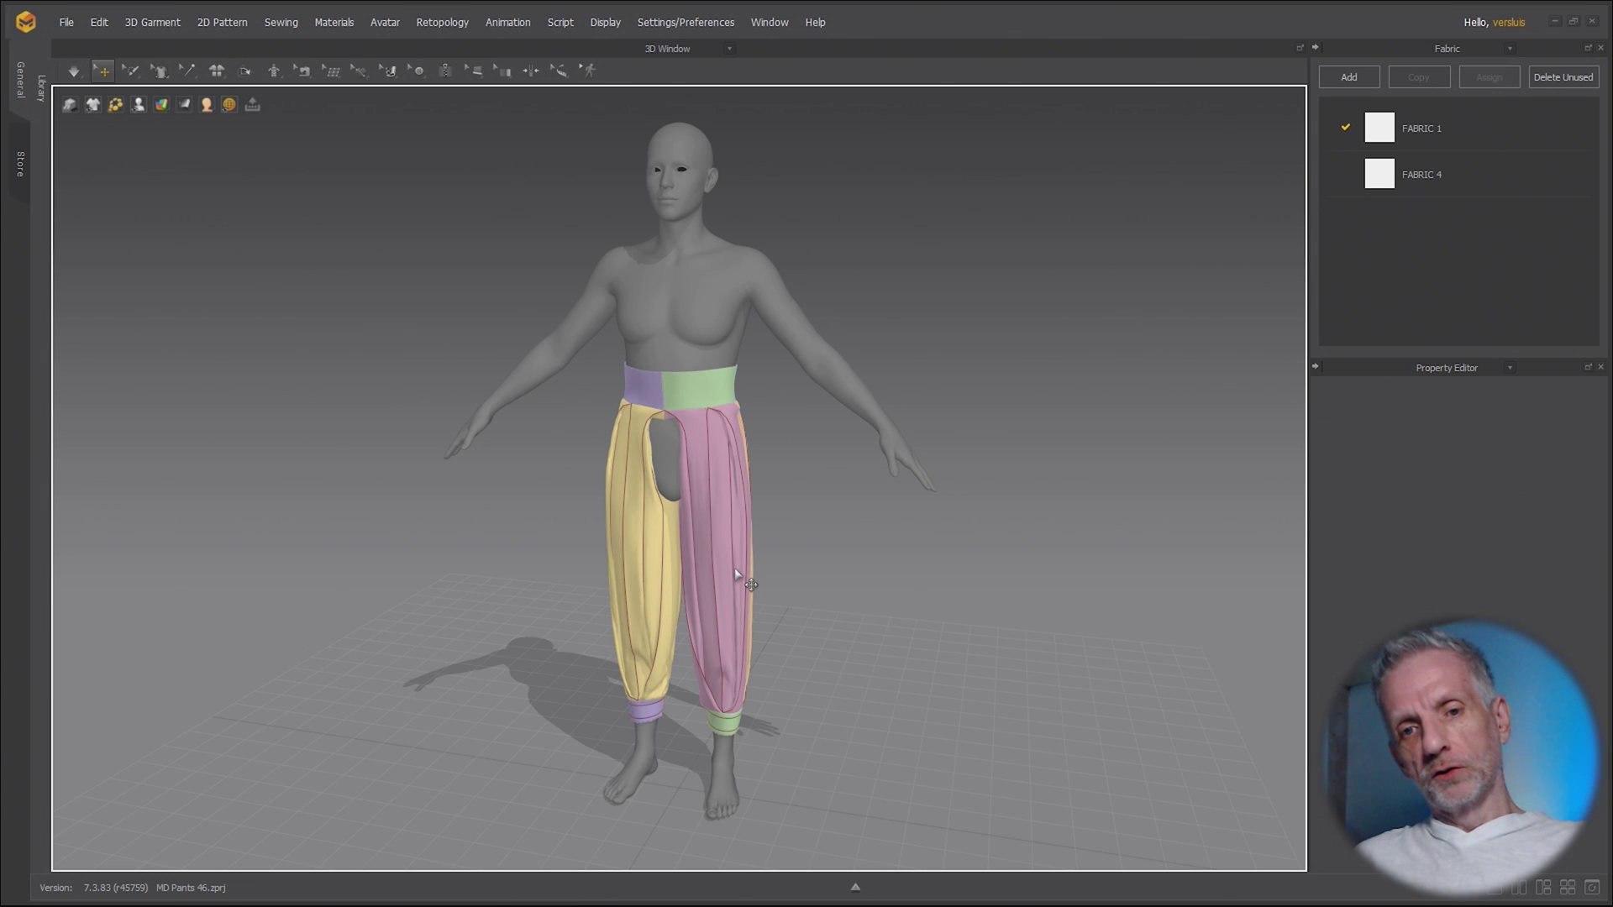
- Undo the draping to return the pants to their unfitted state and hide the avatar
key("ctrl+z")
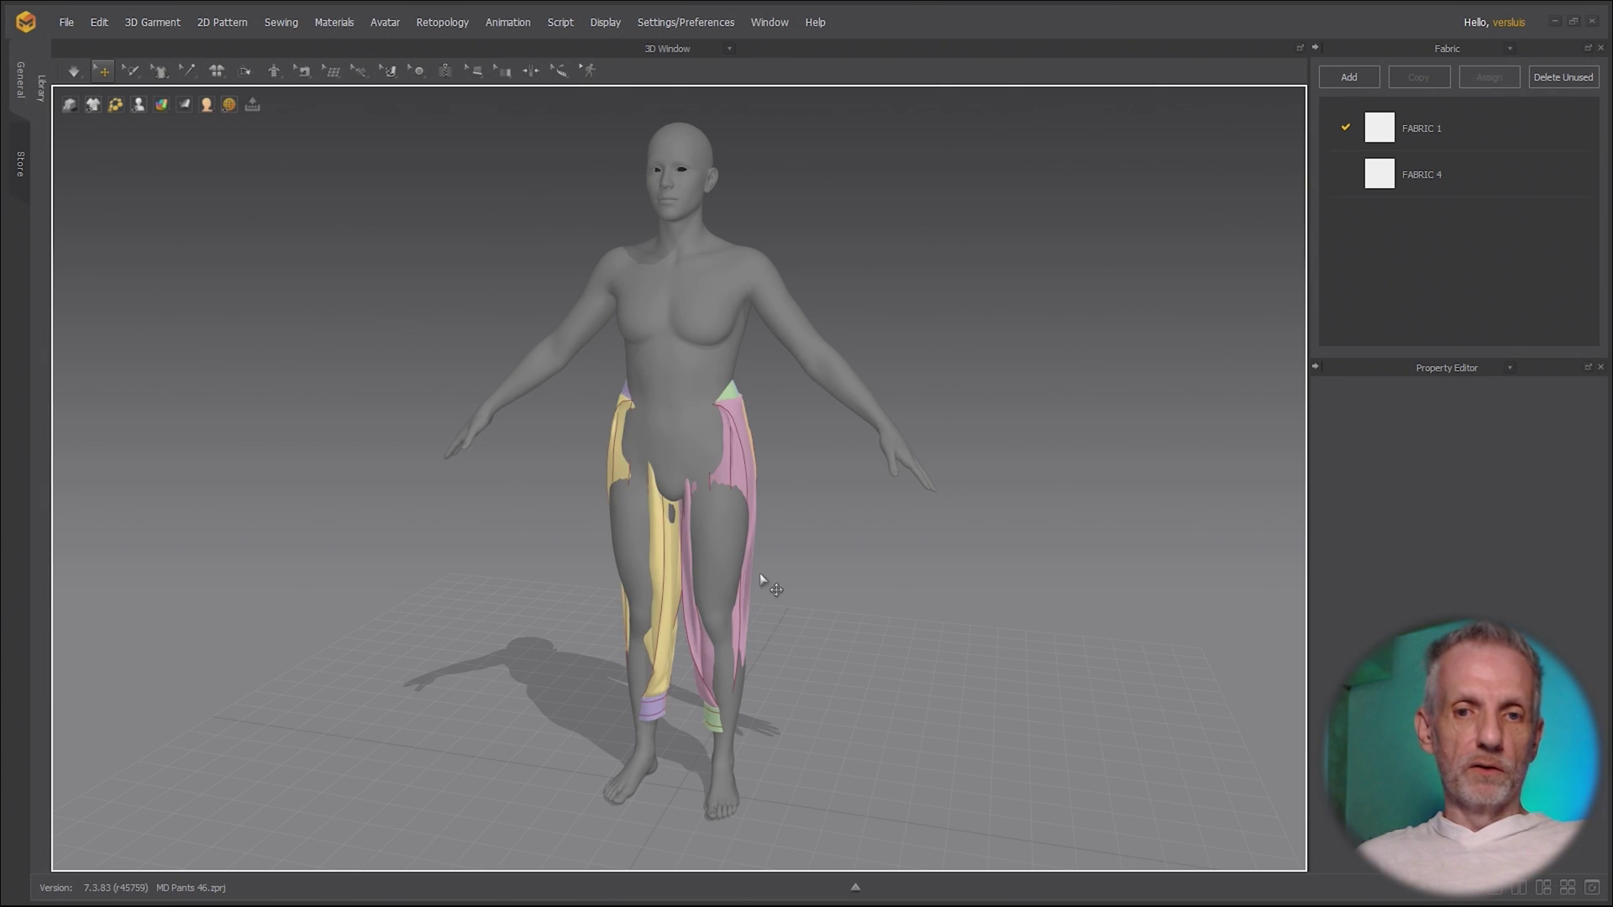
right_click_drag(797, 483, 758, 482)
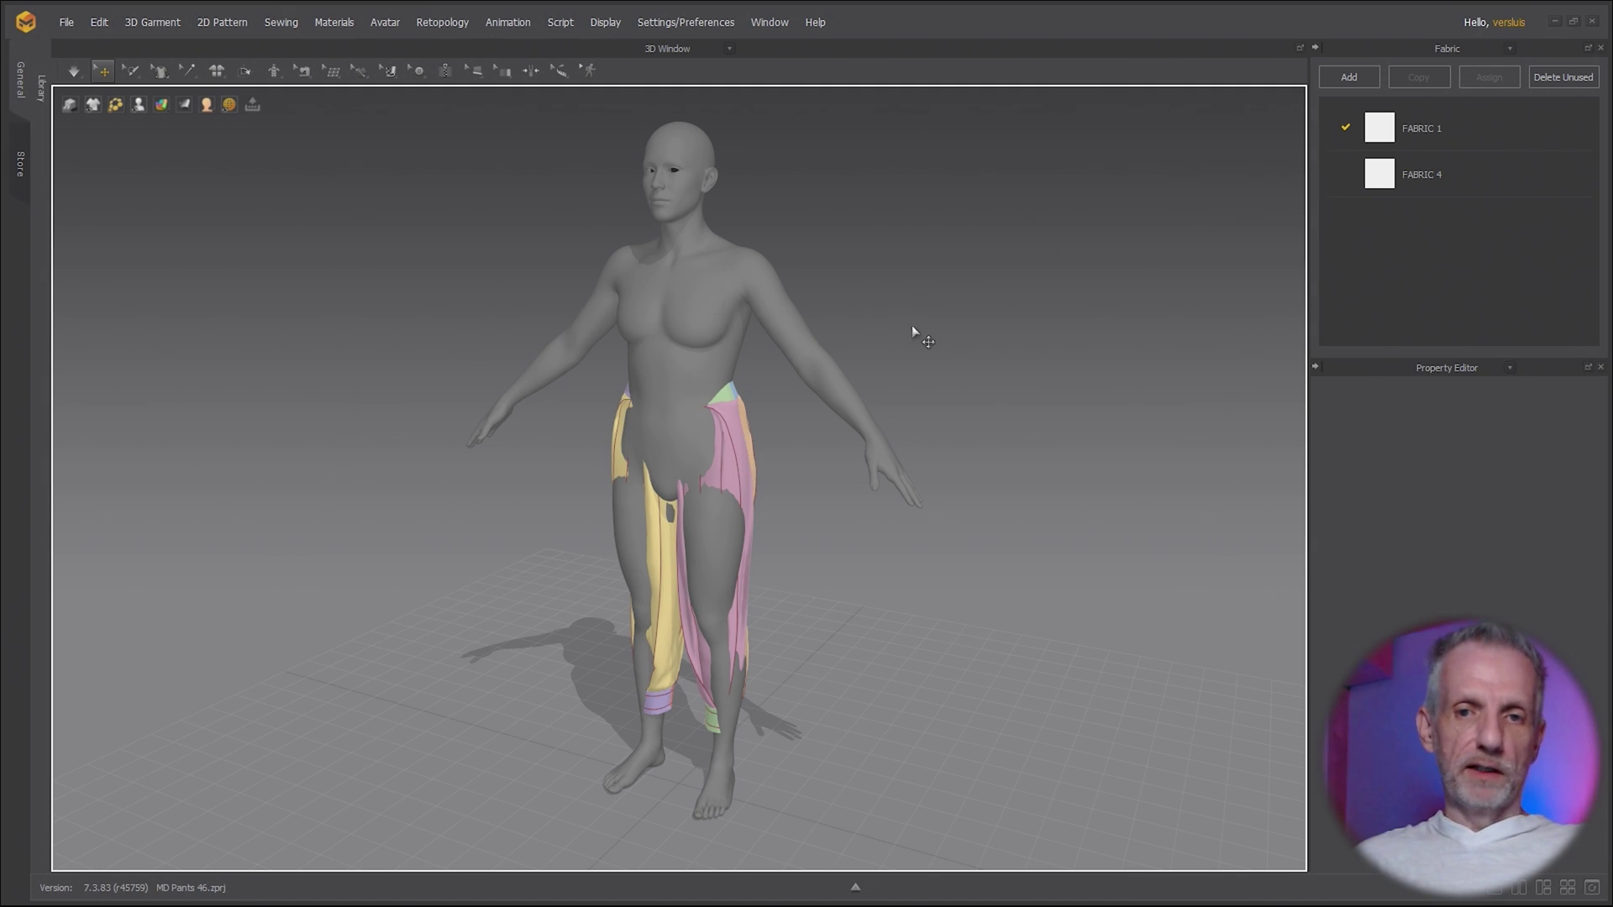
left_click(755, 320)
key("shift+a")
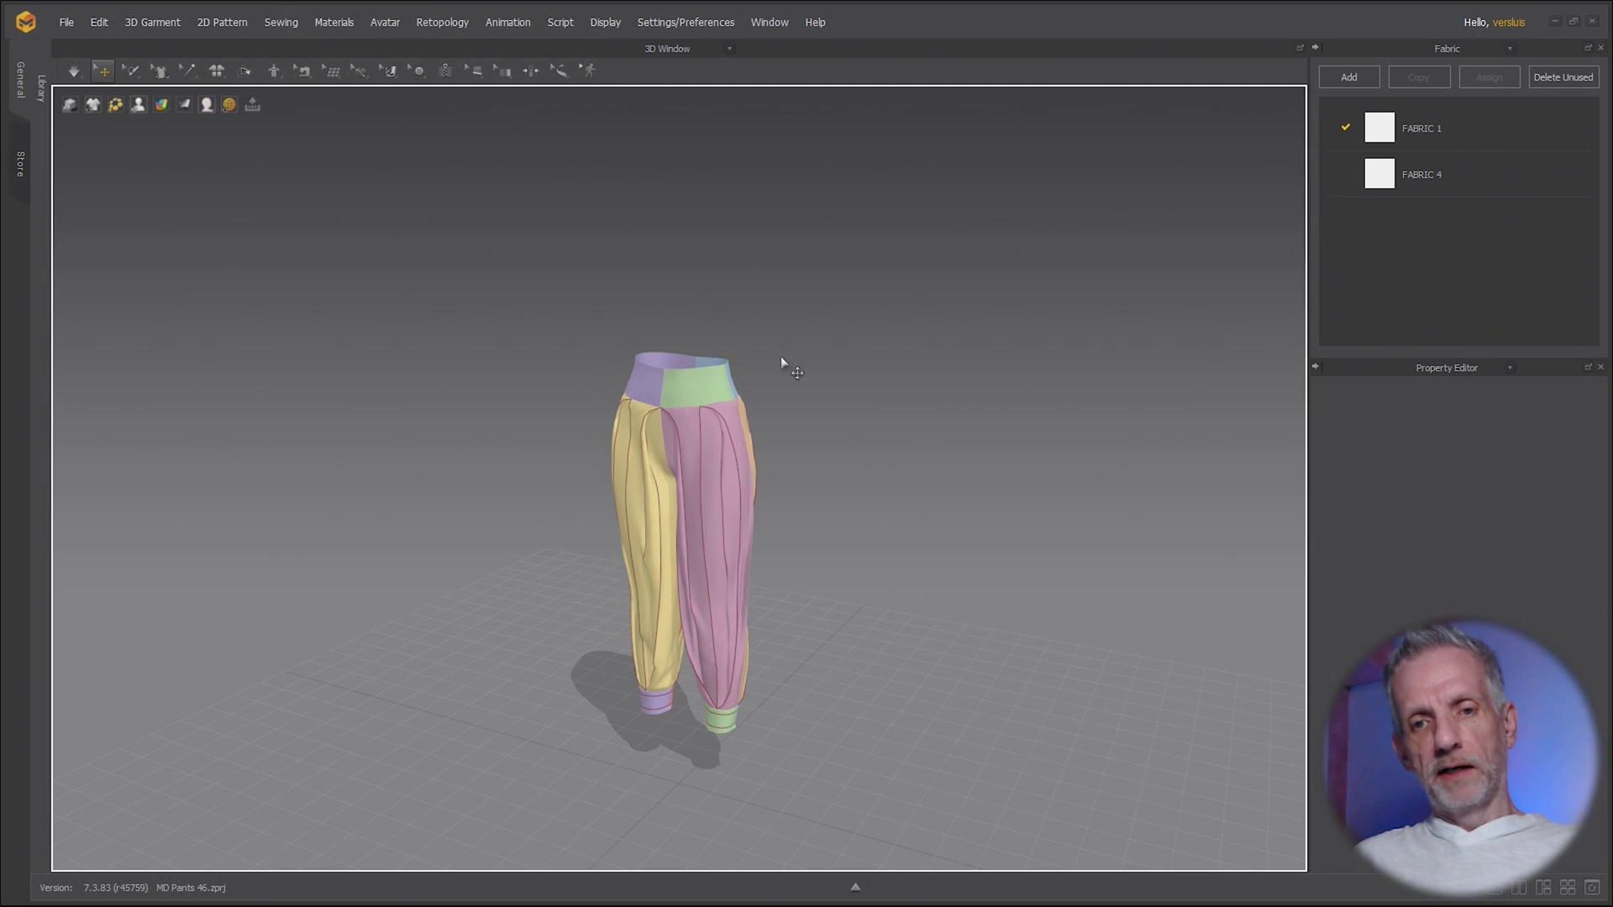
right_click_drag(811, 406, 737, 371)
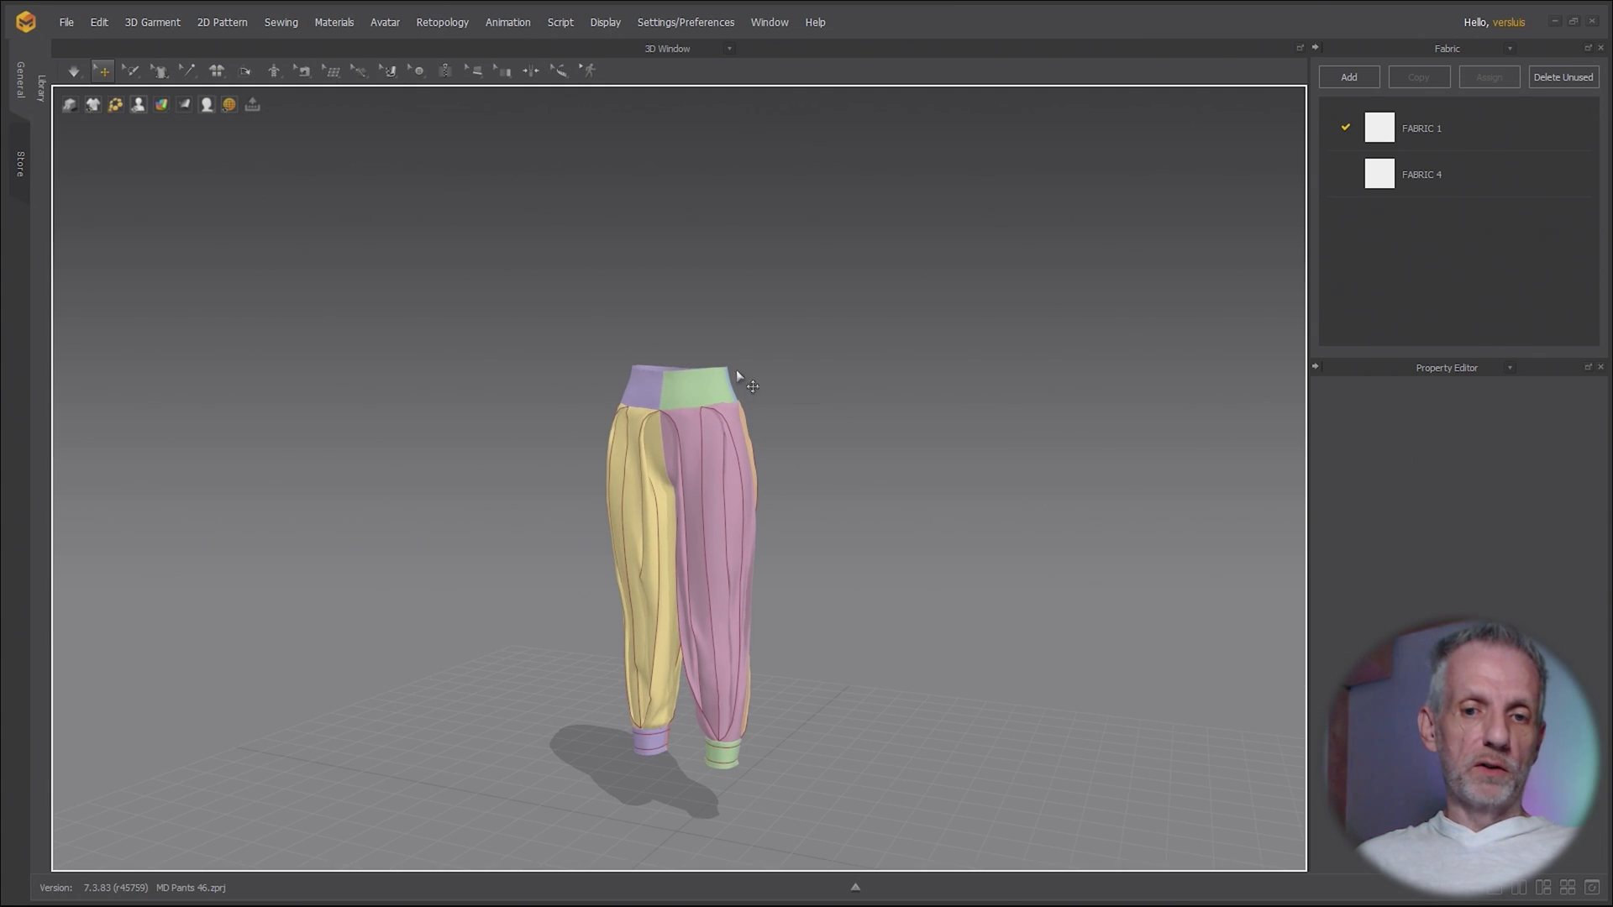
- Export the pants as OBJ file 'Pants Unfitted' with Thin and Weld enabled
left_click(67, 22)
mouse_move(161, 221)
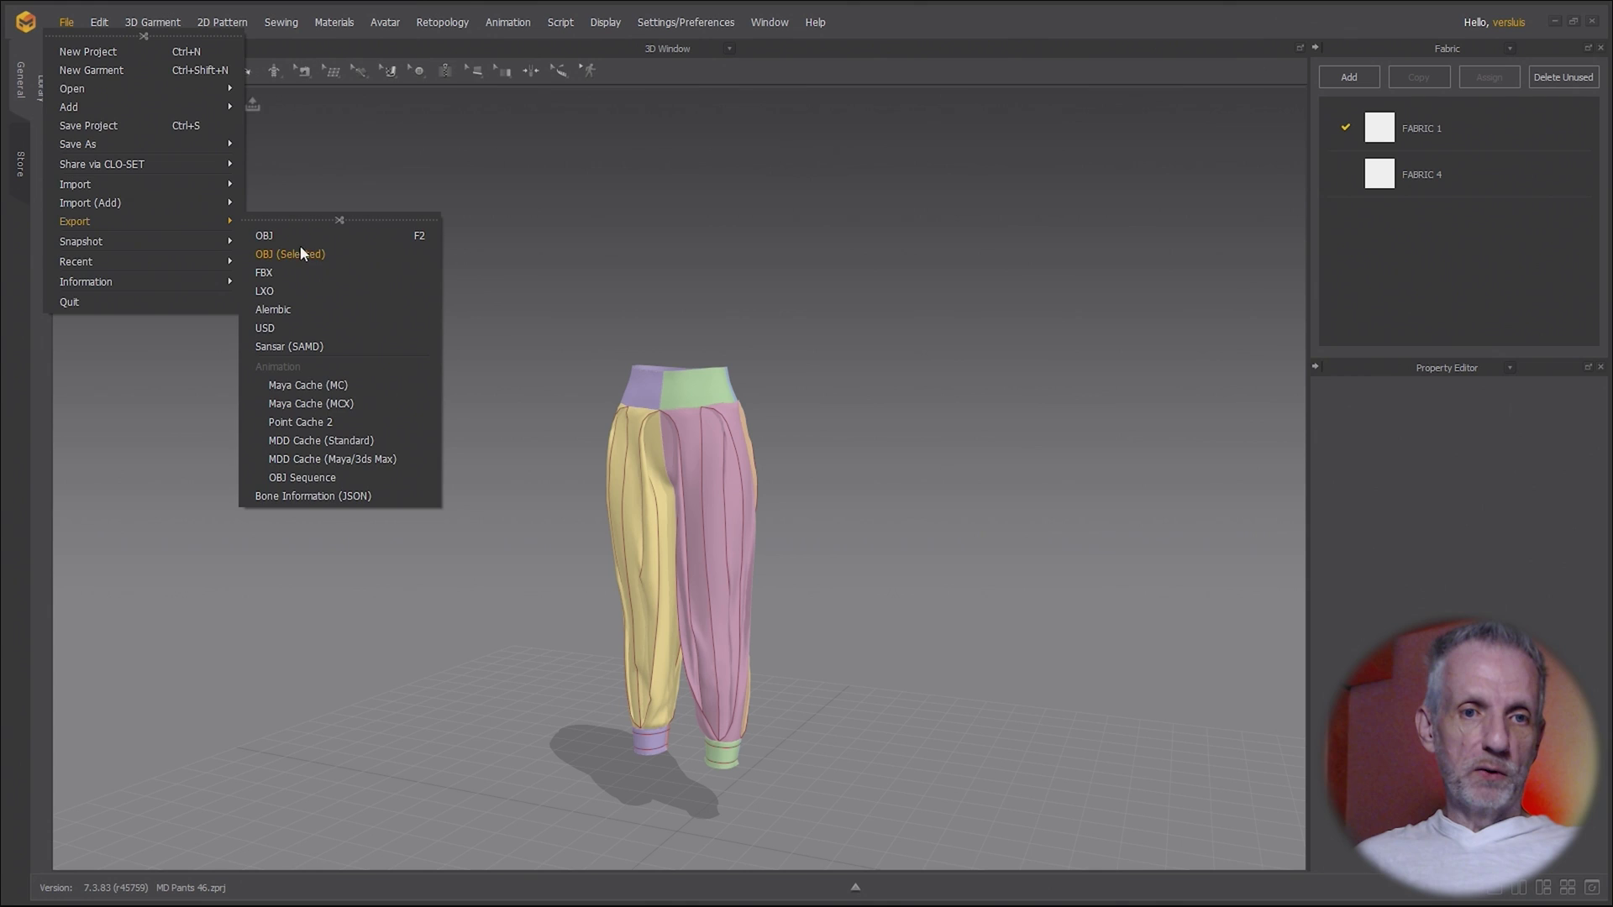
left_click(308, 251)
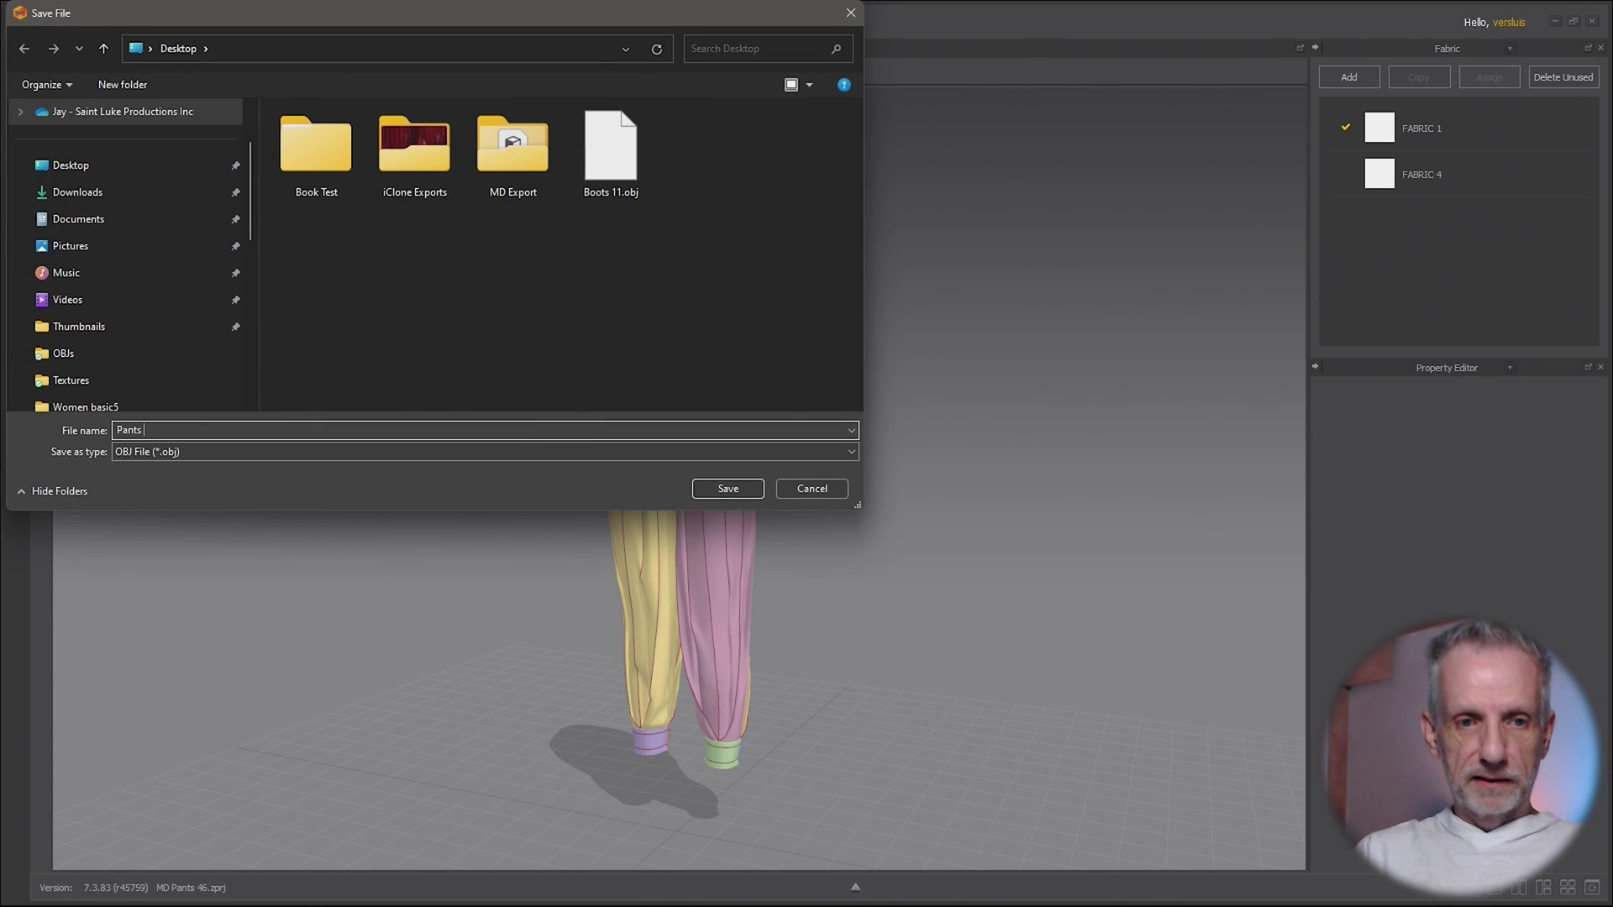
type("Pants Unfitted")
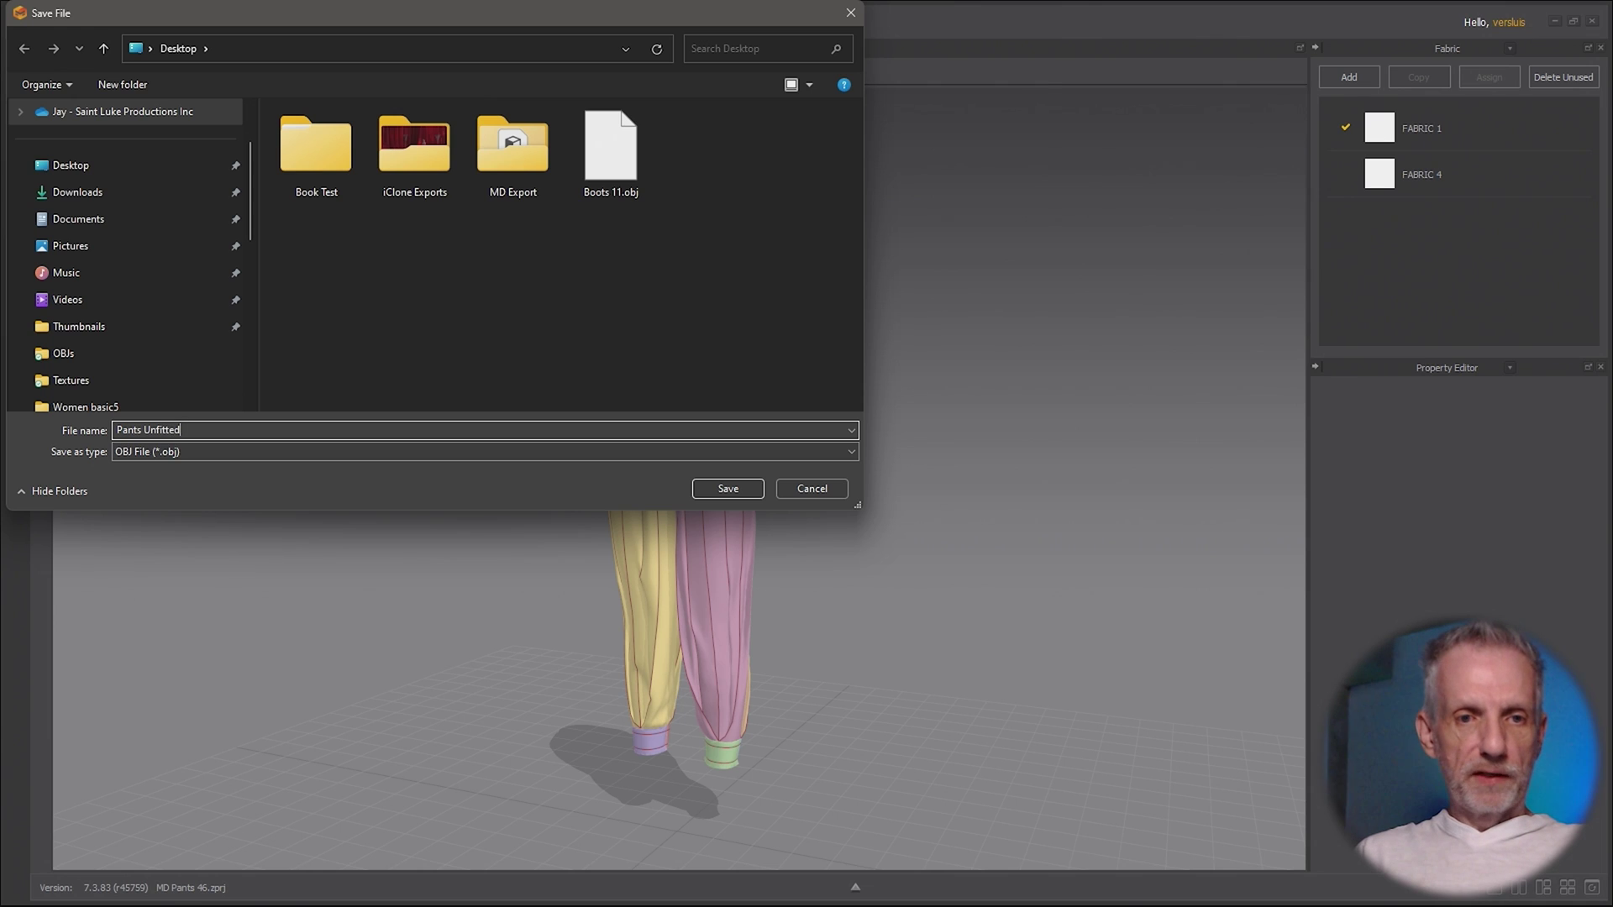
key("Return")
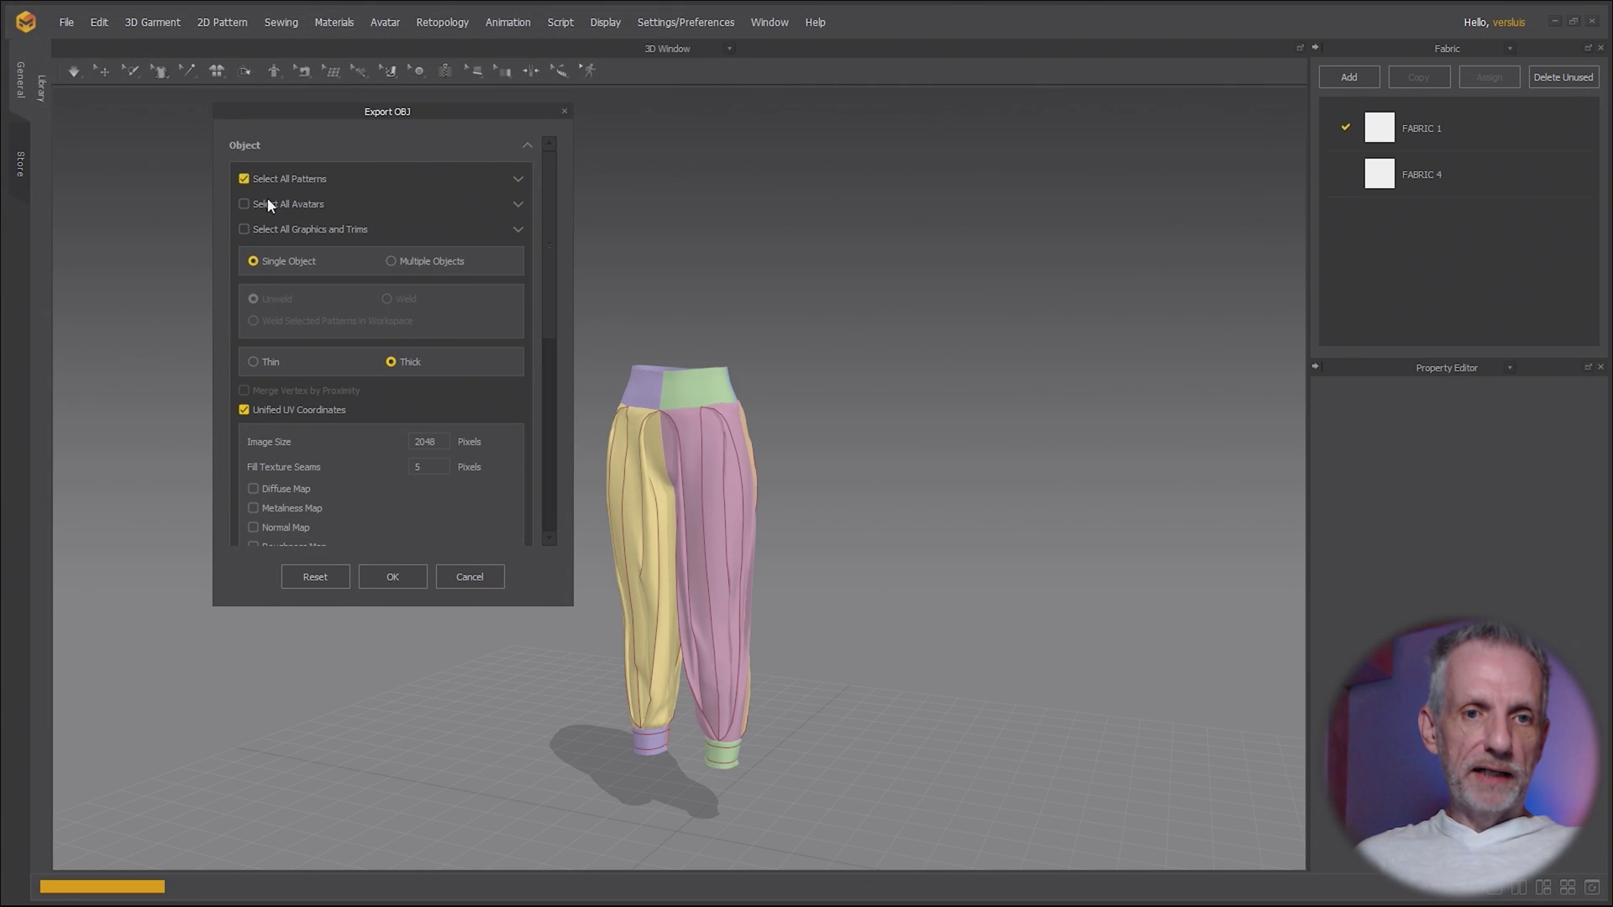
left_click(251, 361)
left_click(380, 299)
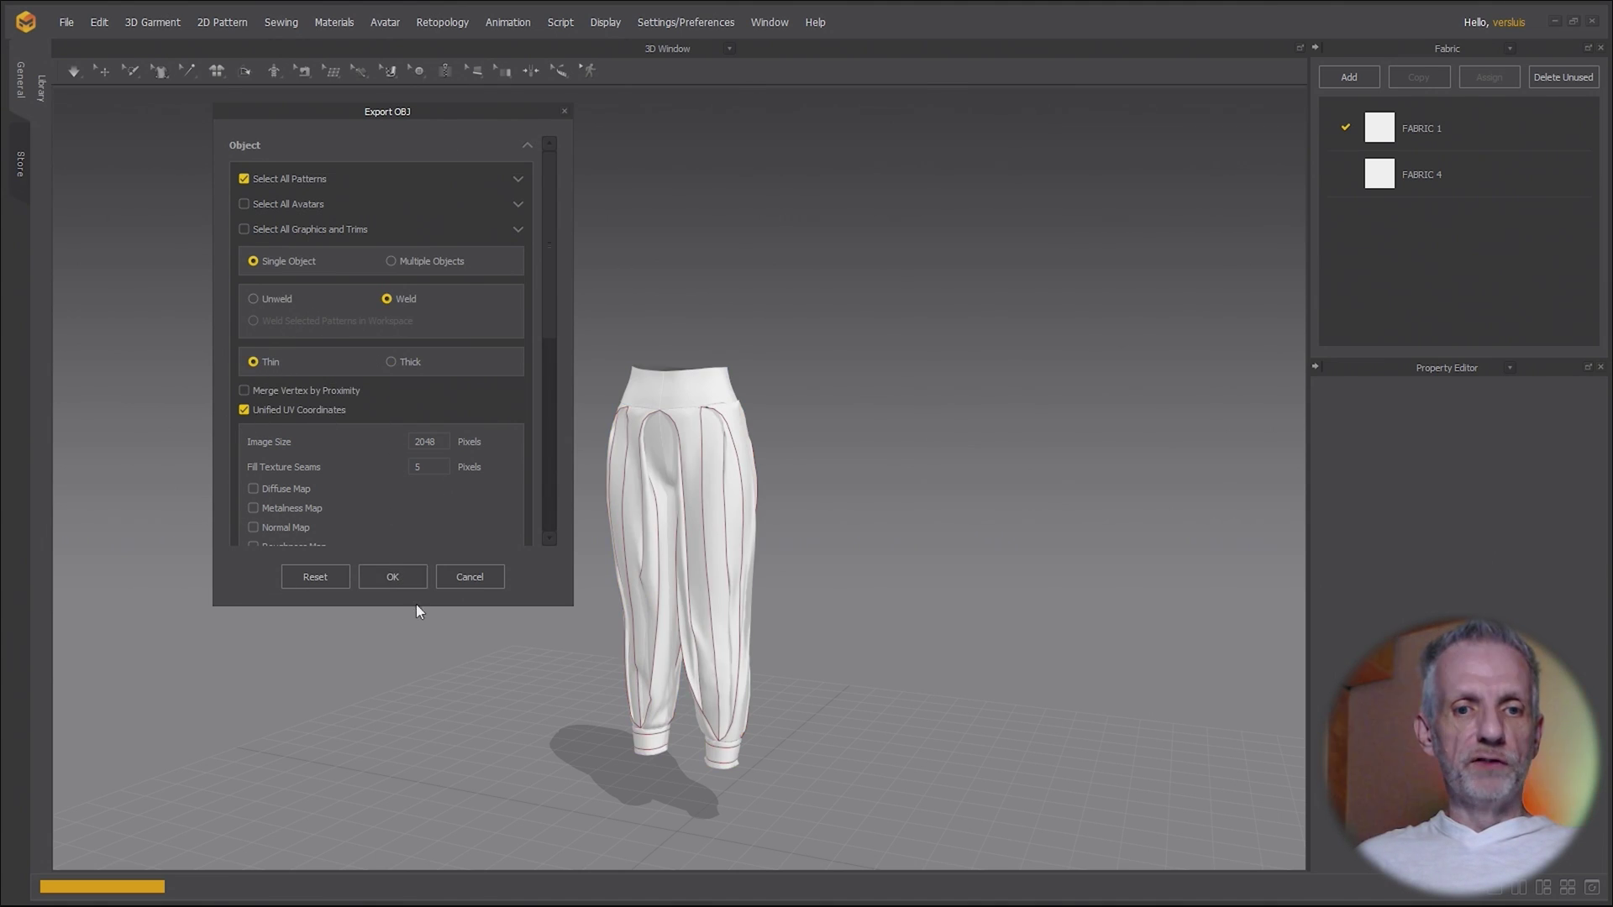
left_click(413, 576)
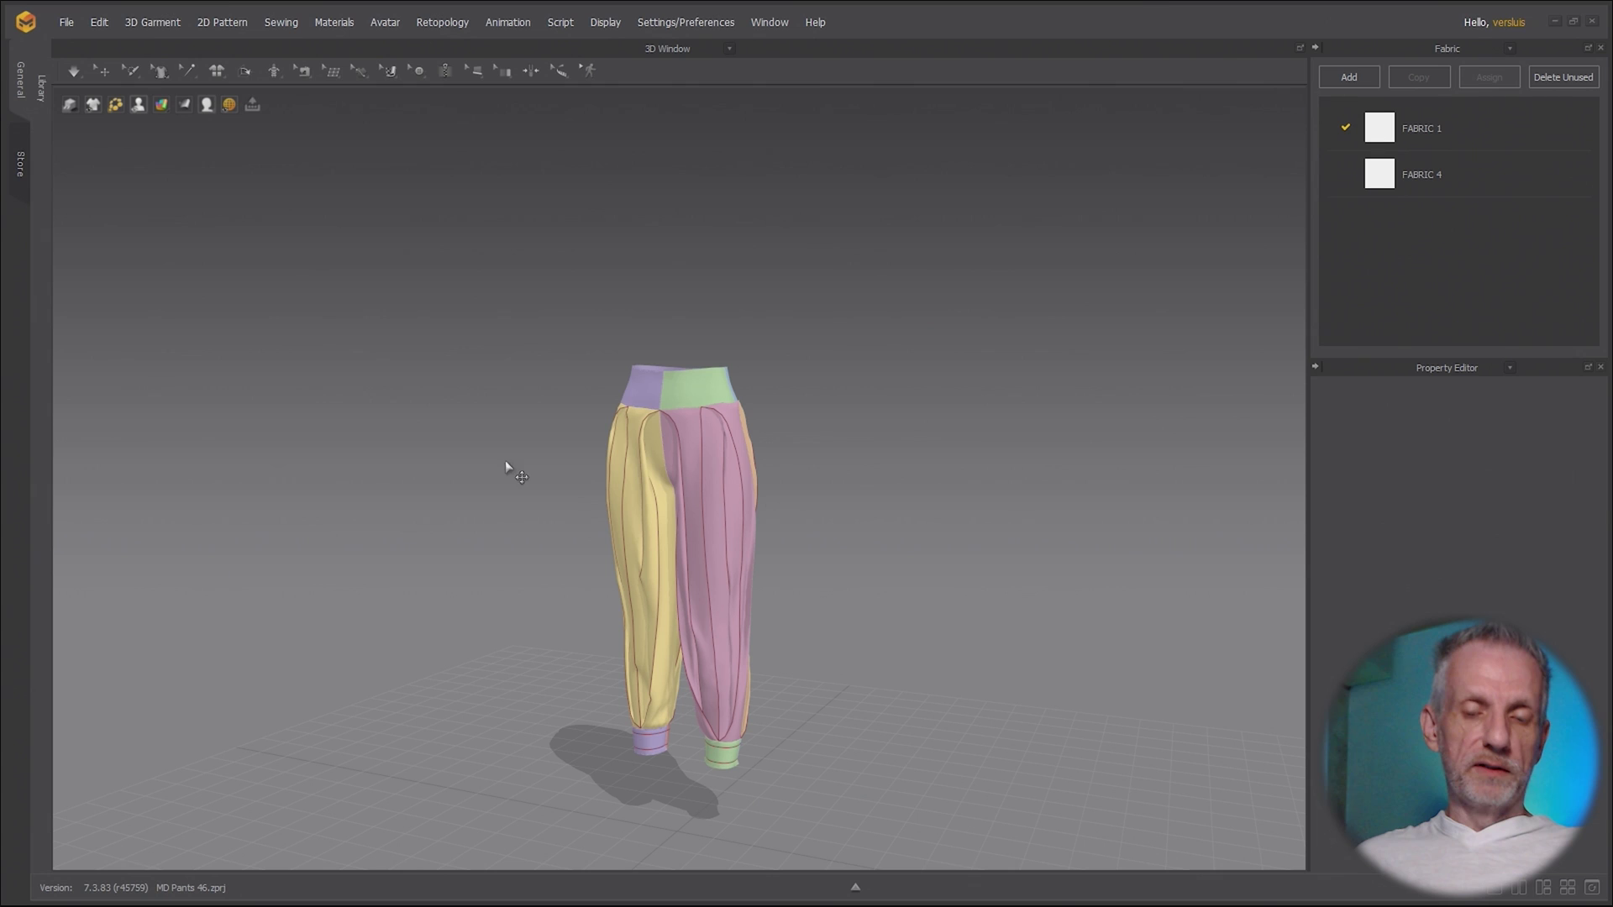
- Import Pants Unfitted.obj into DAZ Studio using the DAZ Studio (1 unit = 1cm) scale preset
key("alt+Tab")
key("Tab")
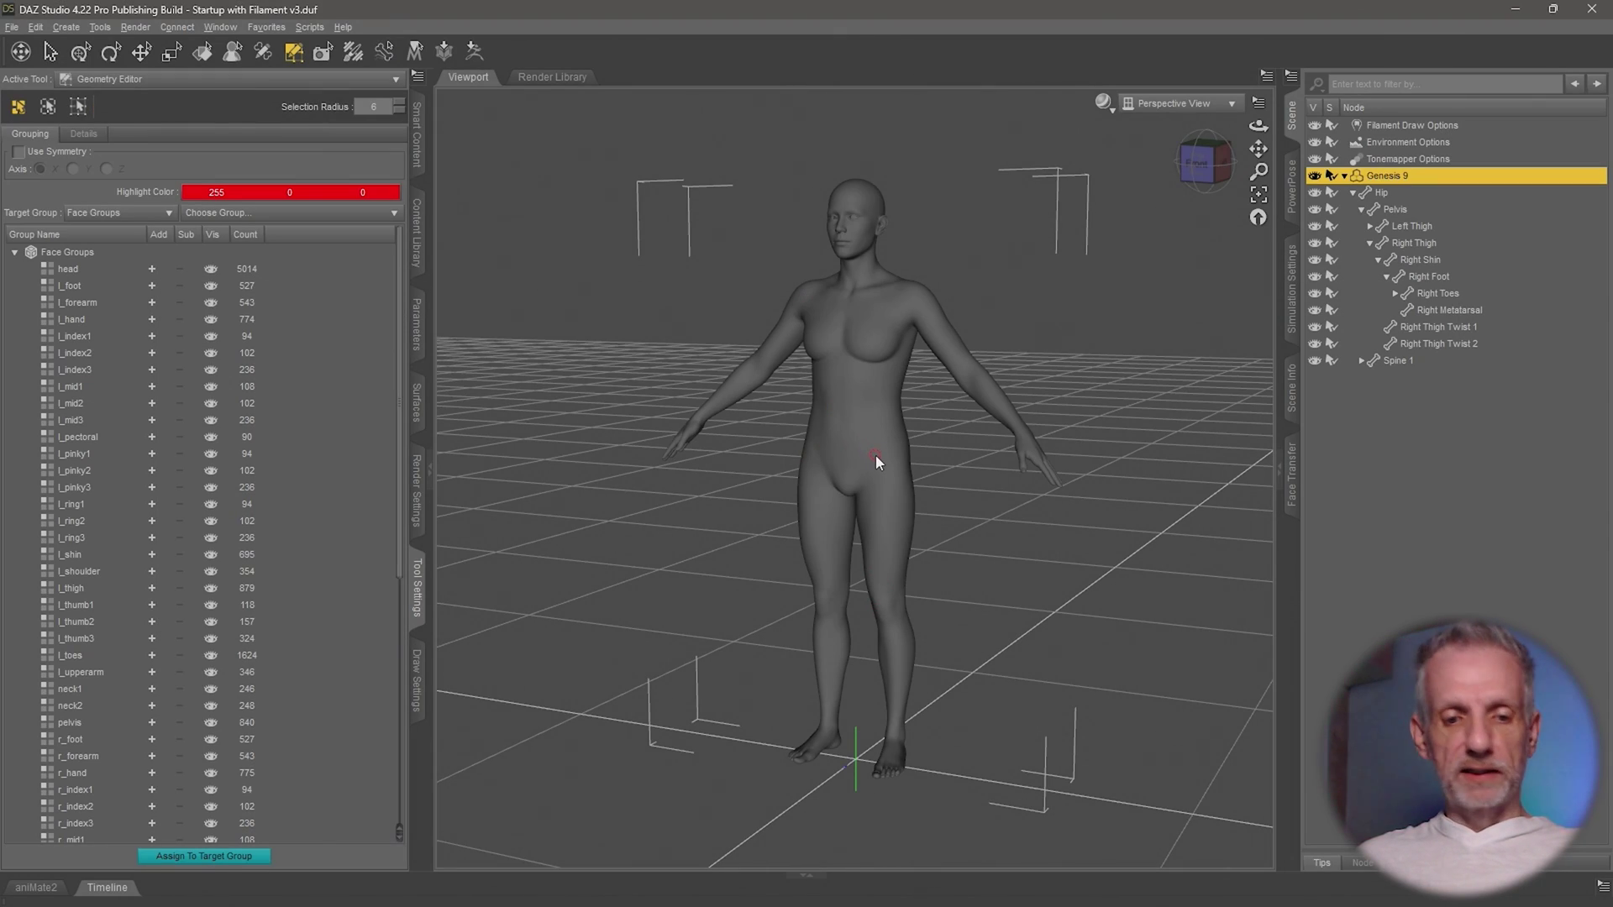
left_click(172, 52)
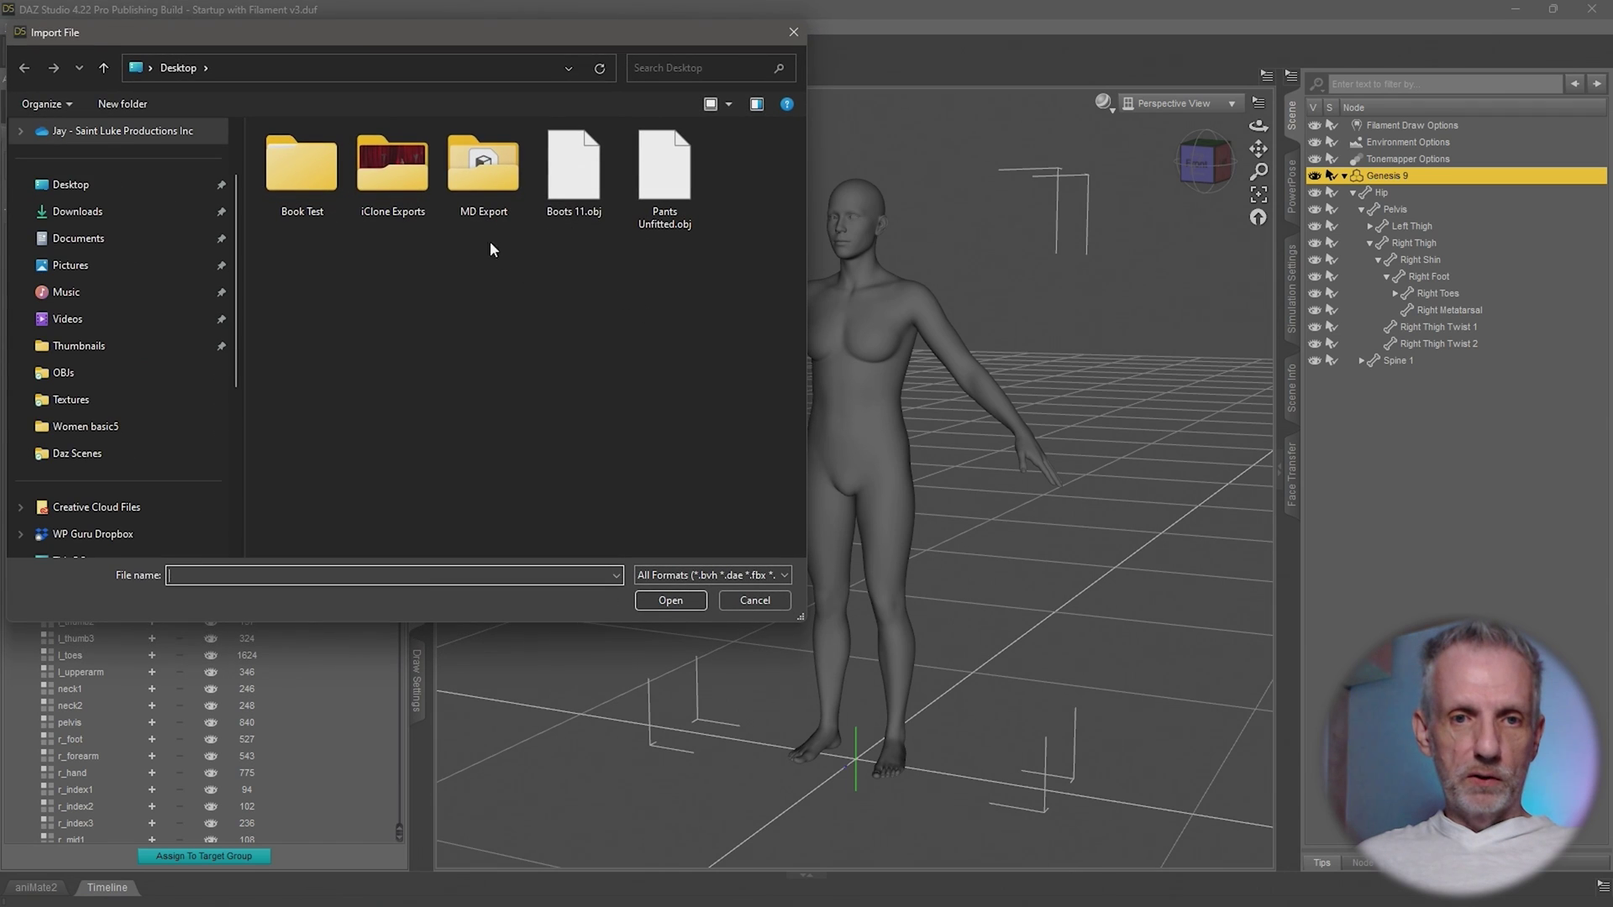
left_click(664, 176)
left_click(672, 599)
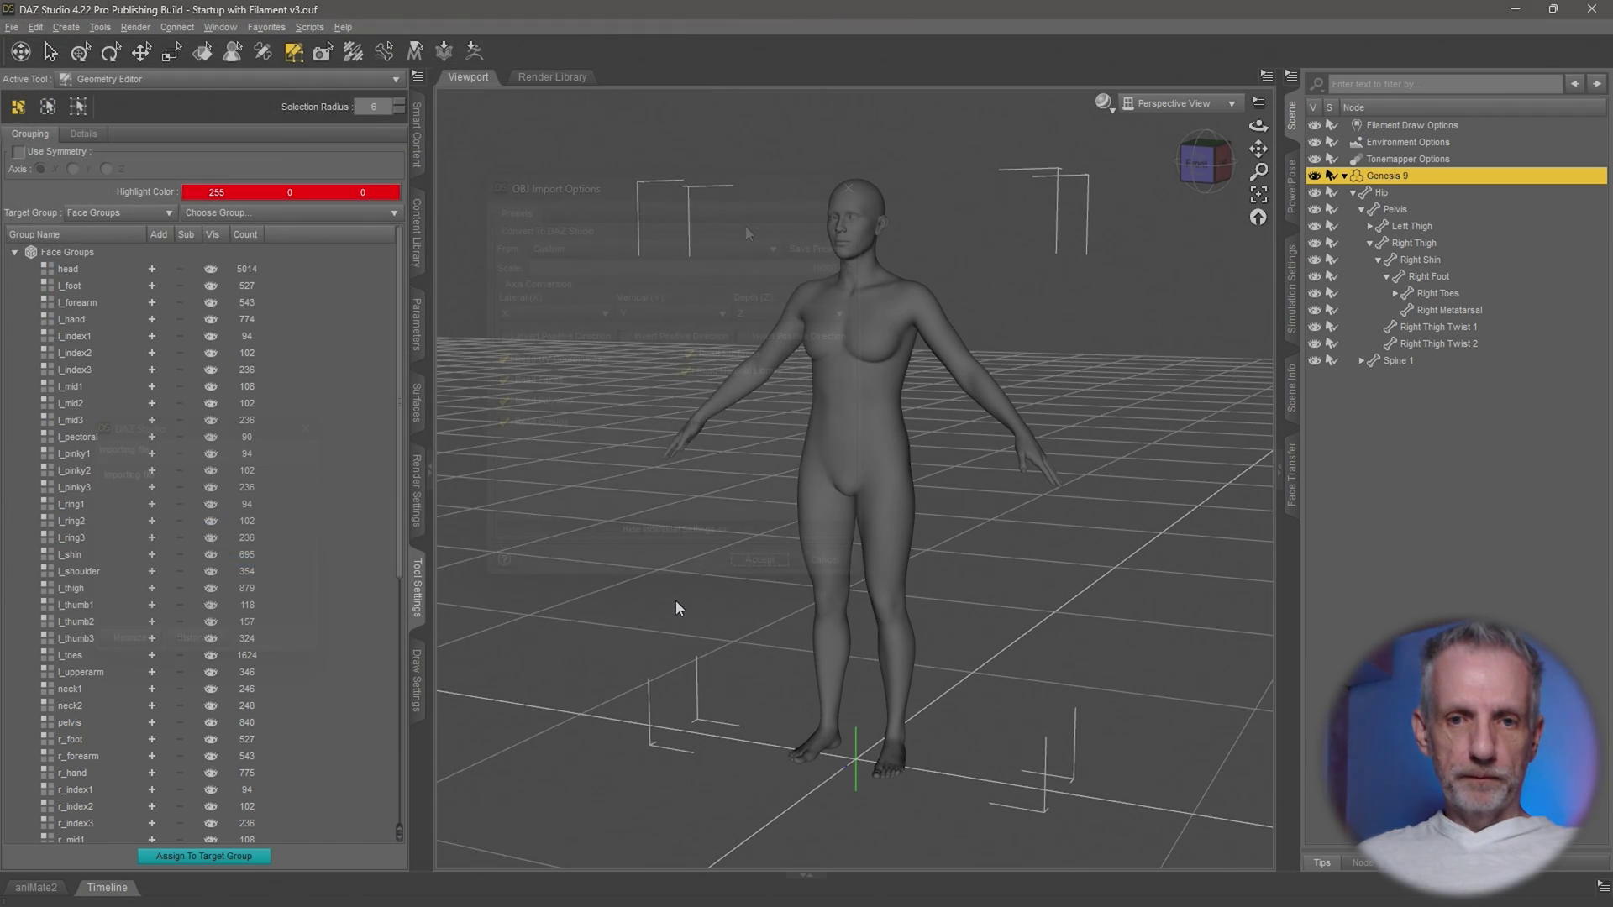
left_click(738, 249)
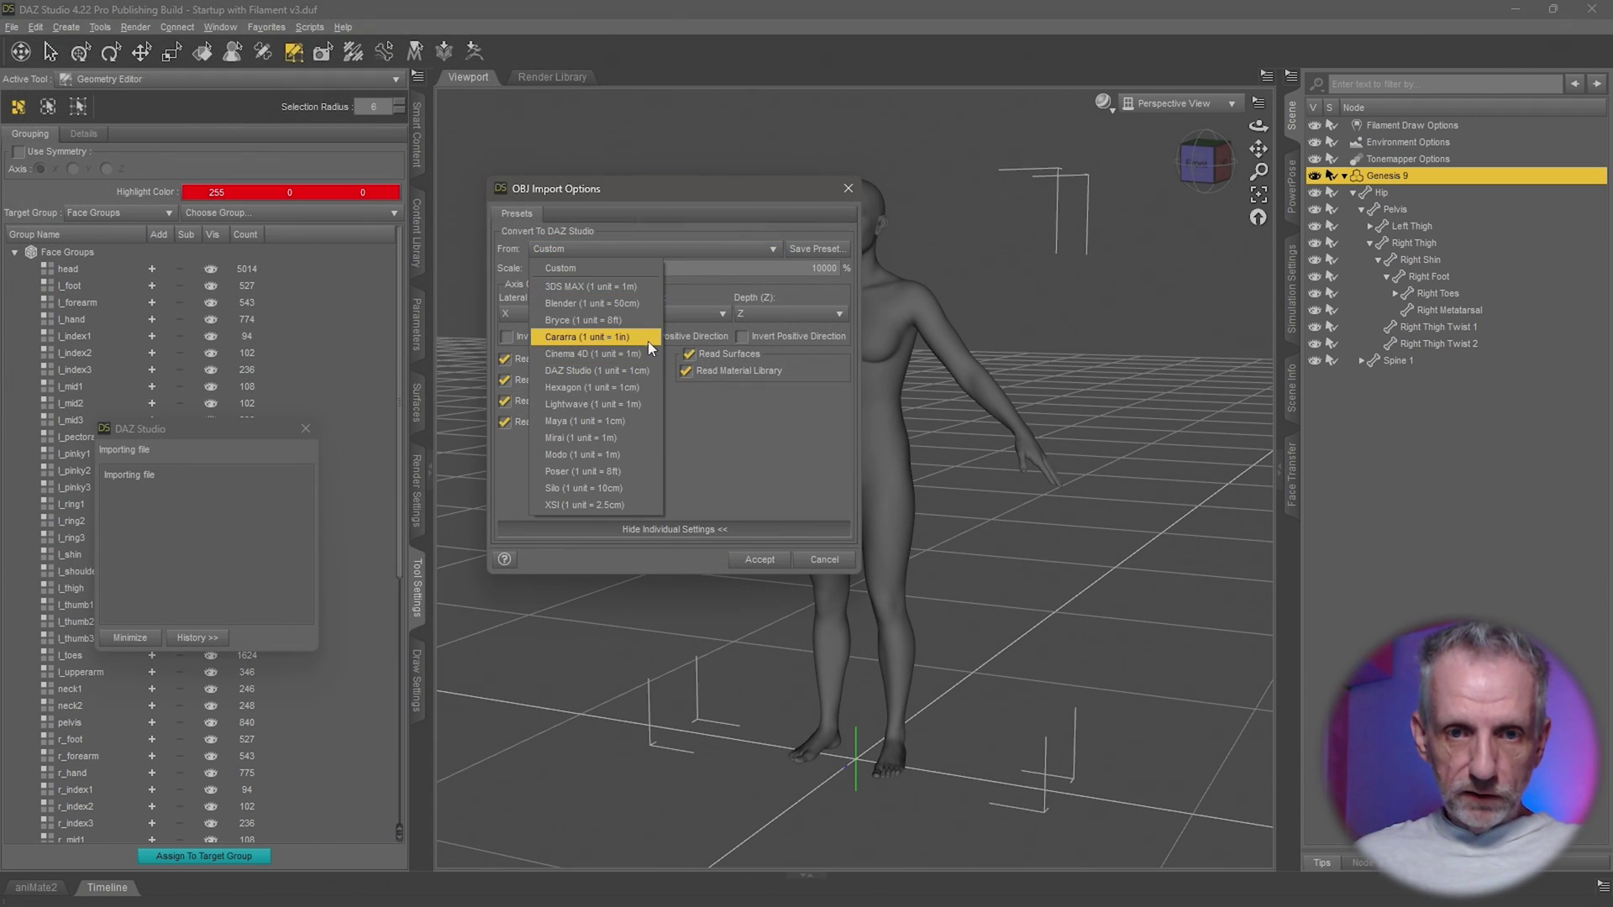
left_click(646, 368)
left_click(756, 560)
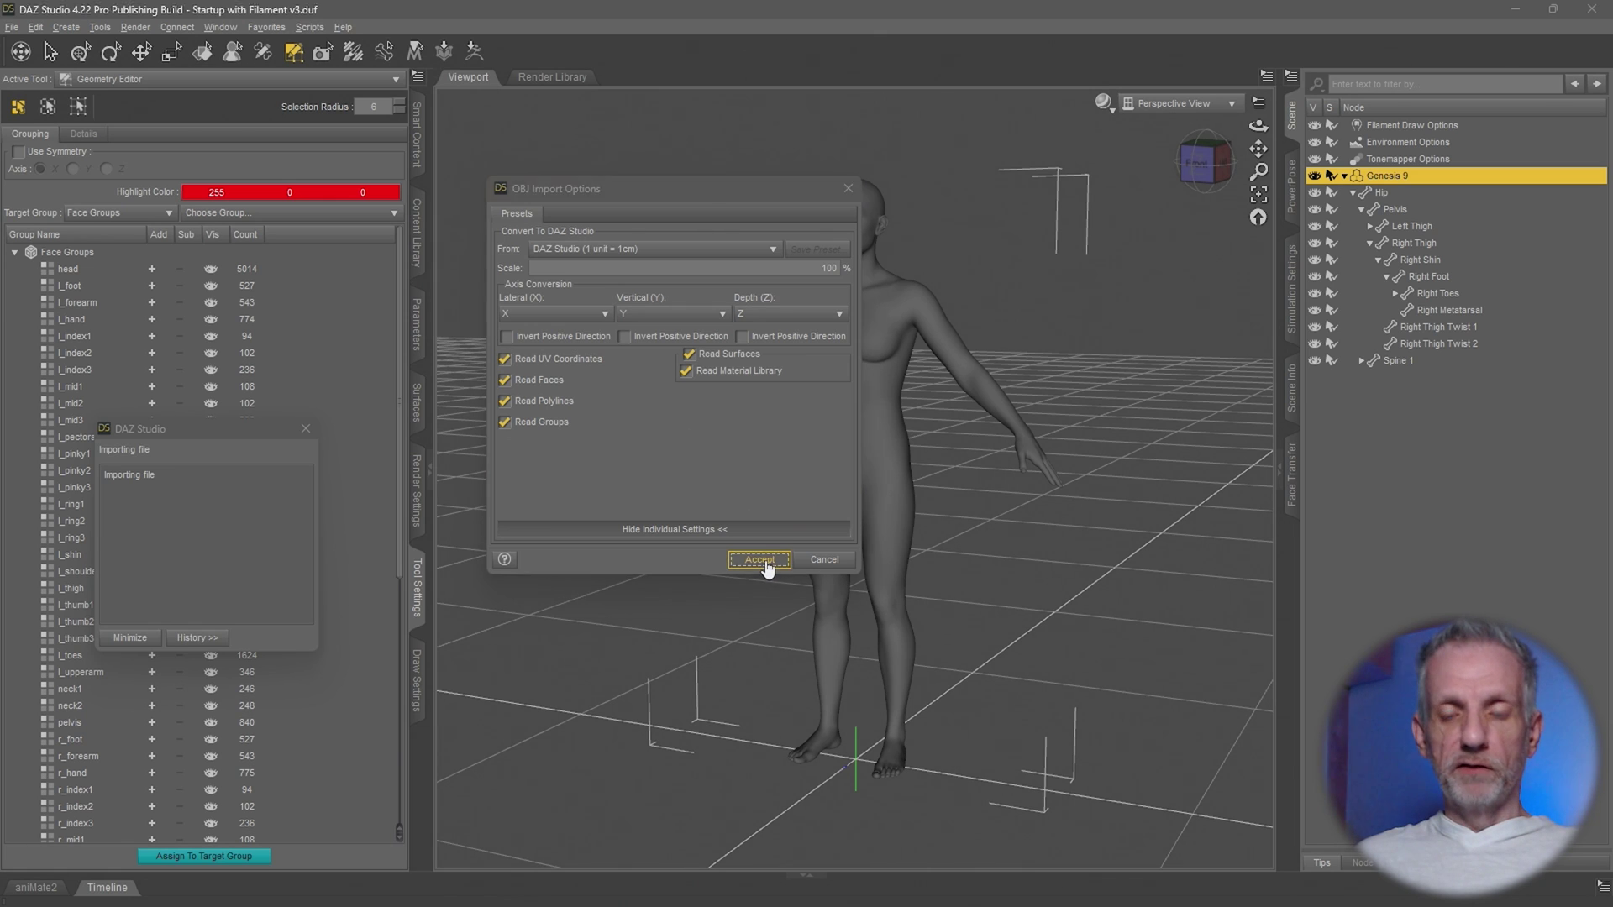
left_click_drag(949, 535, 880, 541, "alt")
scroll(949, 536, "up", 4)
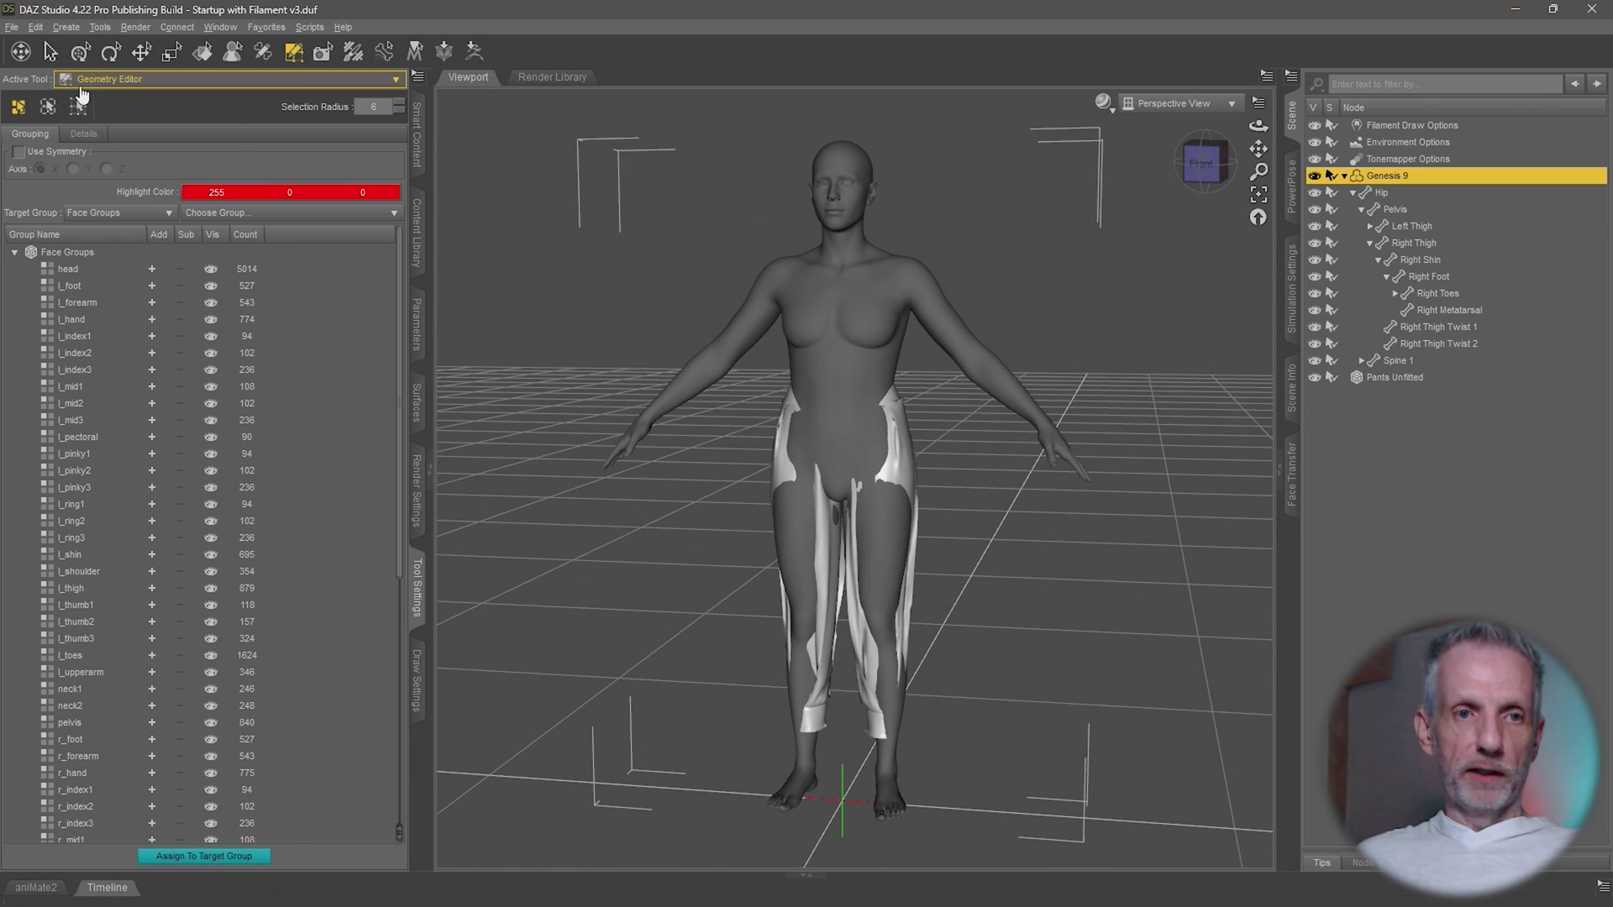
- Set the Genesis 9 figure's Mesh Resolution level to Base under General parameters
left_click(80, 52)
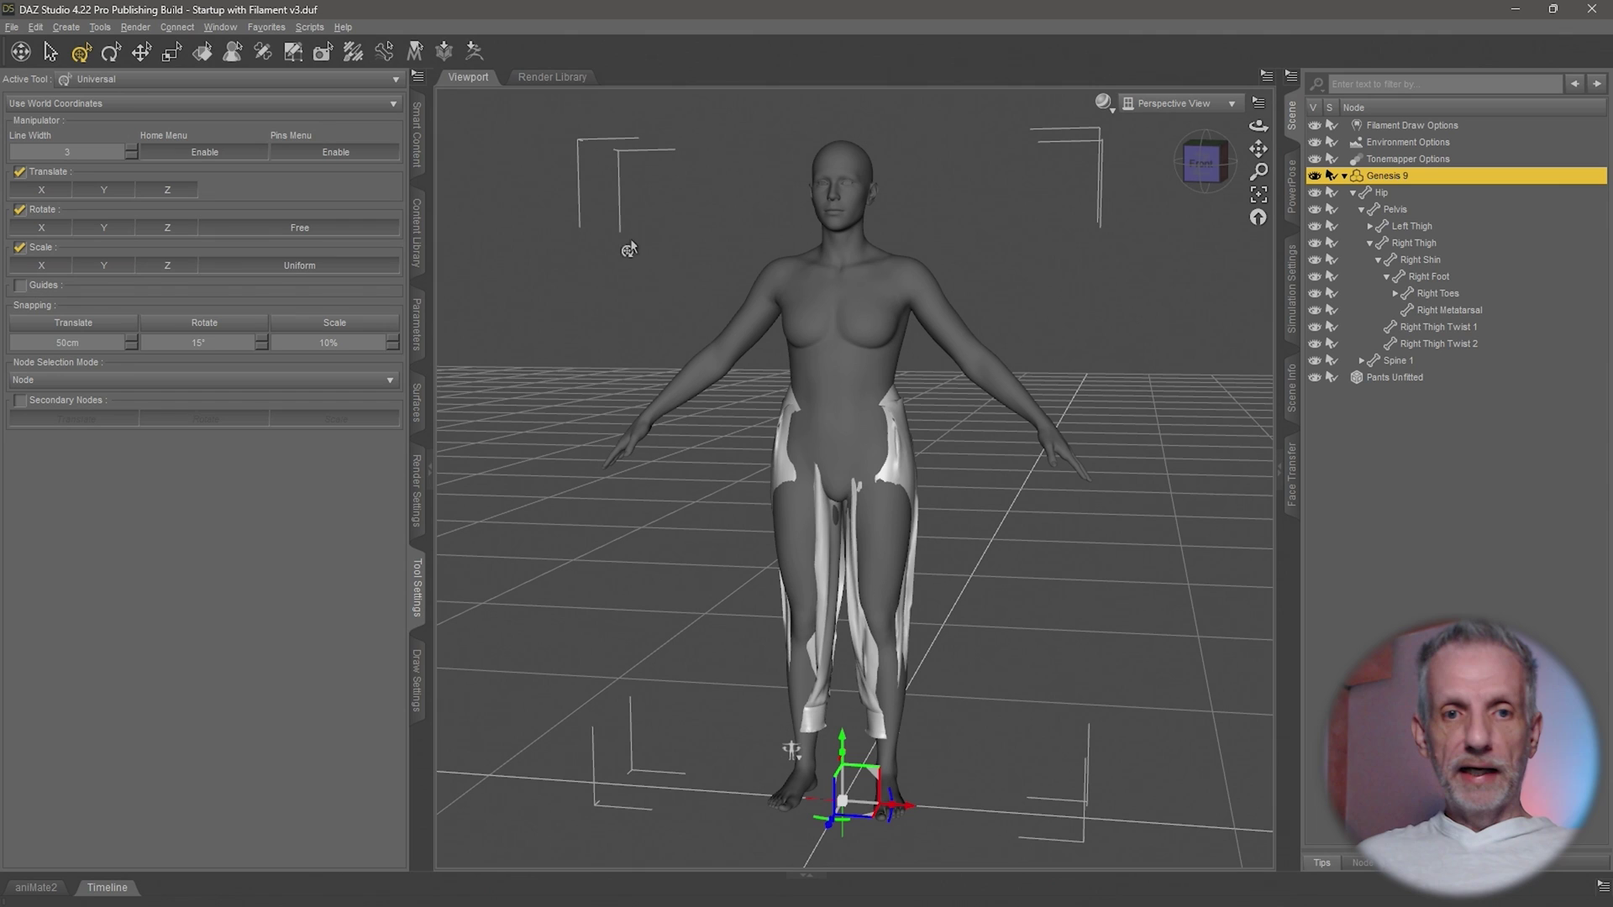
left_click(417, 336)
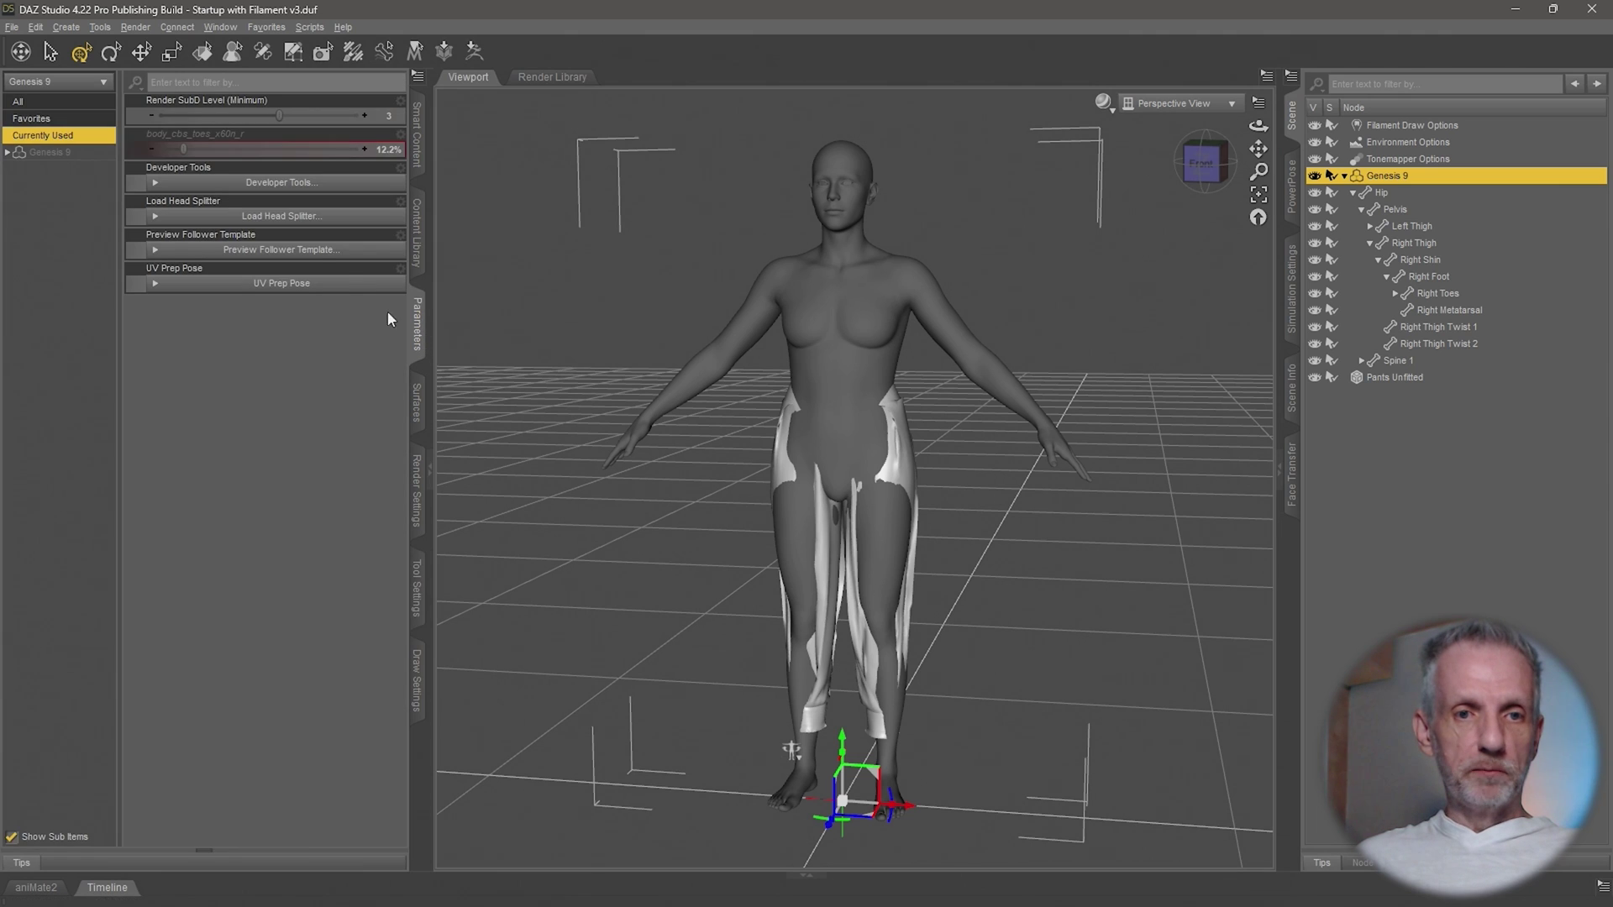
left_click(95, 154)
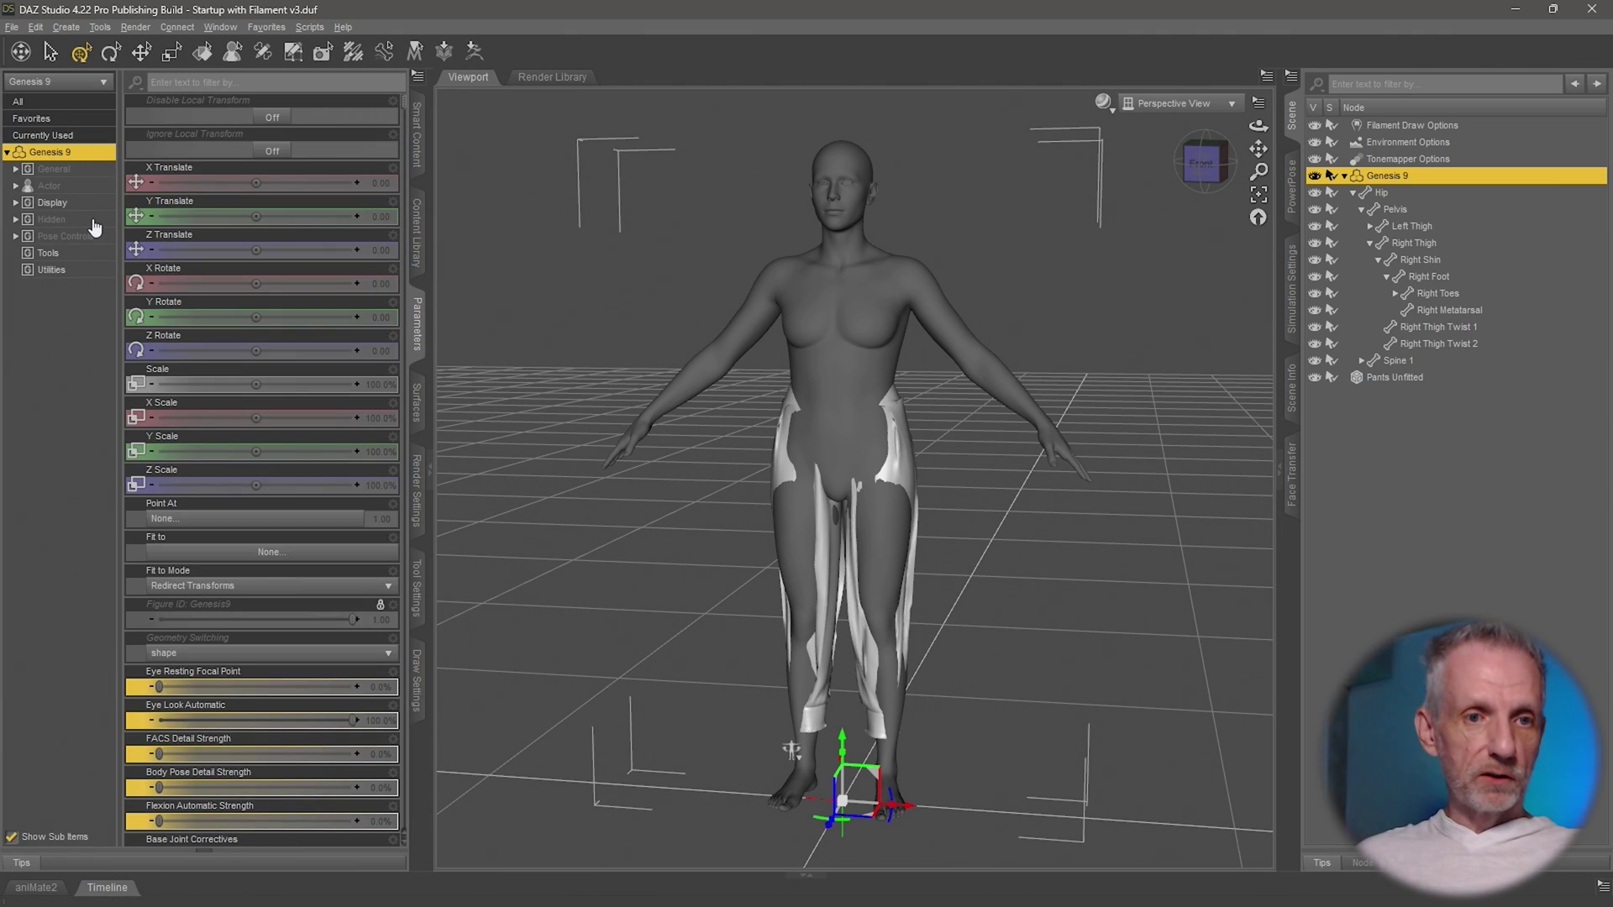
left_click(90, 176)
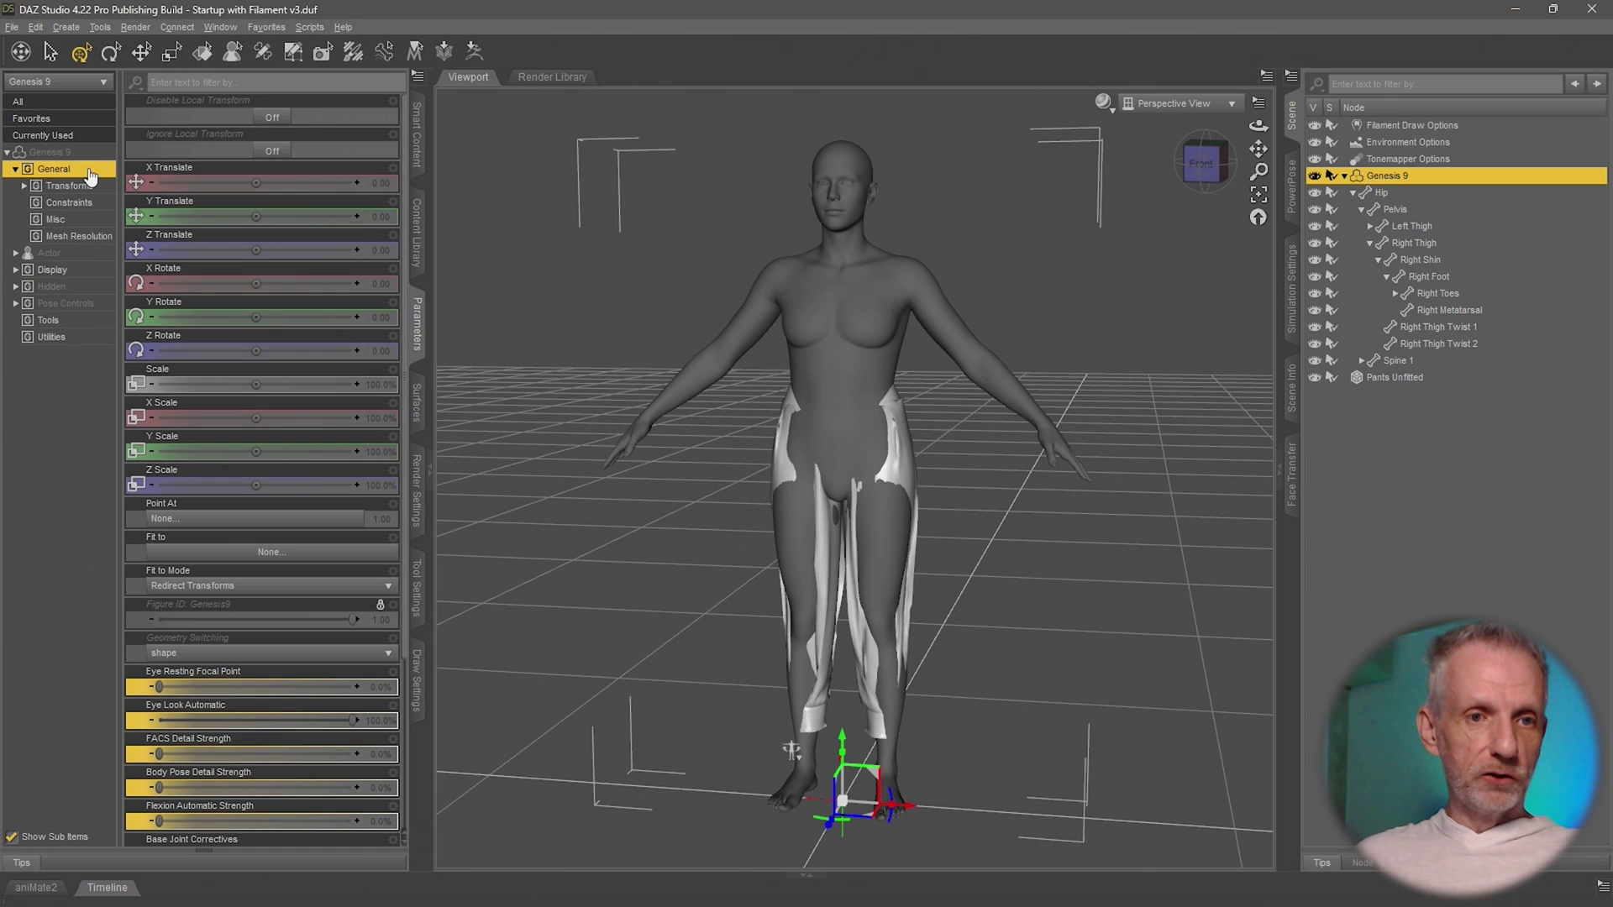
left_click(94, 236)
left_click(273, 118)
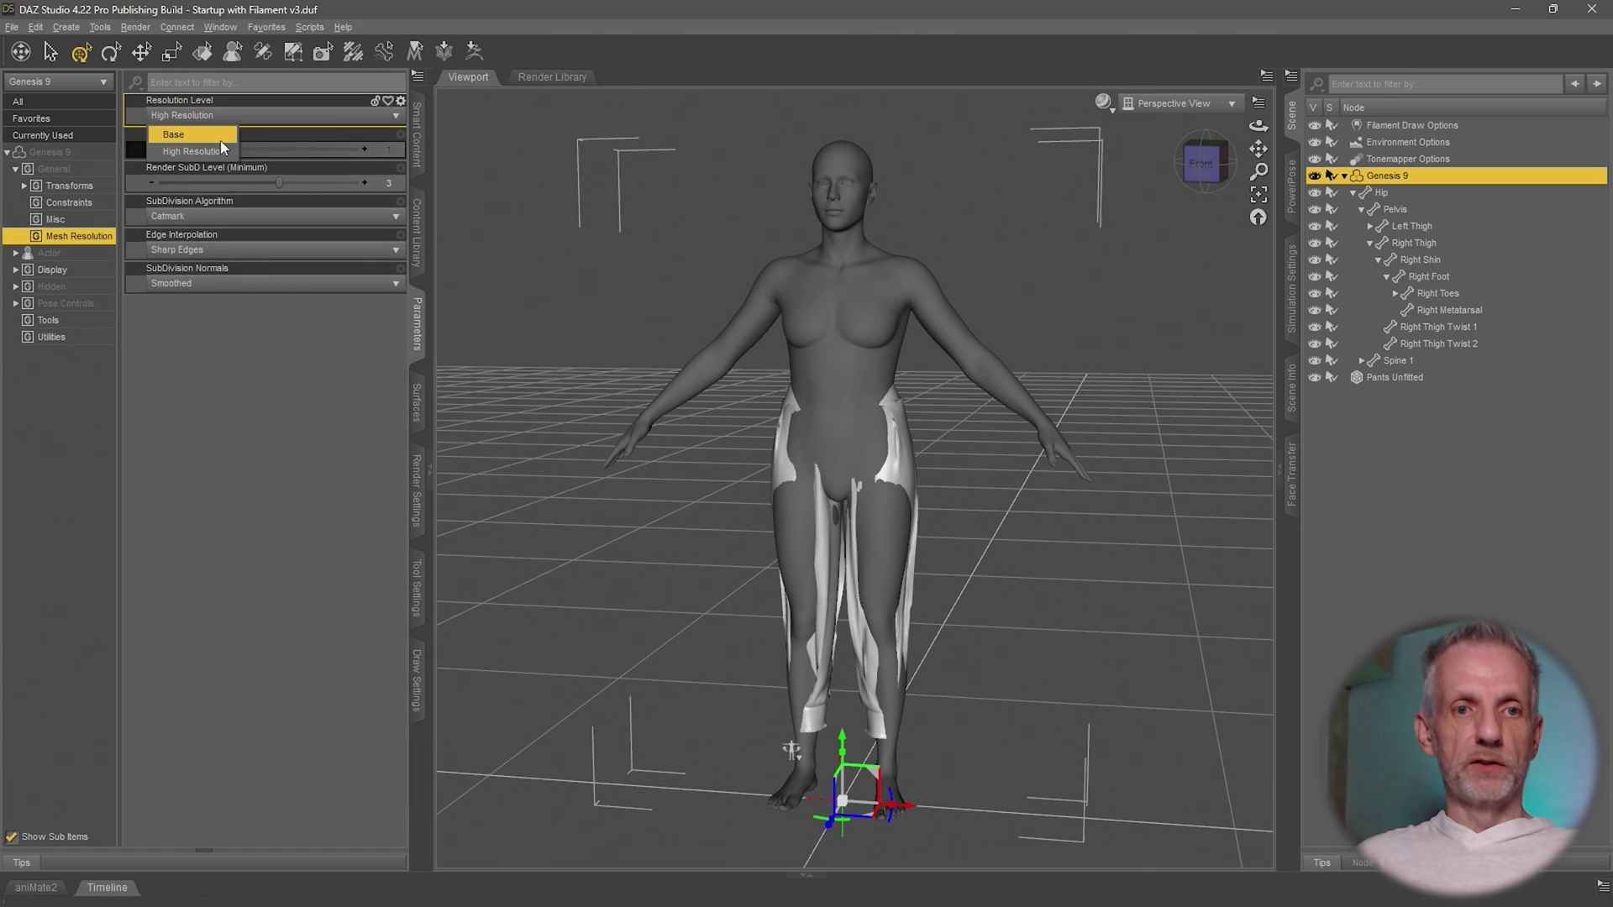
left_click(173, 134)
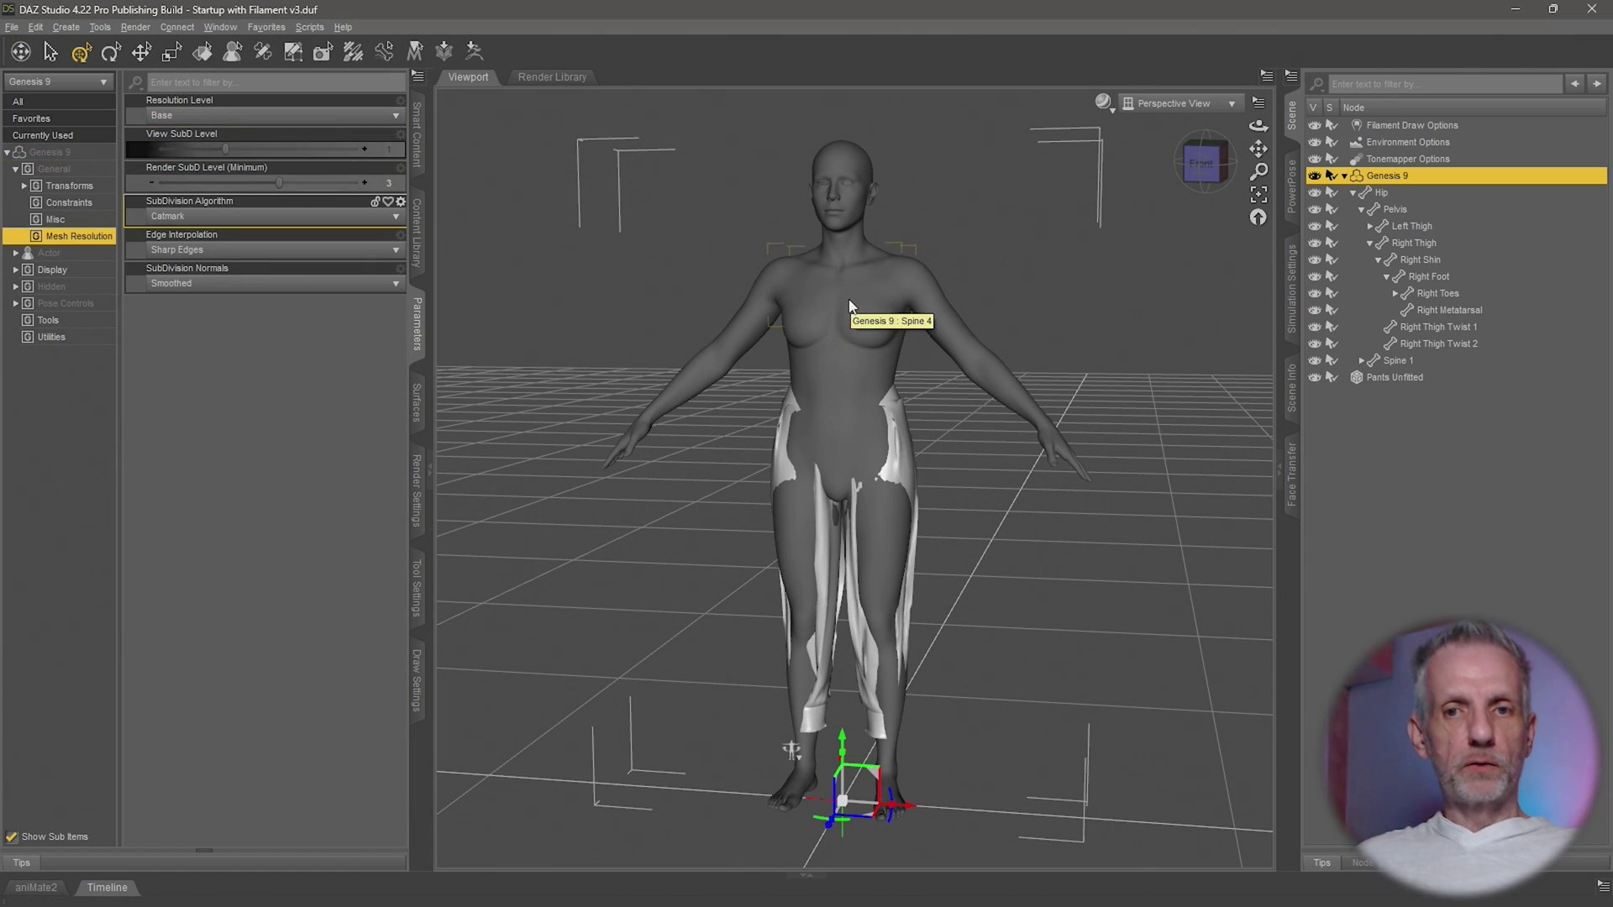
- Export only the figure as G9 Base.obj with the DAZ Studio (1 unit = 1cm) preset
key("ctrl+e")
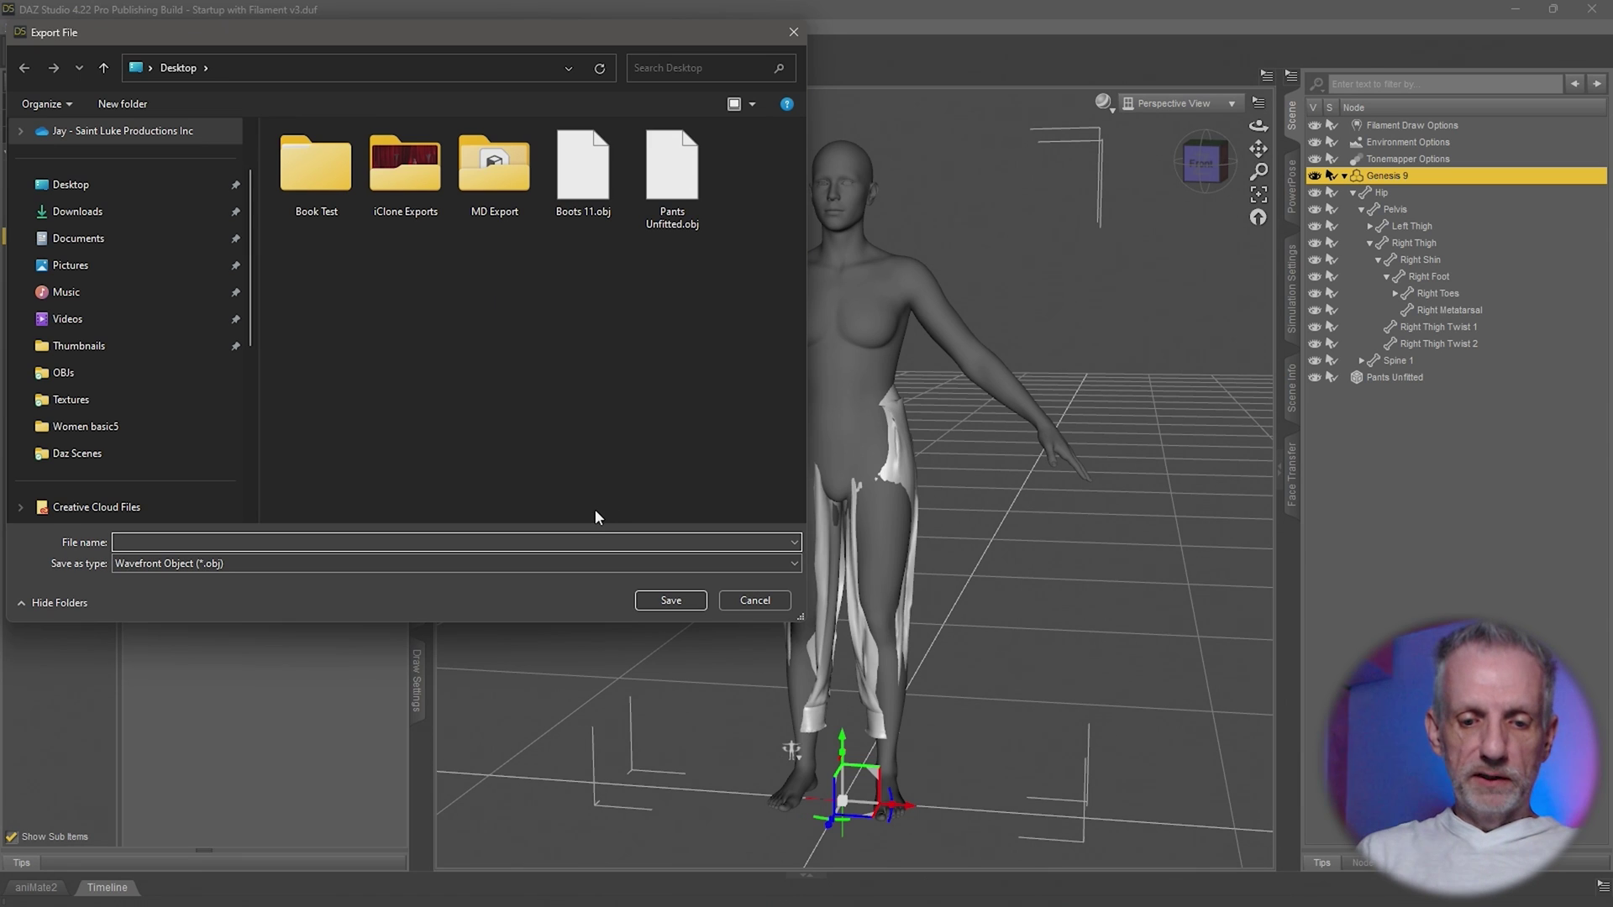
key("Return")
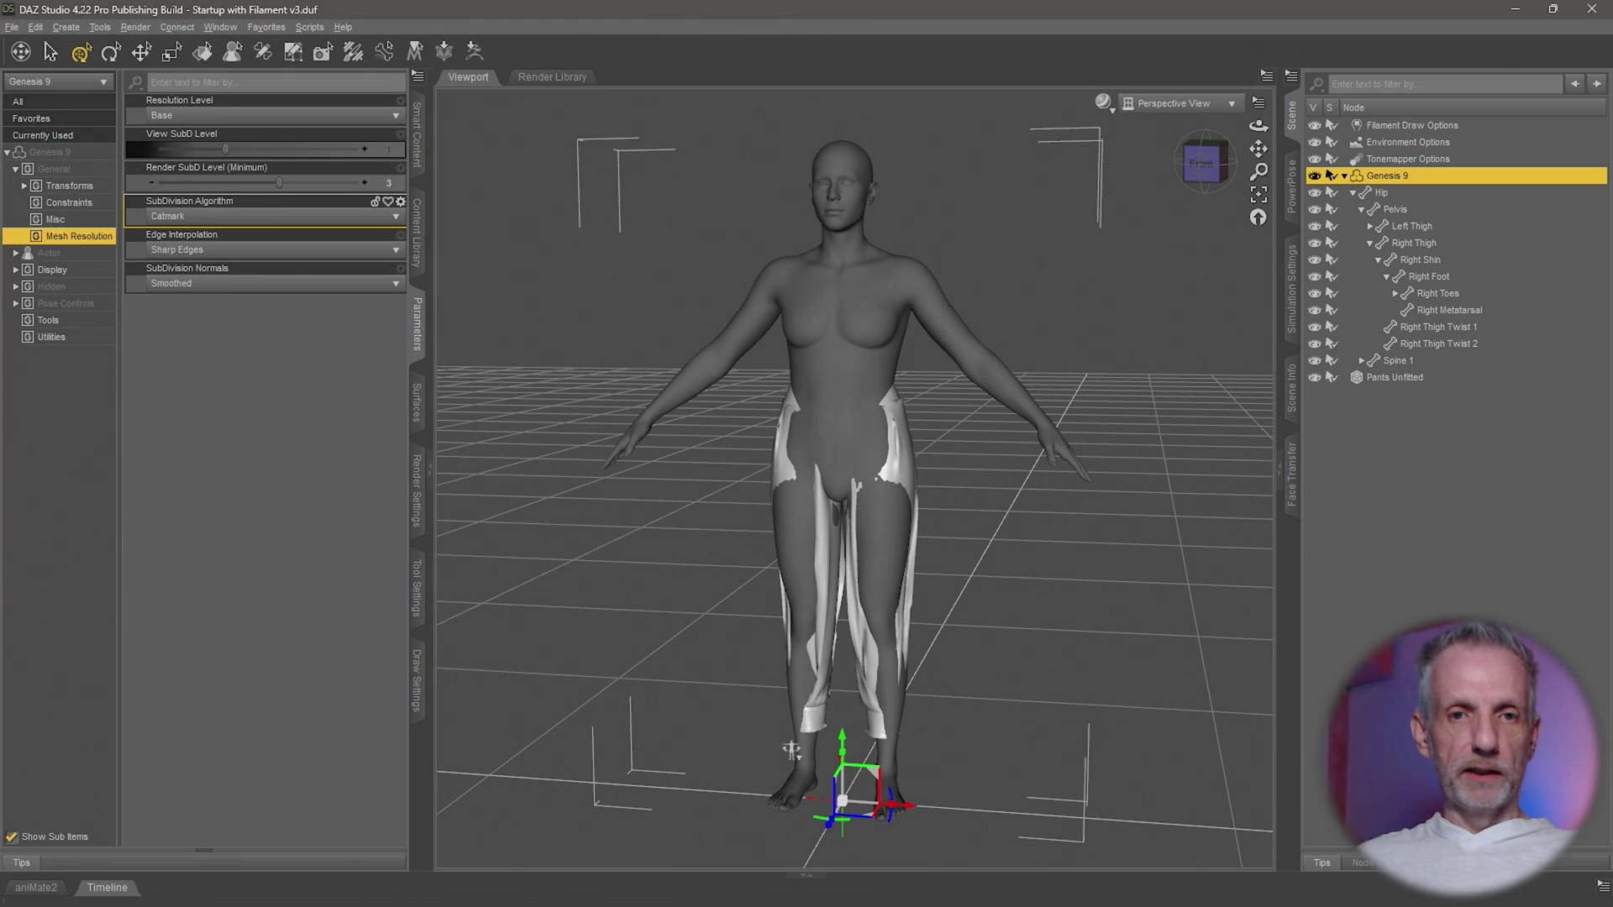
left_click(420, 94)
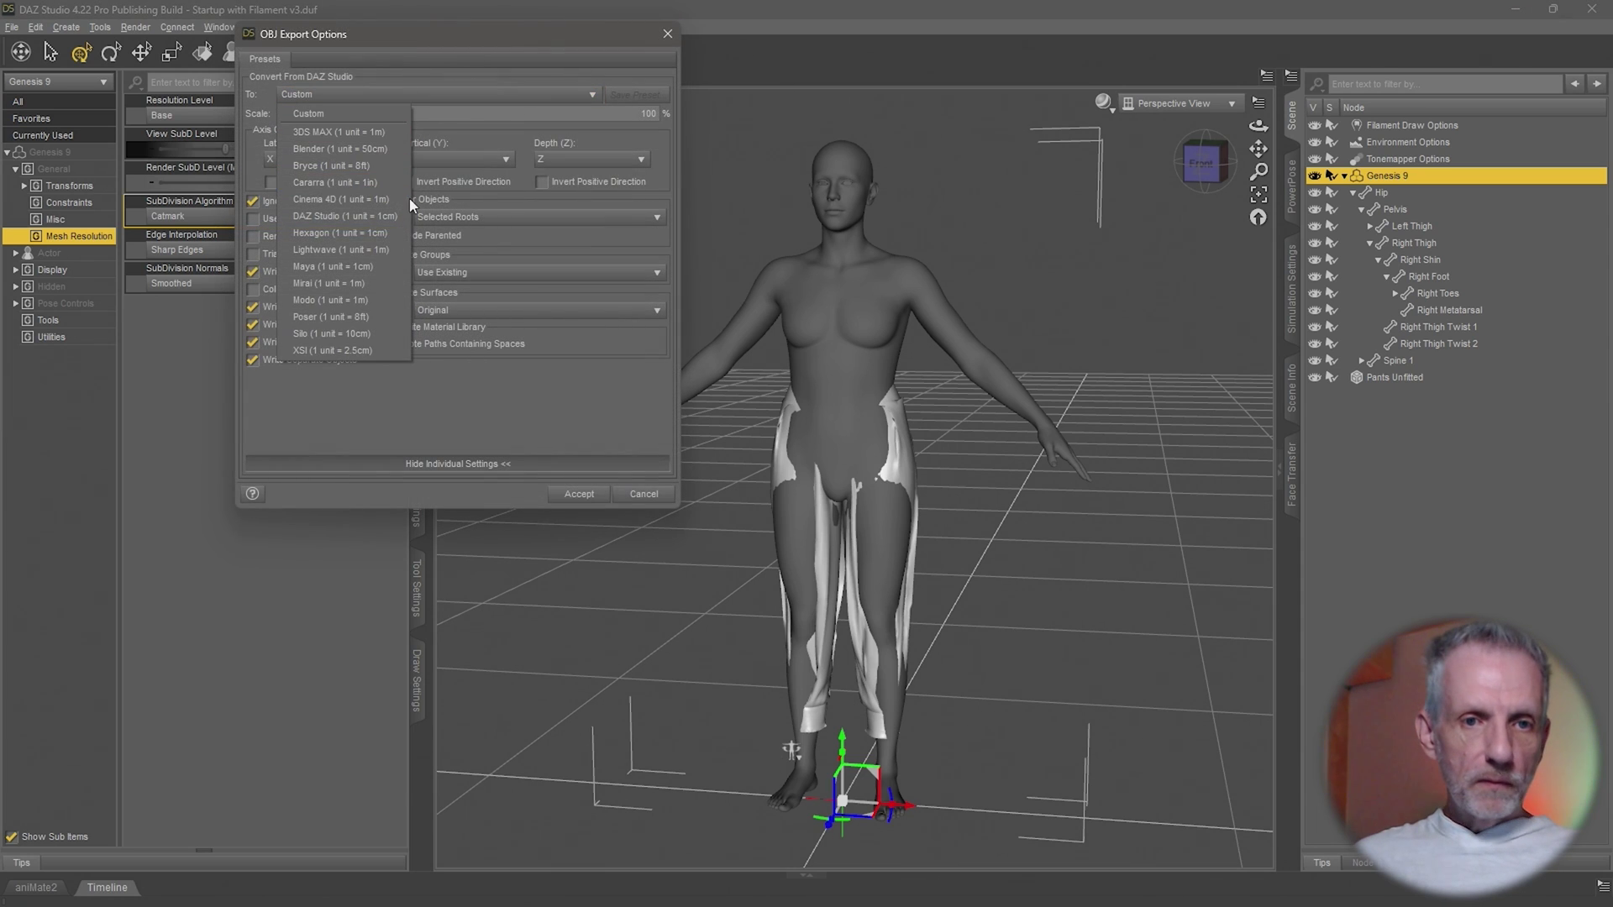
left_click(378, 220)
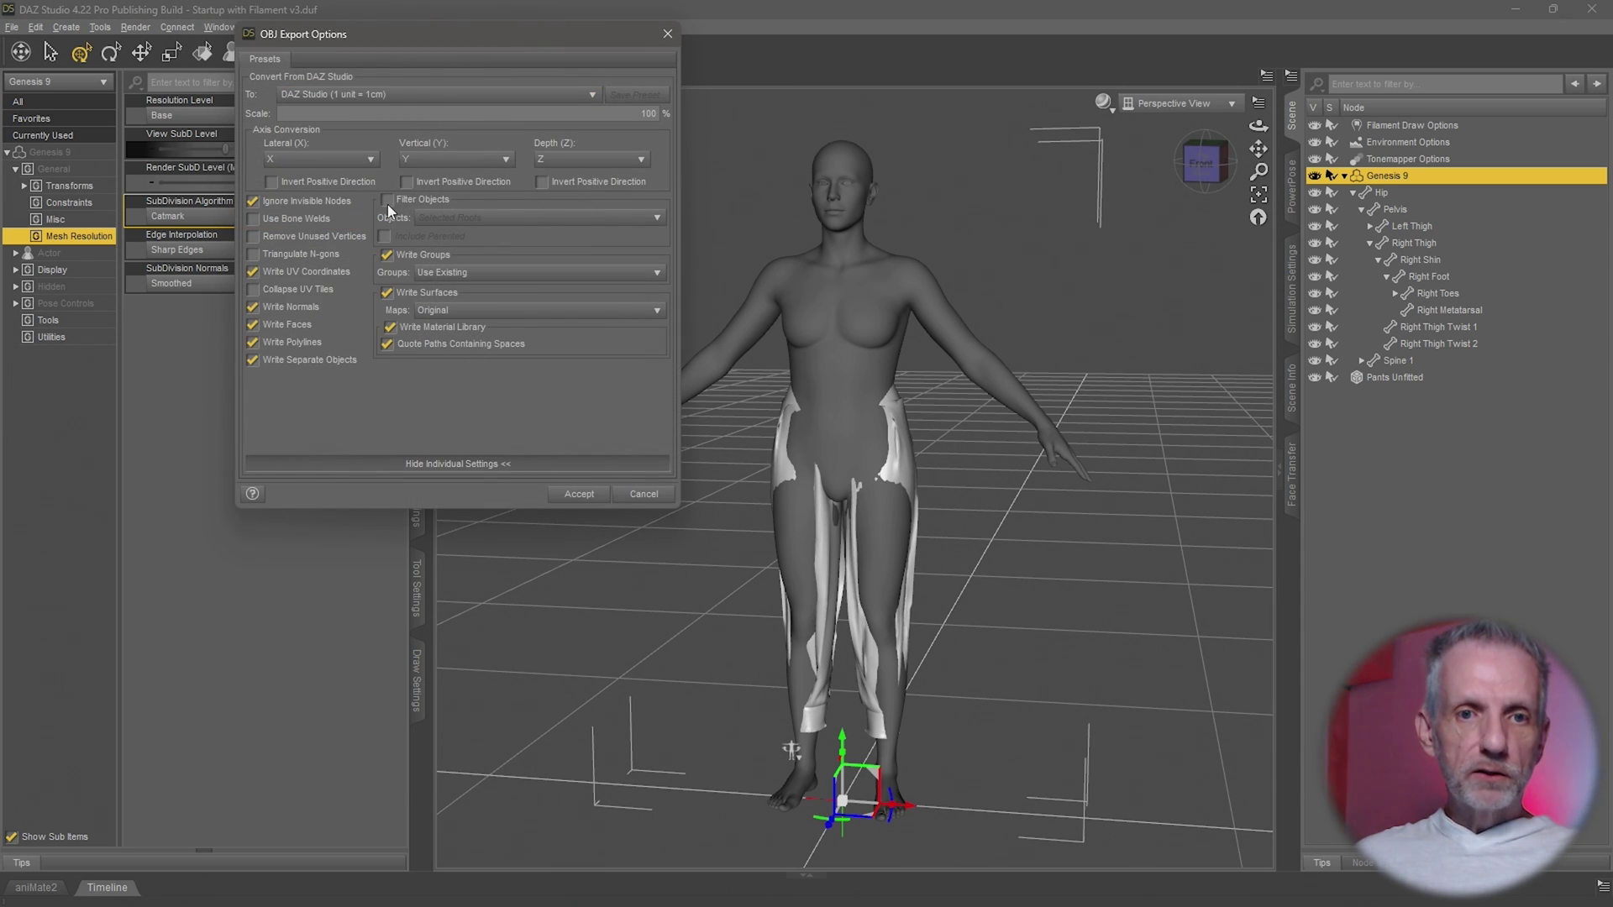
left_click(386, 202)
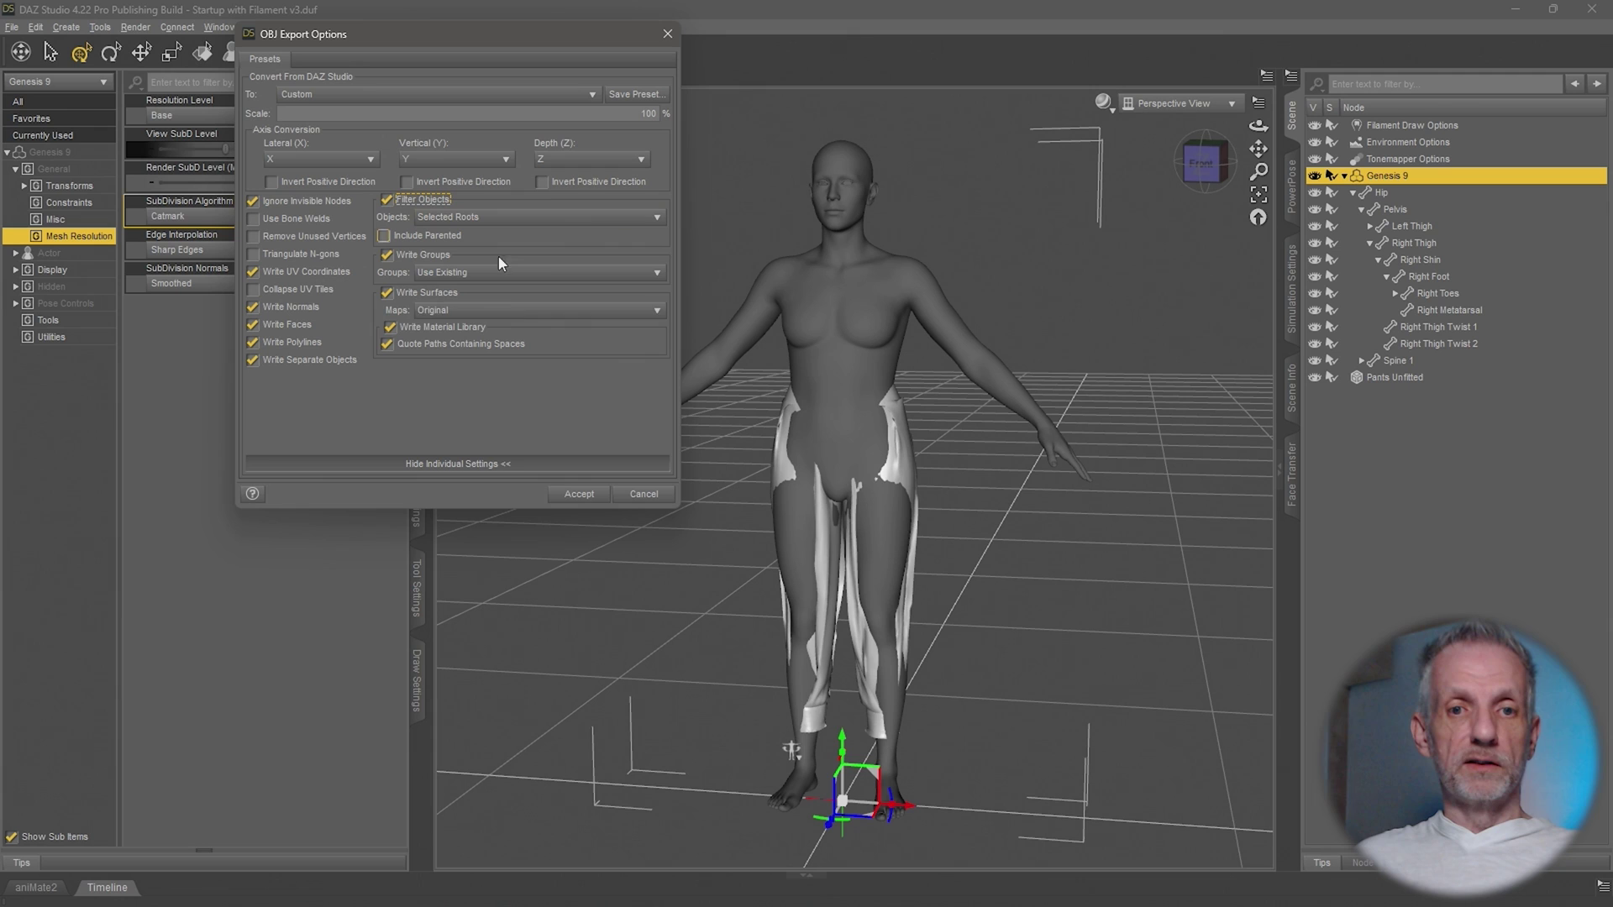
left_click(578, 493)
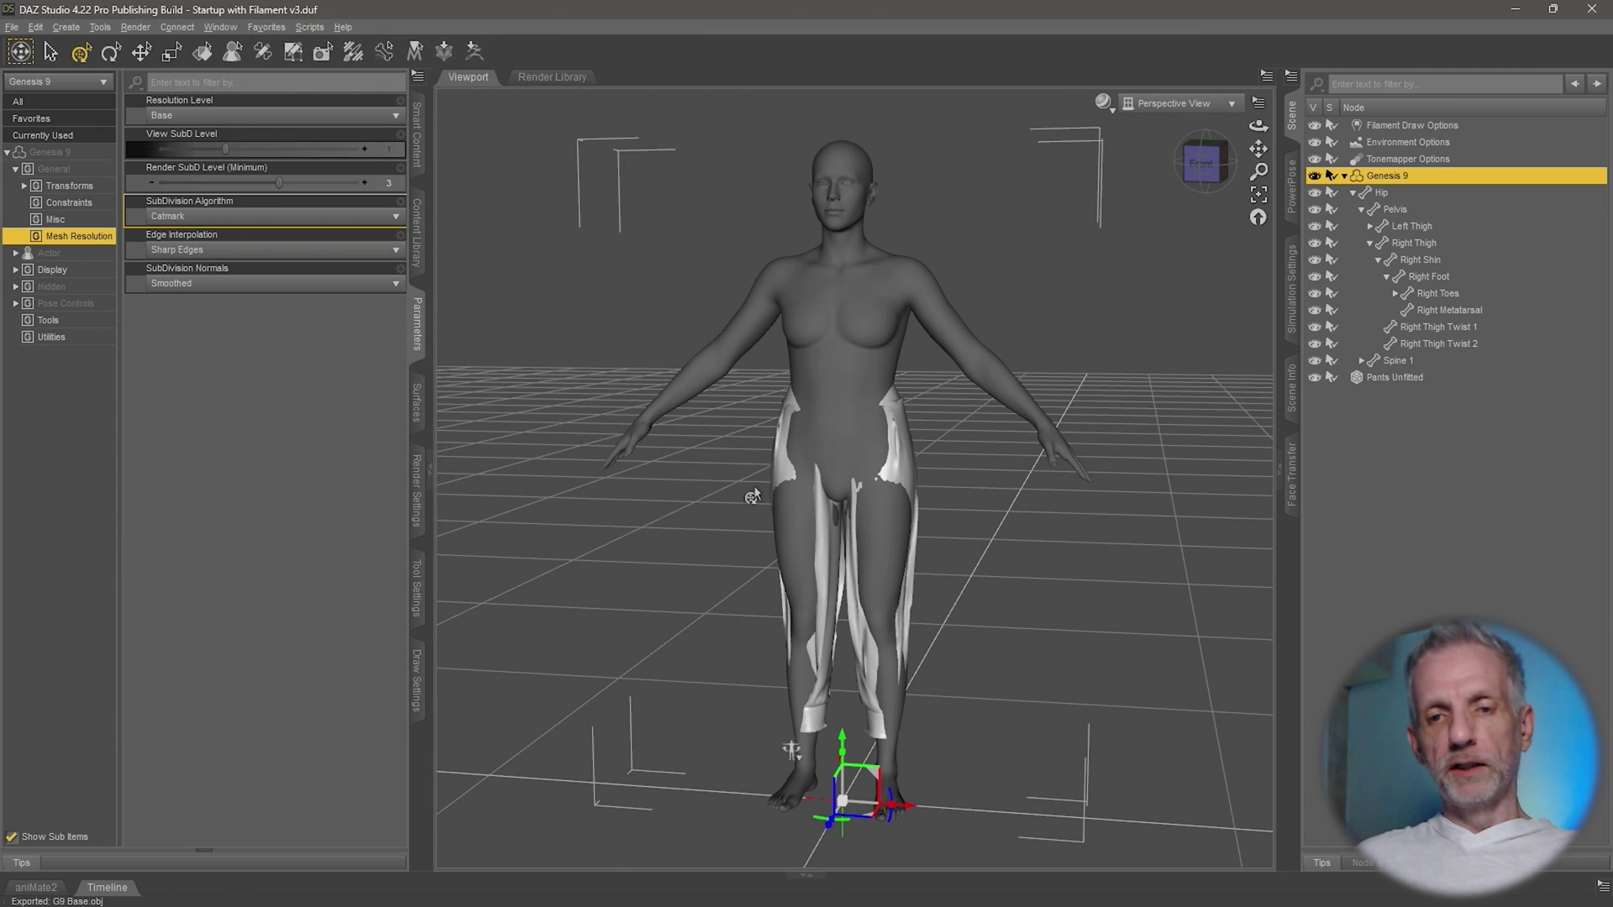
left_click_drag(578, 492, 622, 454)
mouse_move(891, 453)
left_mouse_down()
mouse_move(911, 457)
mouse_move(900, 440)
left_mouse_up()
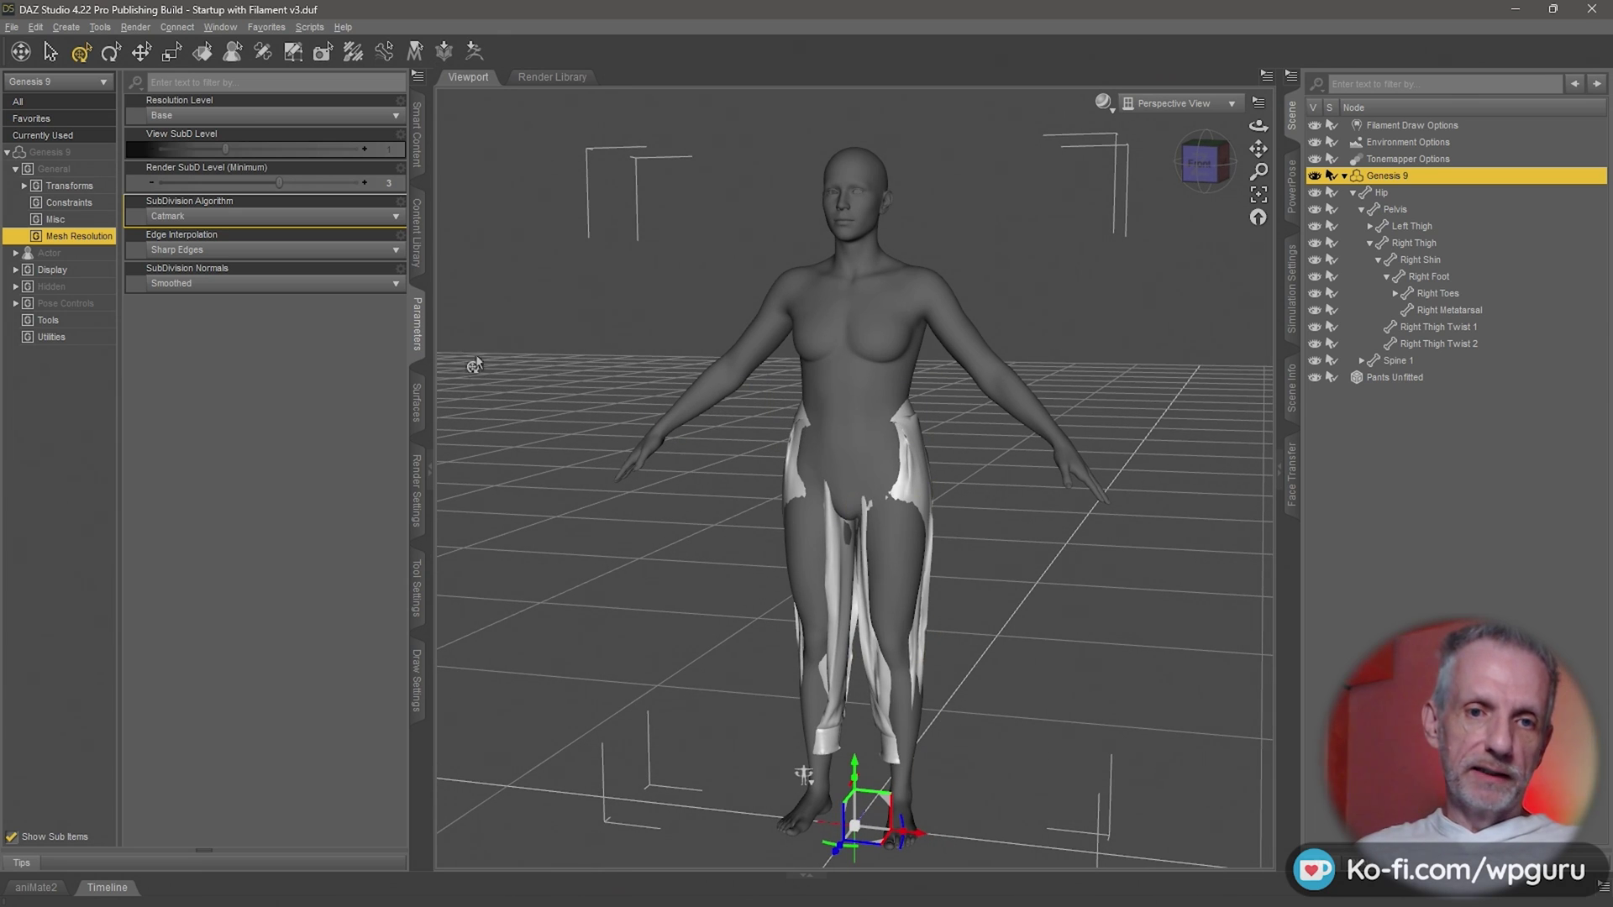
- Under Actor > Full Body > Base, raise Body Emaciated and Body Lithe to 100%
left_click(84, 255)
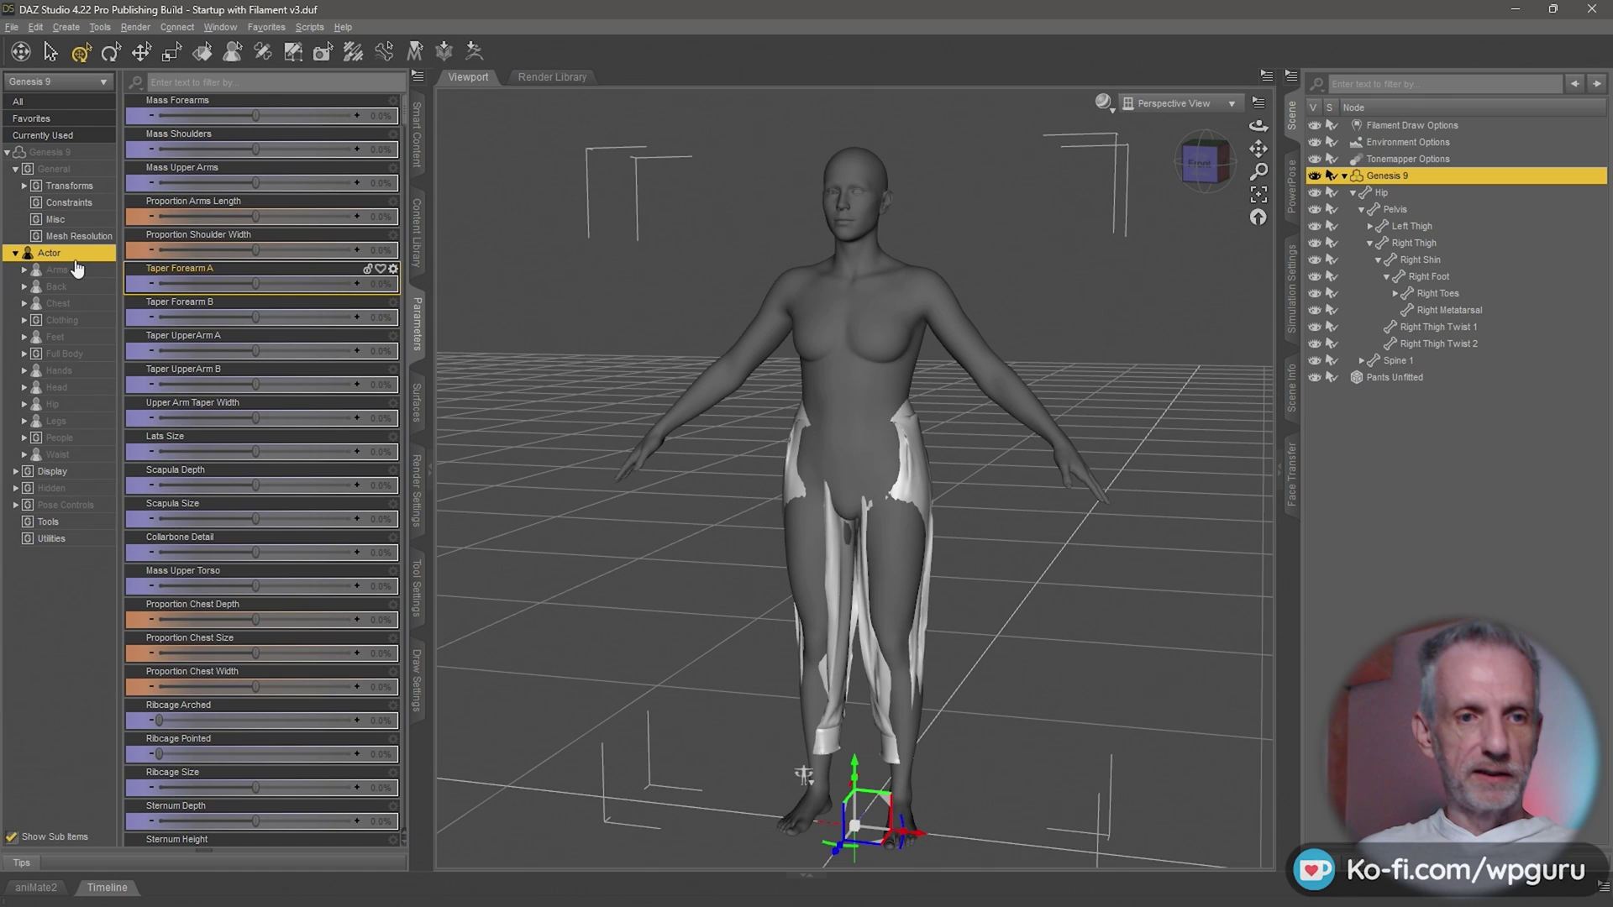
left_click(92, 355)
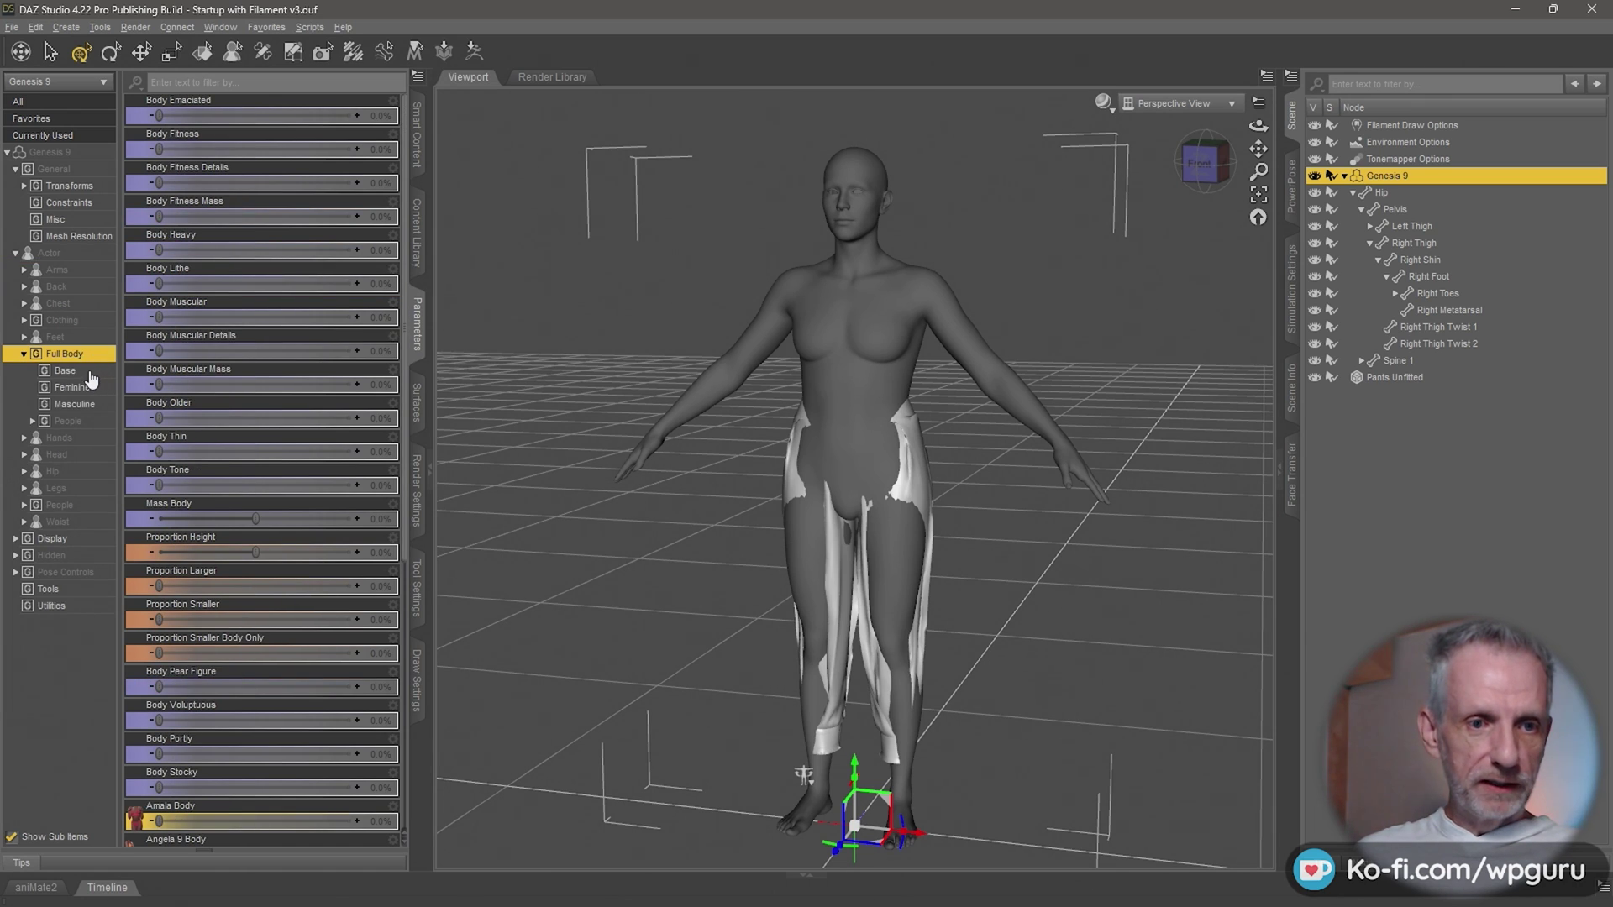
left_click(88, 372)
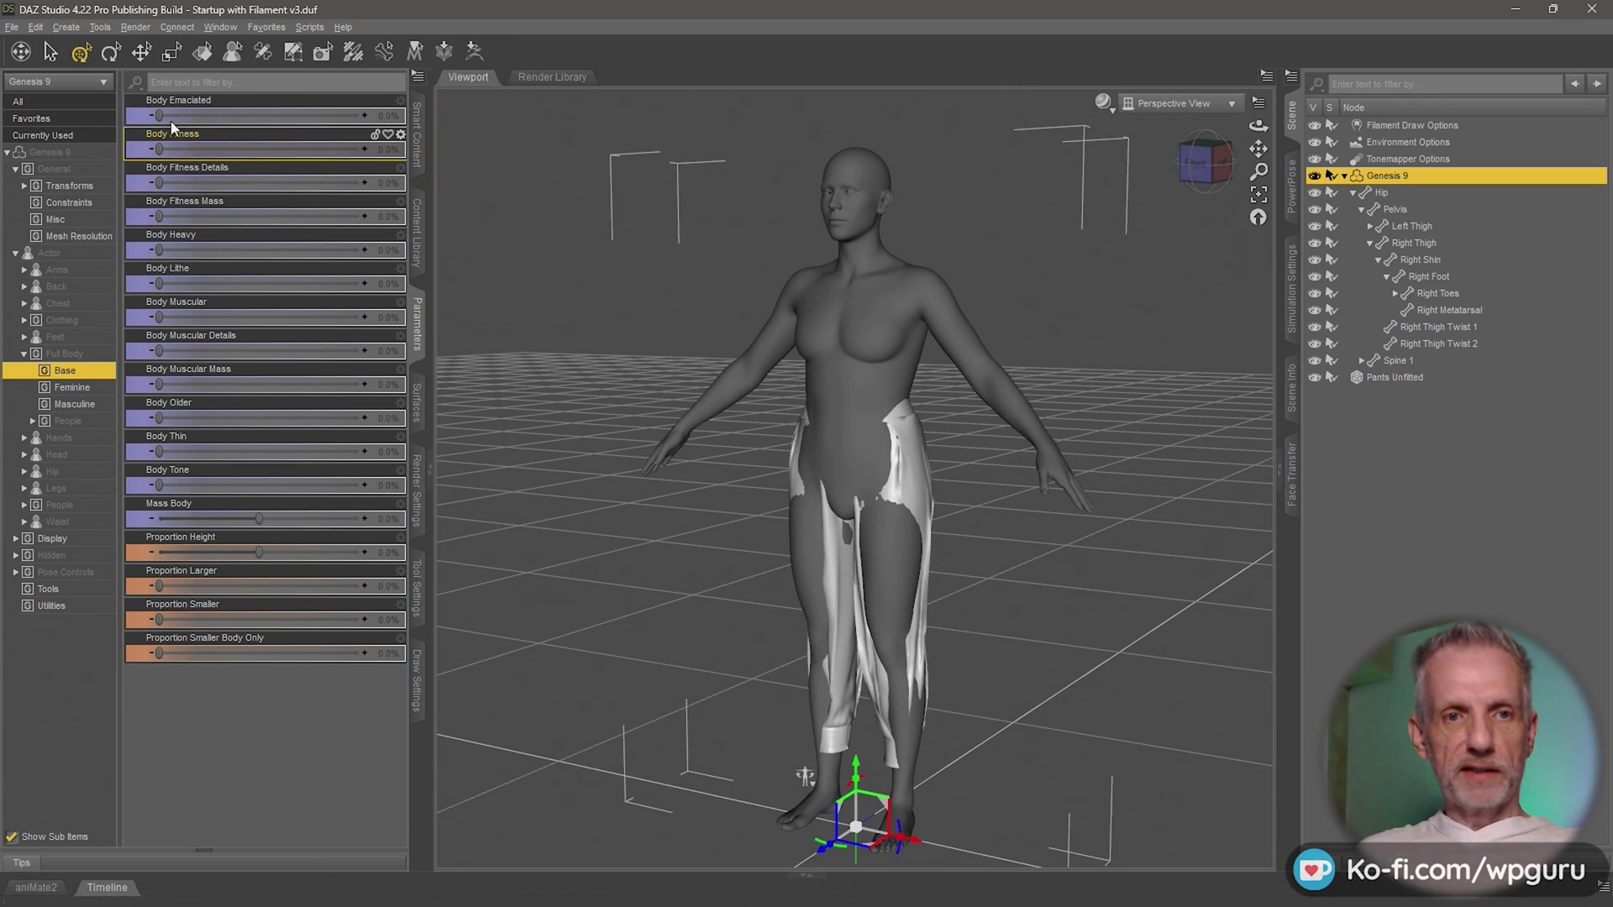
mouse_move(160, 115)
left_mouse_down()
mouse_move(385, 89)
mouse_move(189, 120)
left_mouse_up()
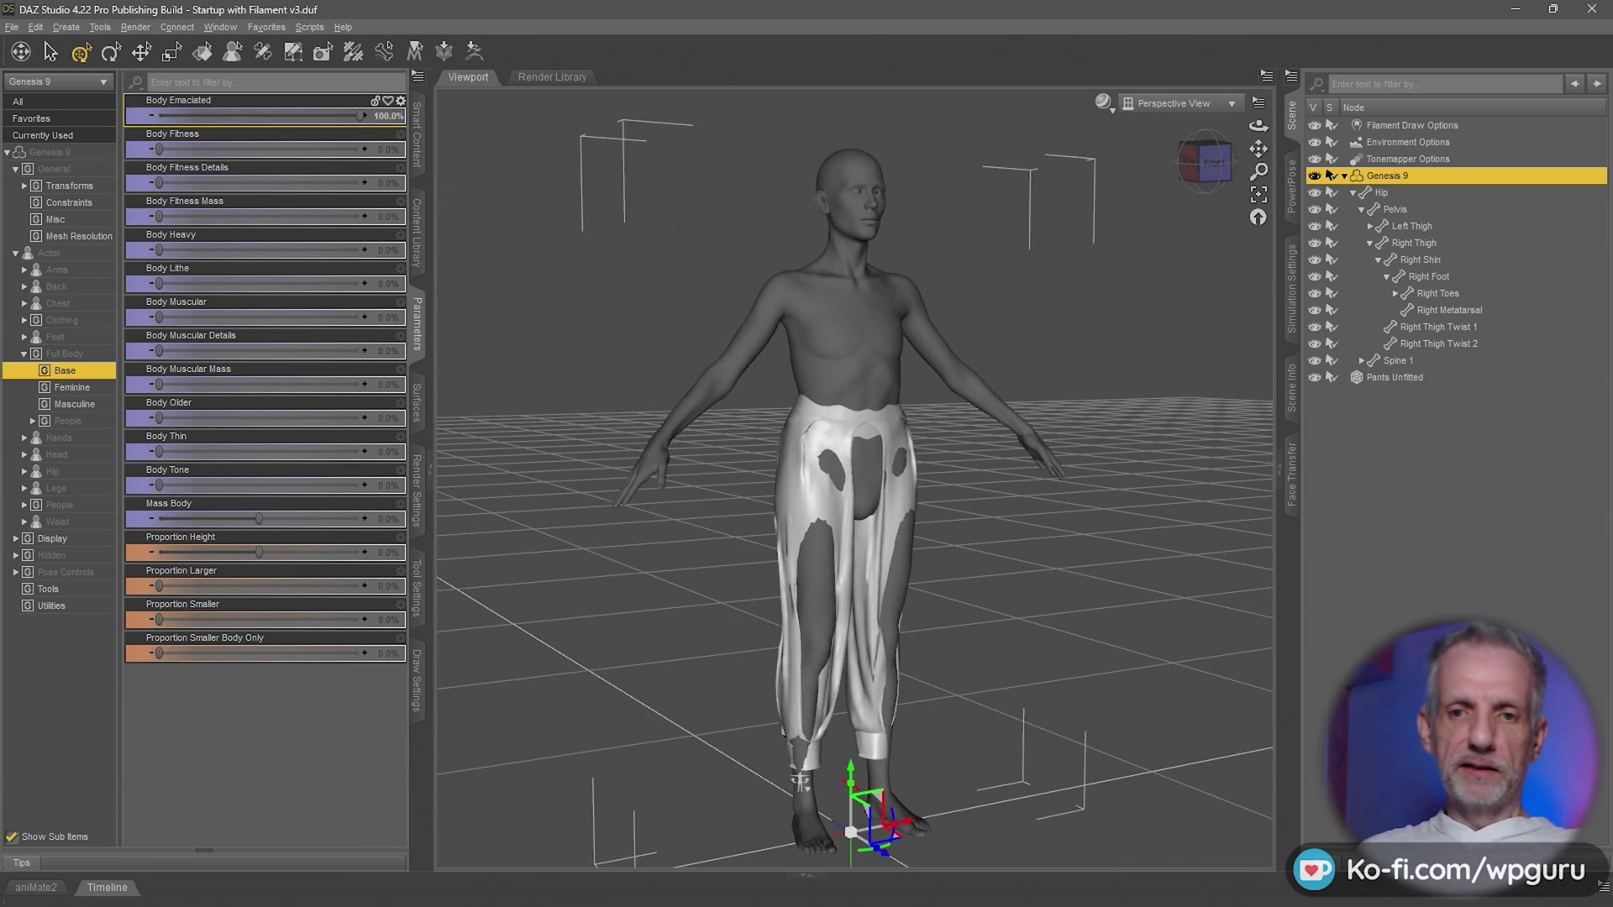
left_click_drag(800, 781, 836, 786, "alt")
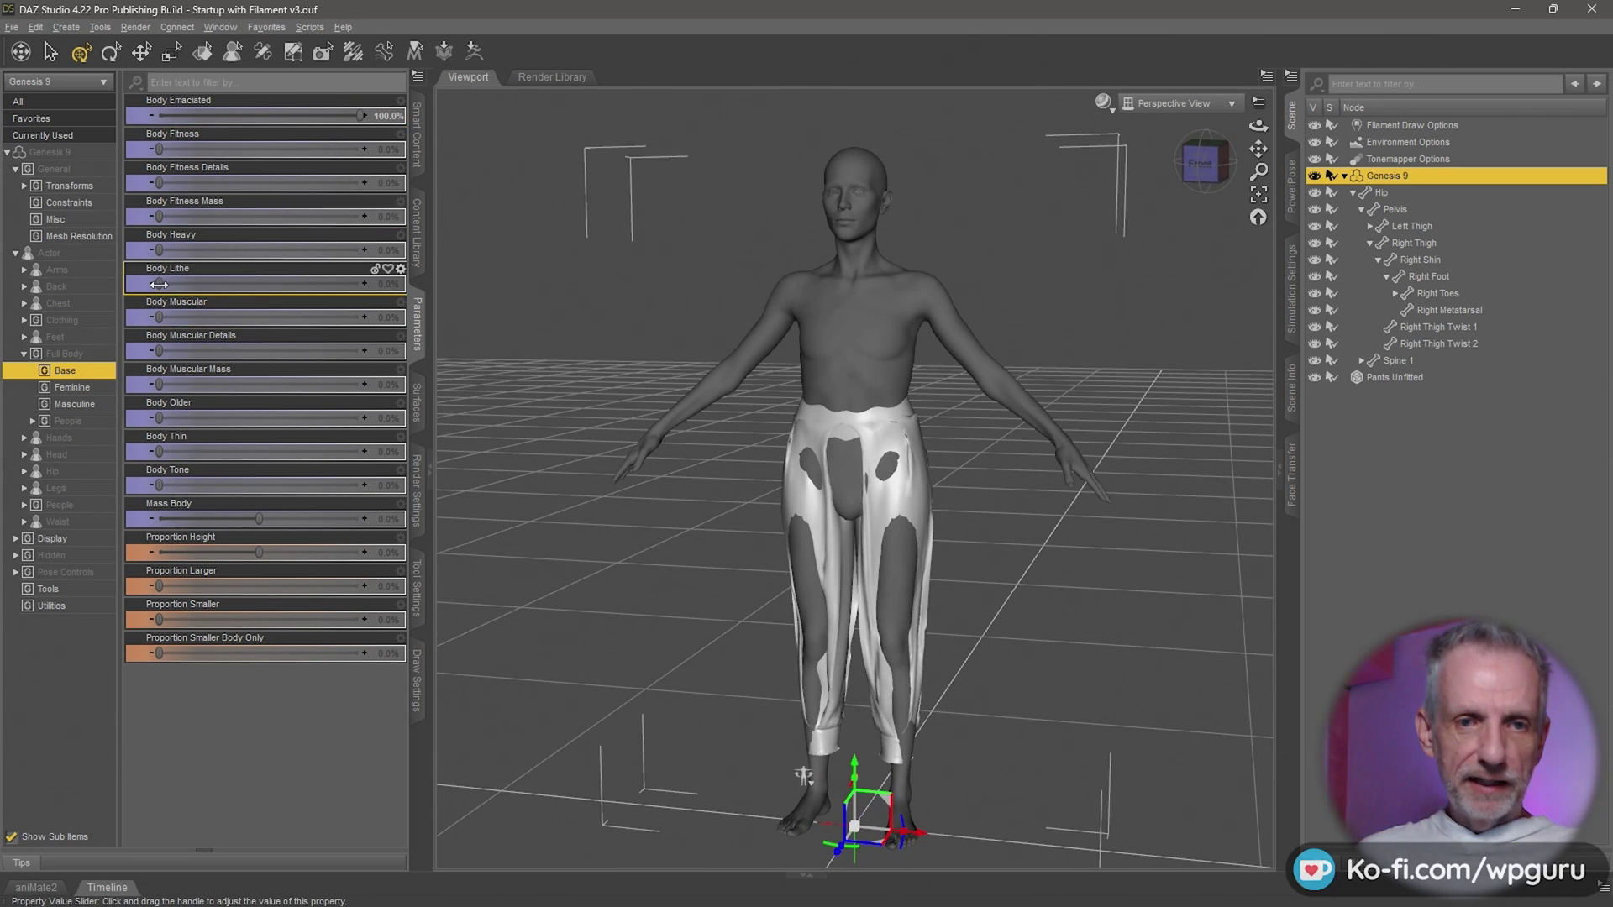
left_click_drag(209, 284, 431, 259)
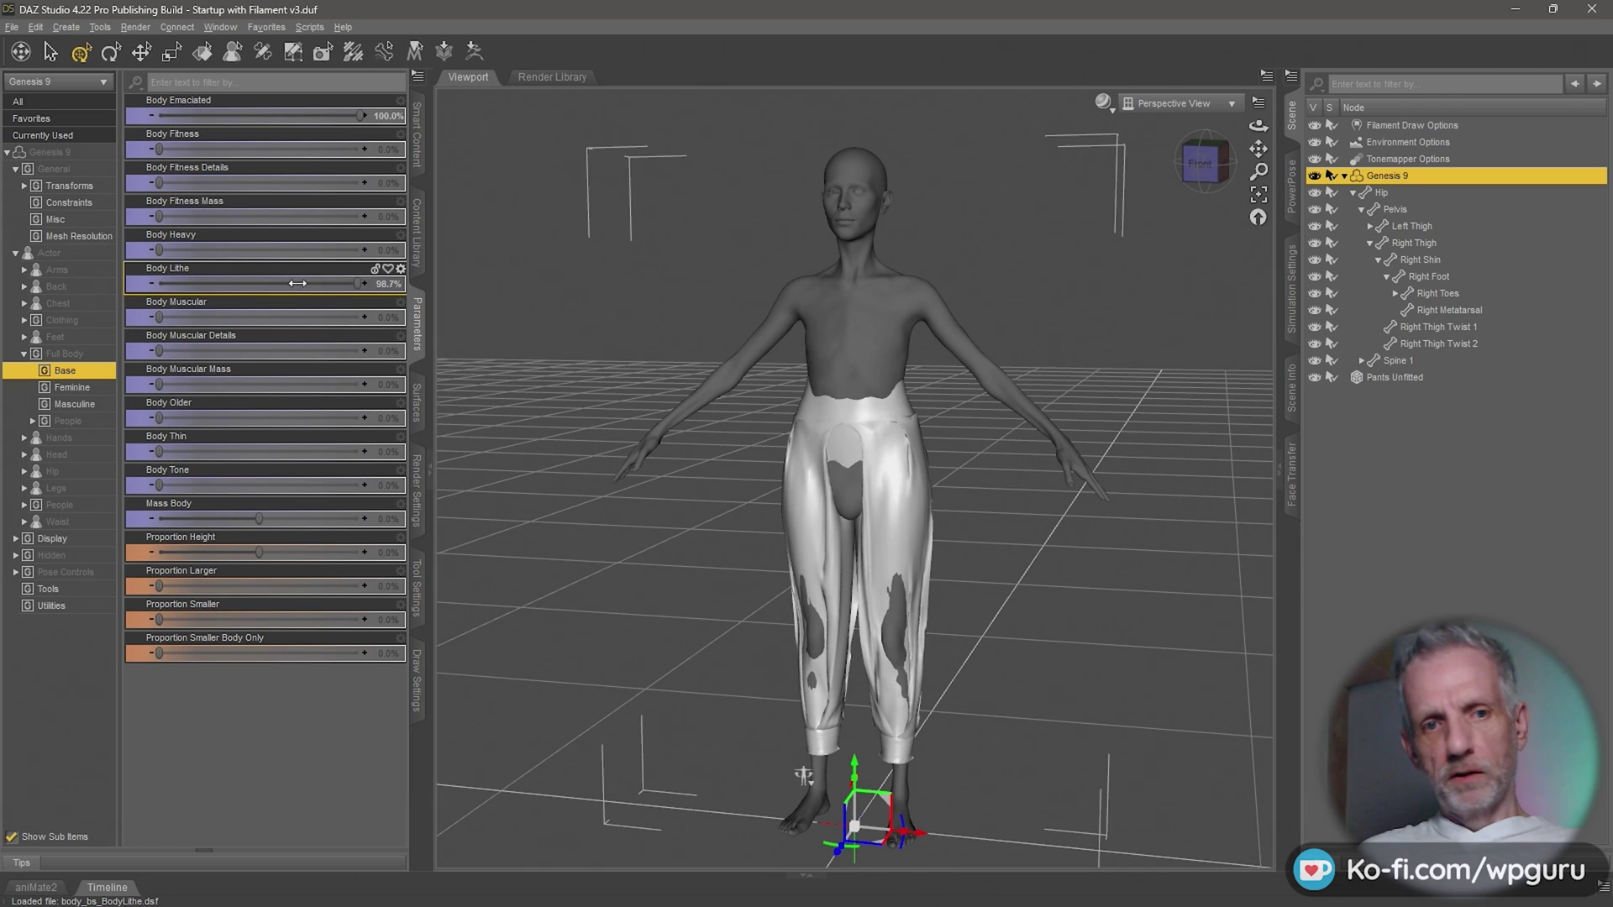
left_click_drag(297, 283, 319, 283)
left_click_drag(458, 303, 1251, 467, "alt")
left_click_drag(804, 762, 937, 474, "alt")
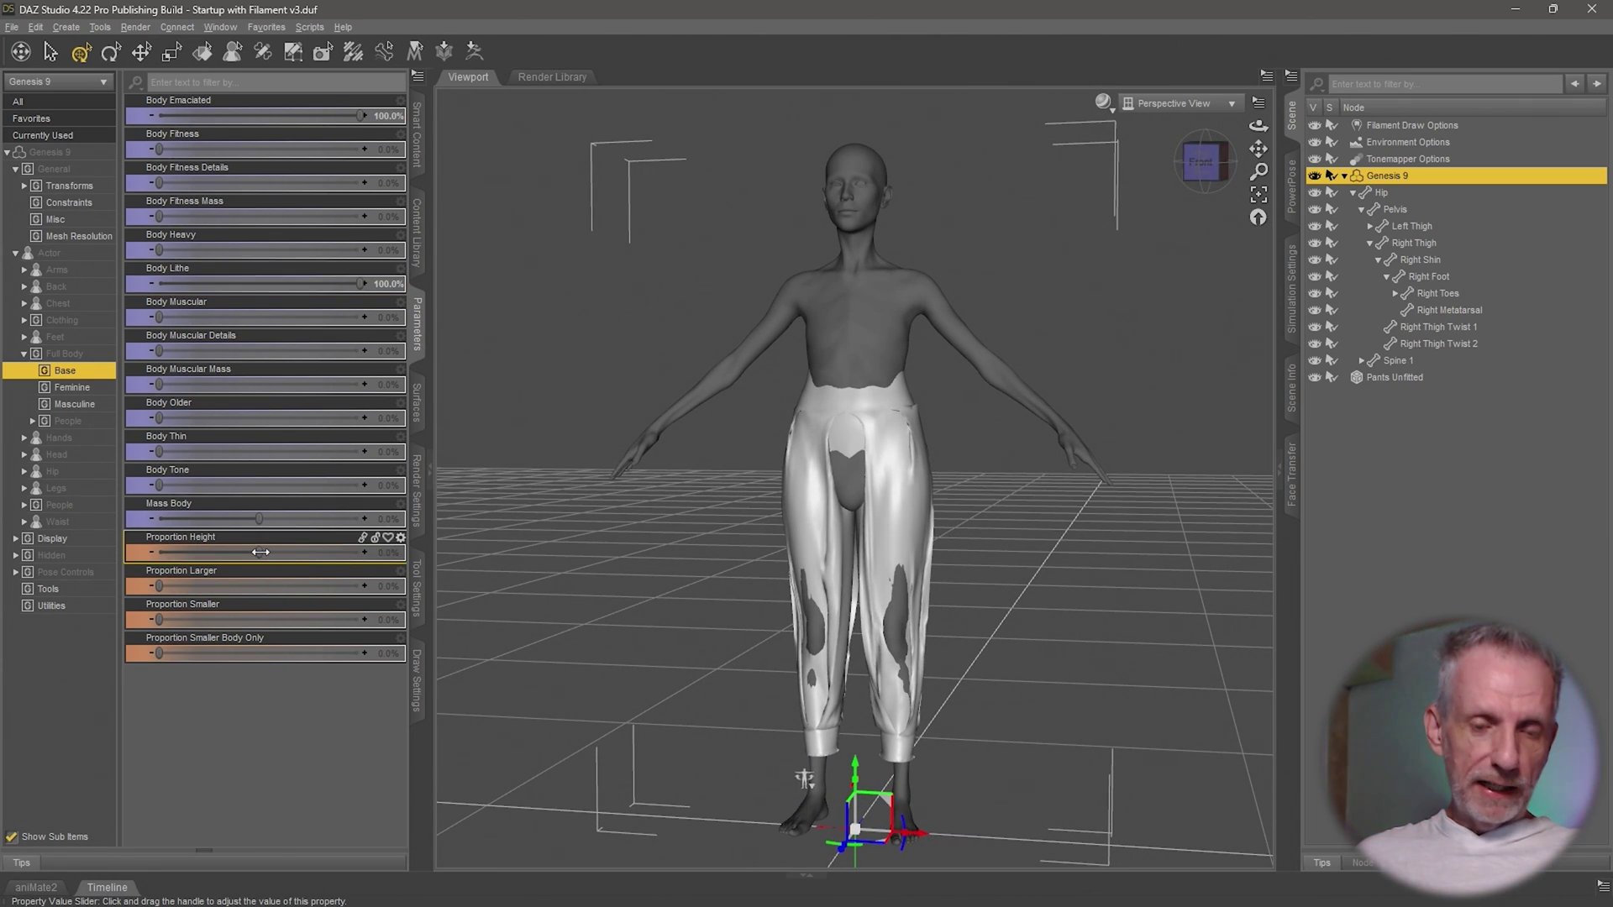
- Set Proportion Height to 41.0%, then orbit around the figure to check the pants fit
left_click_drag(260, 552, 279, 556)
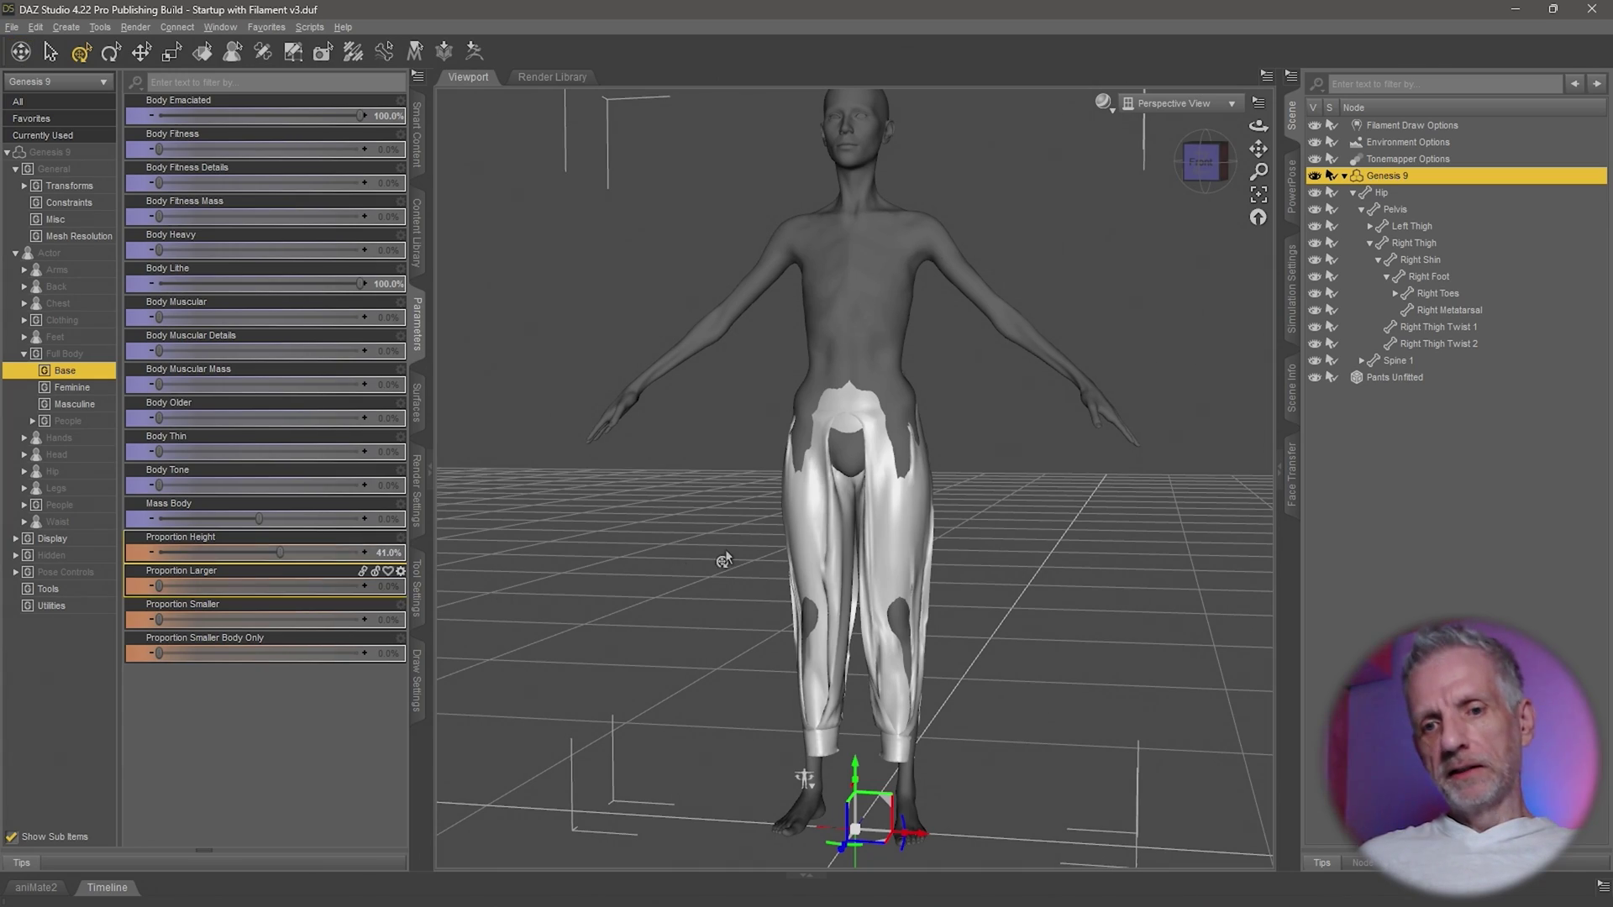
left_click_drag(719, 558, 1260, 558, "alt")
left_click_drag(796, 710, 808, 753, "alt")
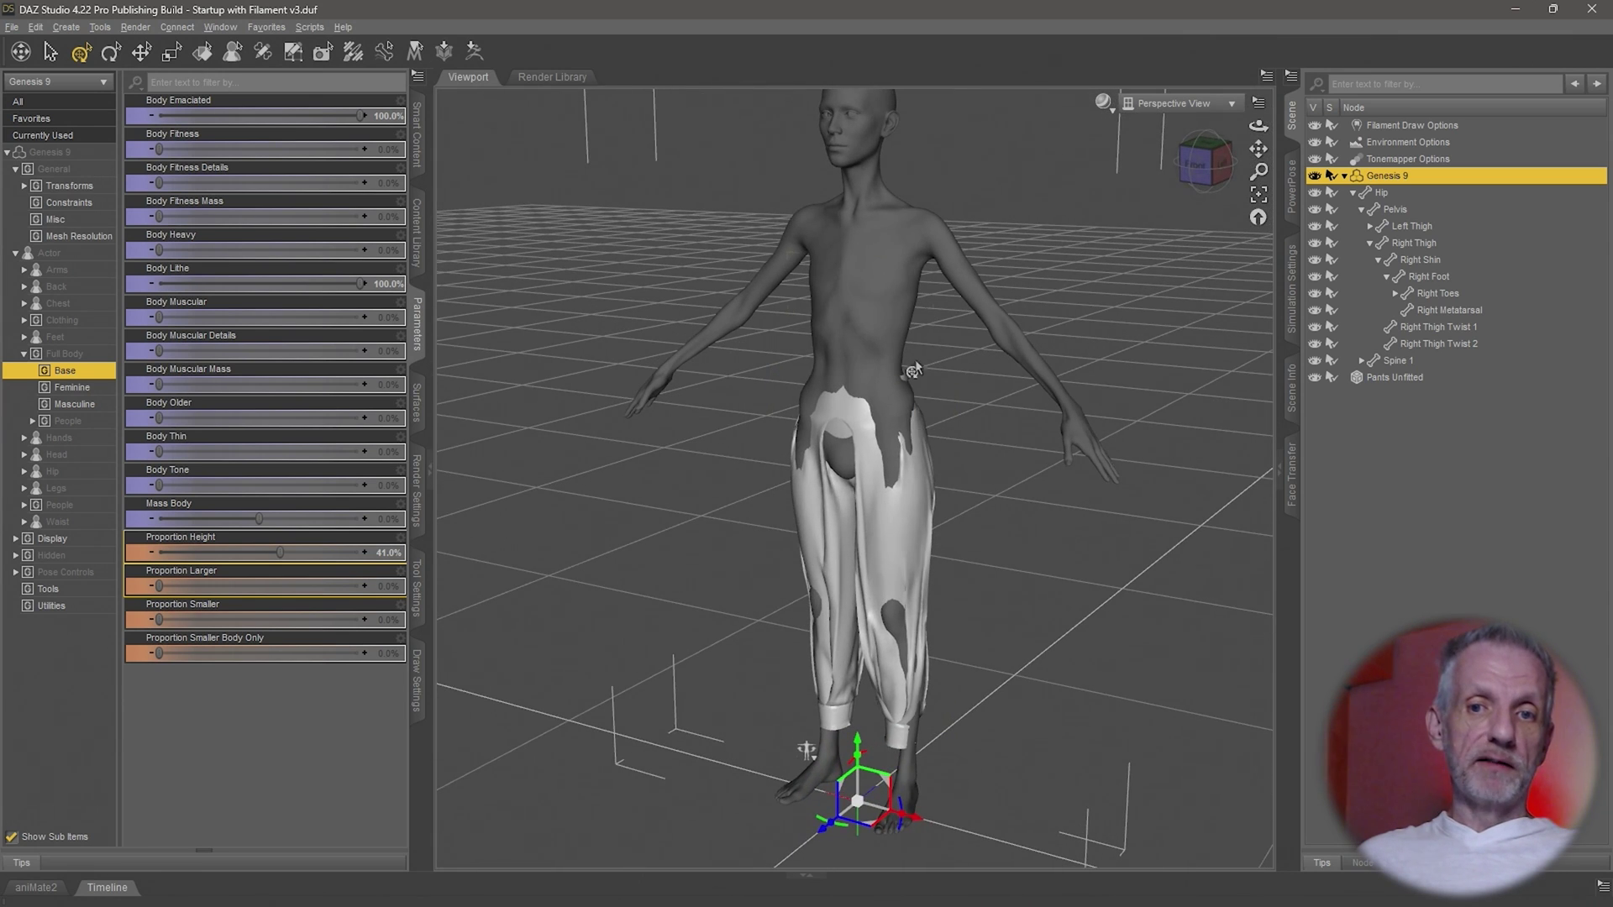
left_click_drag(948, 487, 968, 478, "alt")
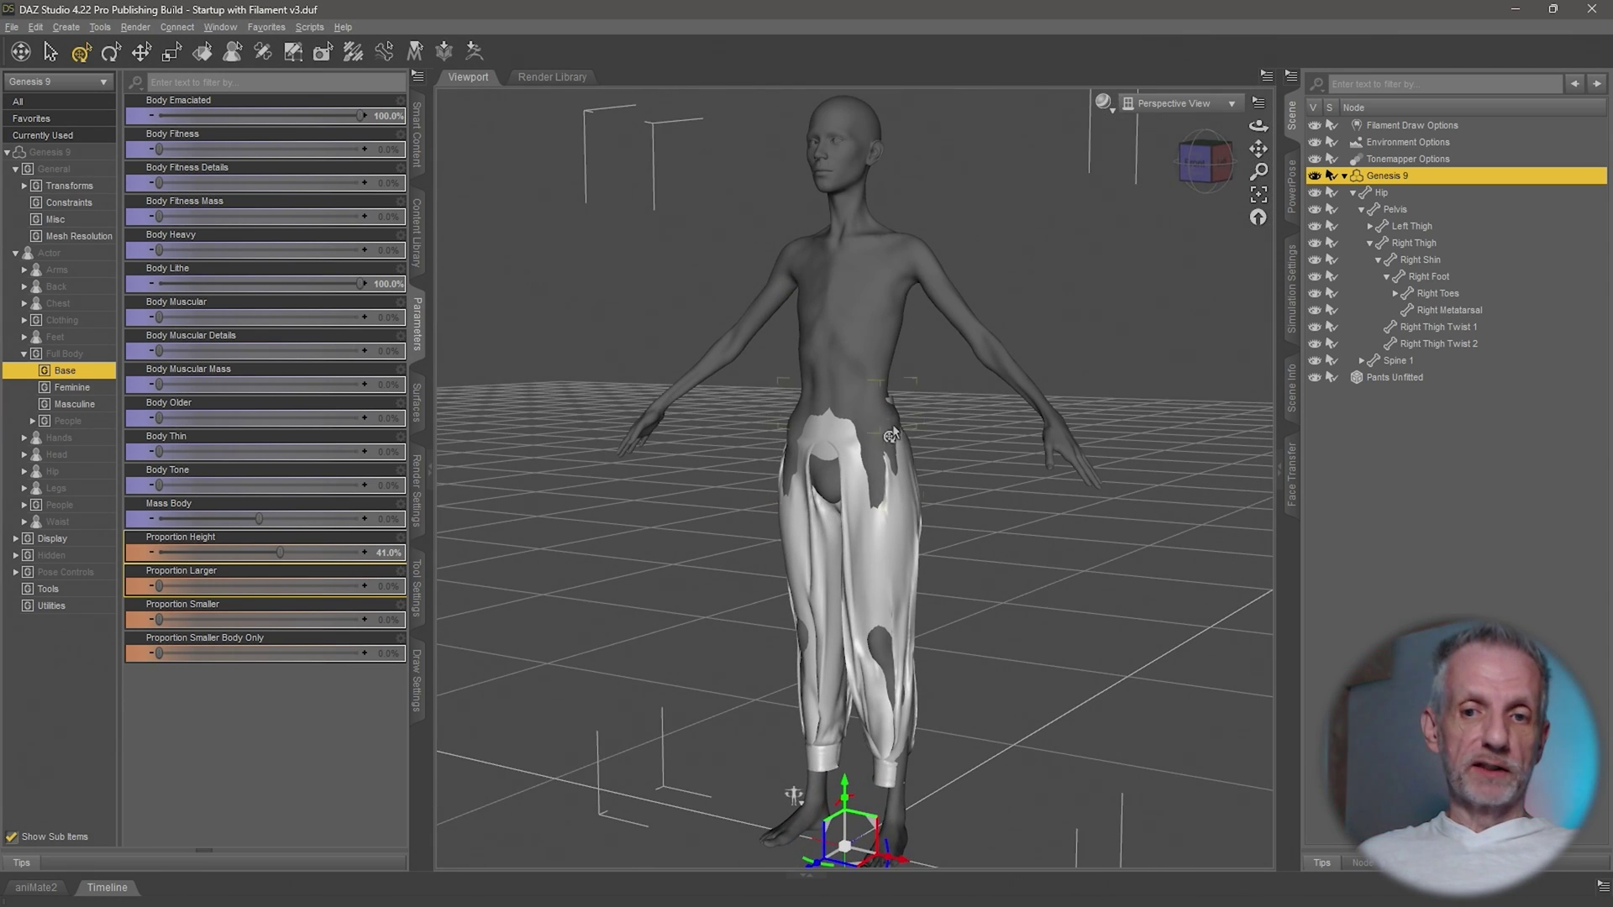
left_click_drag(876, 453, 815, 453, "alt")
mouse_move(800, 798)
left_mouse_down("alt")
mouse_move(832, 794)
mouse_move(802, 789)
left_mouse_up("alt")
left_click_drag(827, 471, 900, 451, "alt")
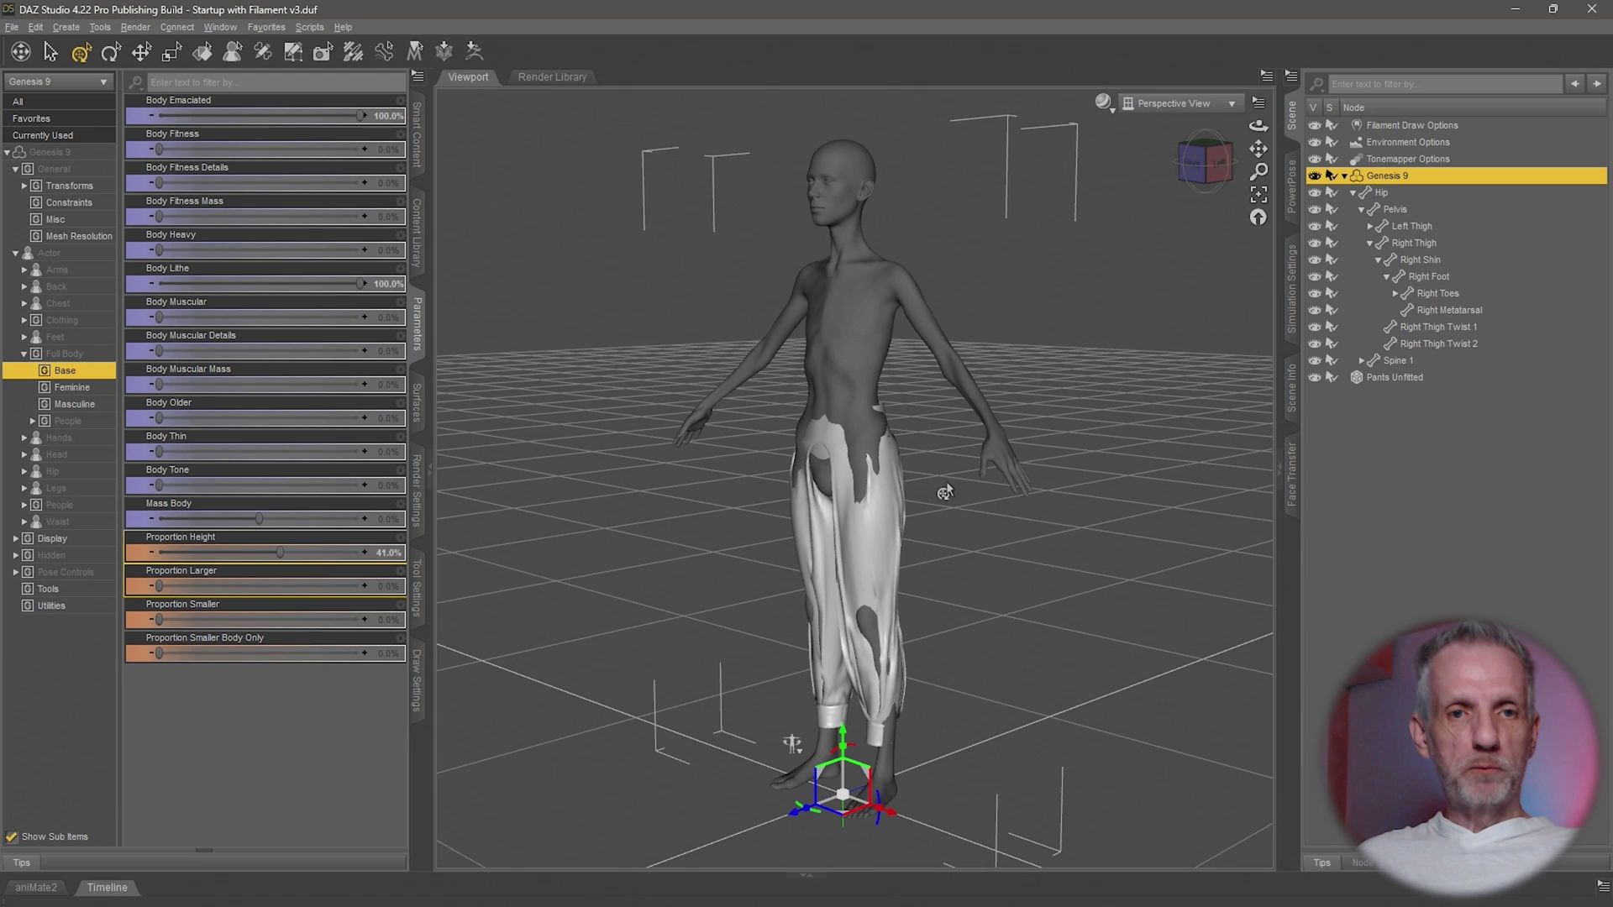
- Export the reshaped figure as G9 Garment Fit.obj, accepting the OBJ export options
key("ctrl+e")
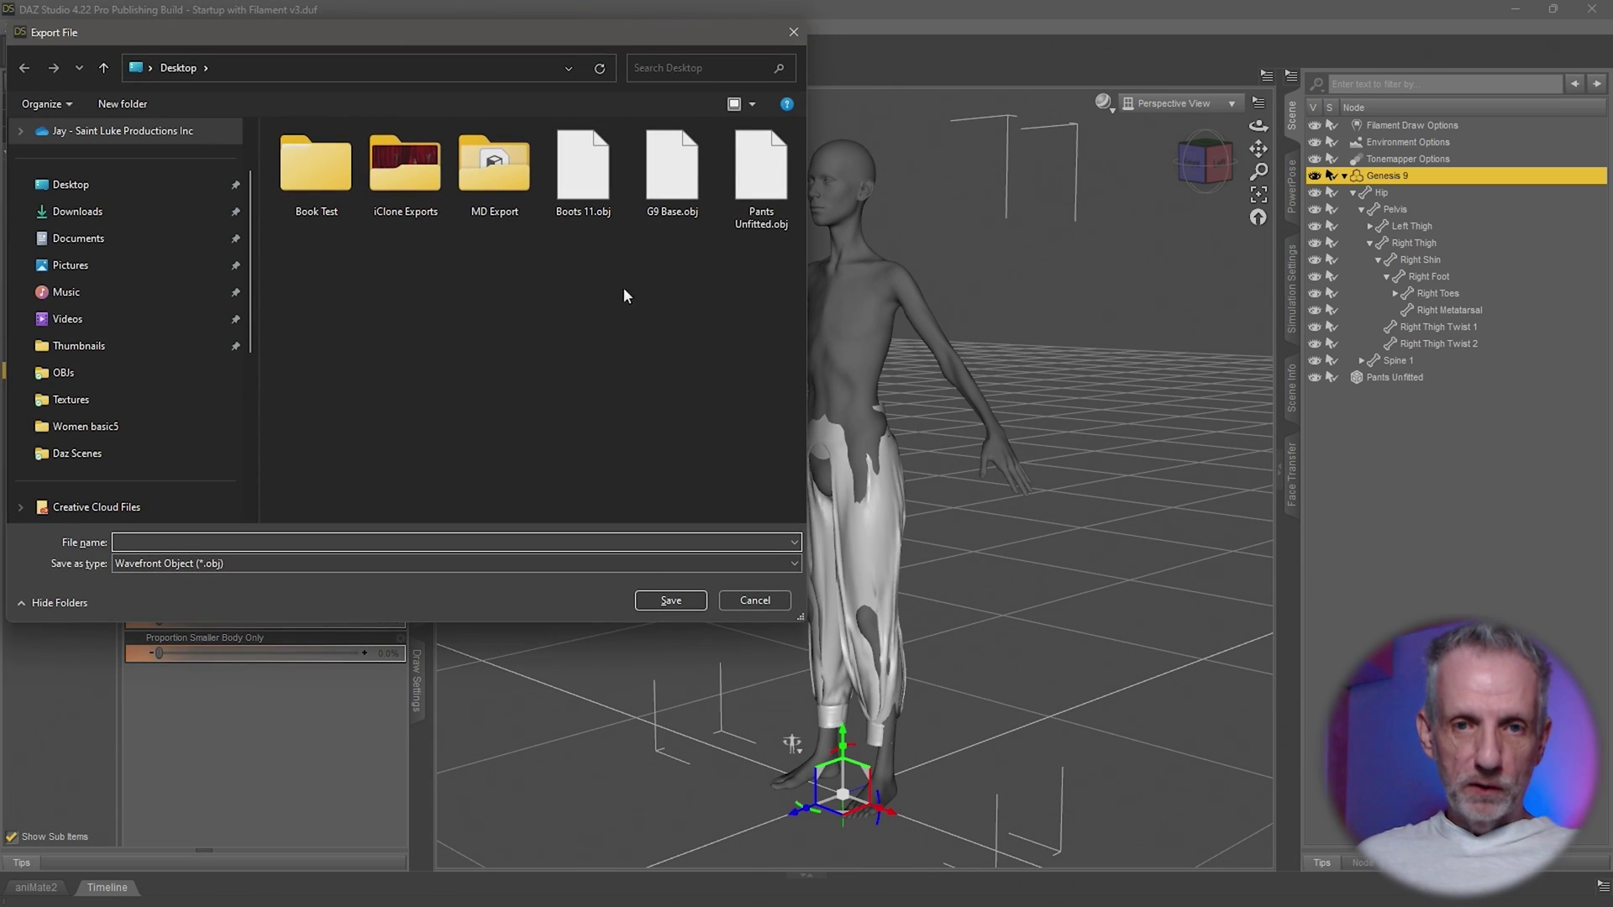
type("G9 Gar")
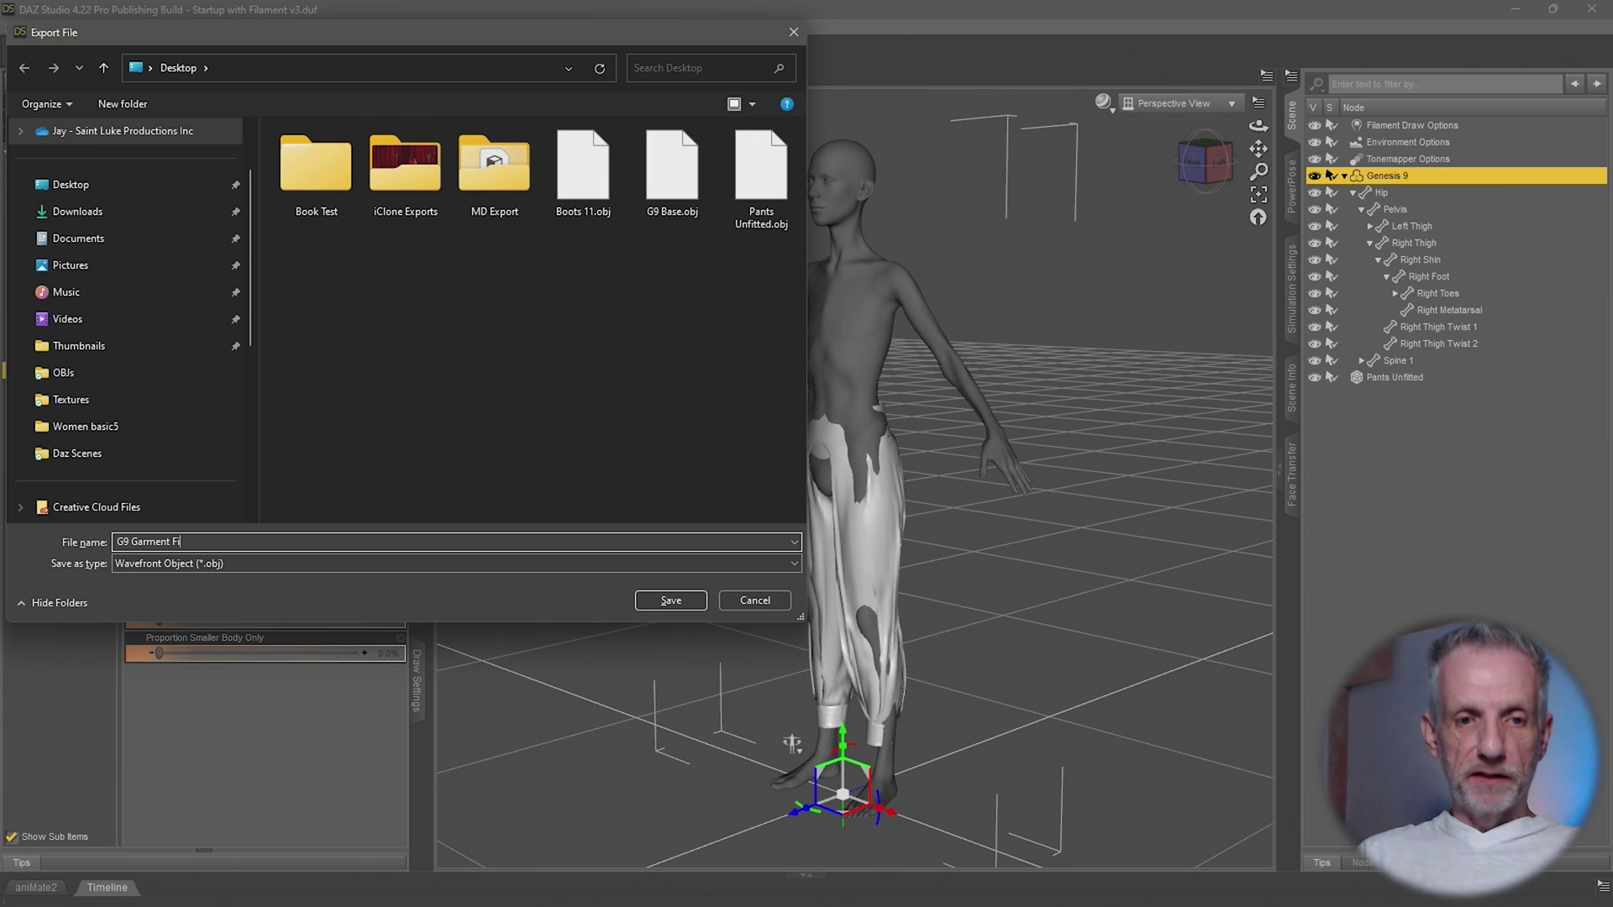
type("ment Fi")
key("Return")
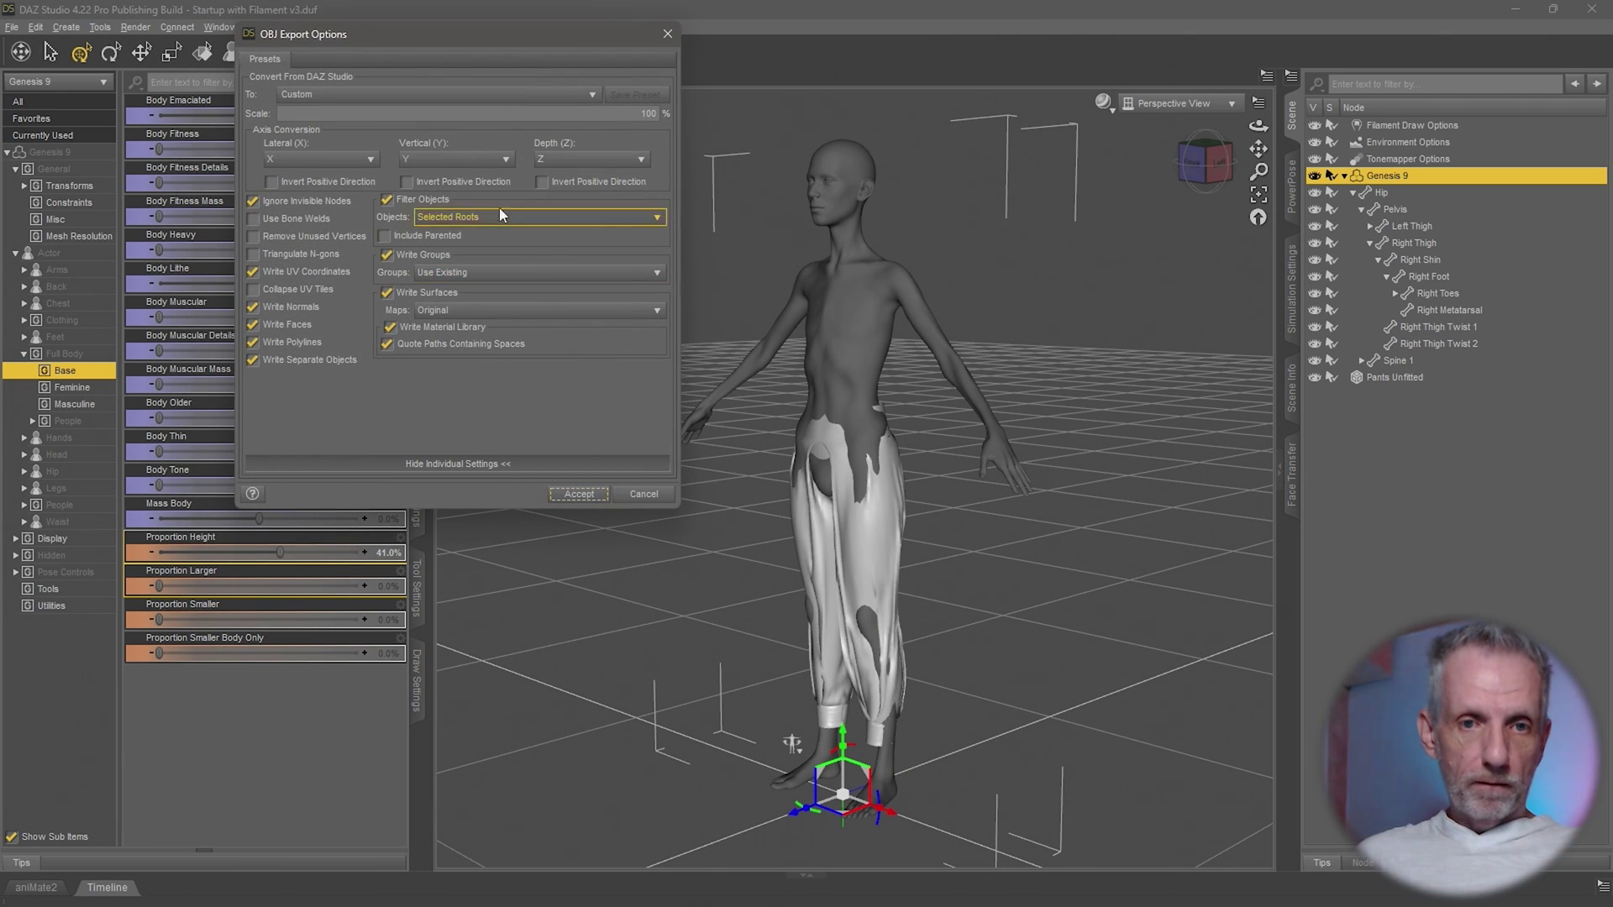
left_click(598, 497)
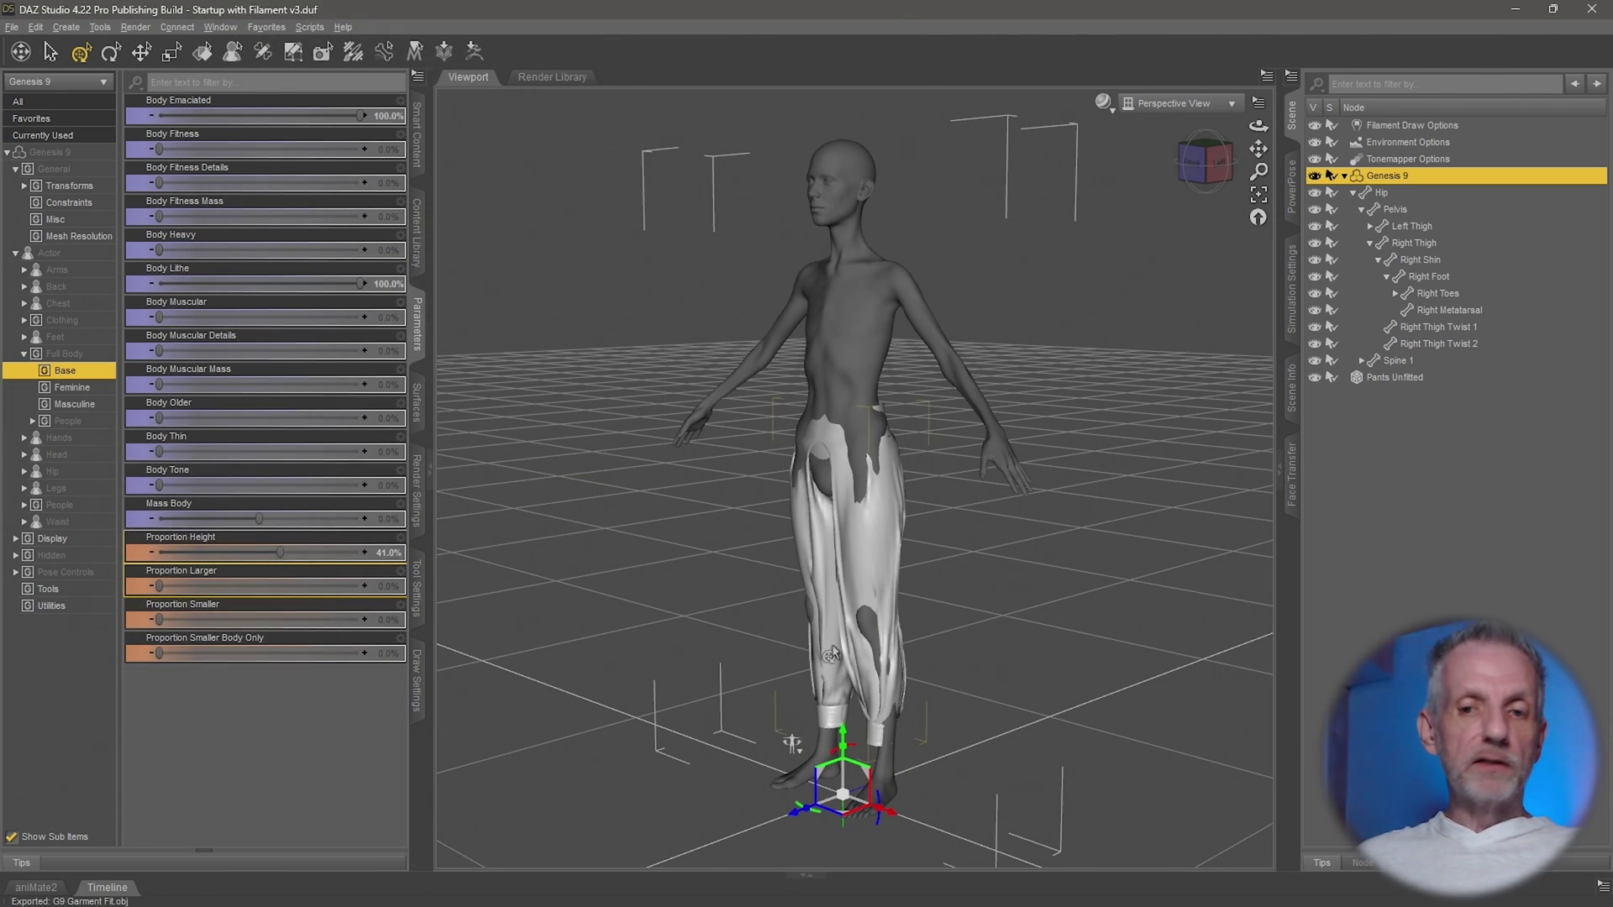
left_click_drag(806, 634, 533, 447, "alt")
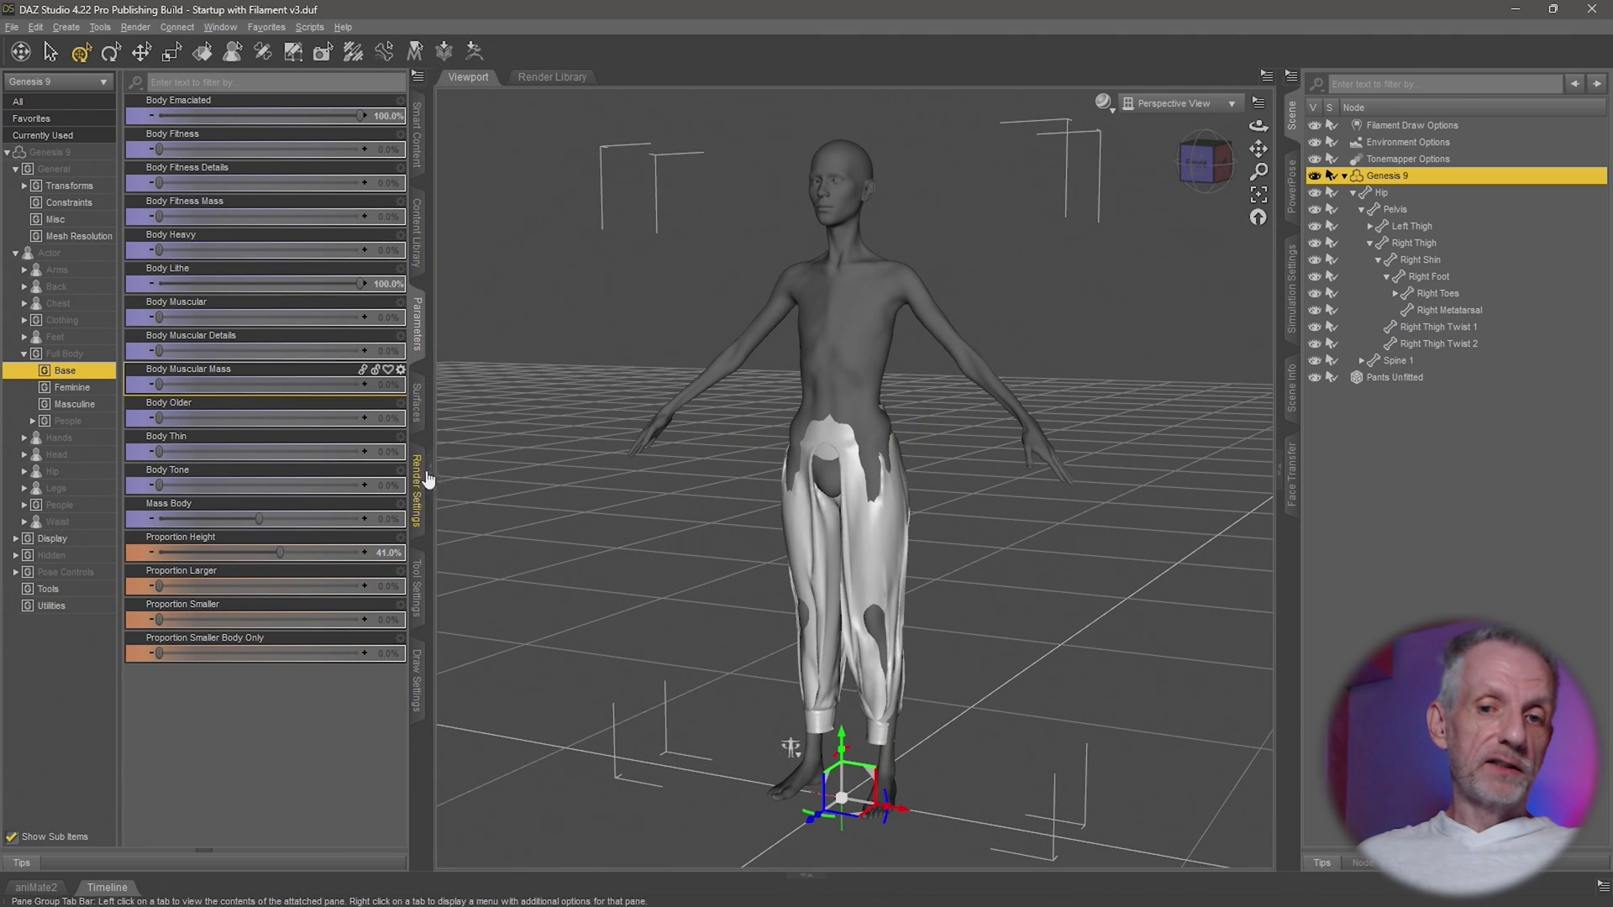
key("ctrl+1")
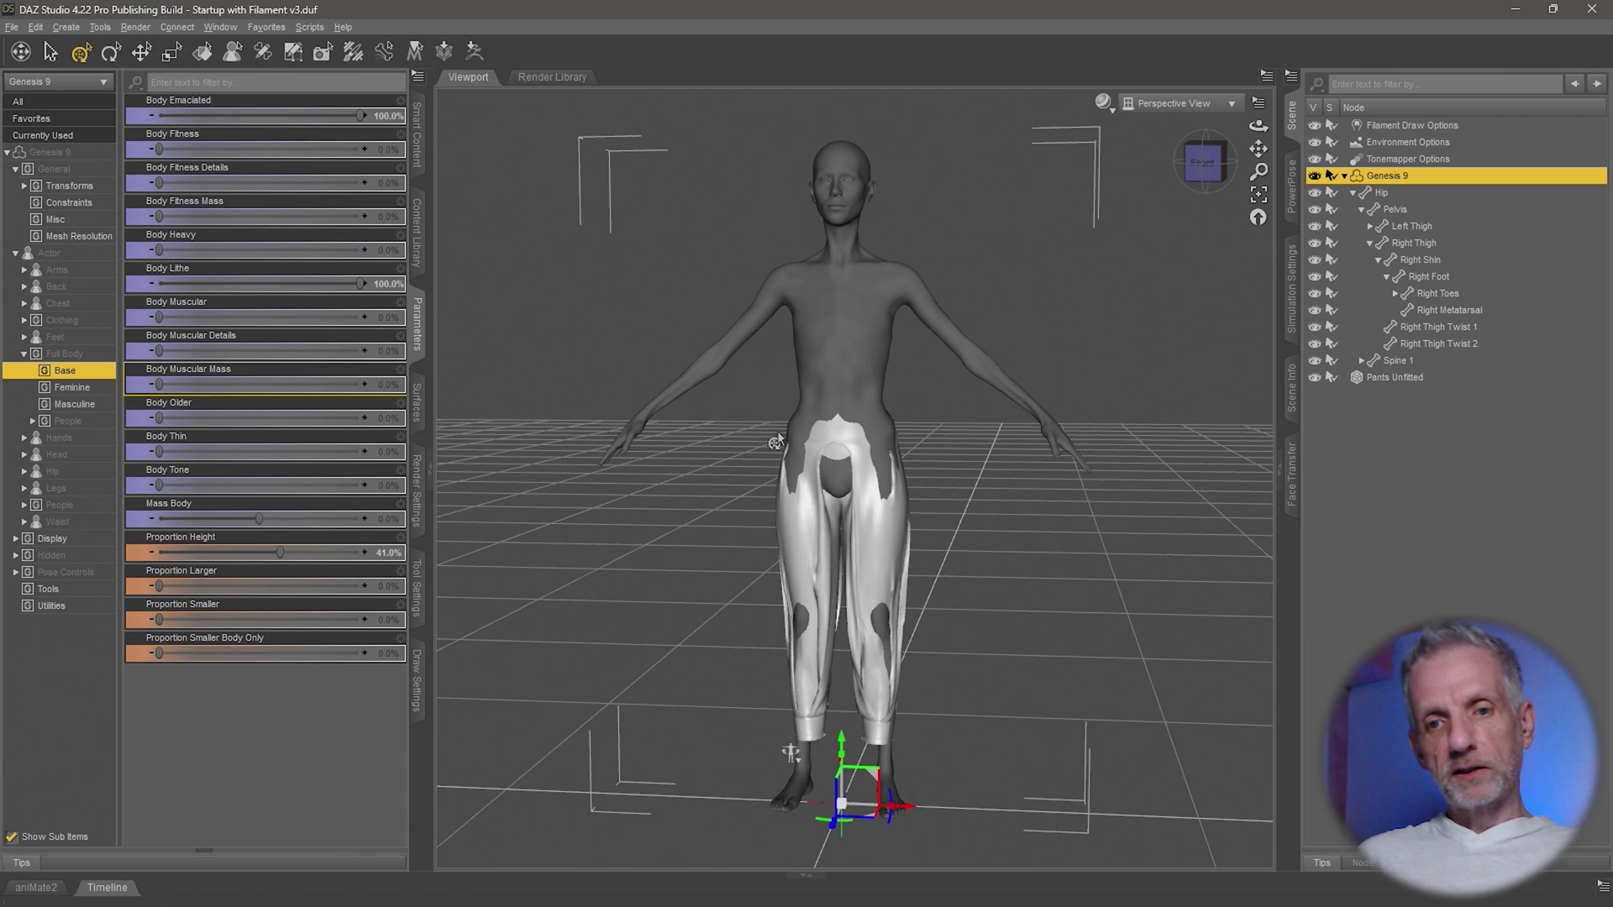
- Bring up the Genesis 9 Essential Shapes Bundle page in Firefox and scroll to its included products
key("alt+Tab")
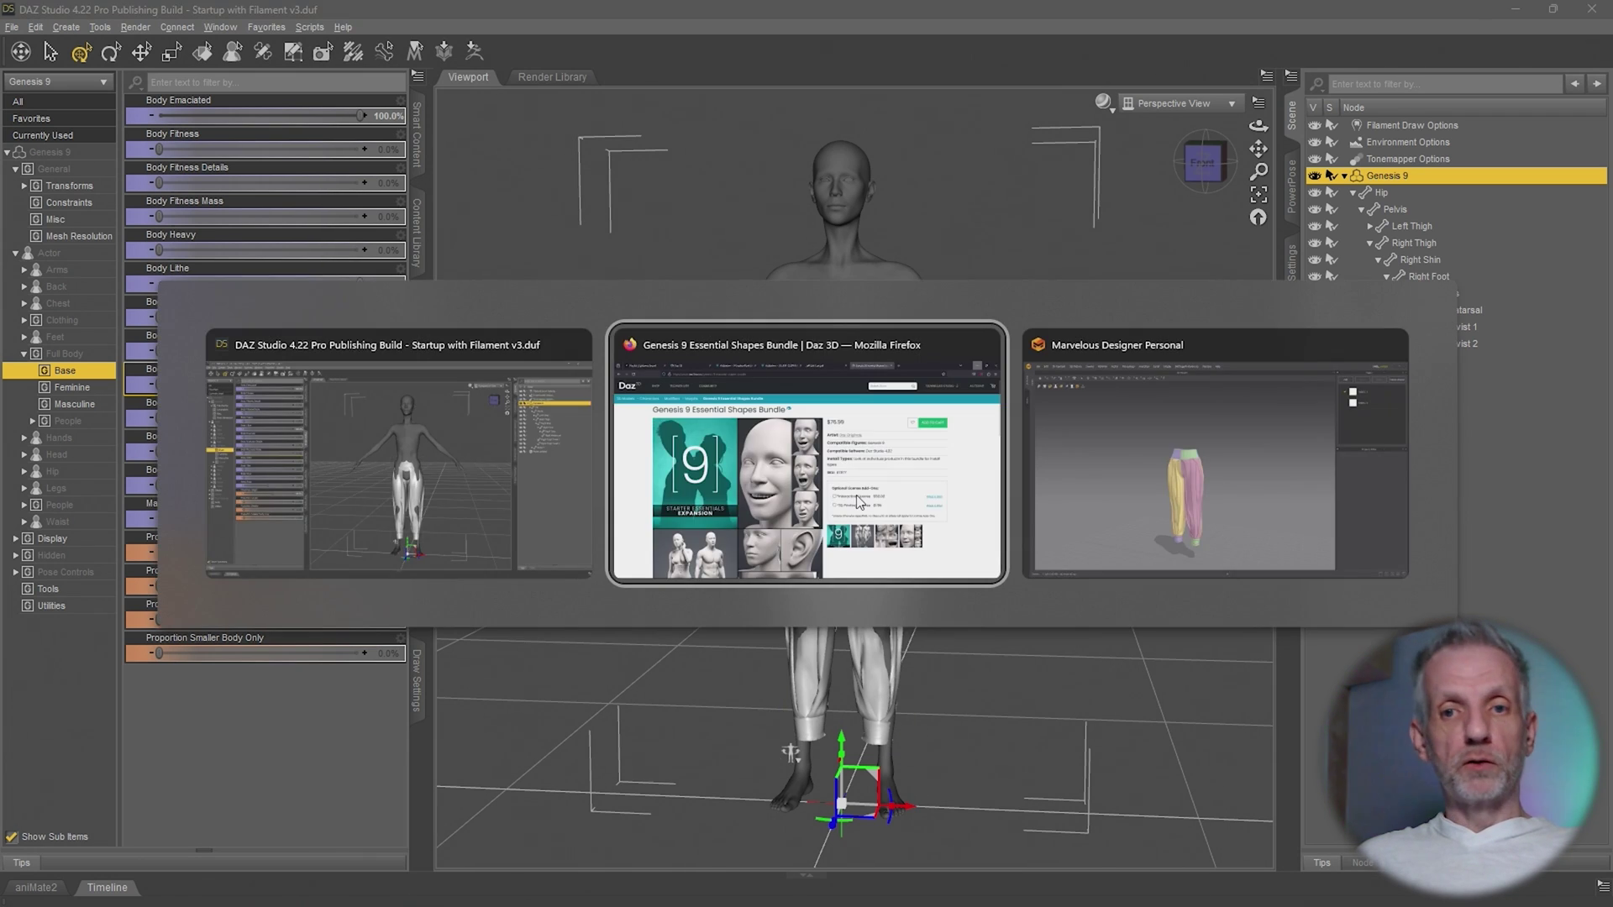
key("alt+Tab")
key("alt+Tab")
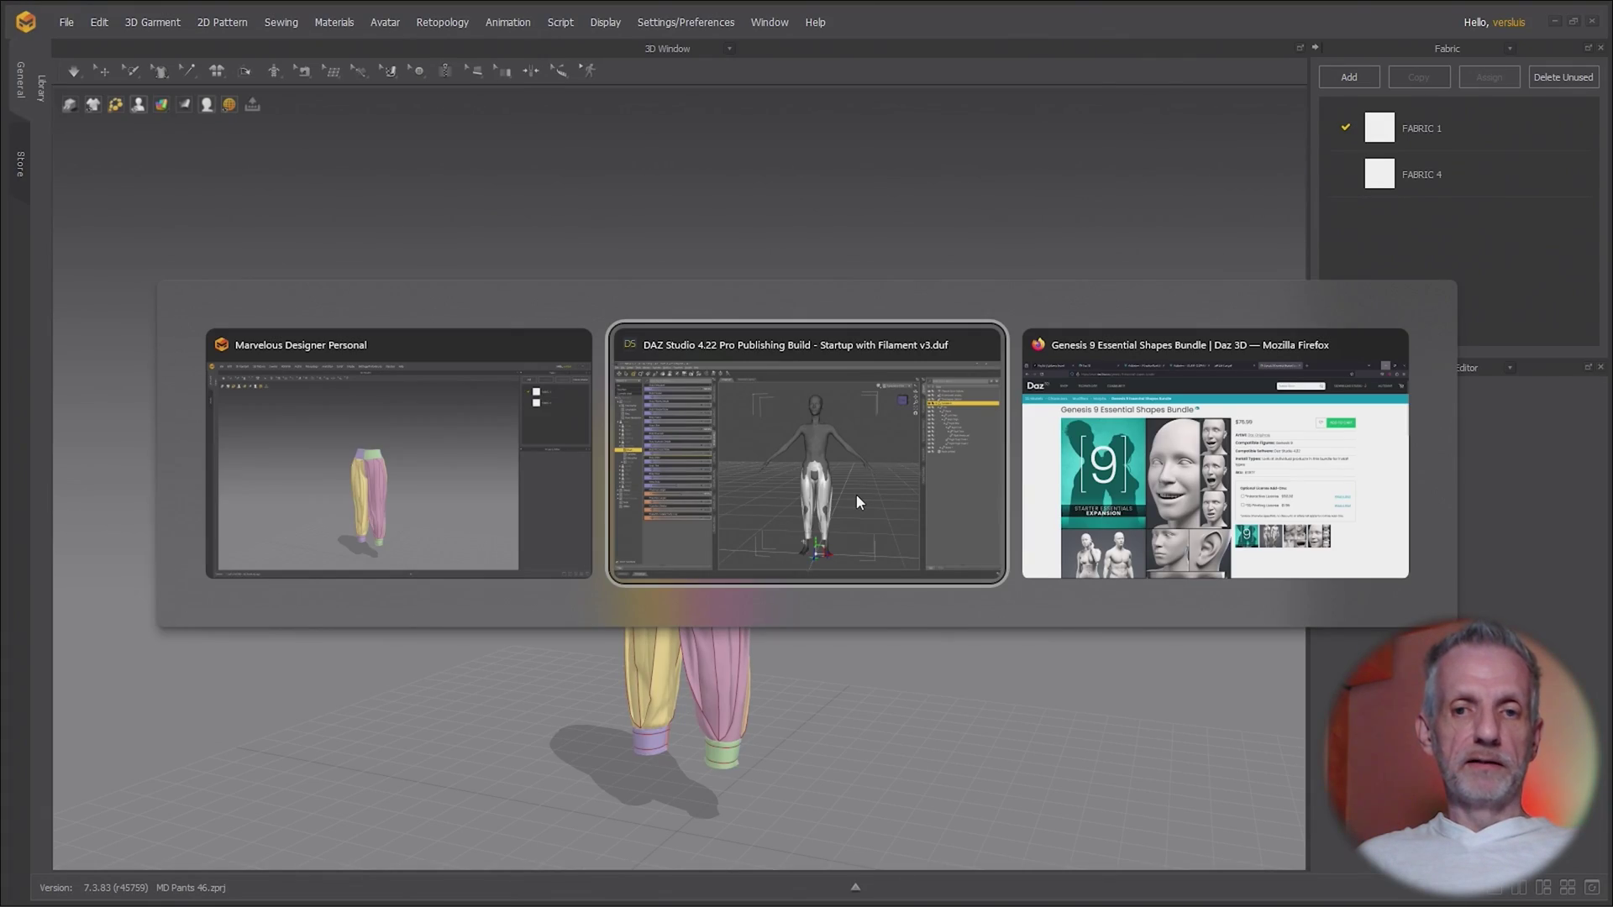
key("alt+Tab")
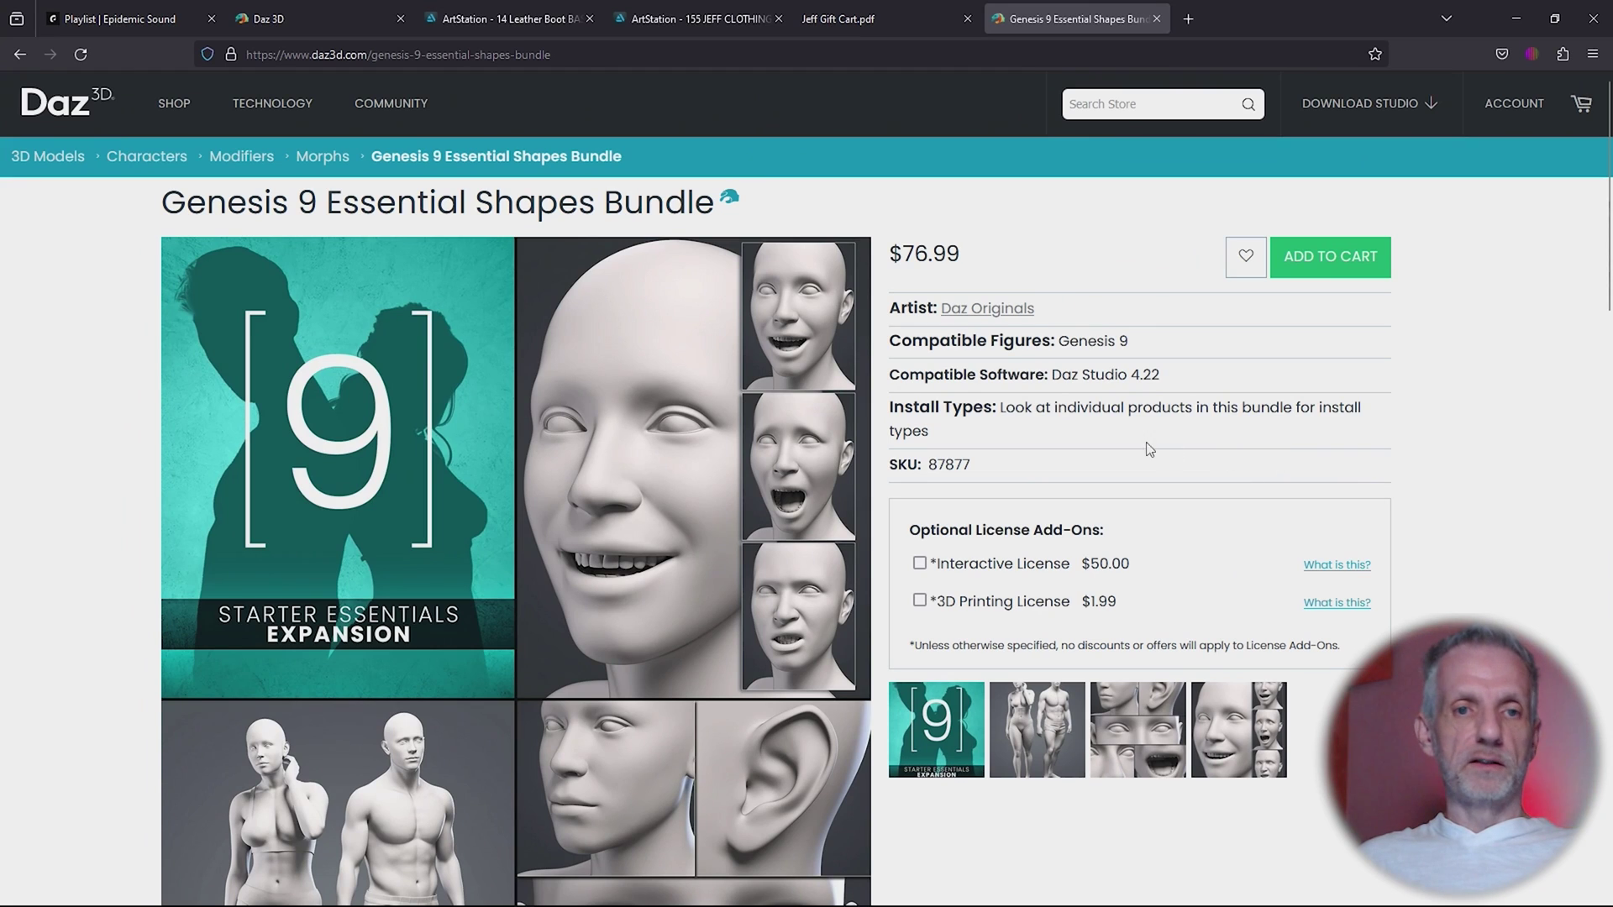
scroll(1401, 492, "down", 10)
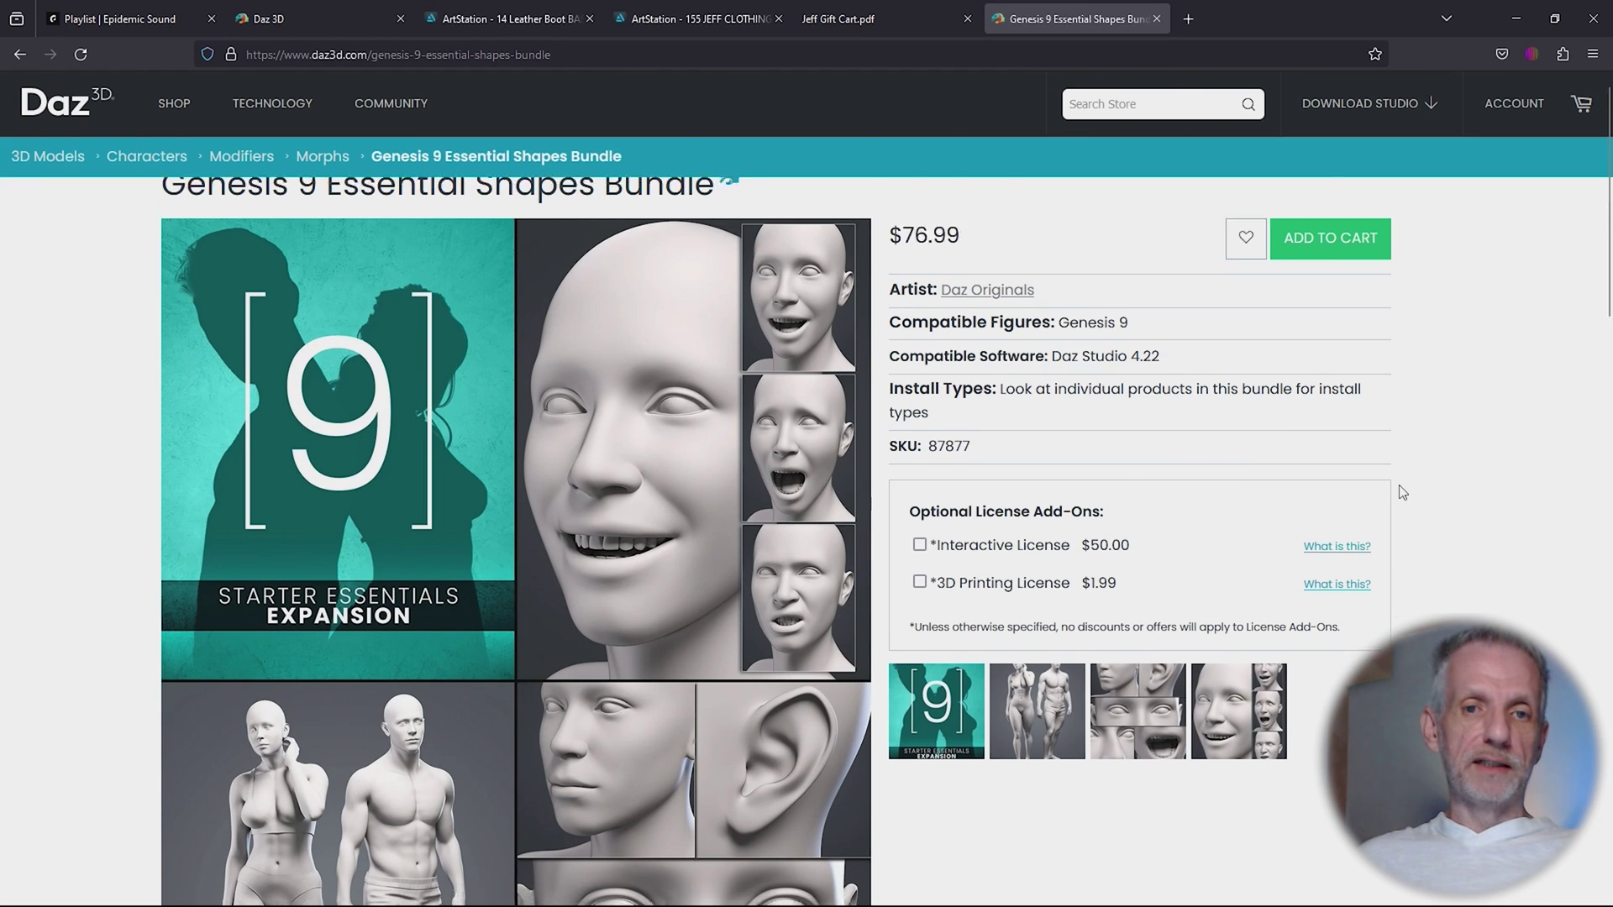
scroll(1401, 492, "down", 1)
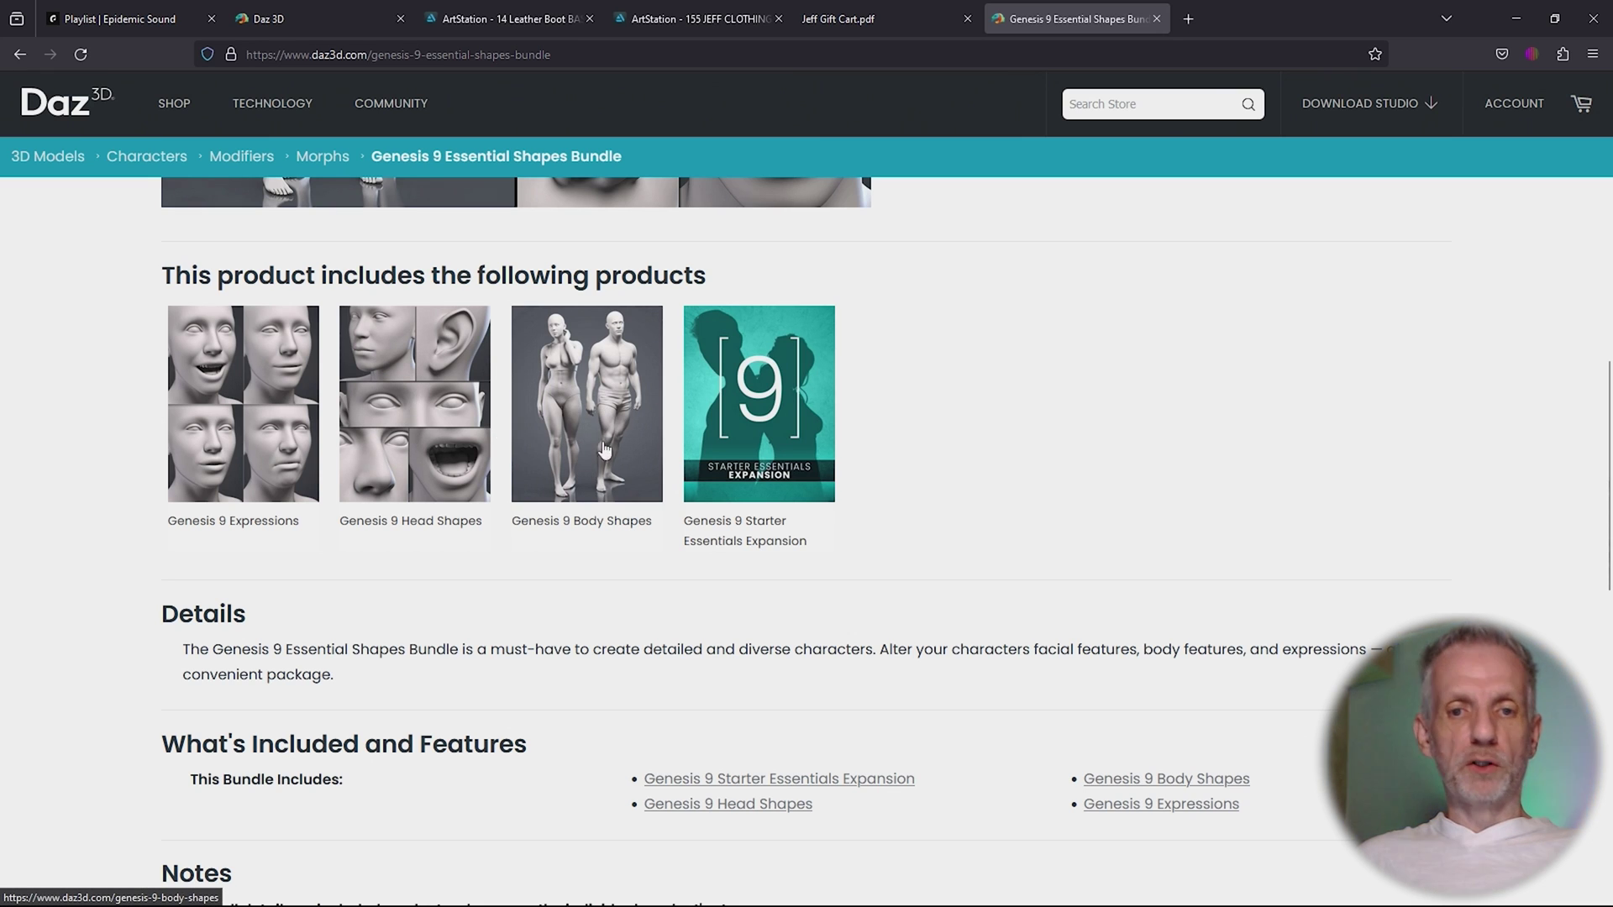
scroll(606, 456, "up", 10)
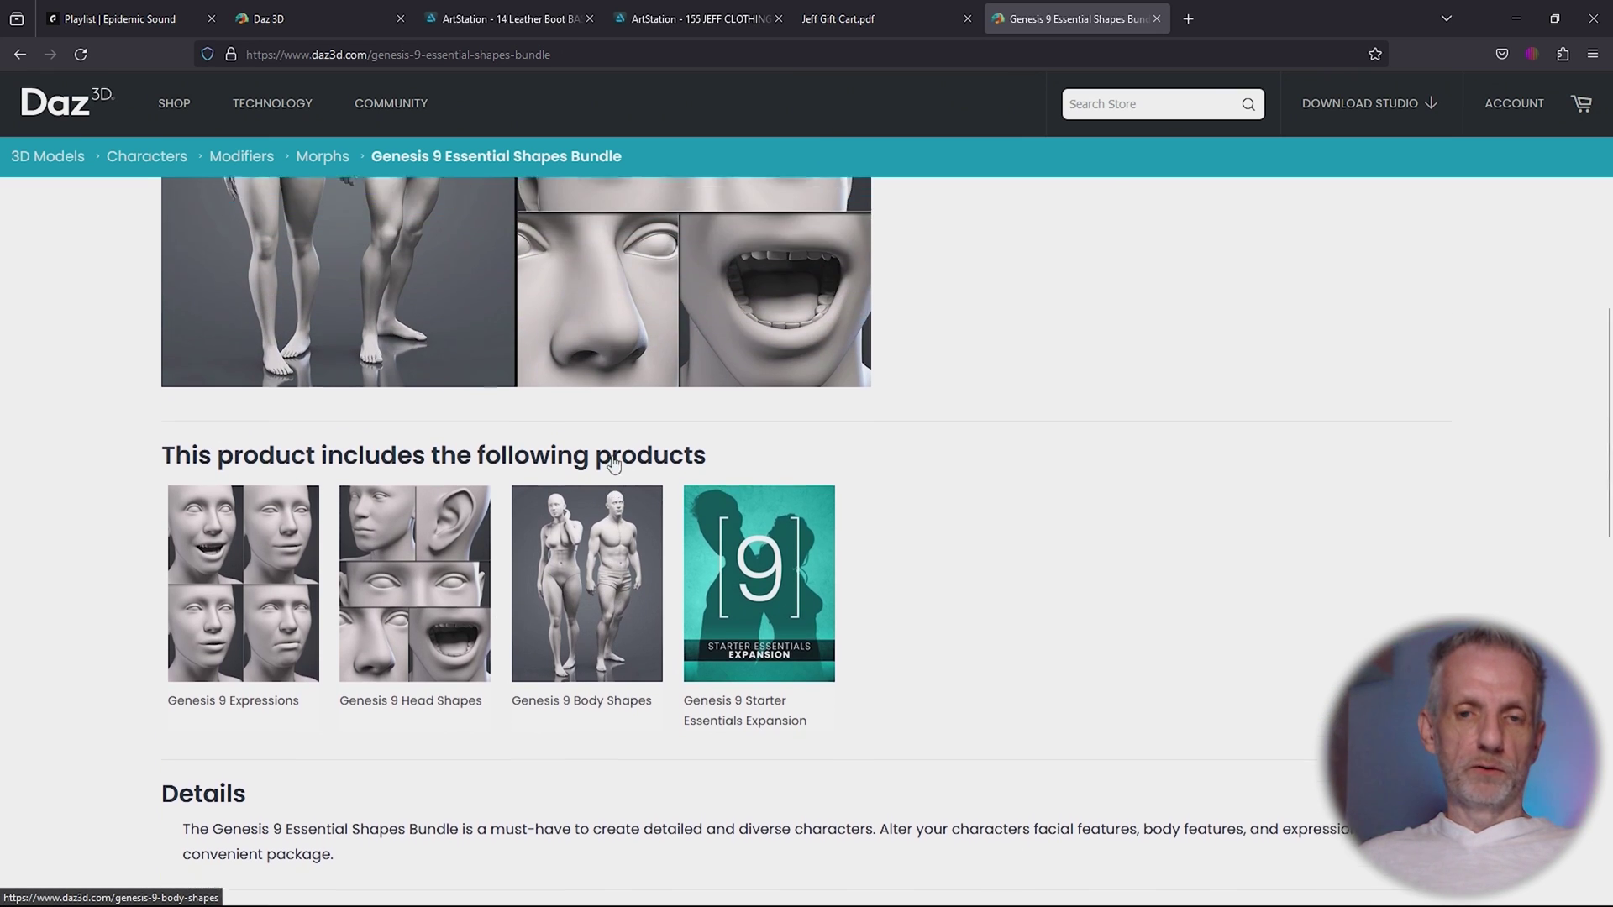
- Back in Marvelous Designer, import G9 Garment Fit.obj from the Desktop as an OBJ avatar
key("alt+Tab")
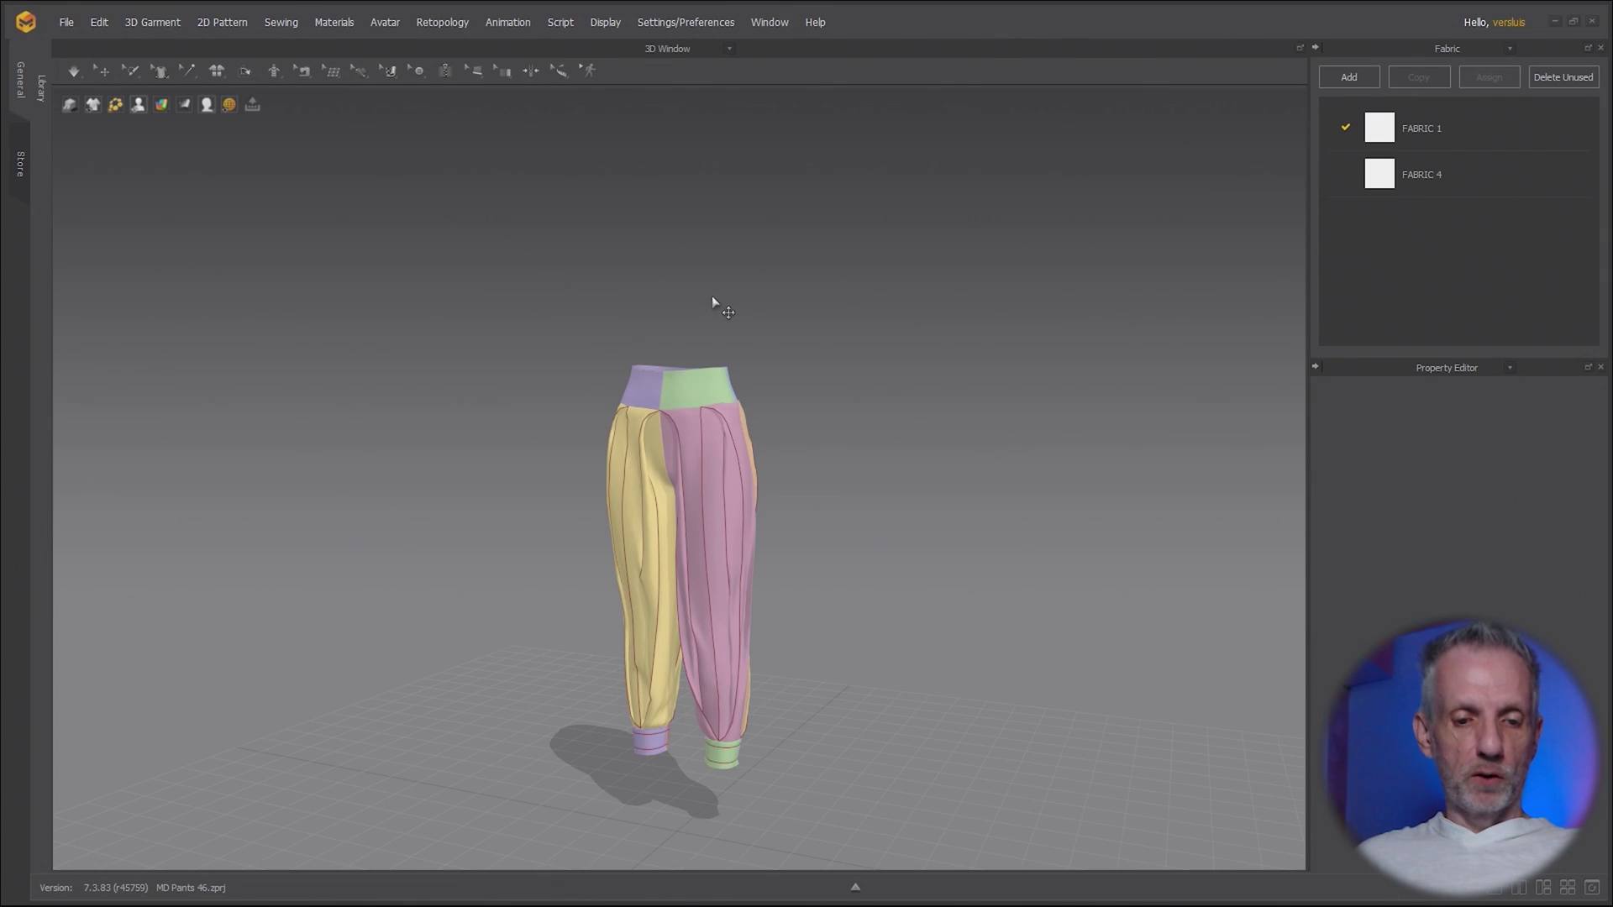
key("ctrl+i")
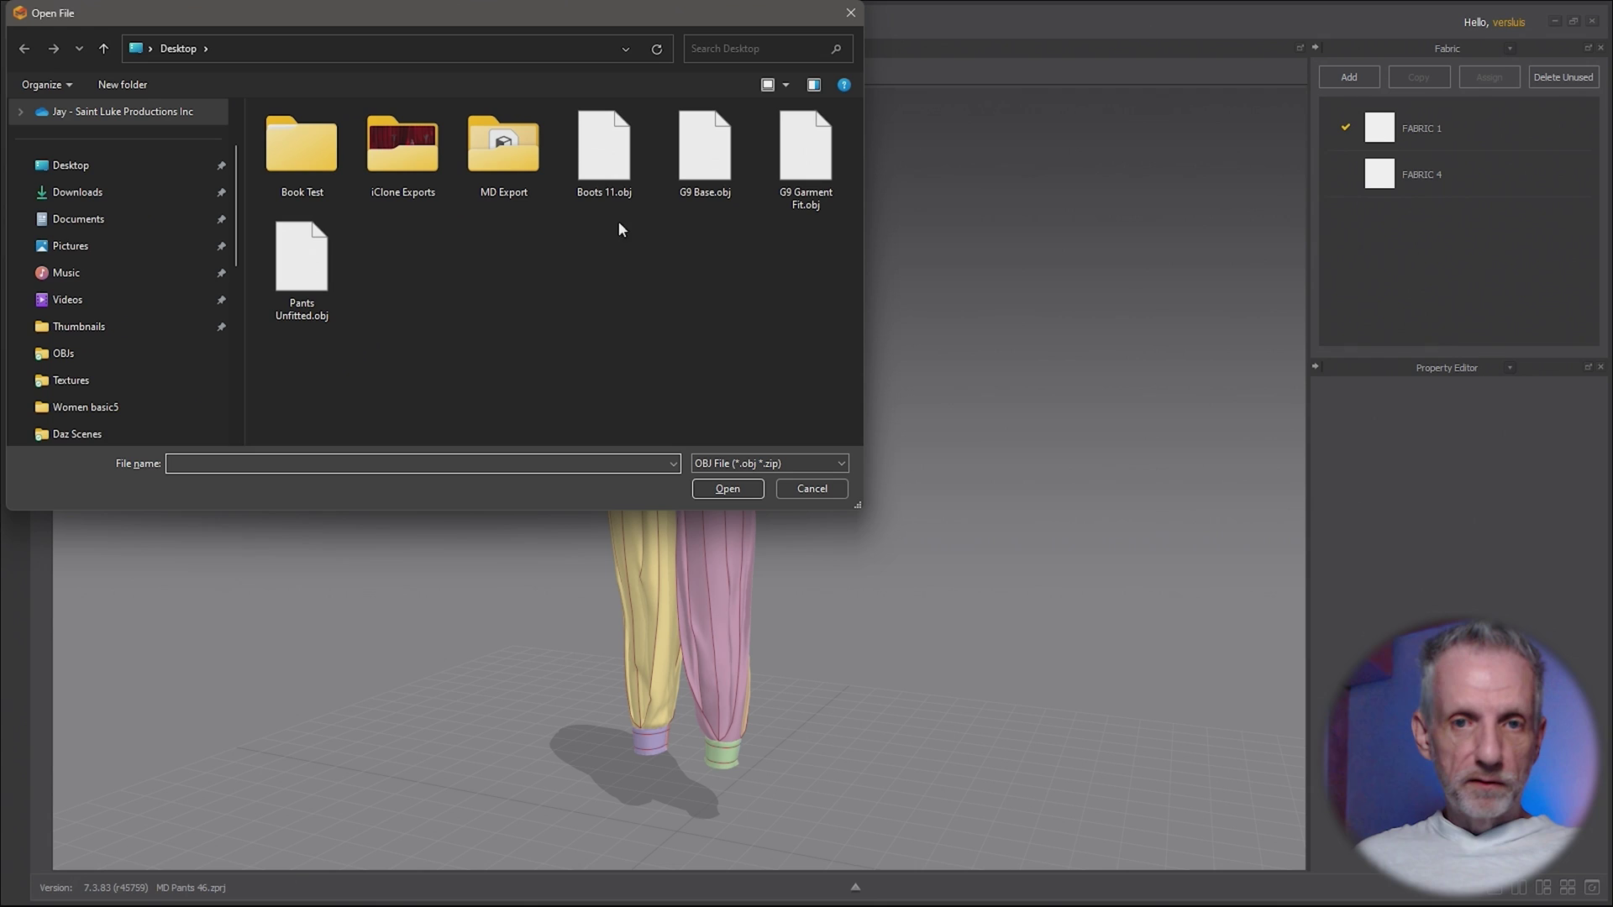
left_click(800, 185)
left_click(728, 489)
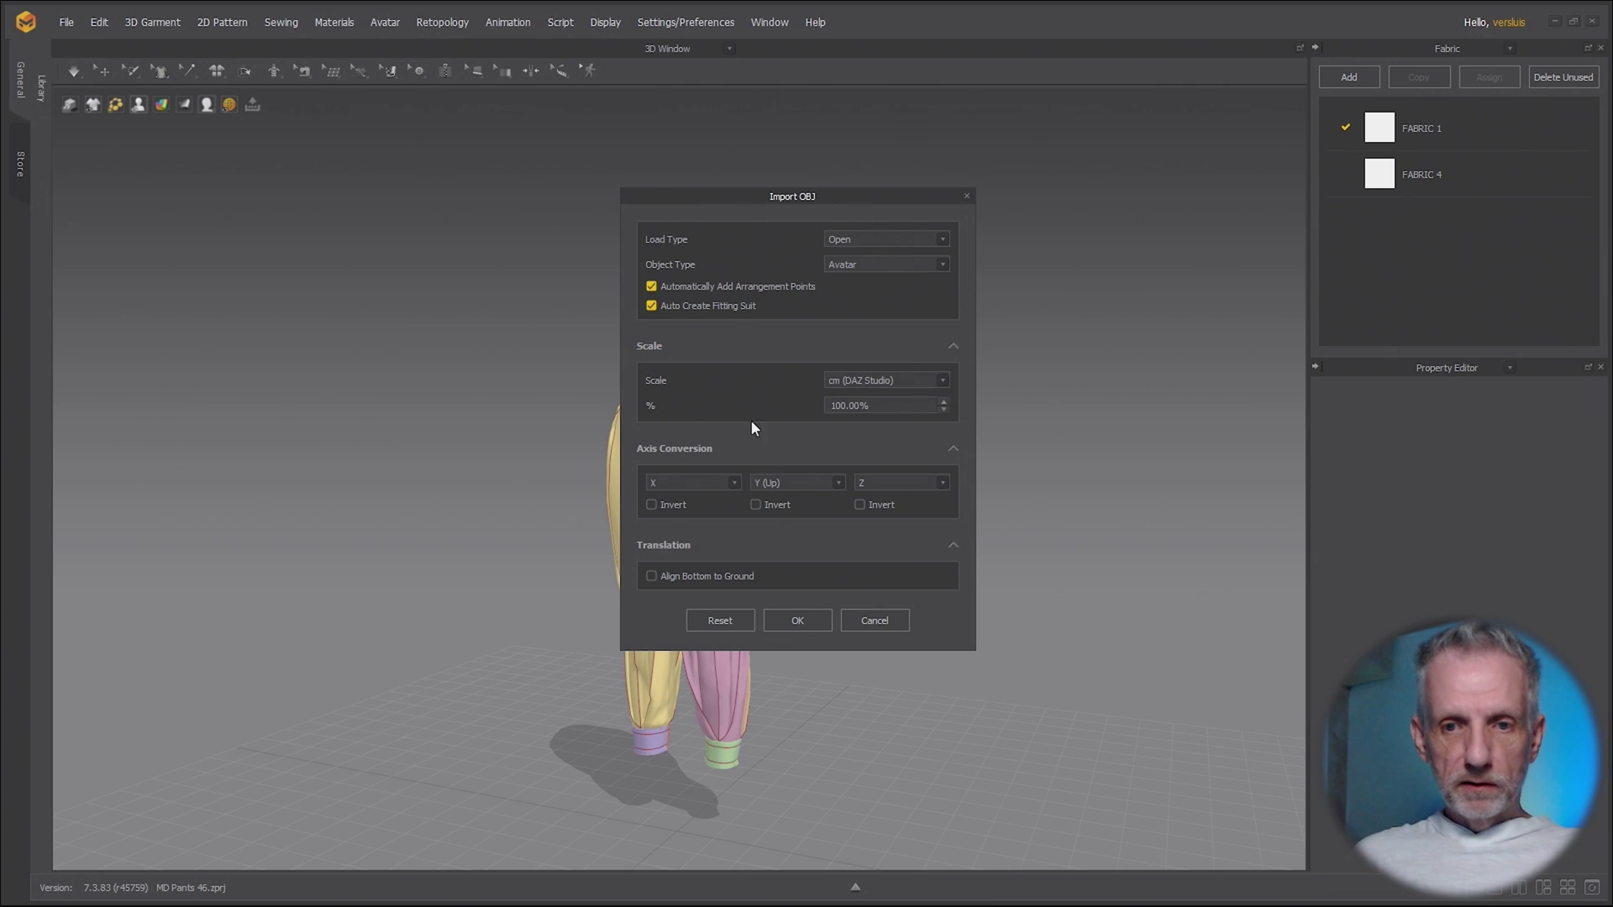
- Load the G9 Garment Fit avatar and zoom in on the pants from the front
left_click(794, 619)
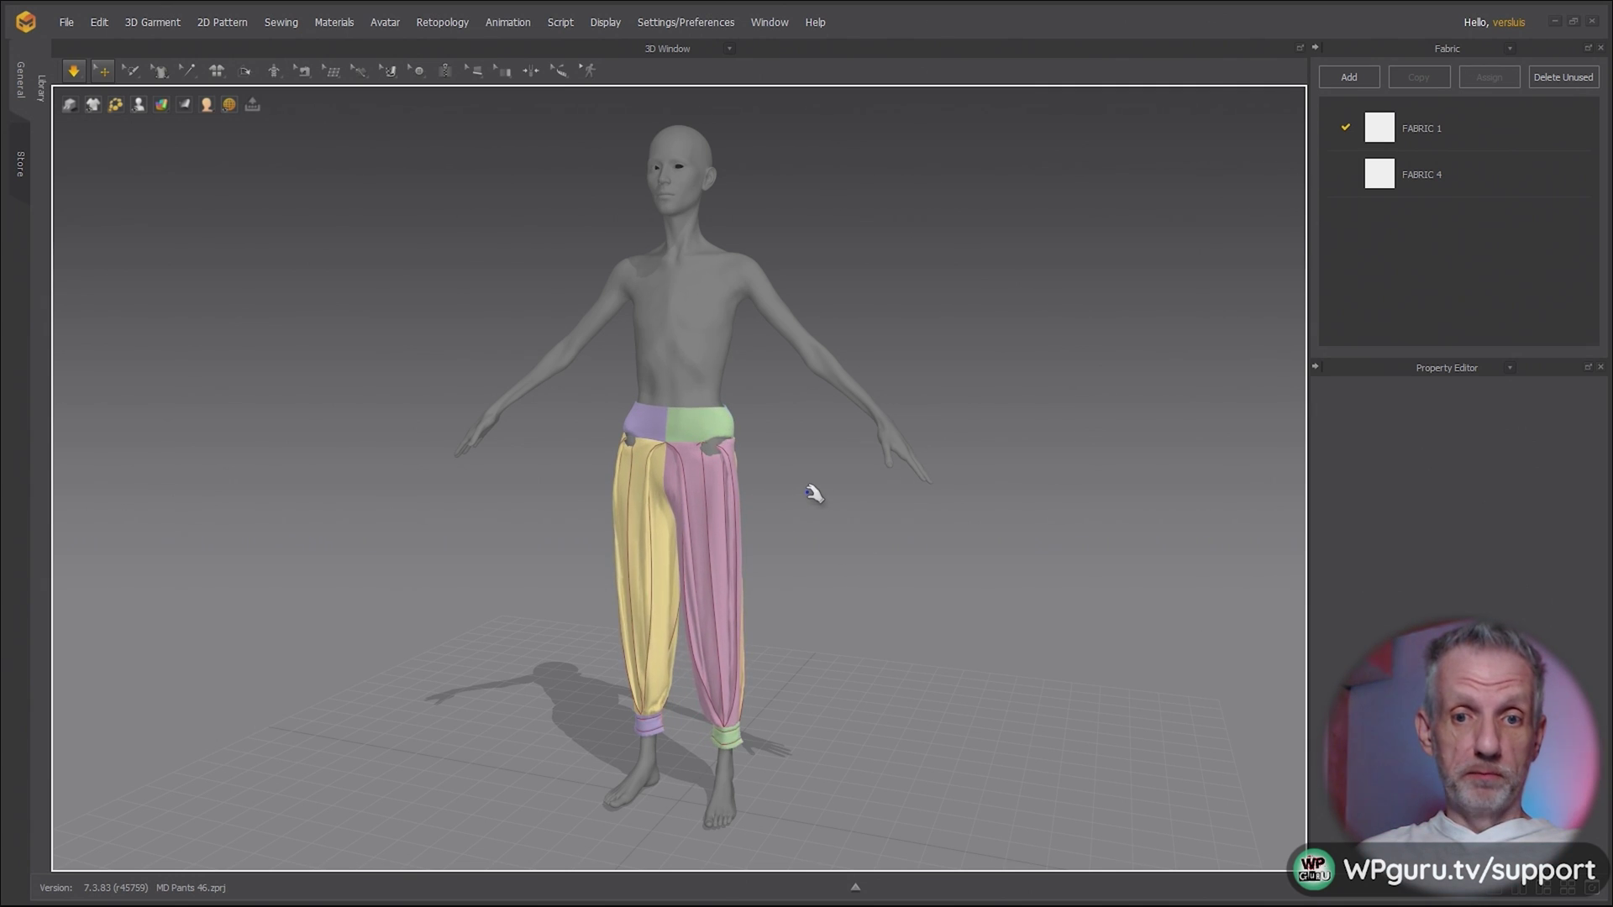
right_click_drag(813, 494, 795, 421)
scroll(733, 468, "up", 4)
key("2")
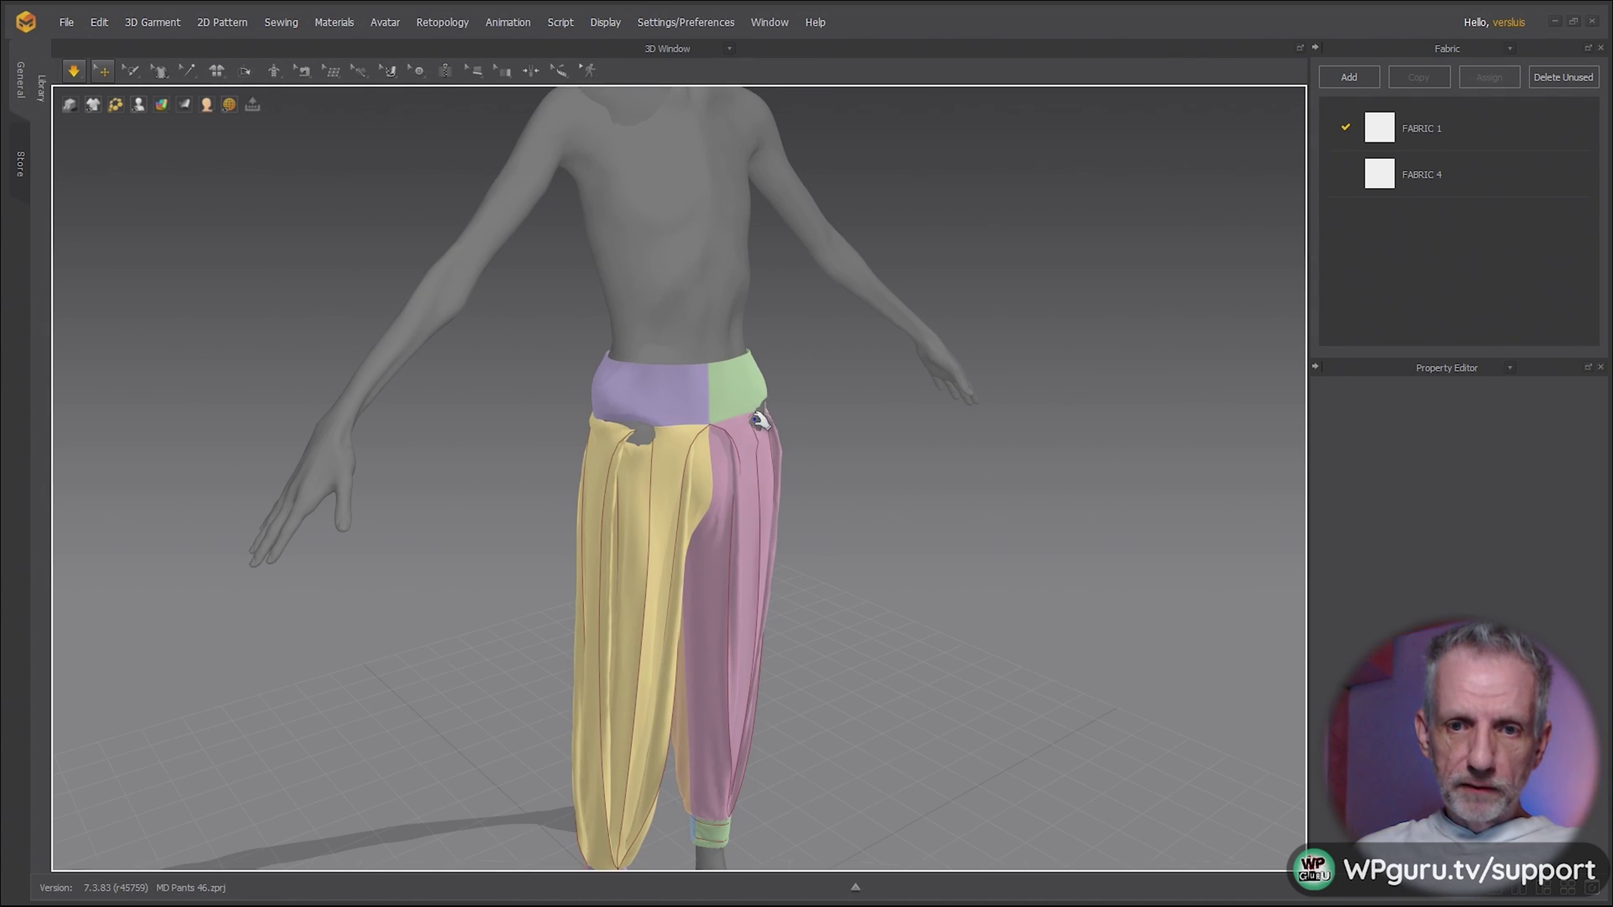
- Adjust the green waist and yellow pant panels around the waist, then inspect the fit
left_click(760, 420)
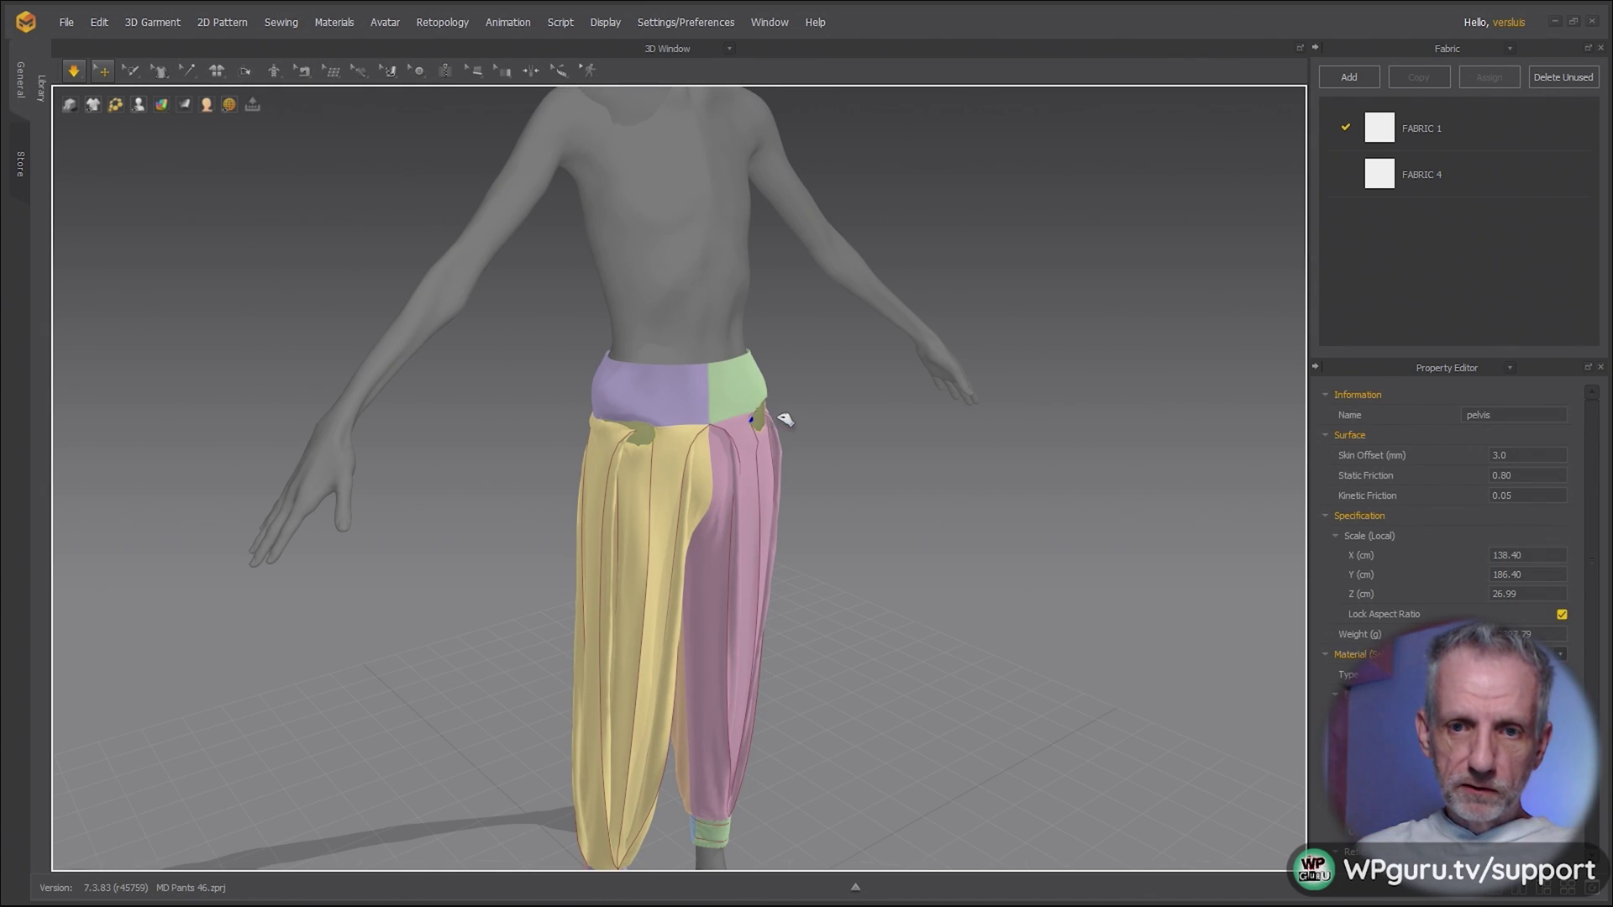
left_click_drag(754, 418, 848, 412)
right_click_drag(864, 440, 714, 445)
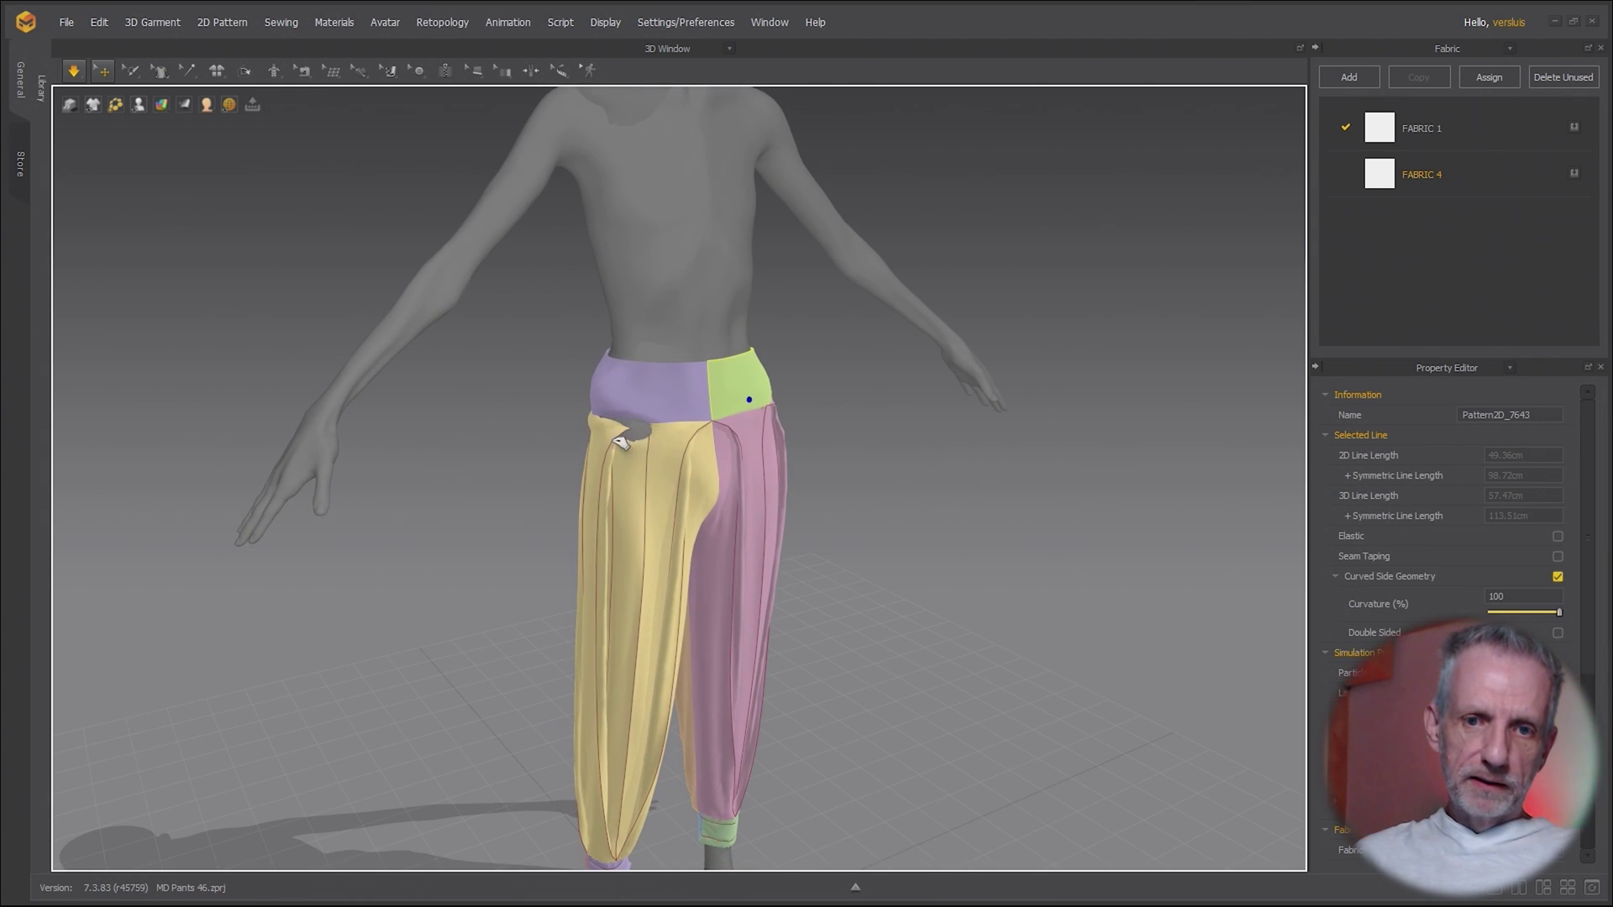
left_click_drag(621, 443, 569, 421)
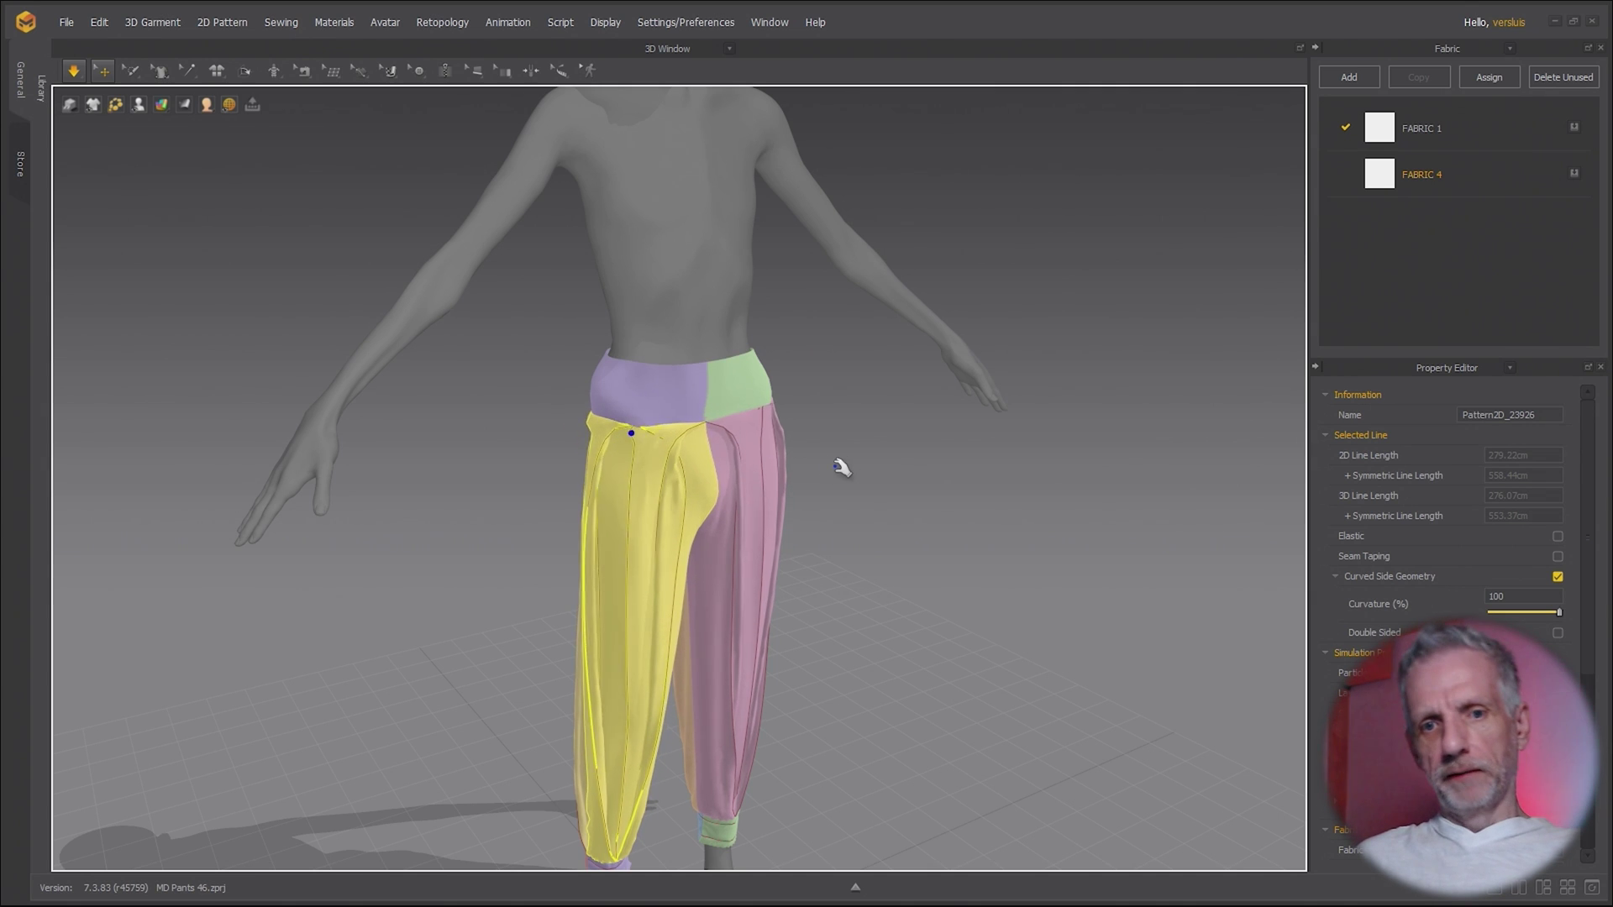
right_click_drag(841, 467, 713, 462)
scroll(720, 476, "down", 5)
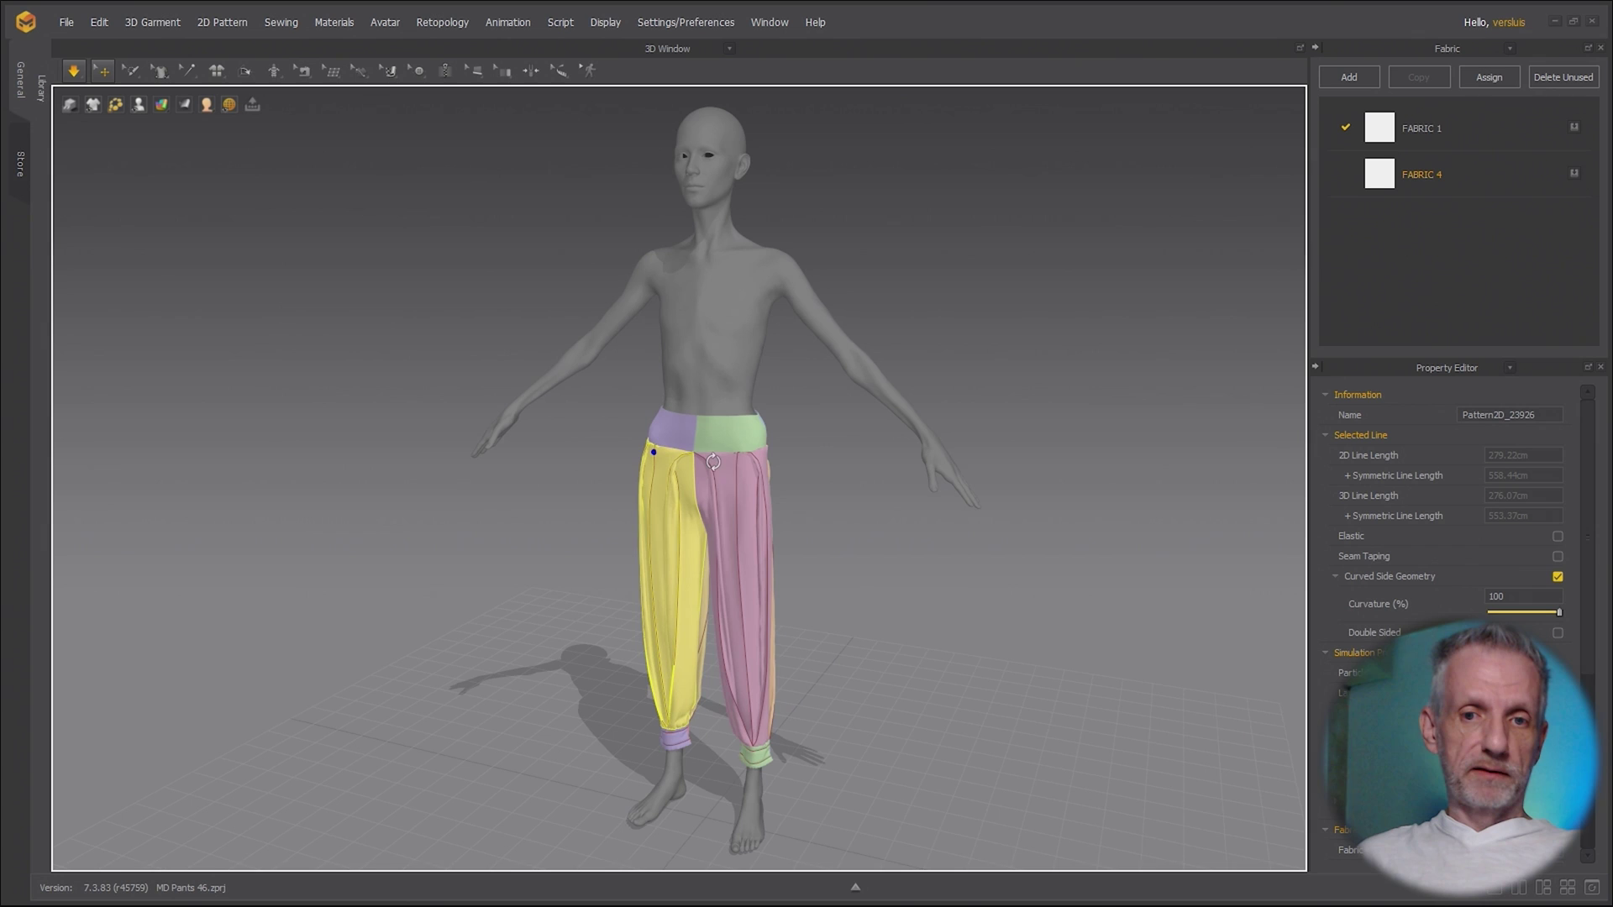
middle_click_drag(713, 462, 800, 511)
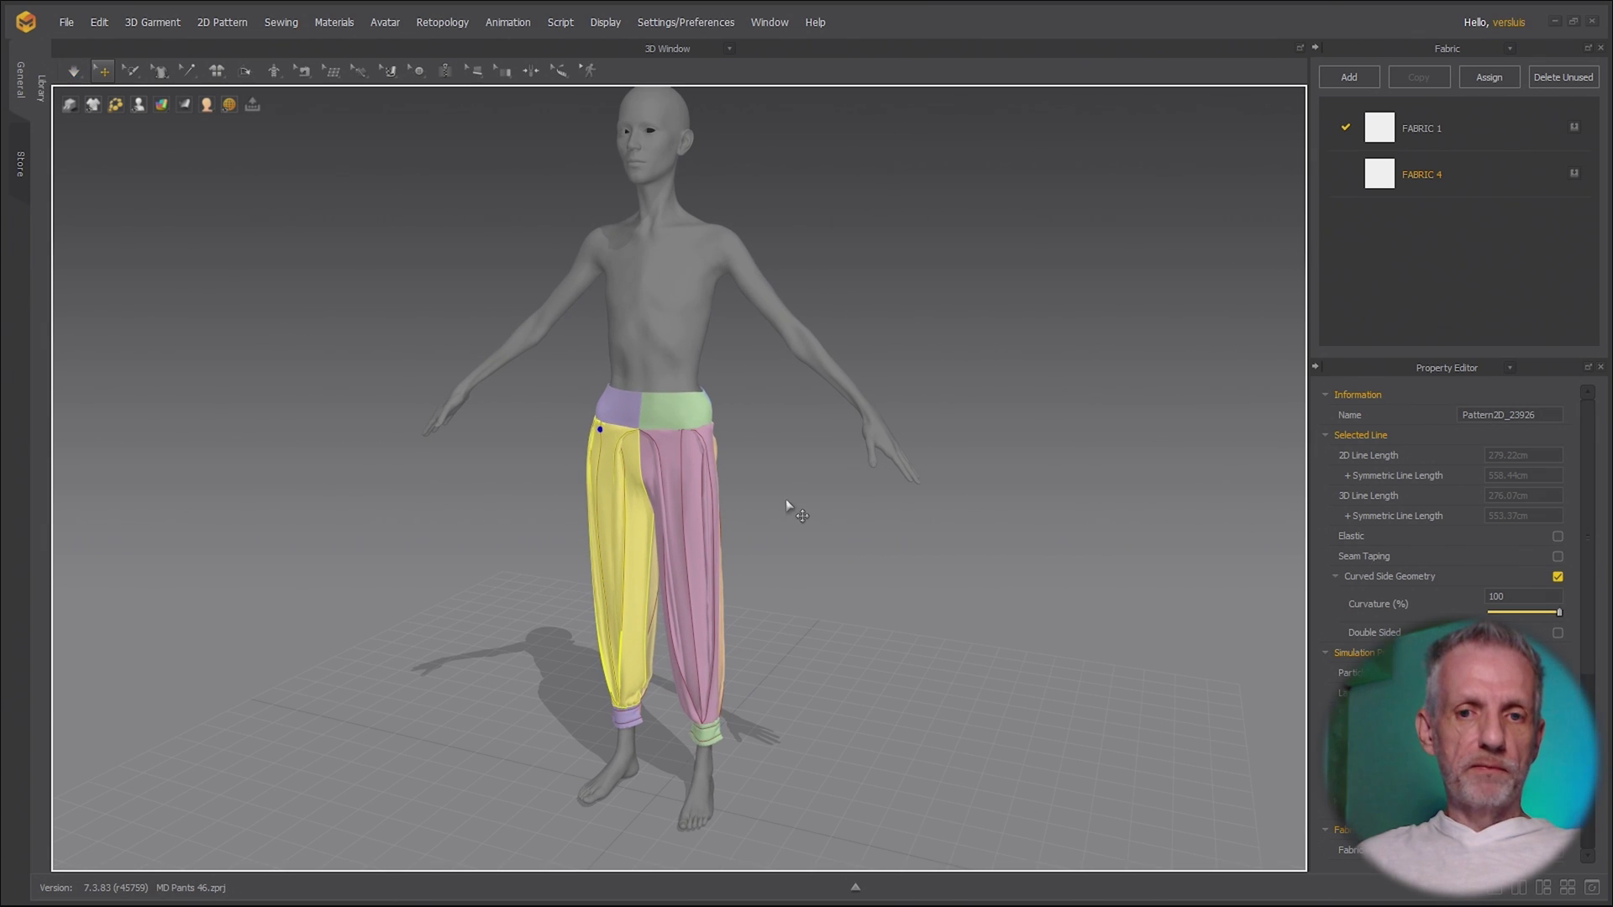
mouse_move(787, 503)
right_mouse_down()
mouse_move(738, 476)
mouse_move(804, 492)
right_mouse_up()
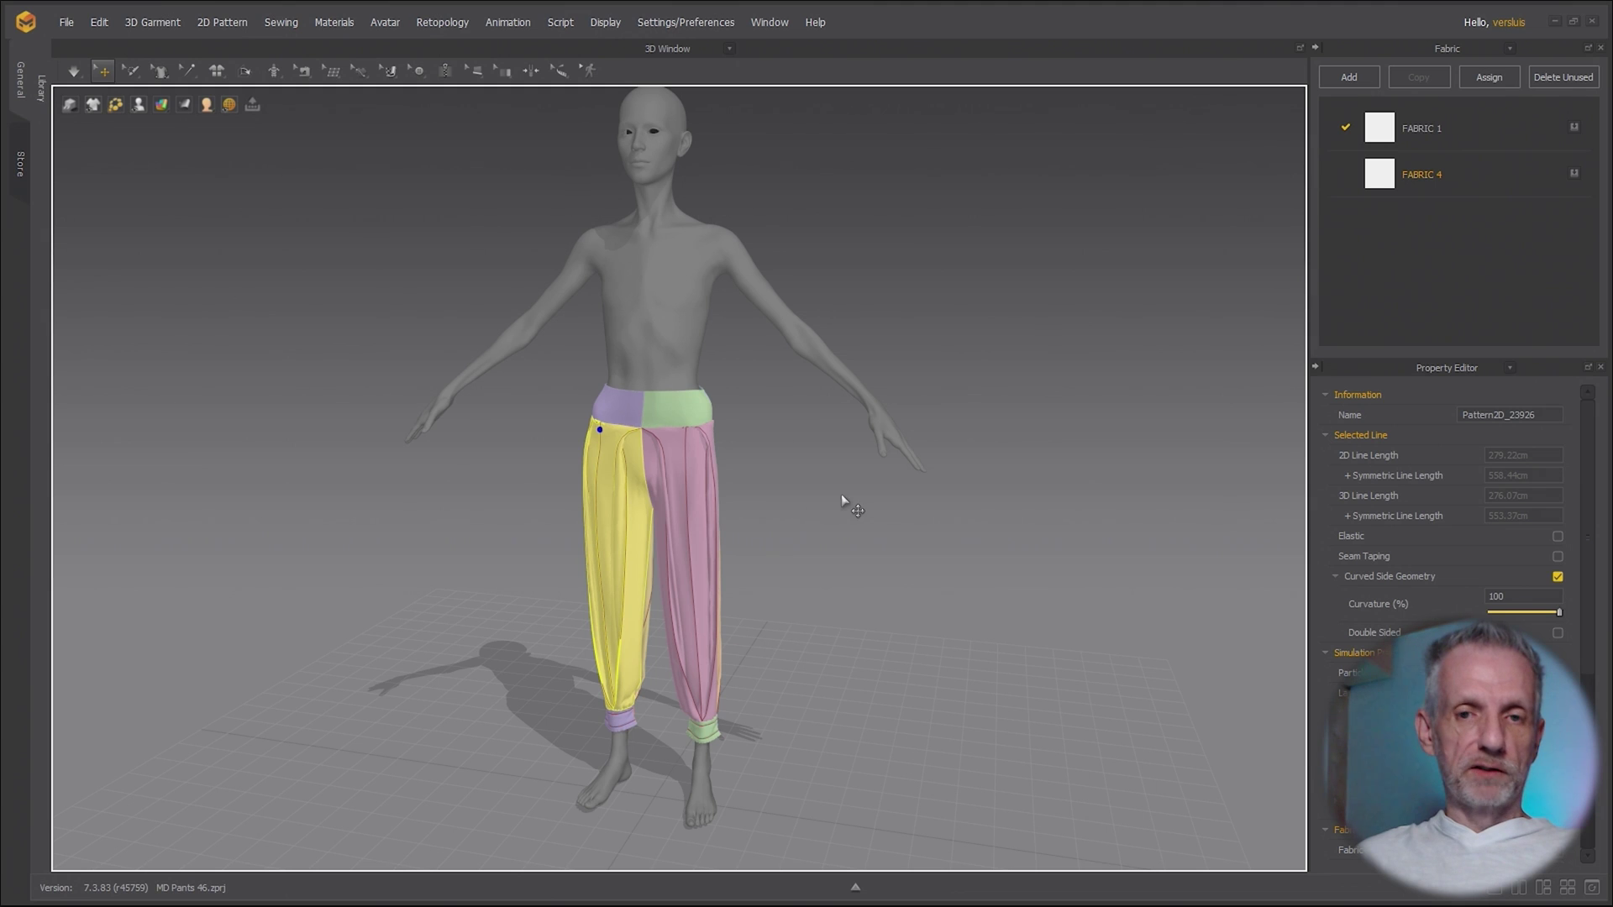
- Import G9 Base.obj through File > Import > OBJ
left_click(68, 19)
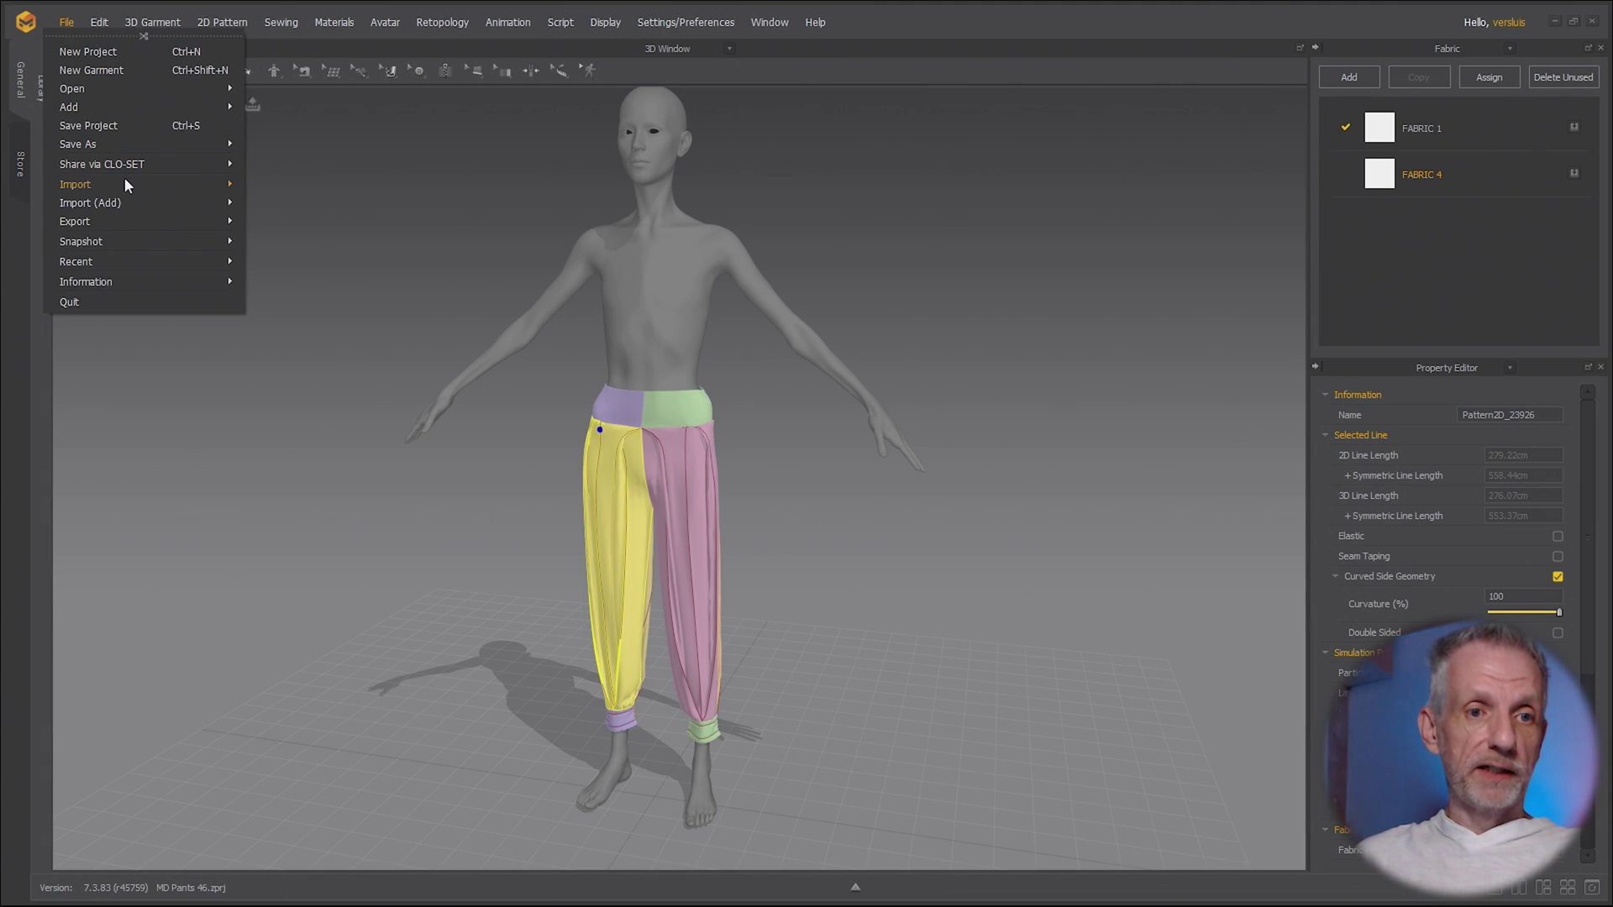
mouse_move(126, 180)
left_click(282, 196)
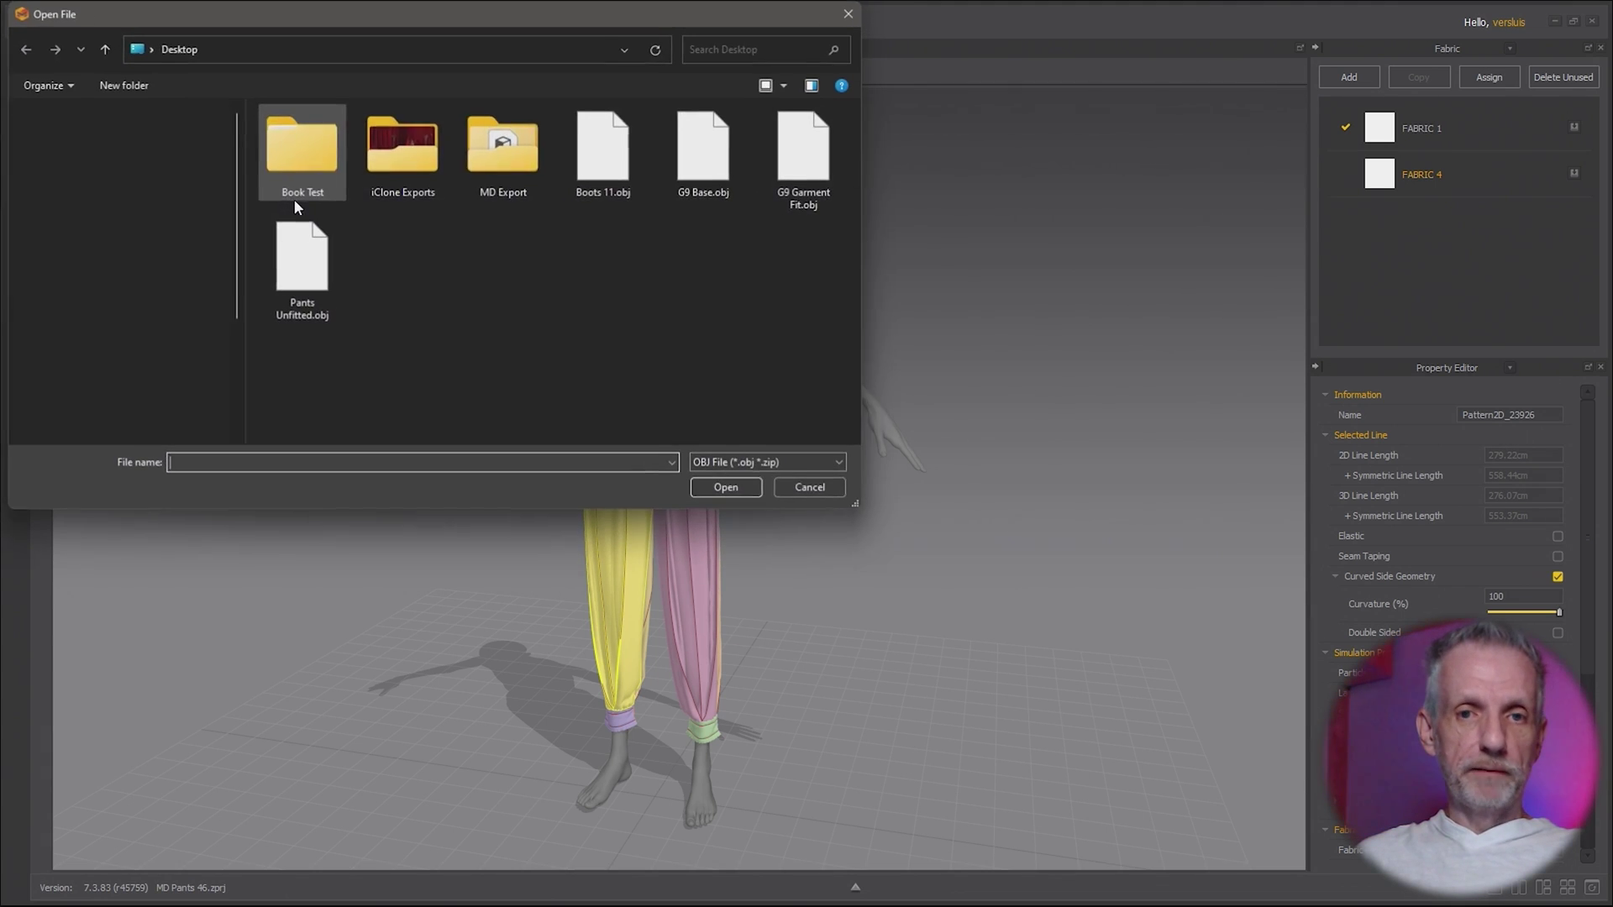
left_click(699, 172)
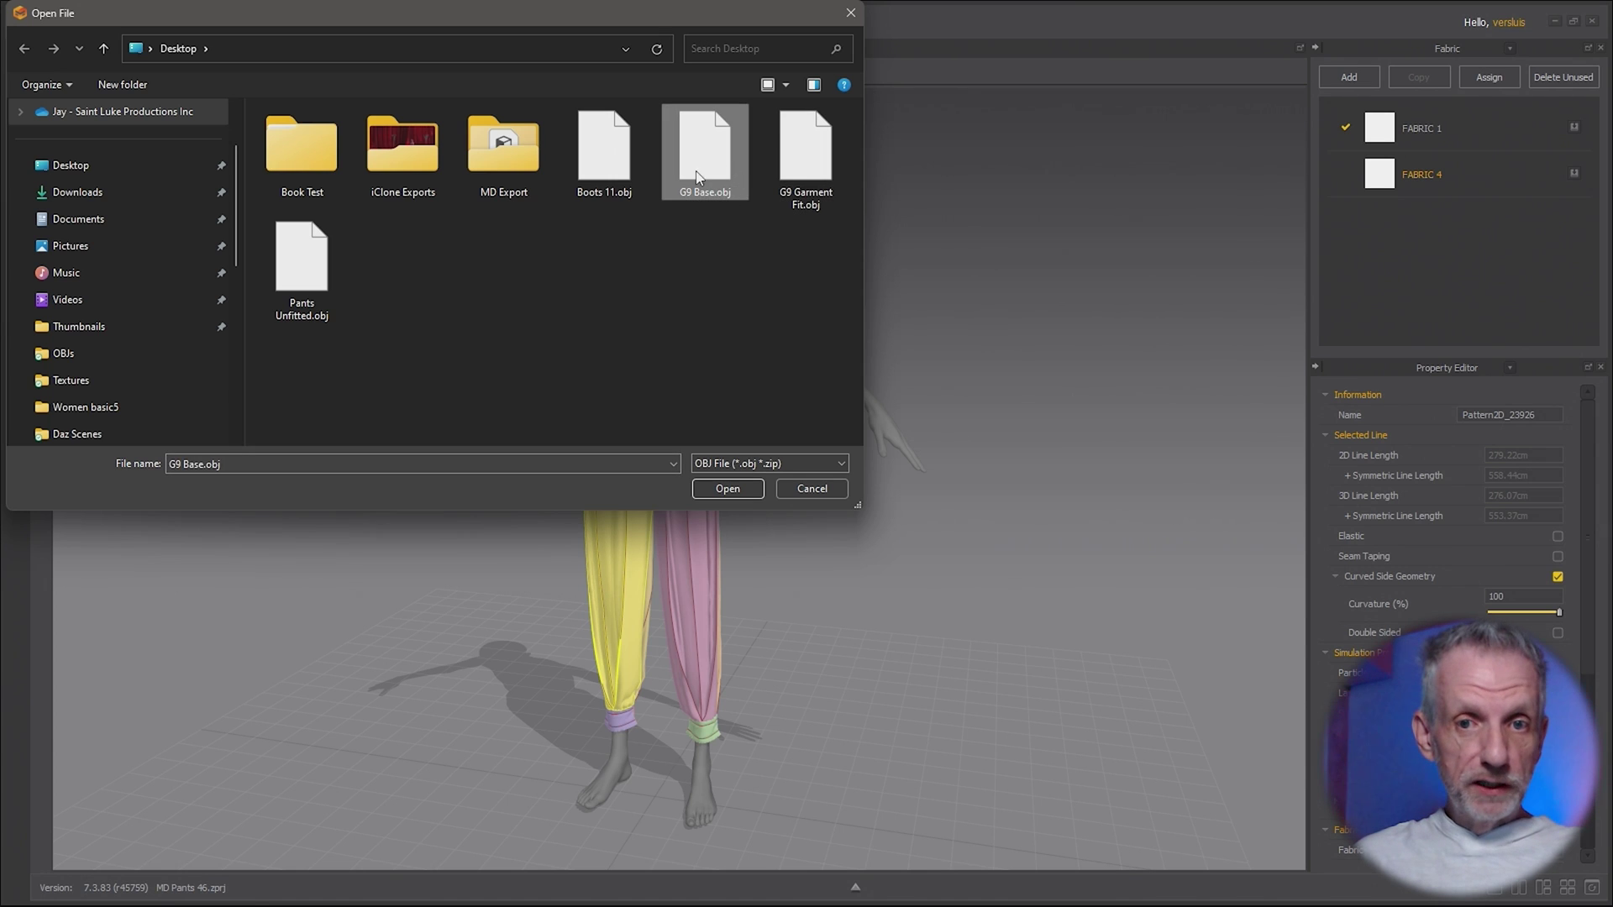
left_click(728, 489)
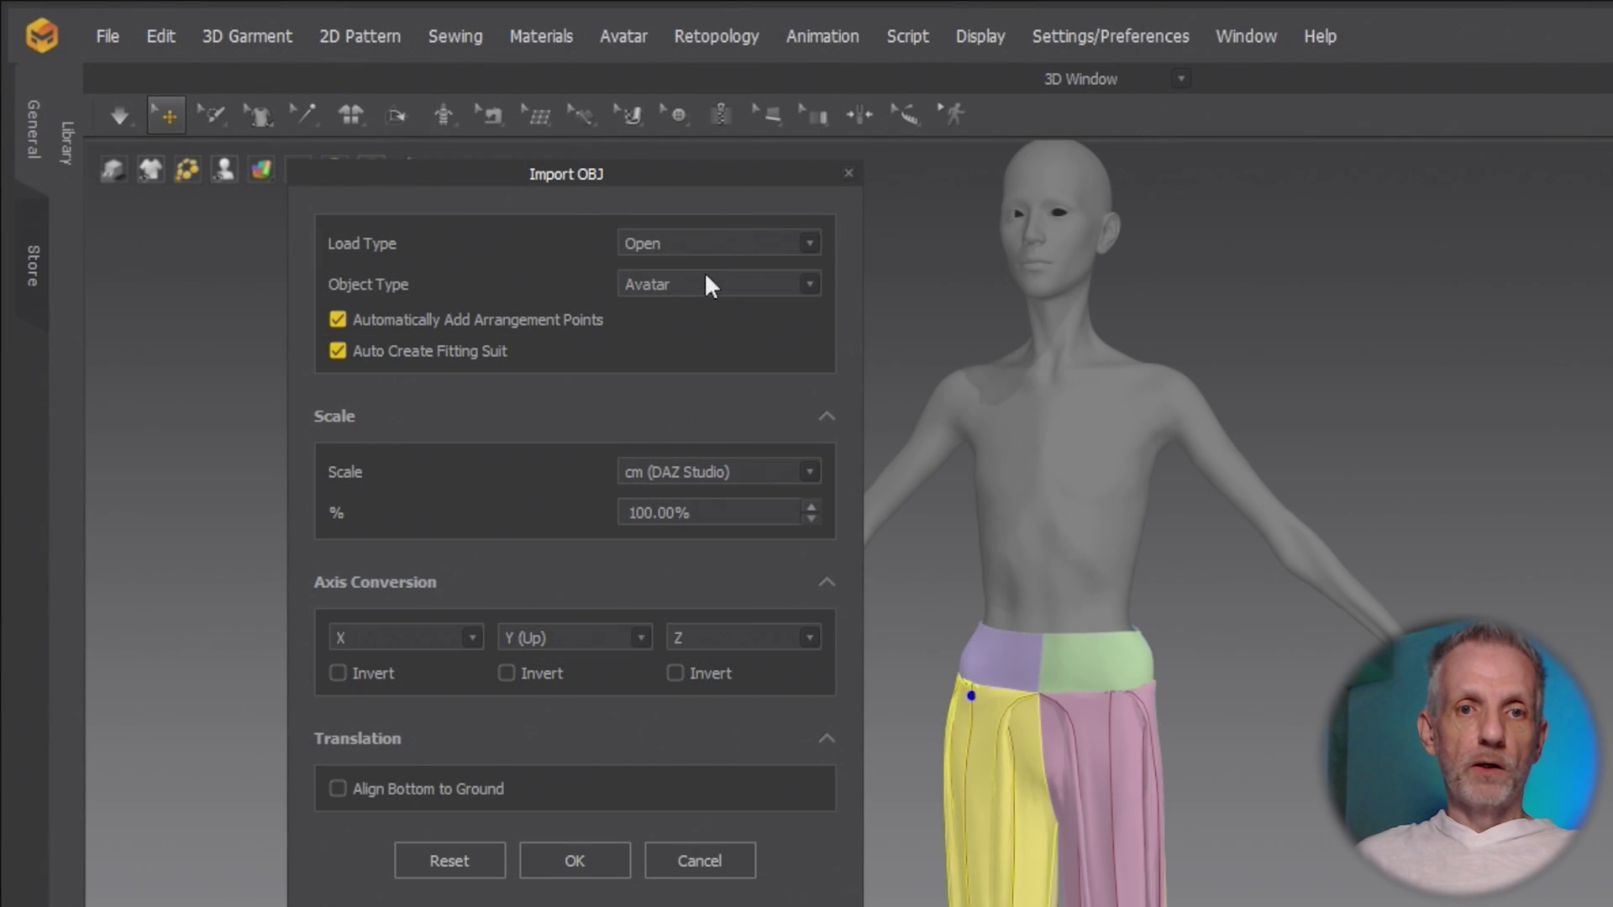
- Import it as a Morph Target with a Morphing Frame Count of 50
left_click(734, 281)
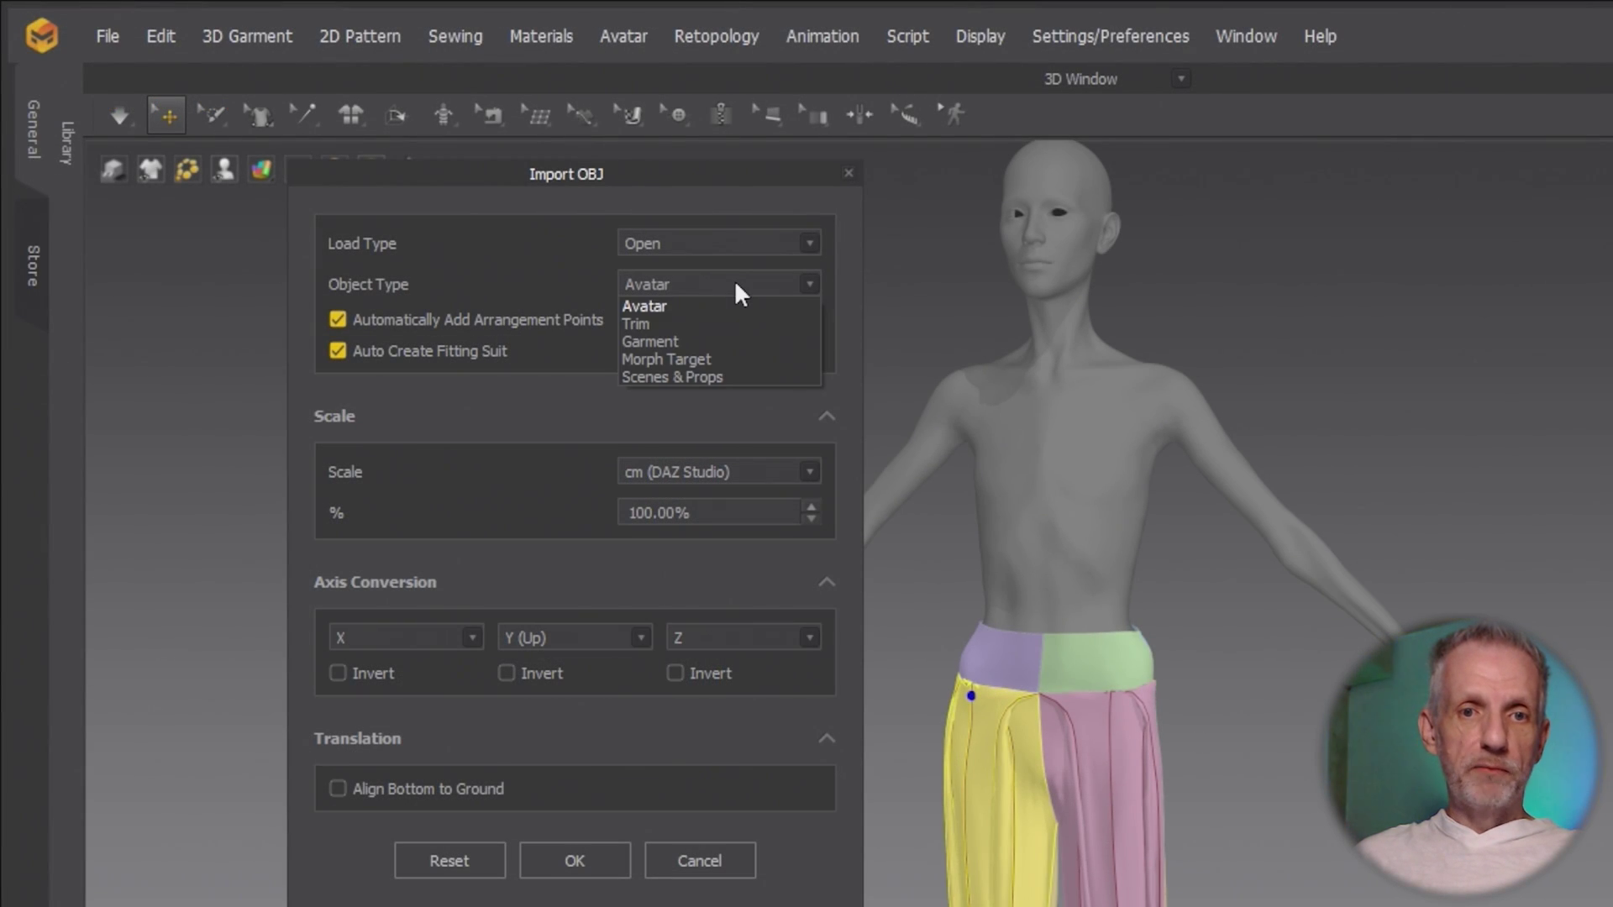
left_click(734, 359)
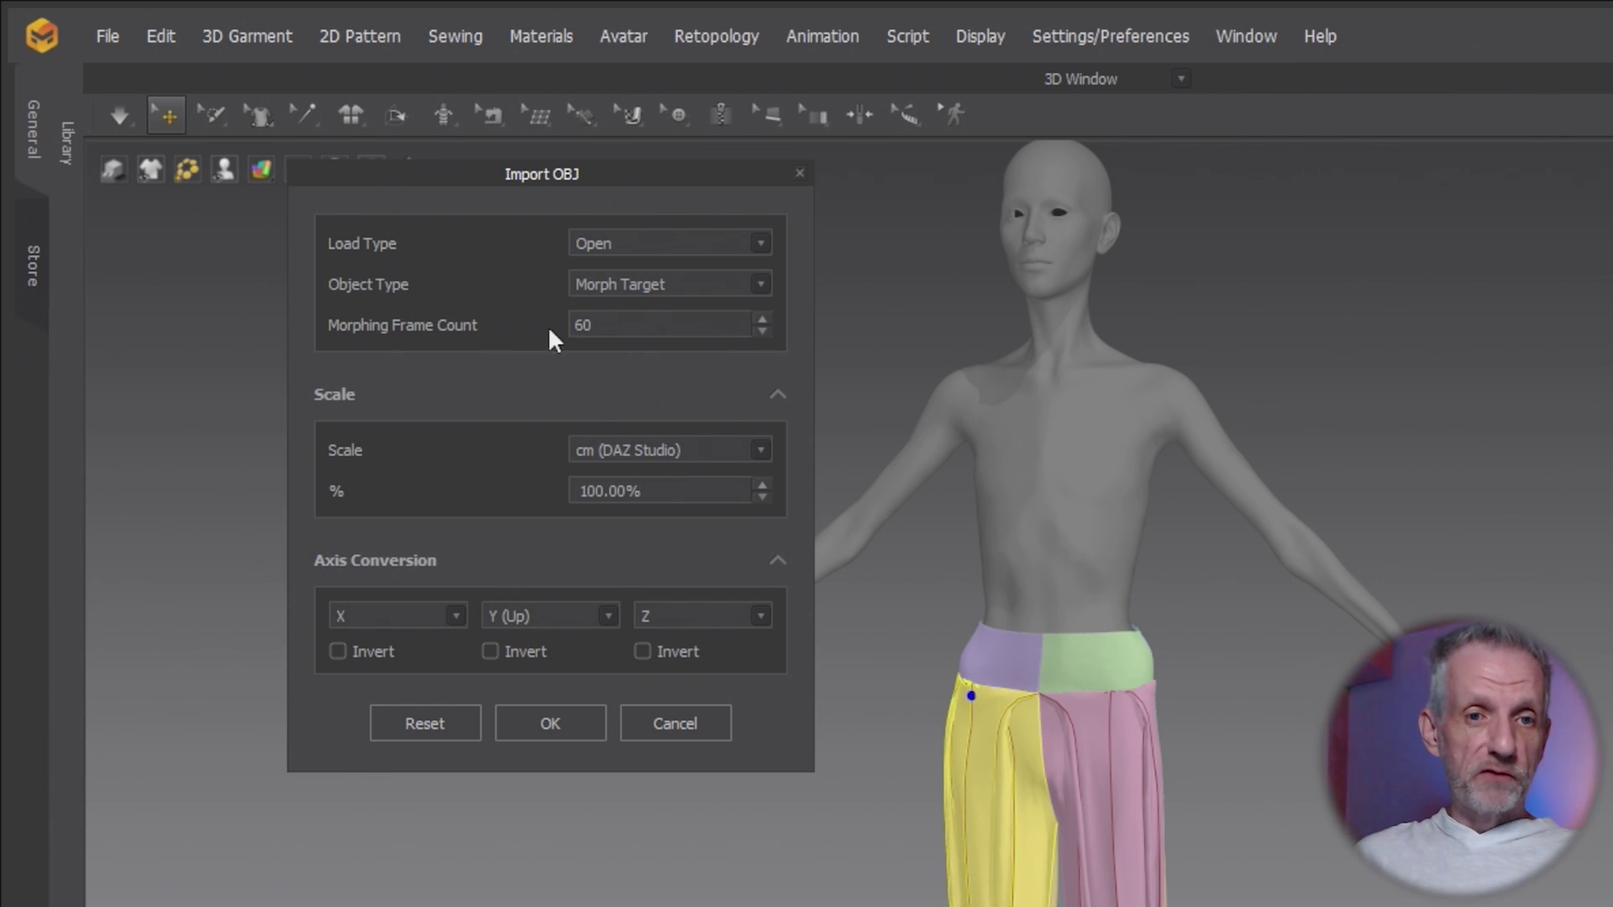
scroll(621, 324, "down", 1)
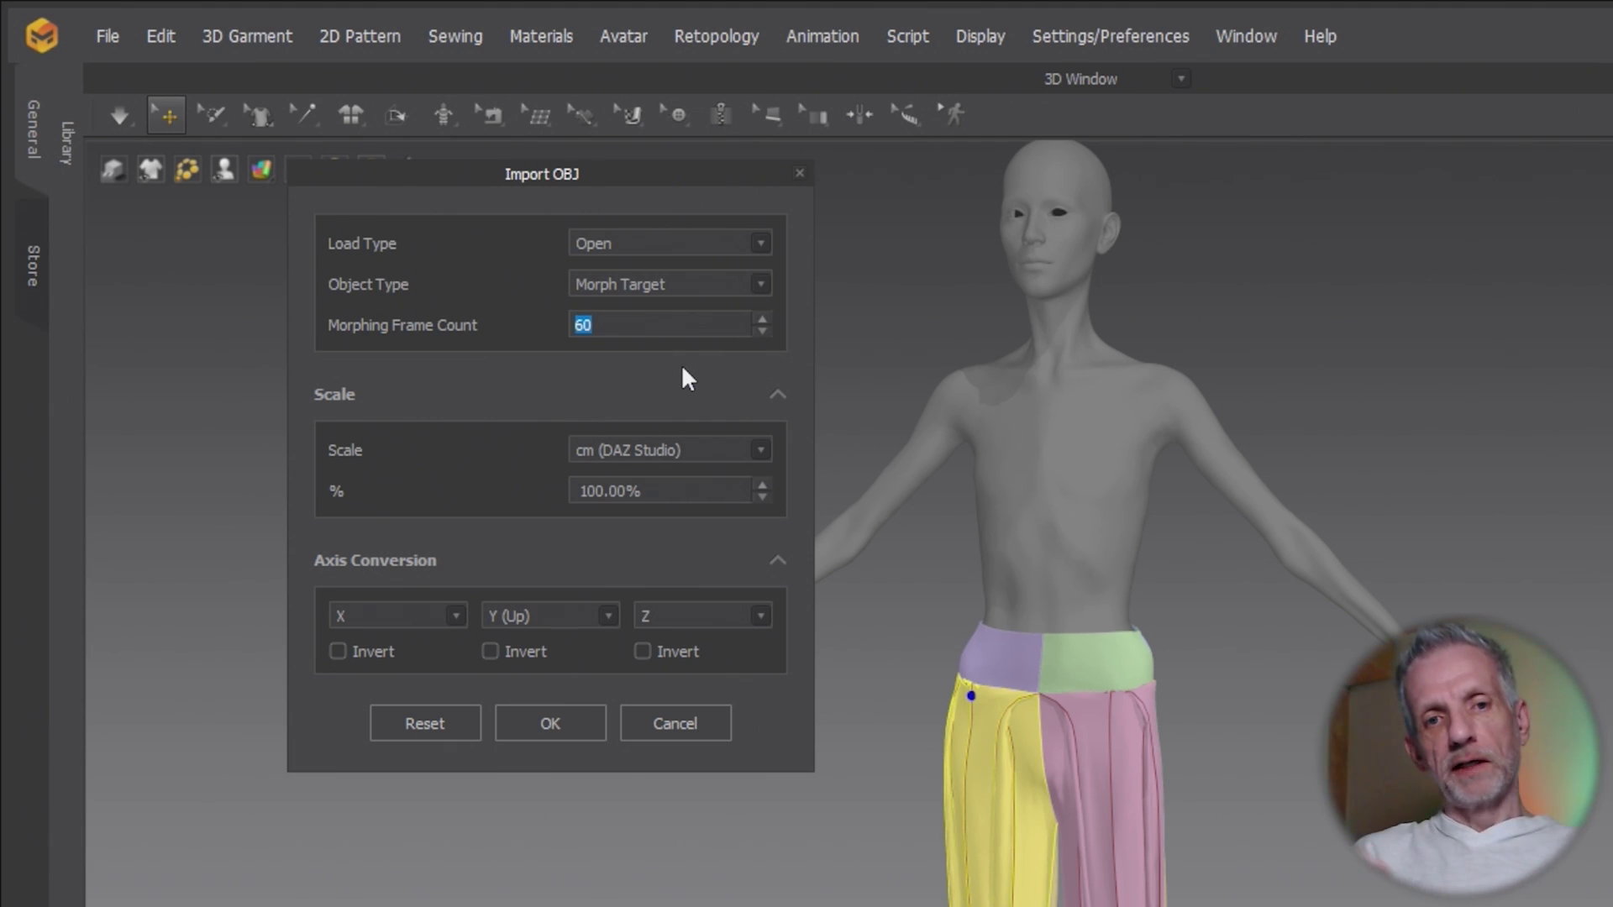
key("Down")
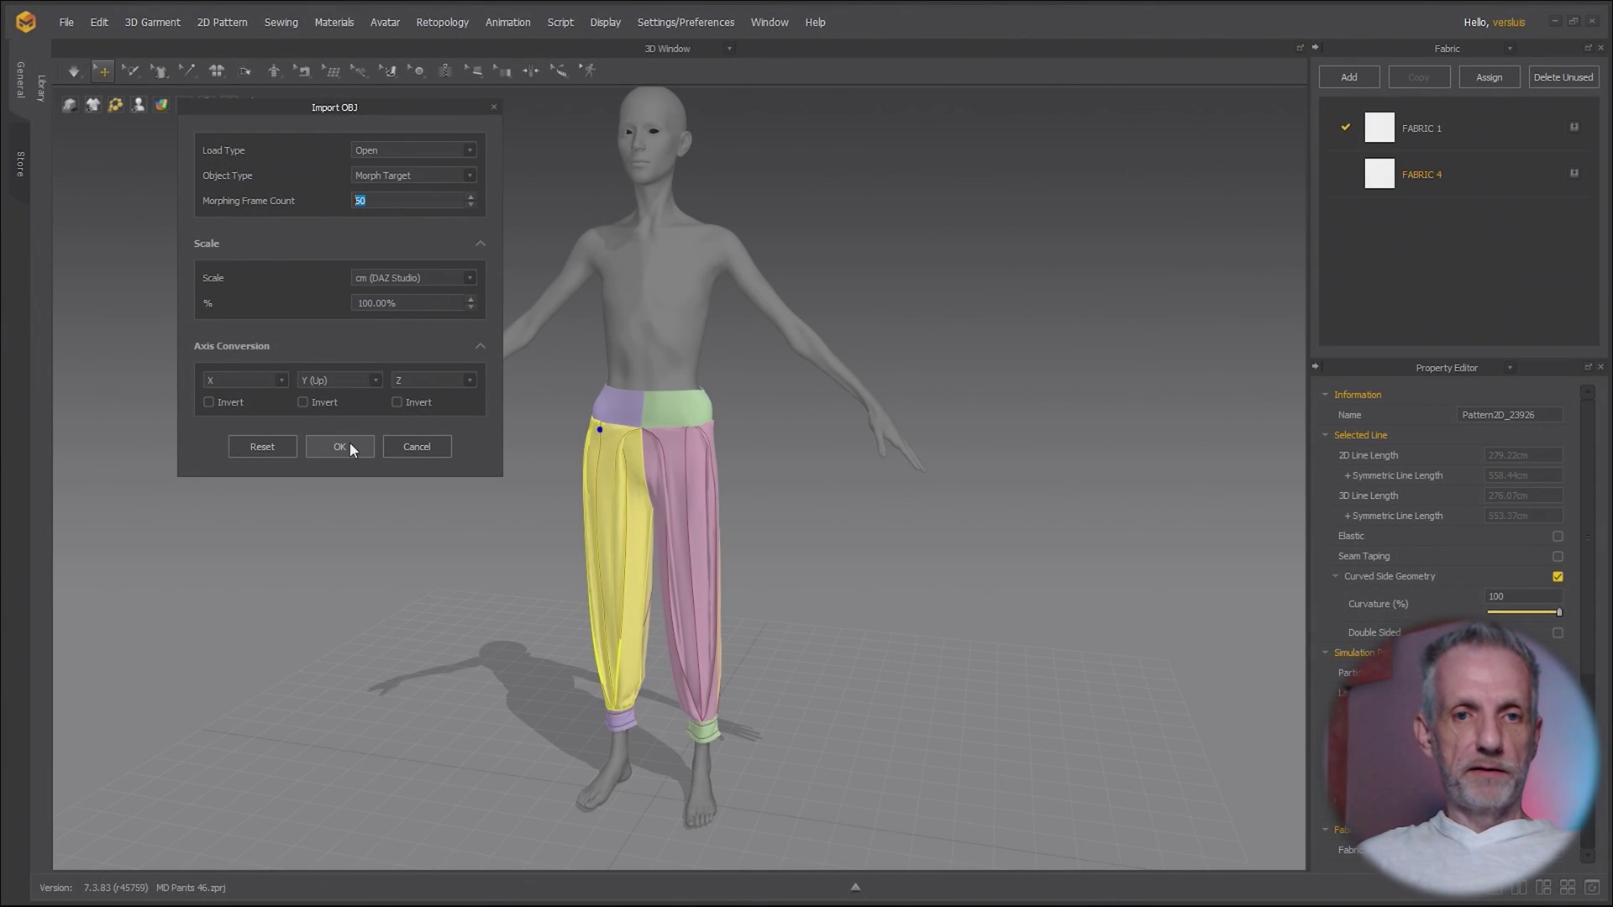
left_click(340, 447)
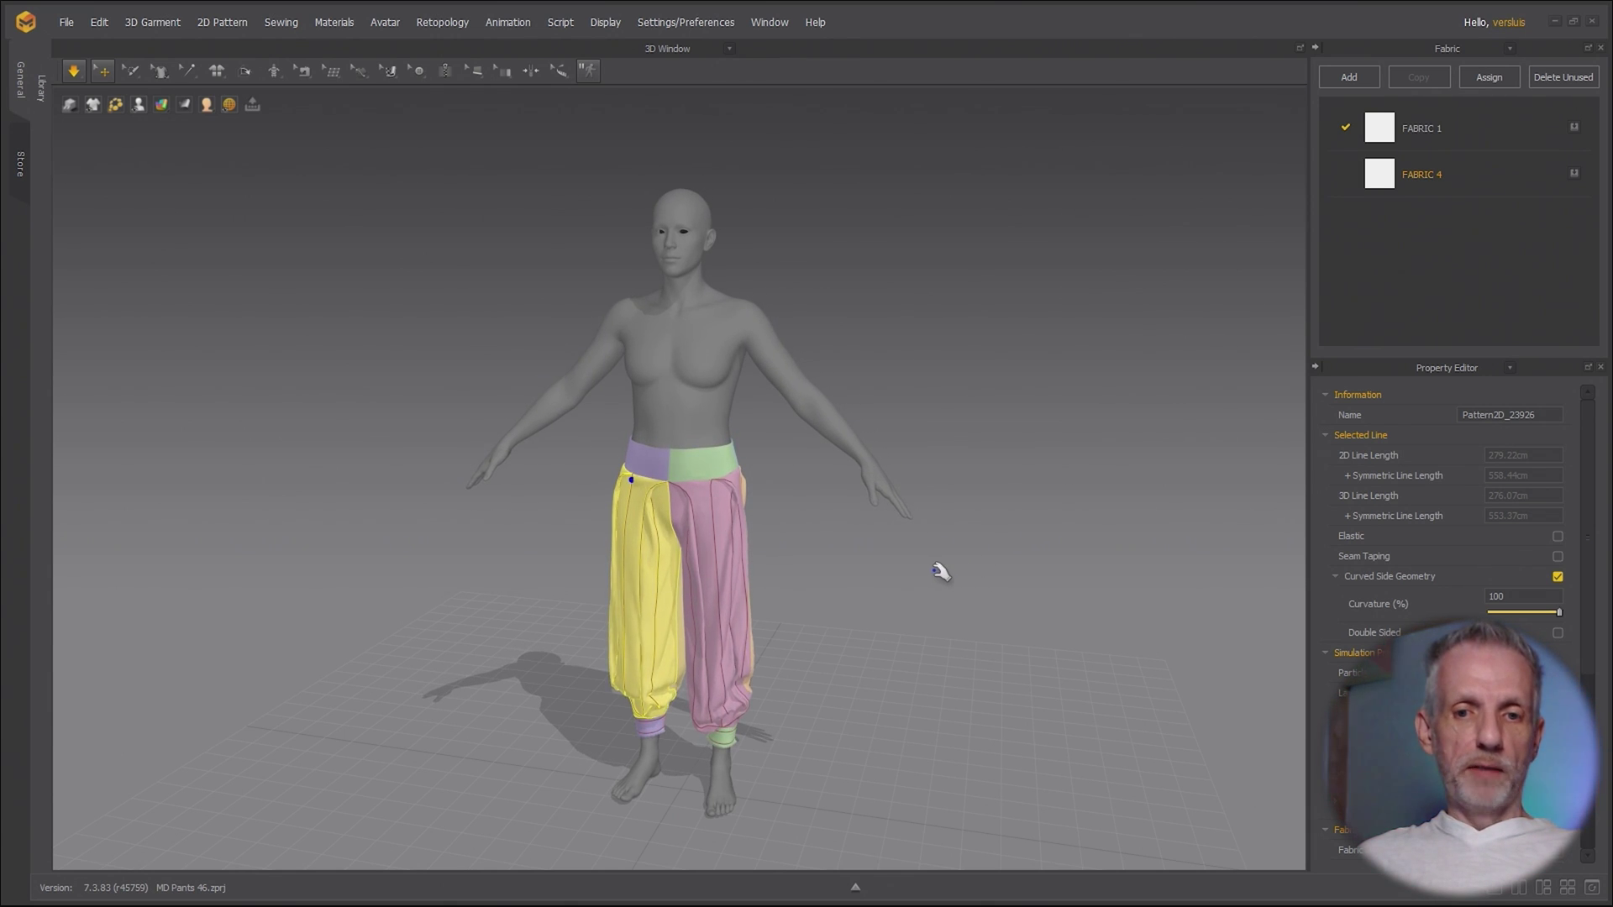
- Select the green waistband and start the cloth simulation on the morphing avatar
right_click_drag(875, 568, 932, 547)
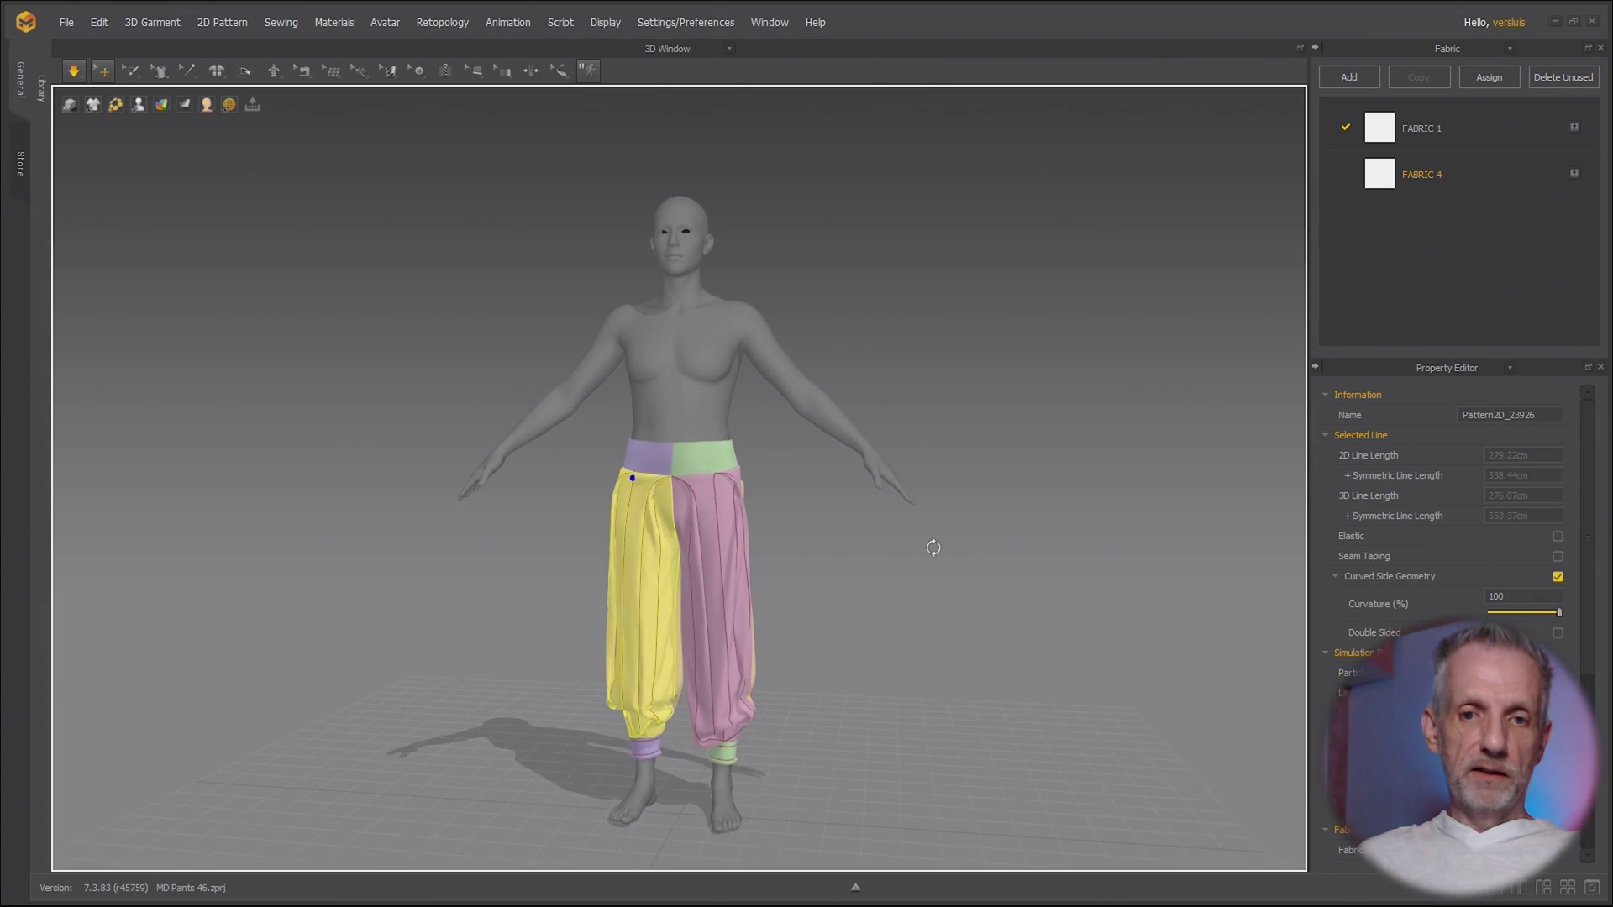
scroll(920, 538, "up", 2)
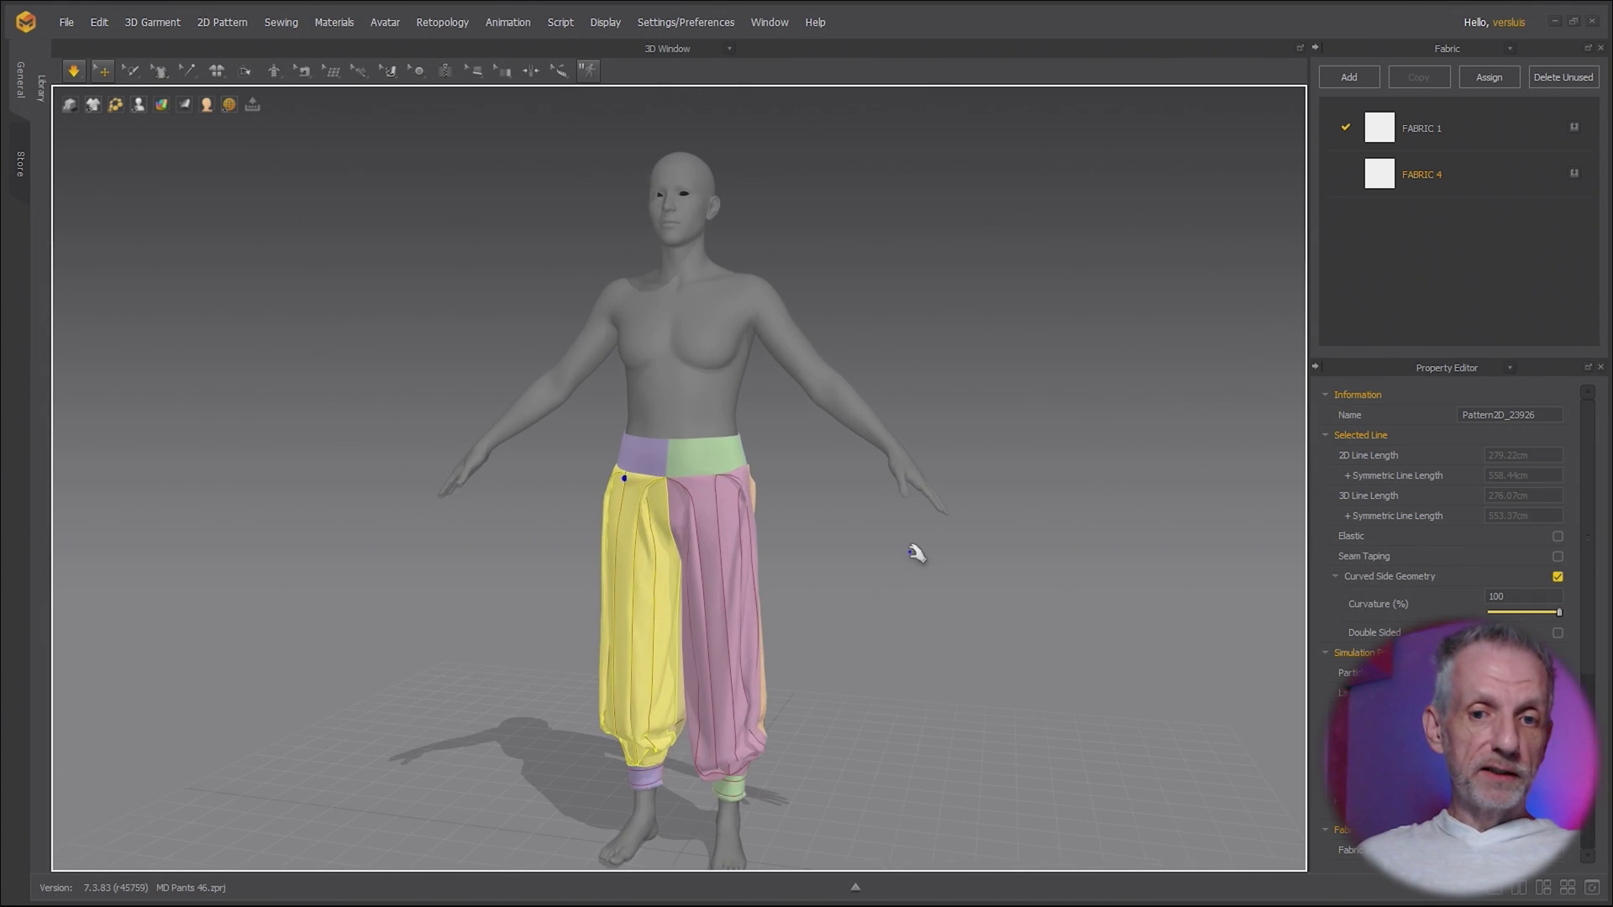
scroll(914, 542, "up", 3)
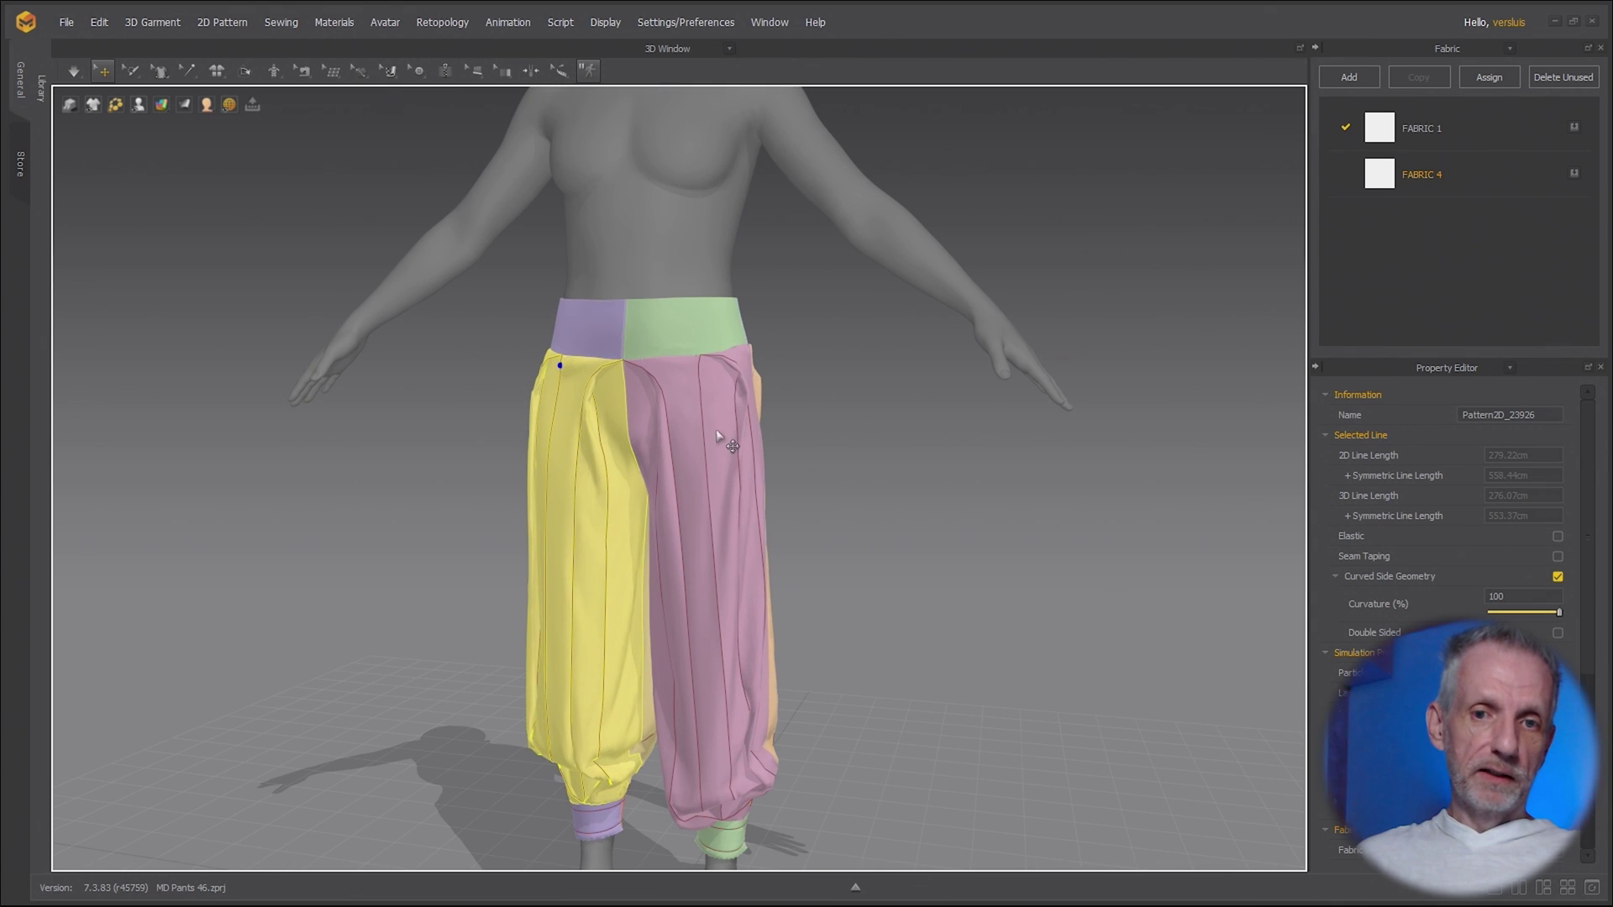
left_click(713, 332)
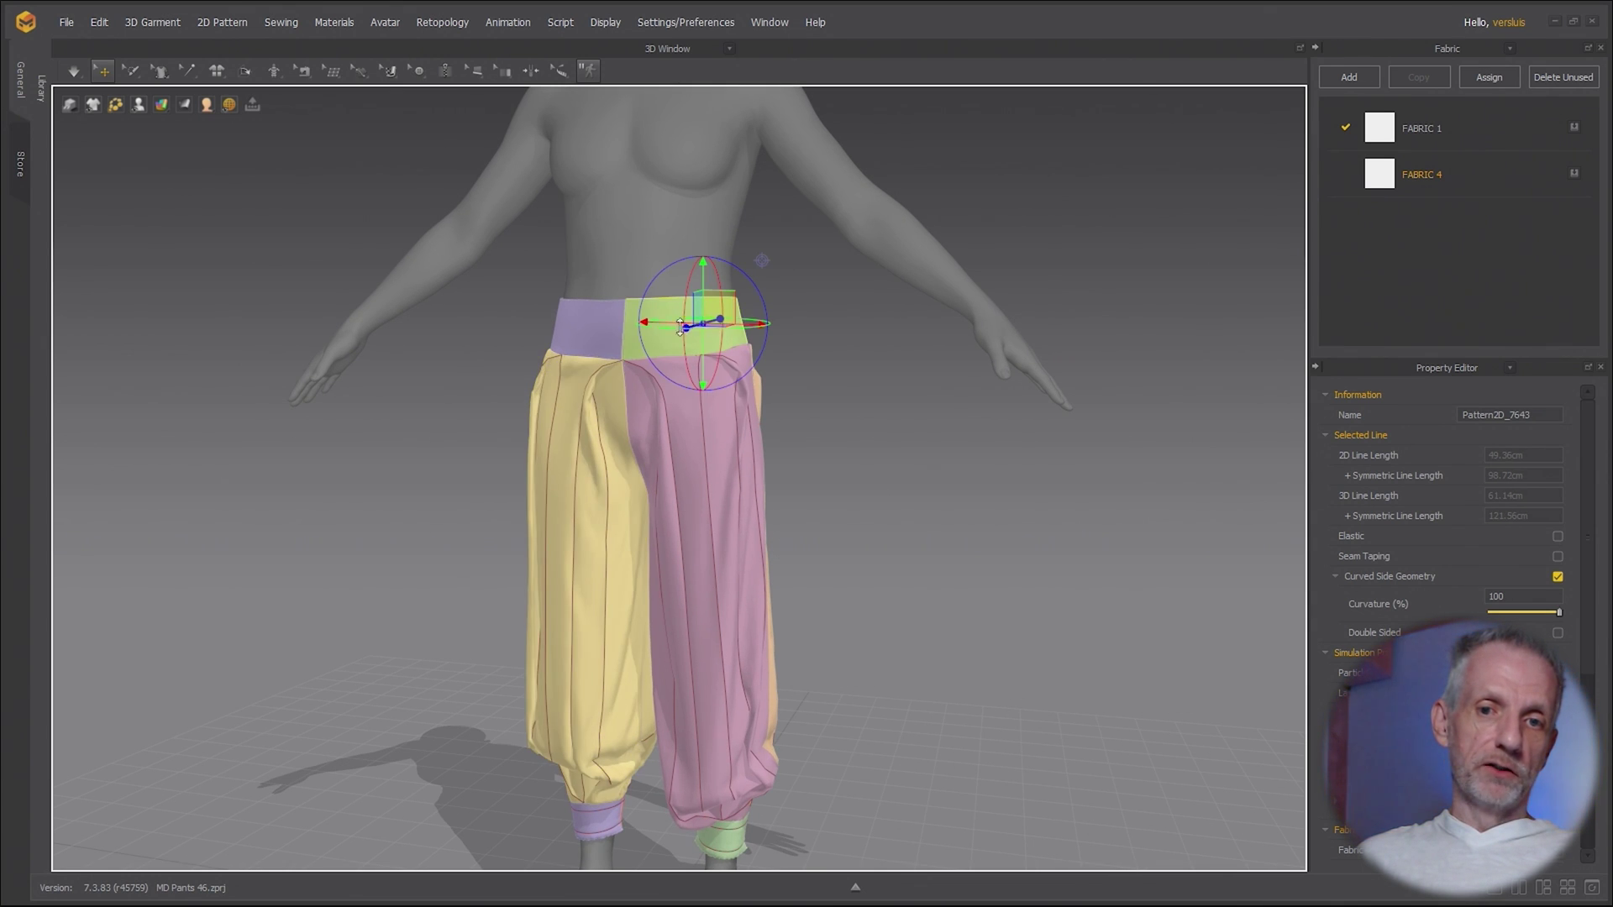
key("space")
- Inspect the re-draped pants from the side and below, then switch to DAZ Studio
right_click_drag(680, 328, 871, 493)
scroll(868, 496, "down", 5)
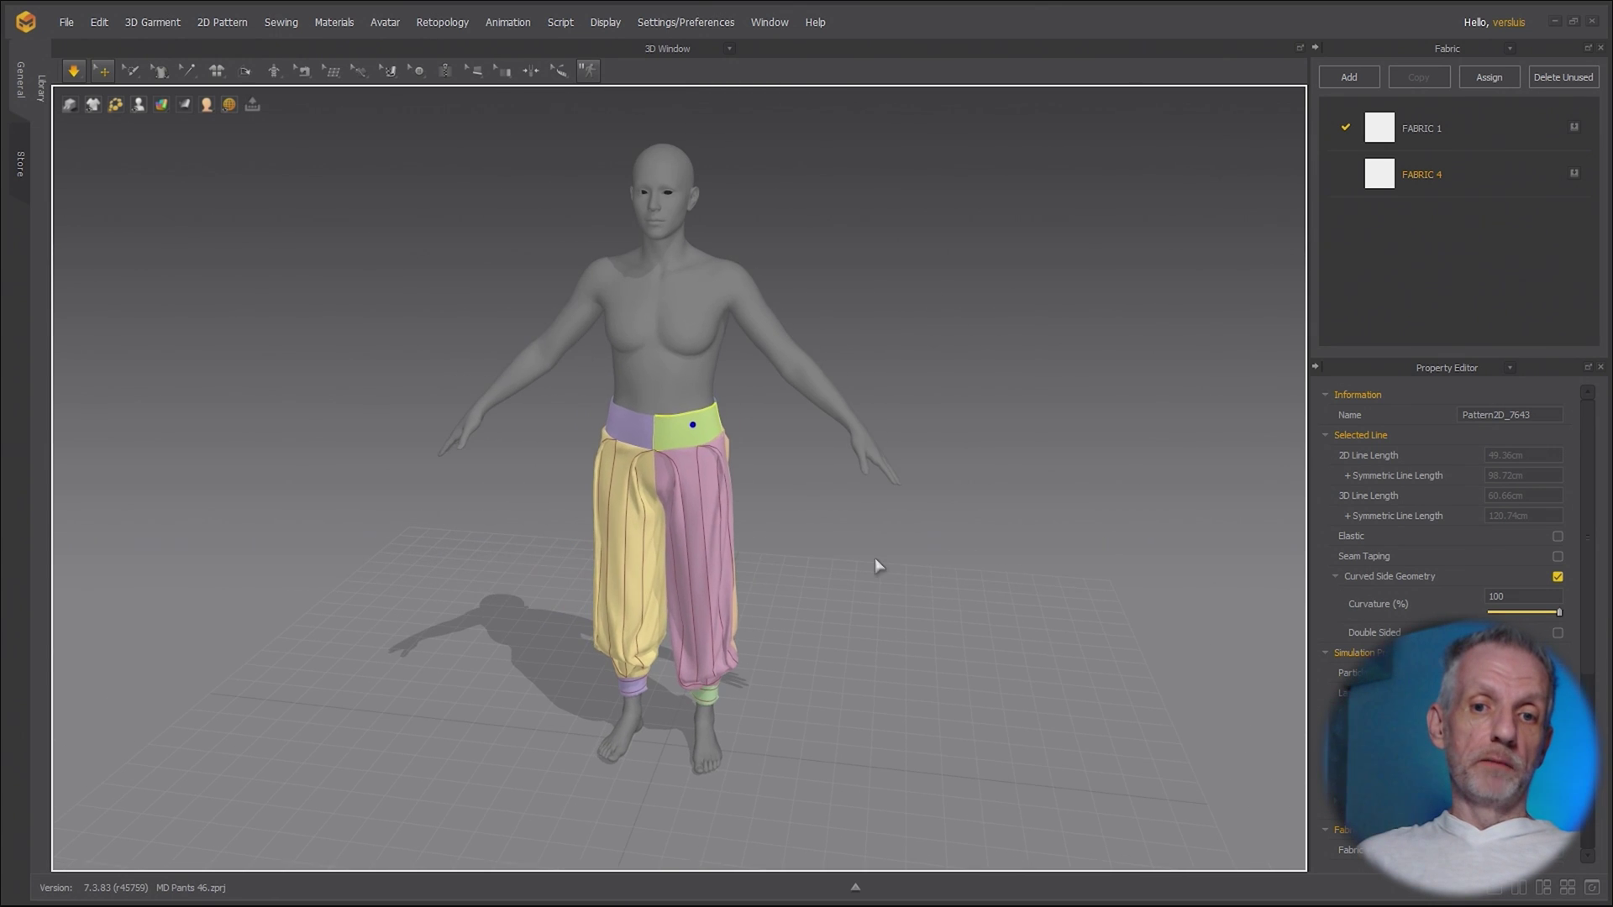
right_click_drag(875, 558, 854, 527)
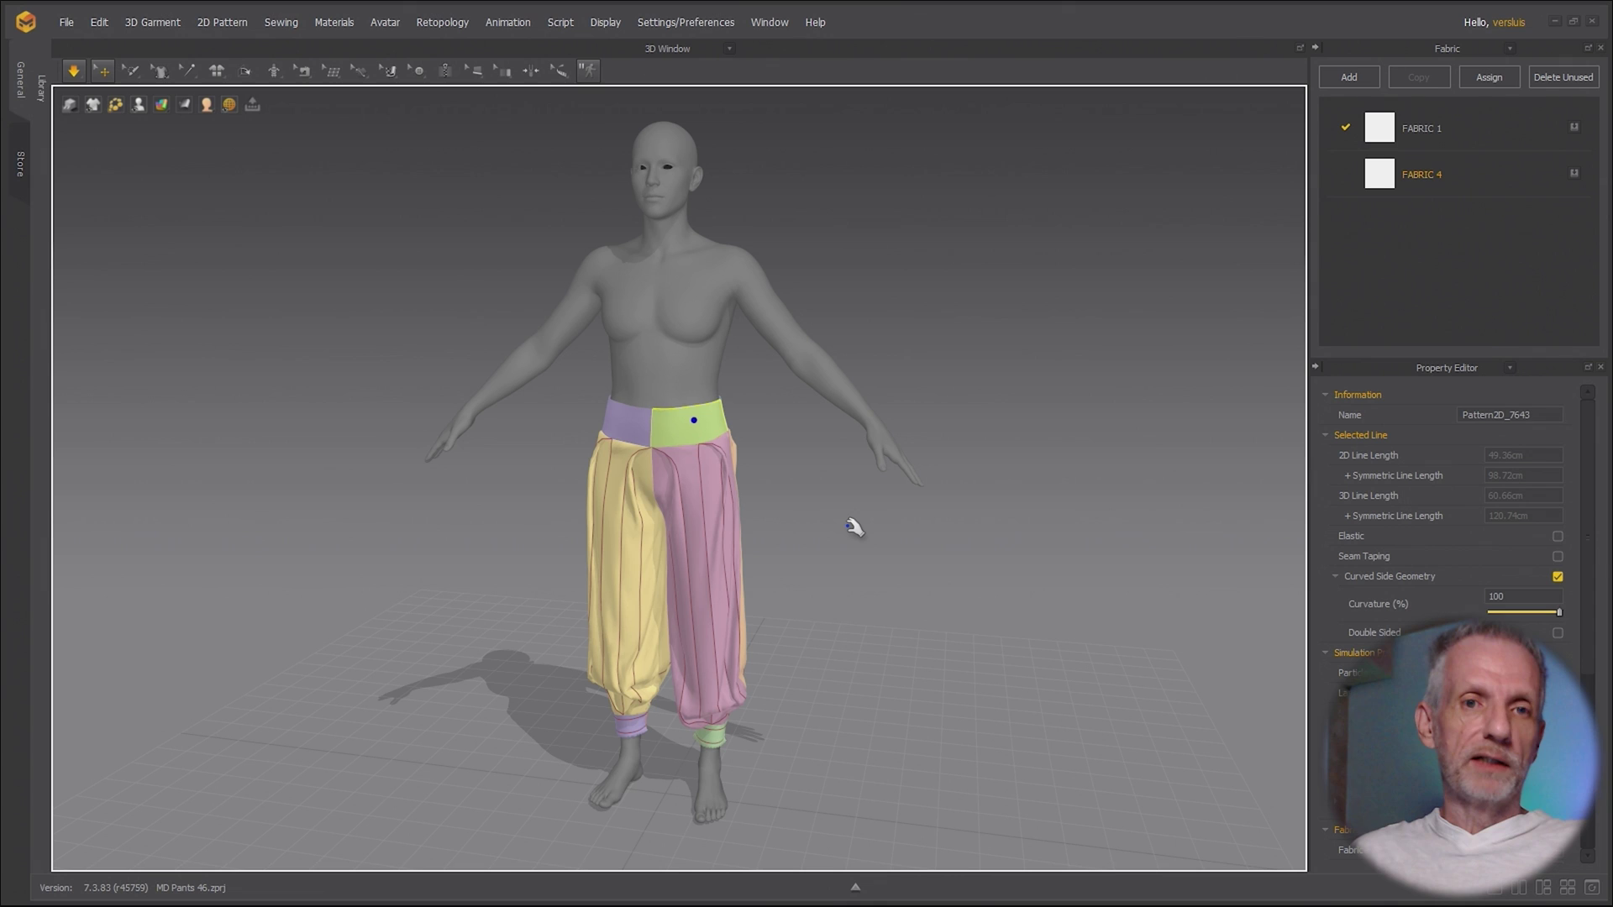
key("alt+Tab")
key("alt+Tab")
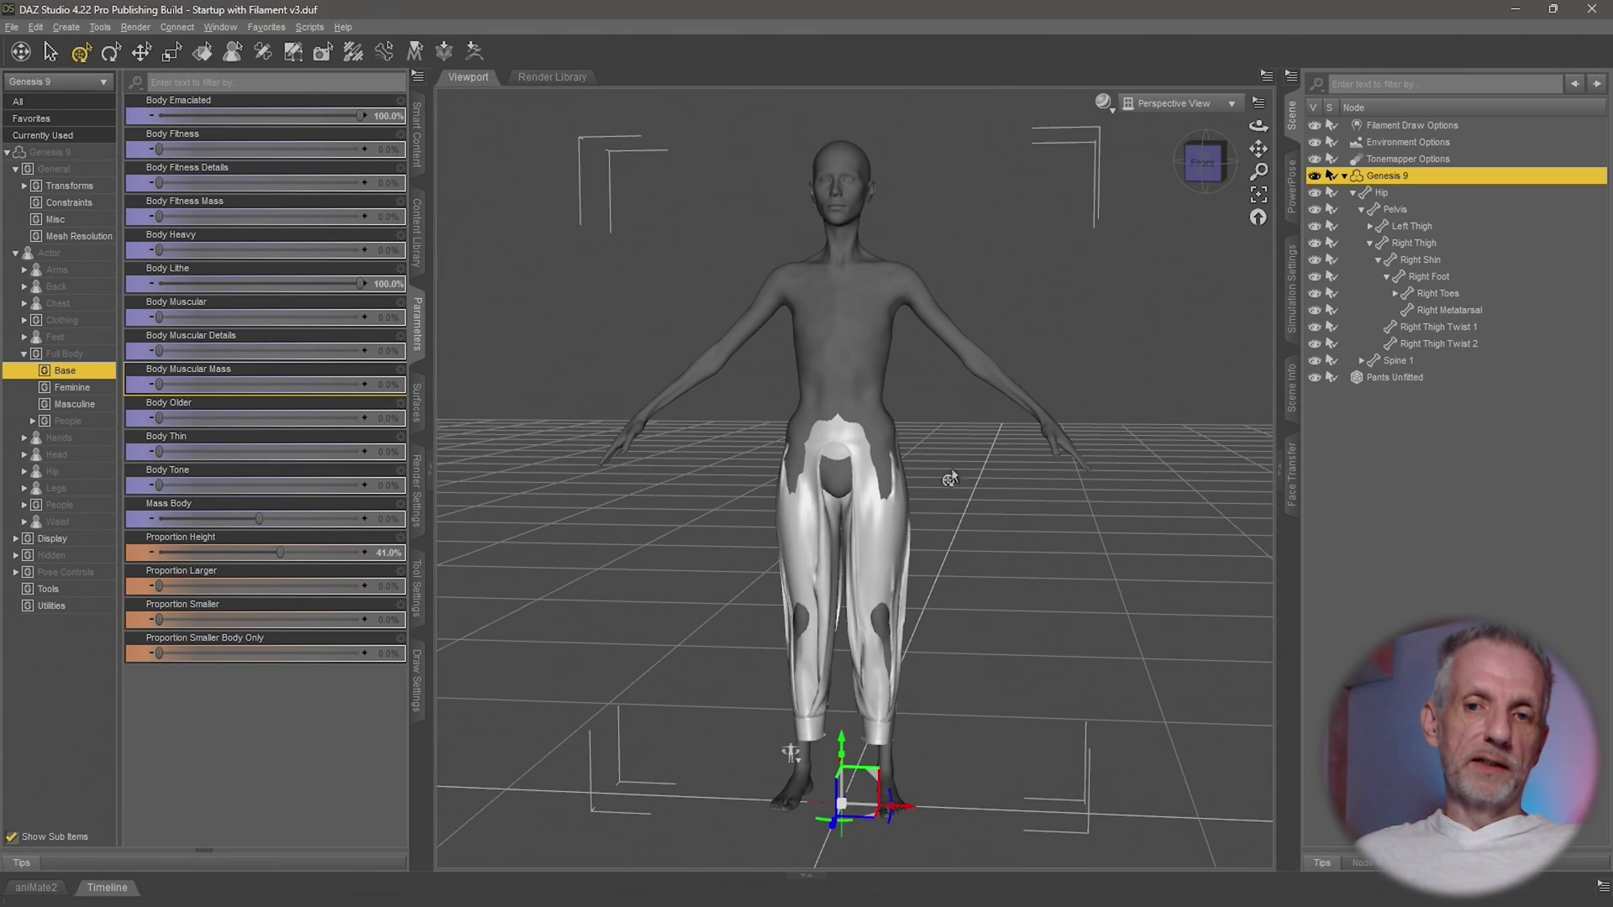
- Delete Pants Unfitted from the DAZ Studio scene
left_click_drag(934, 455, 934, 456, "alt")
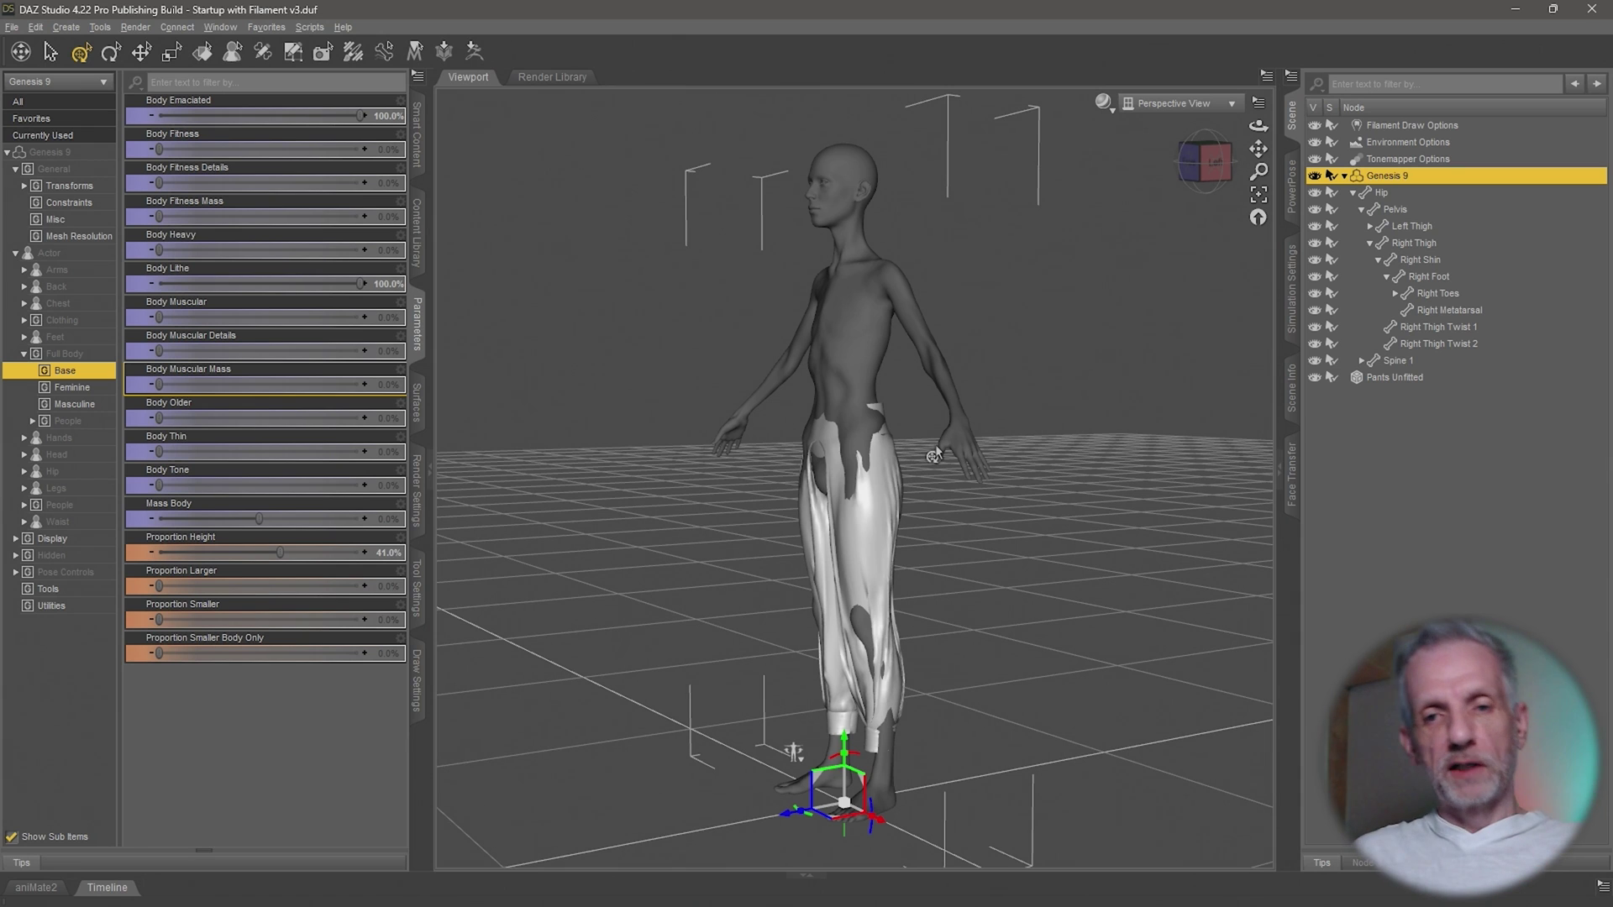
left_click_drag(806, 474, 861, 499)
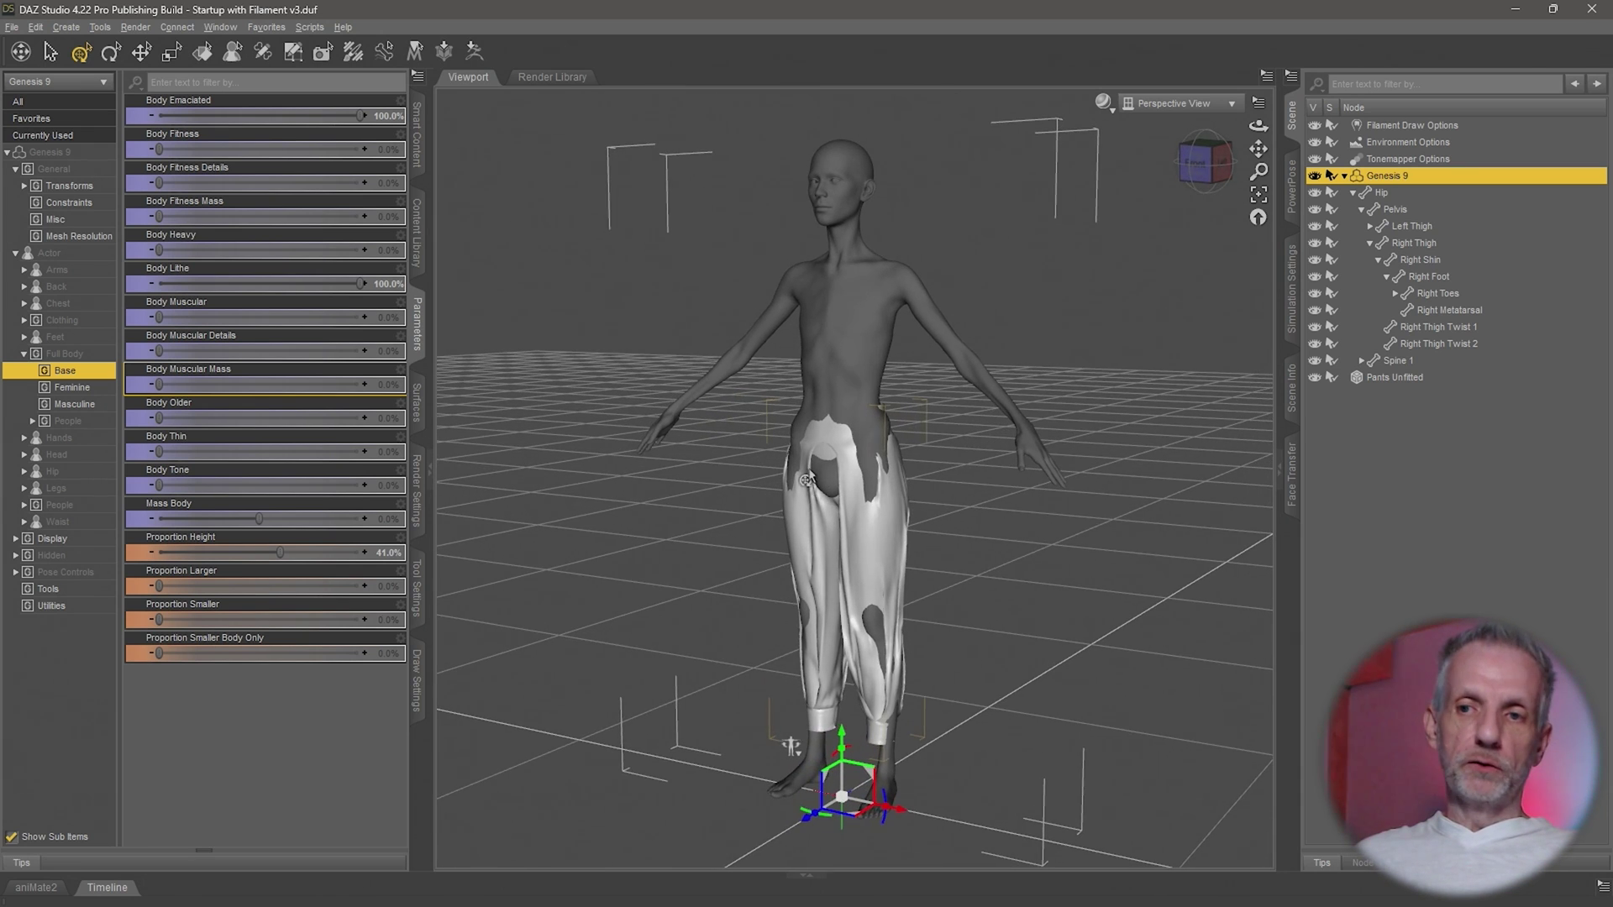
left_click(1399, 378)
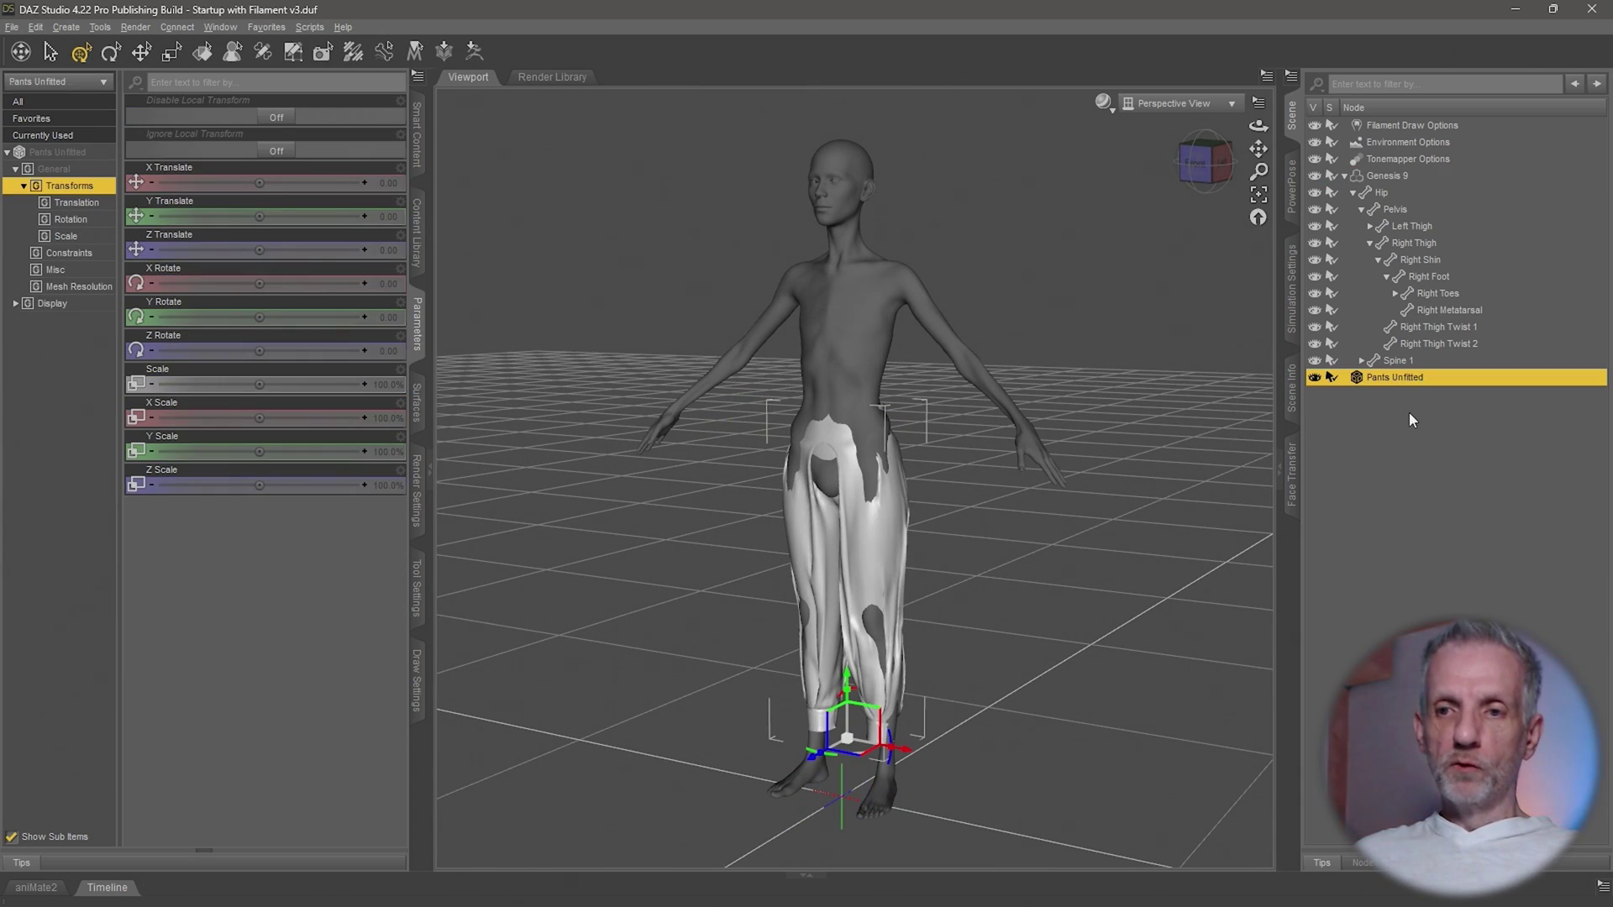
key("Delete")
- Set Genesis 9's Body Lithe to 0% and reset Proportion Height
left_click(1406, 176)
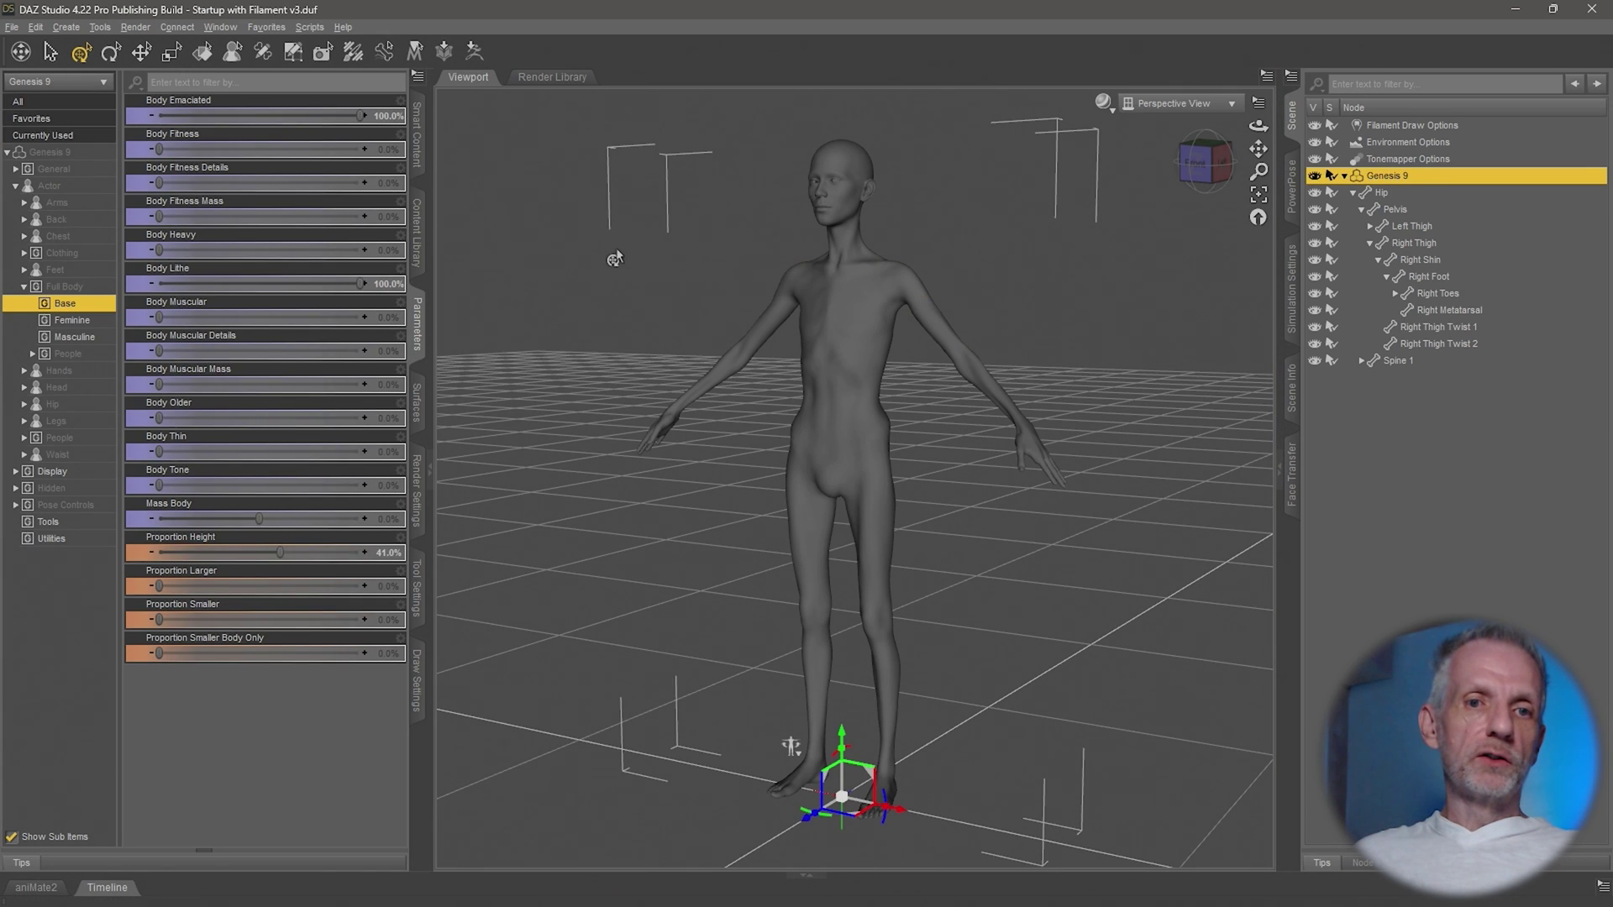
left_click(50, 140)
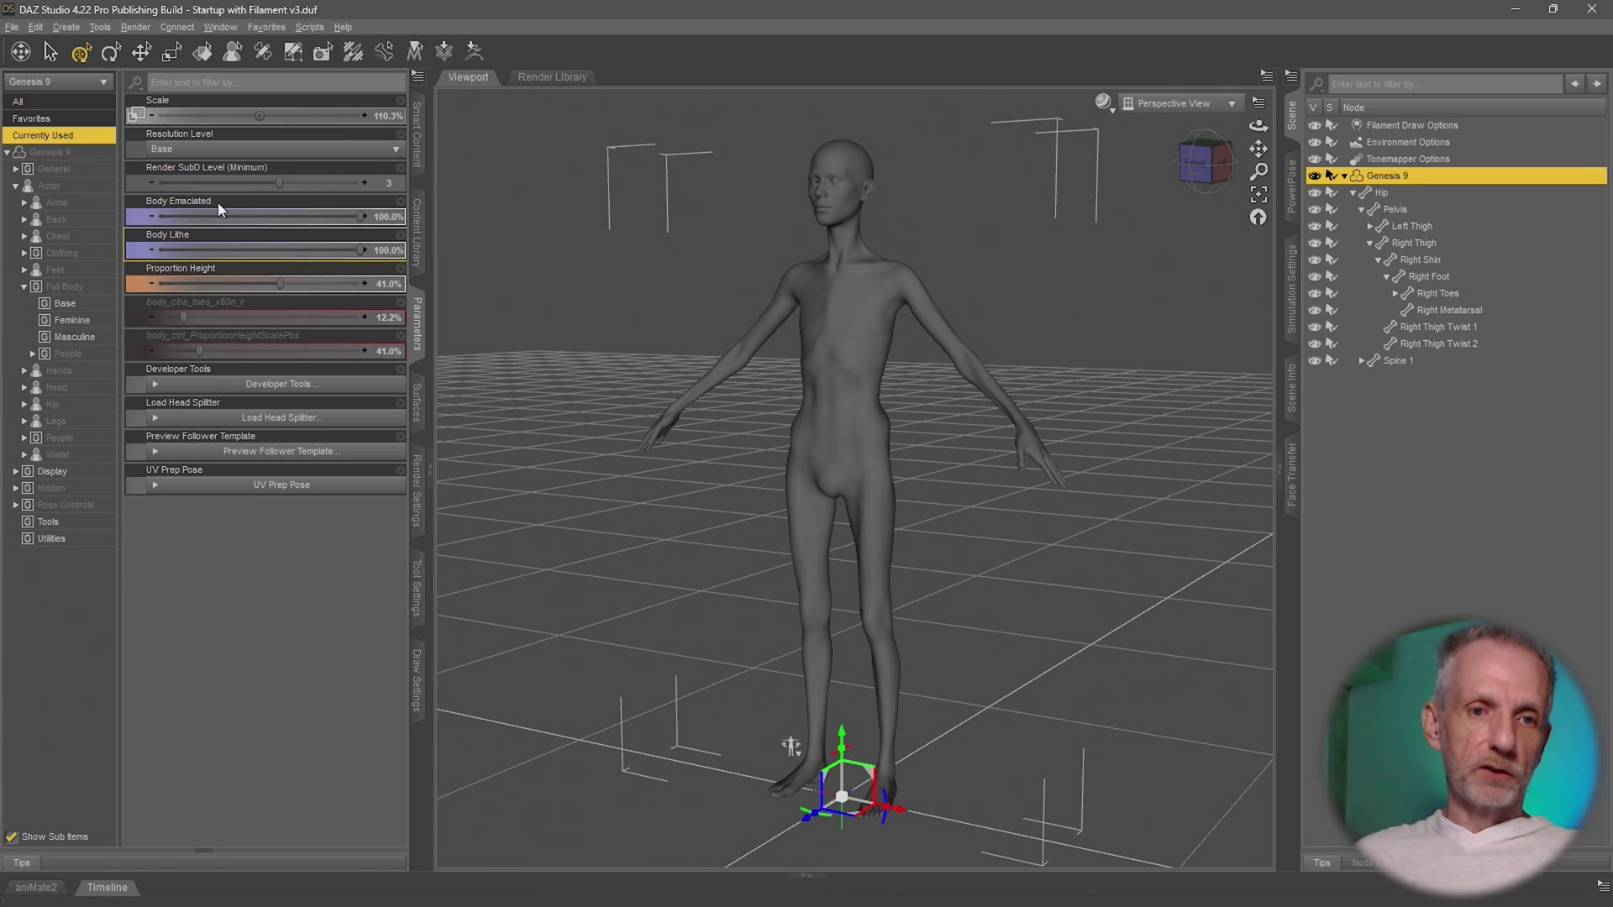
left_click_drag(290, 252, 160, 252)
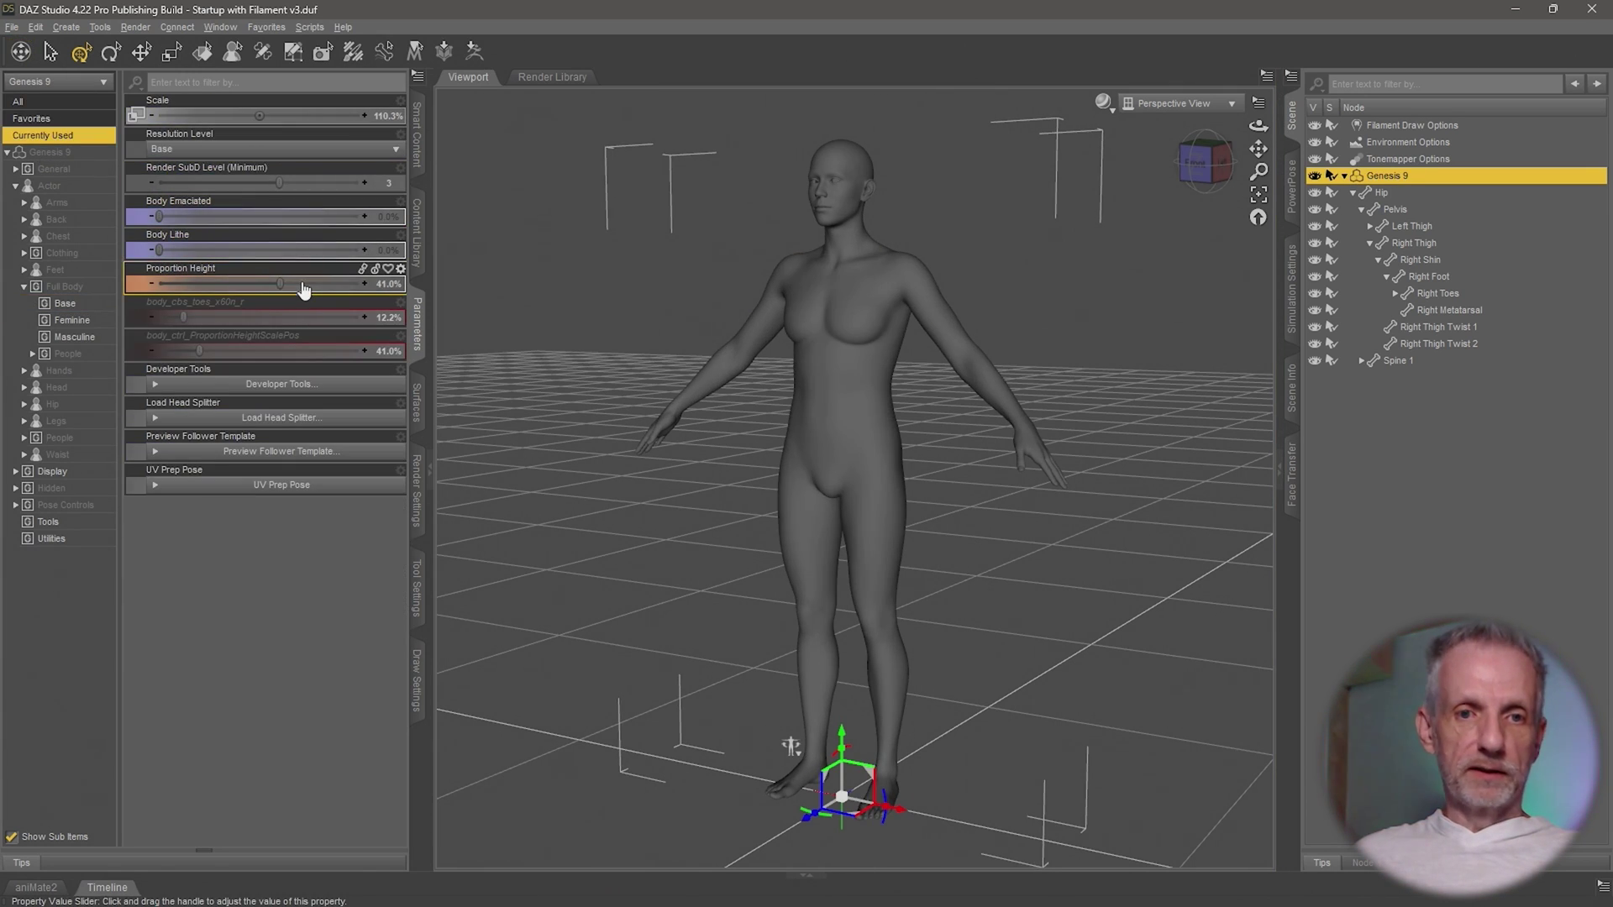
left_click_drag(304, 289, 261, 285)
key("alt+Tab")
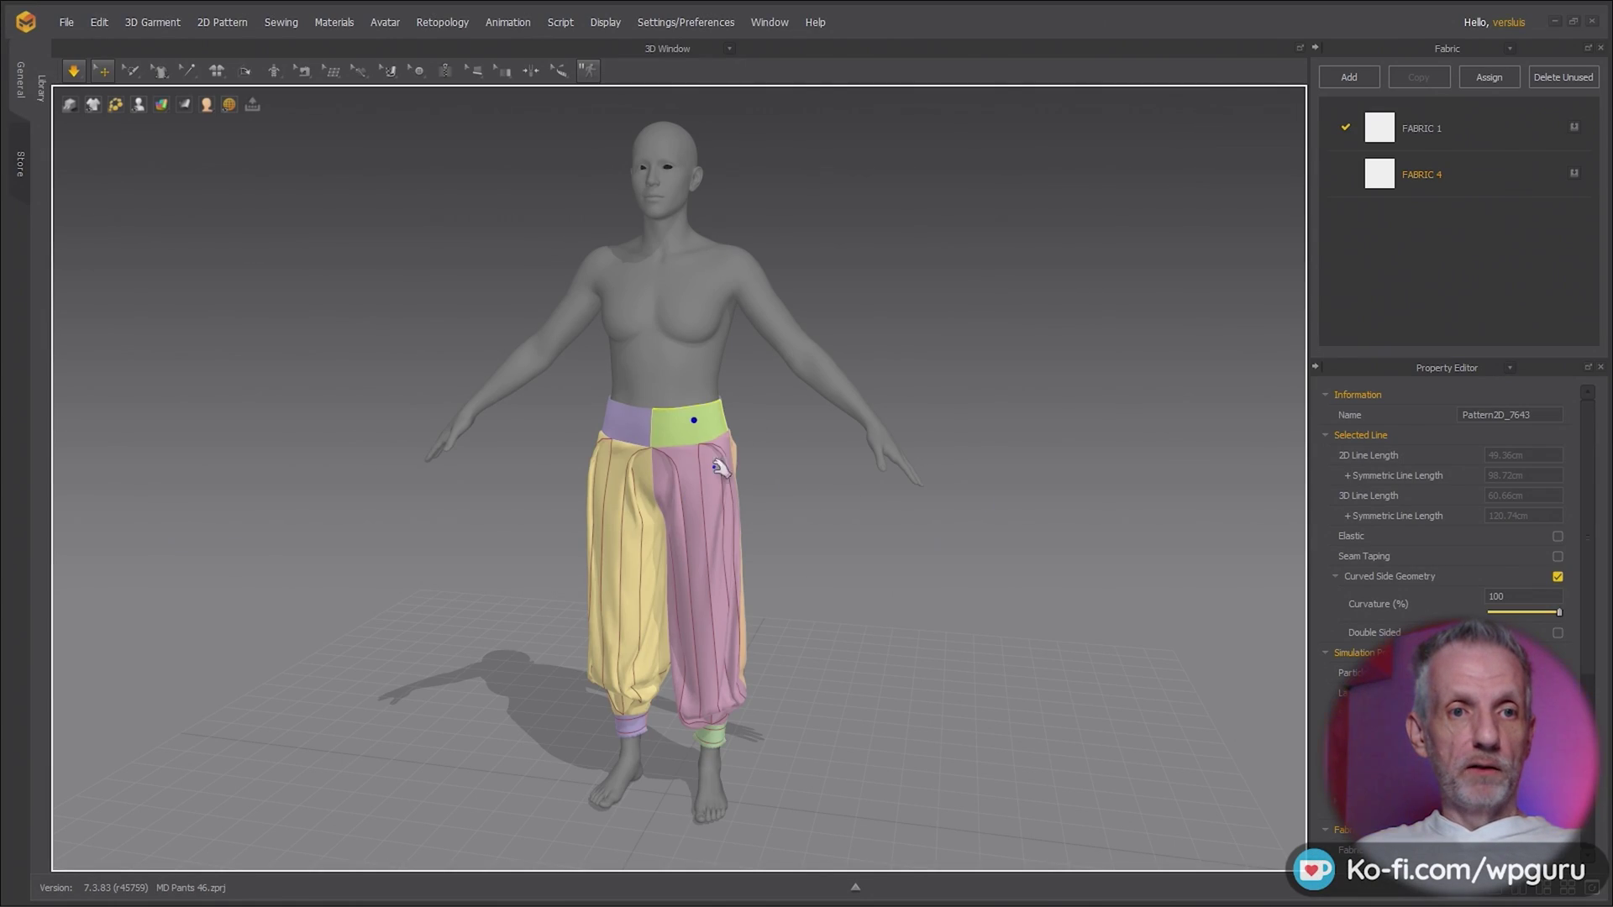
- Stop the cloth simulation and look over the fitted pants
key("space")
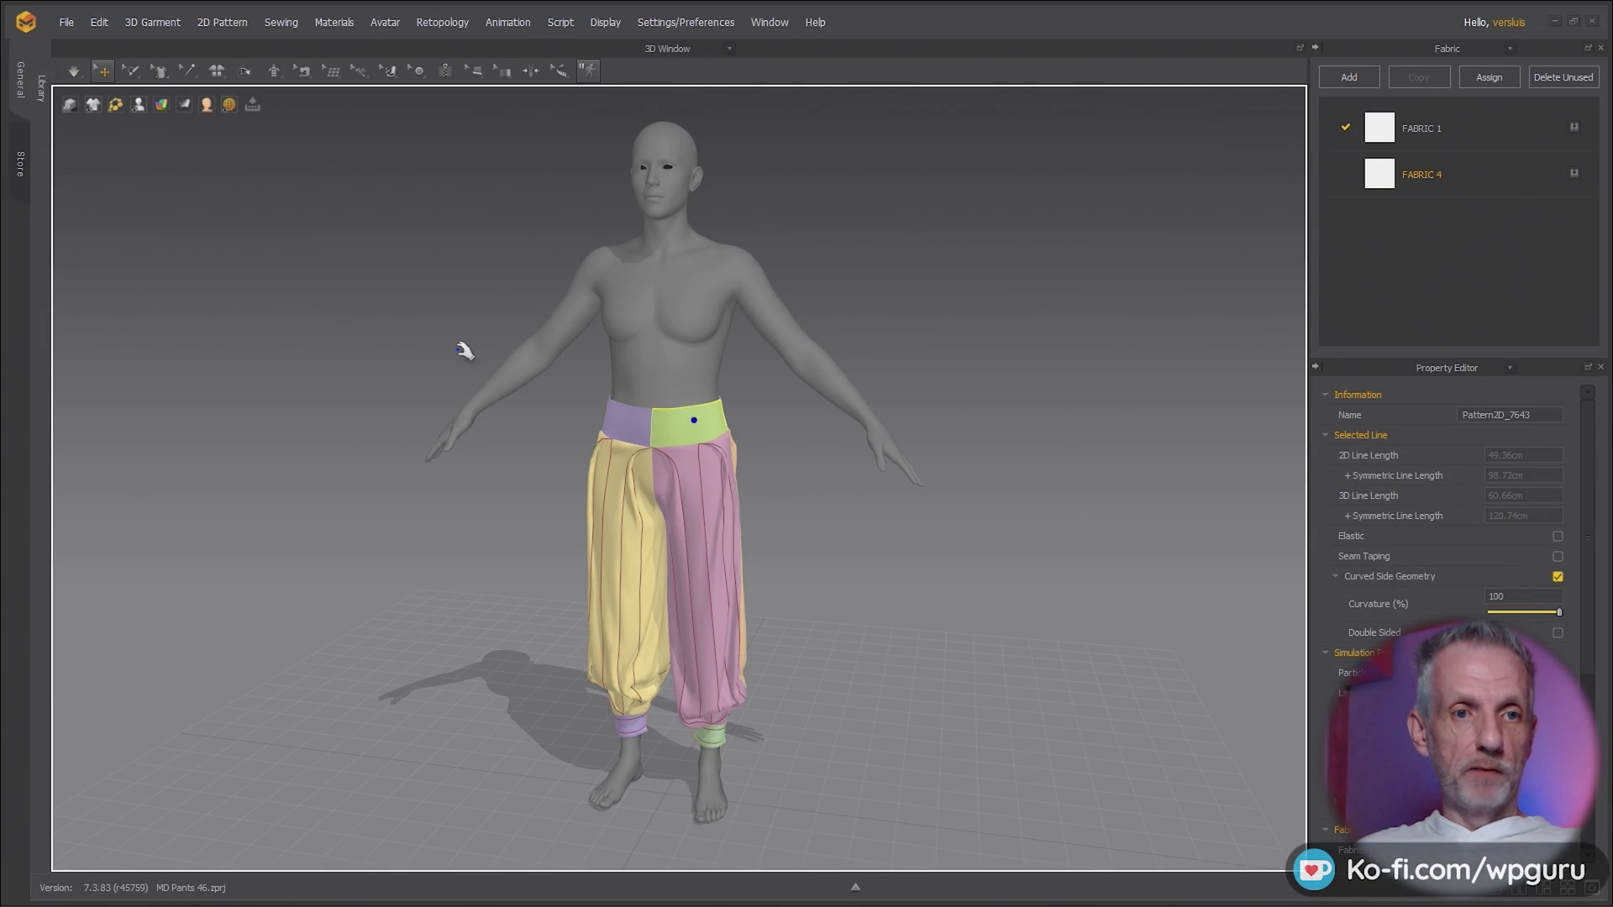
left_click(718, 445)
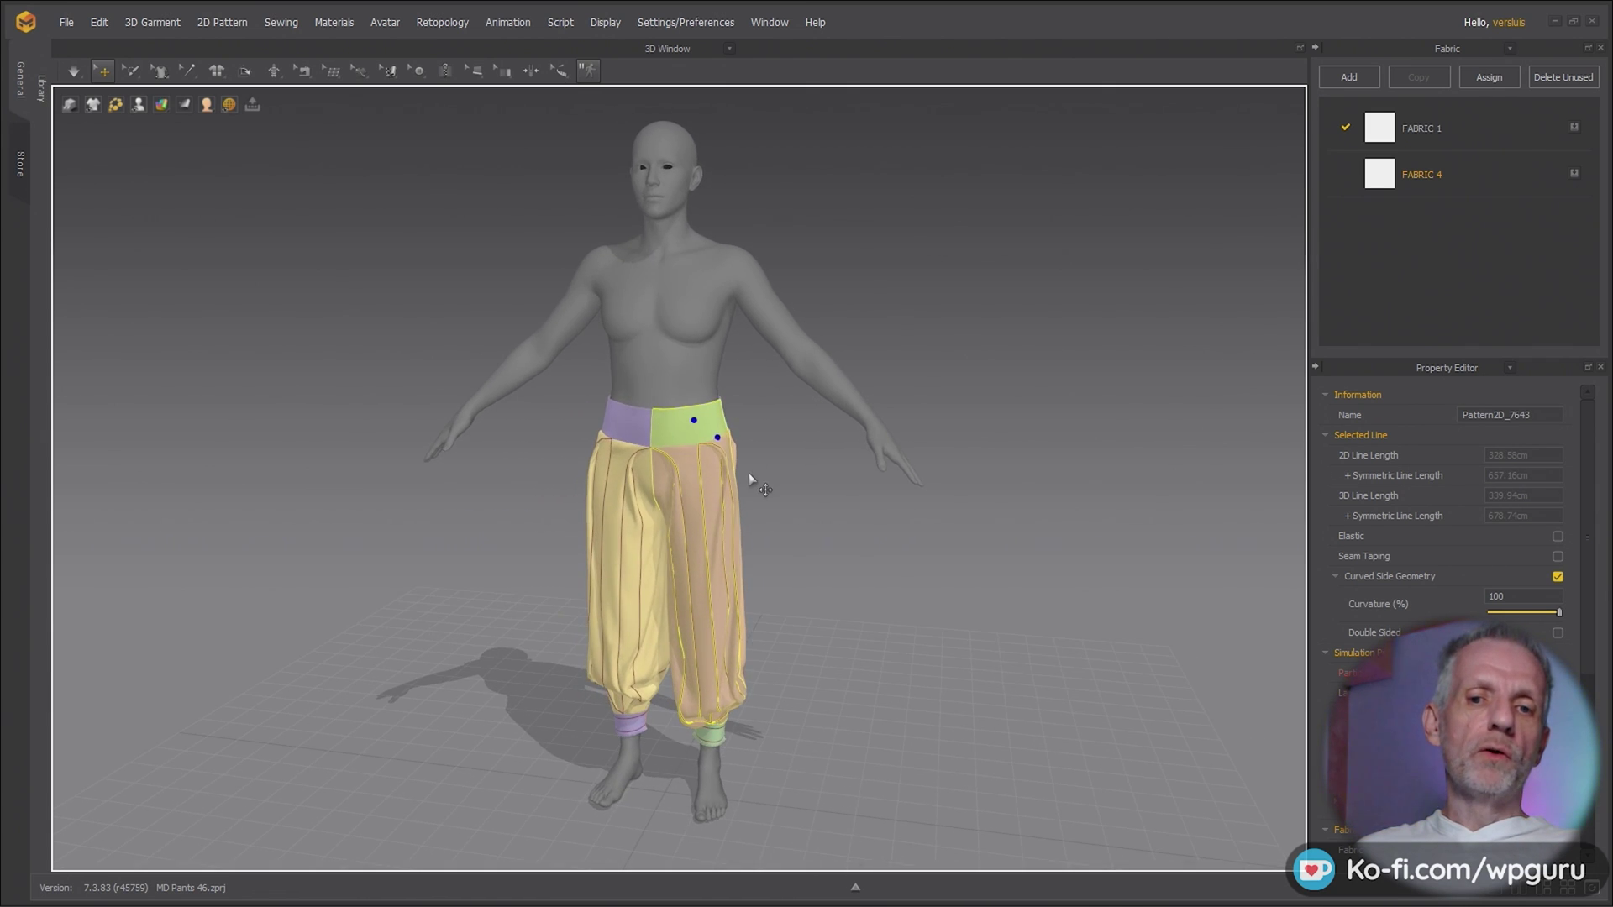
scroll(748, 472, "up", 3)
scroll(744, 470, "down", 2)
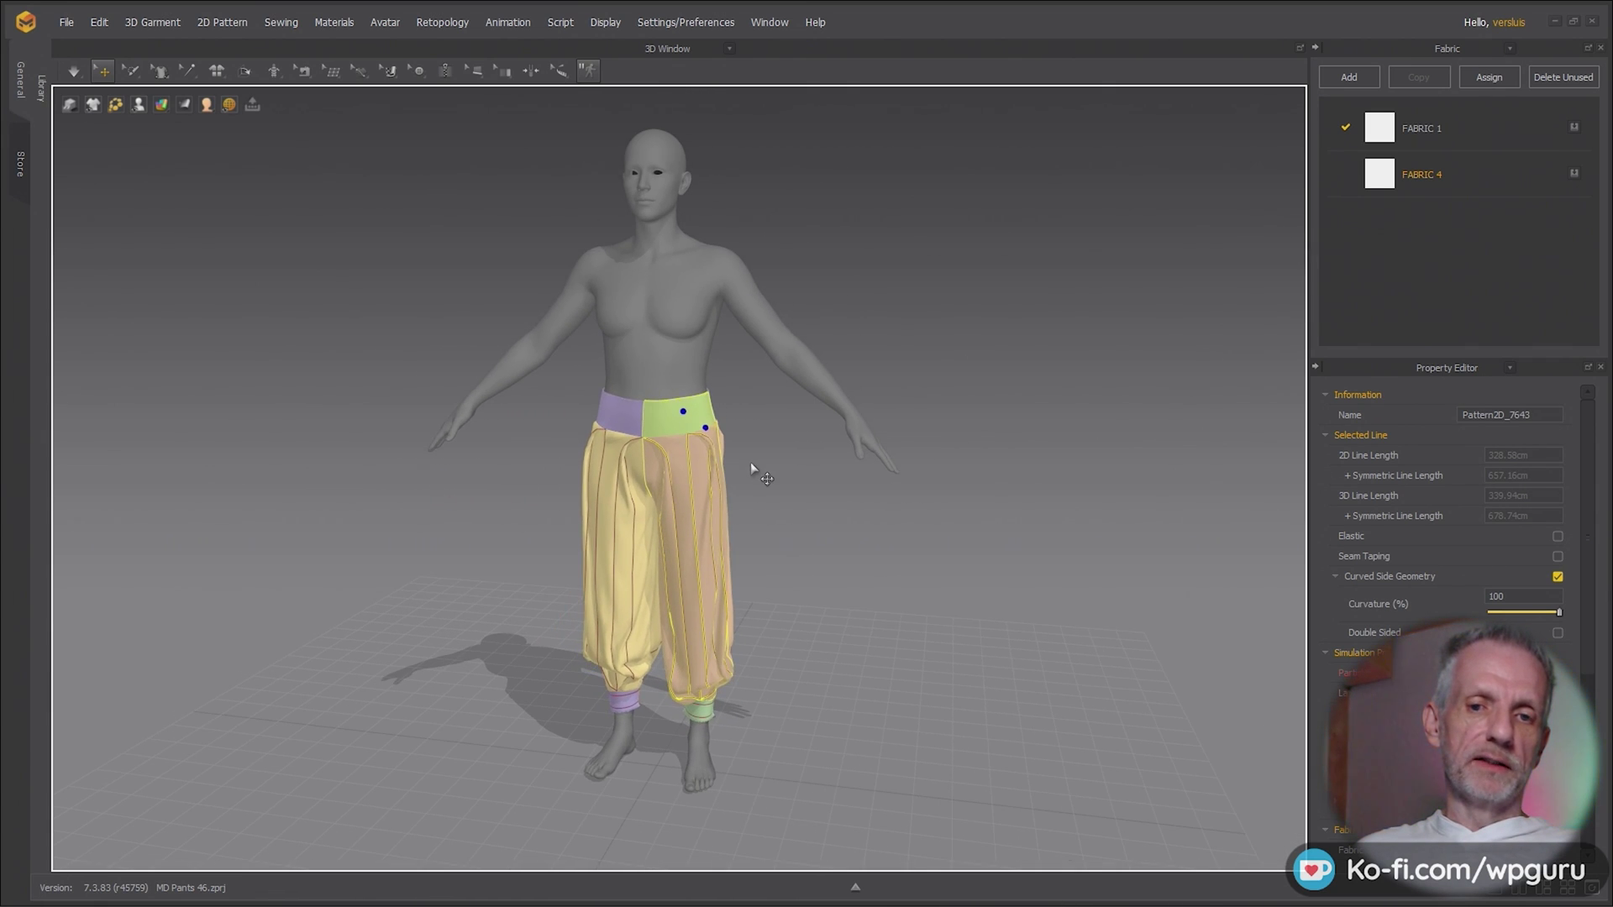
left_click(761, 475)
right_click_drag(758, 476, 732, 472)
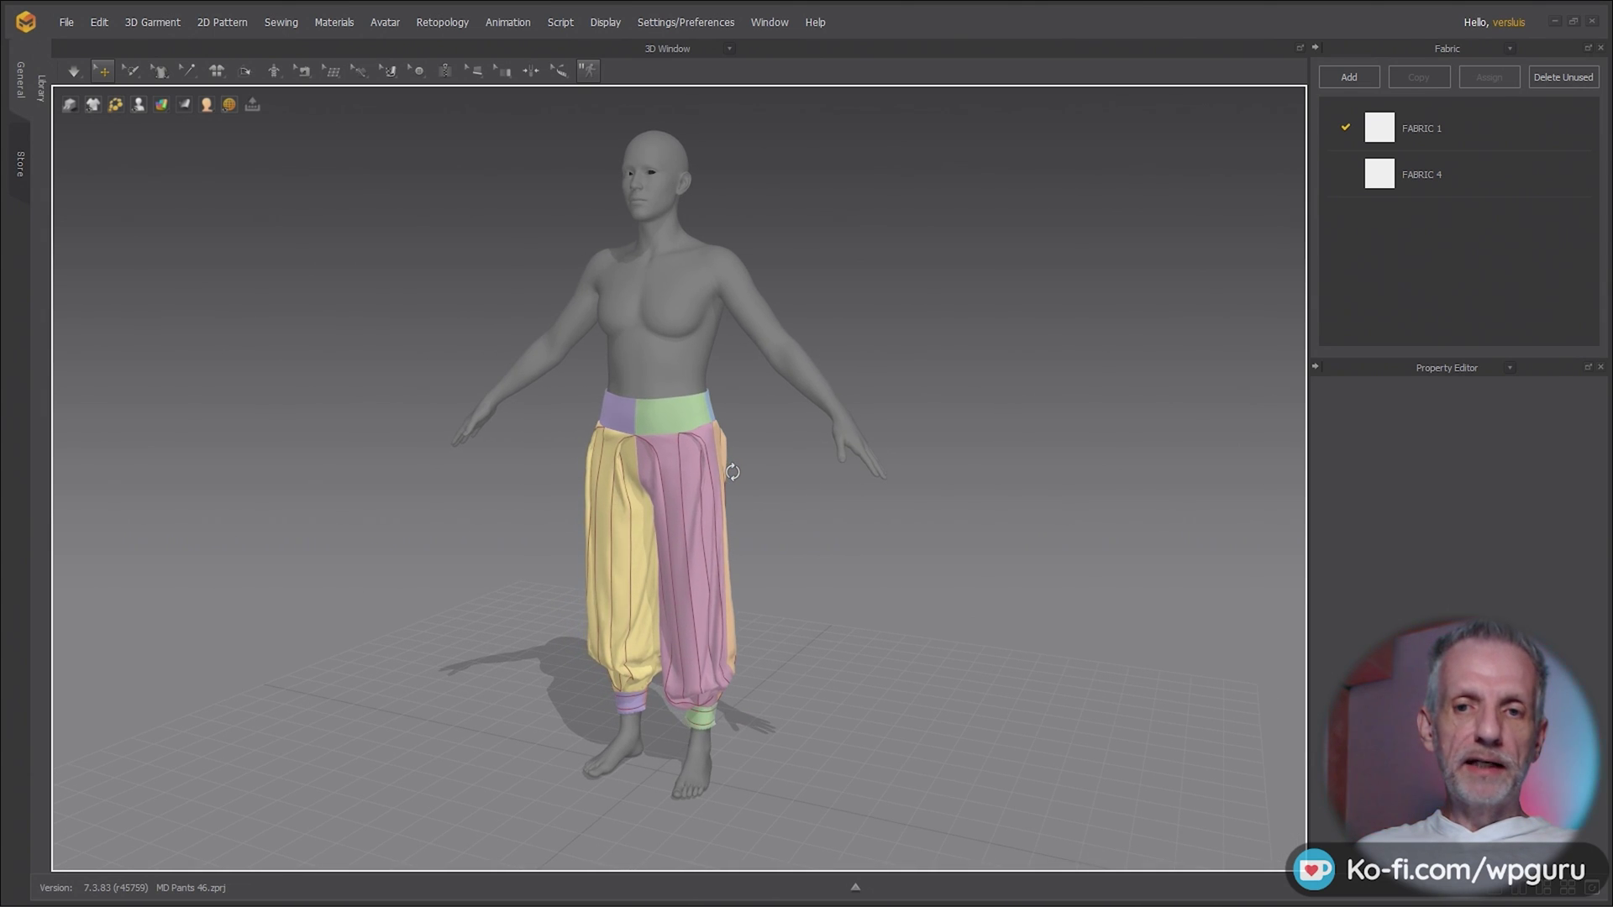
- In the Topstitch panel, change both Default Topstitch types from OBJ to Texture
left_click(1510, 48)
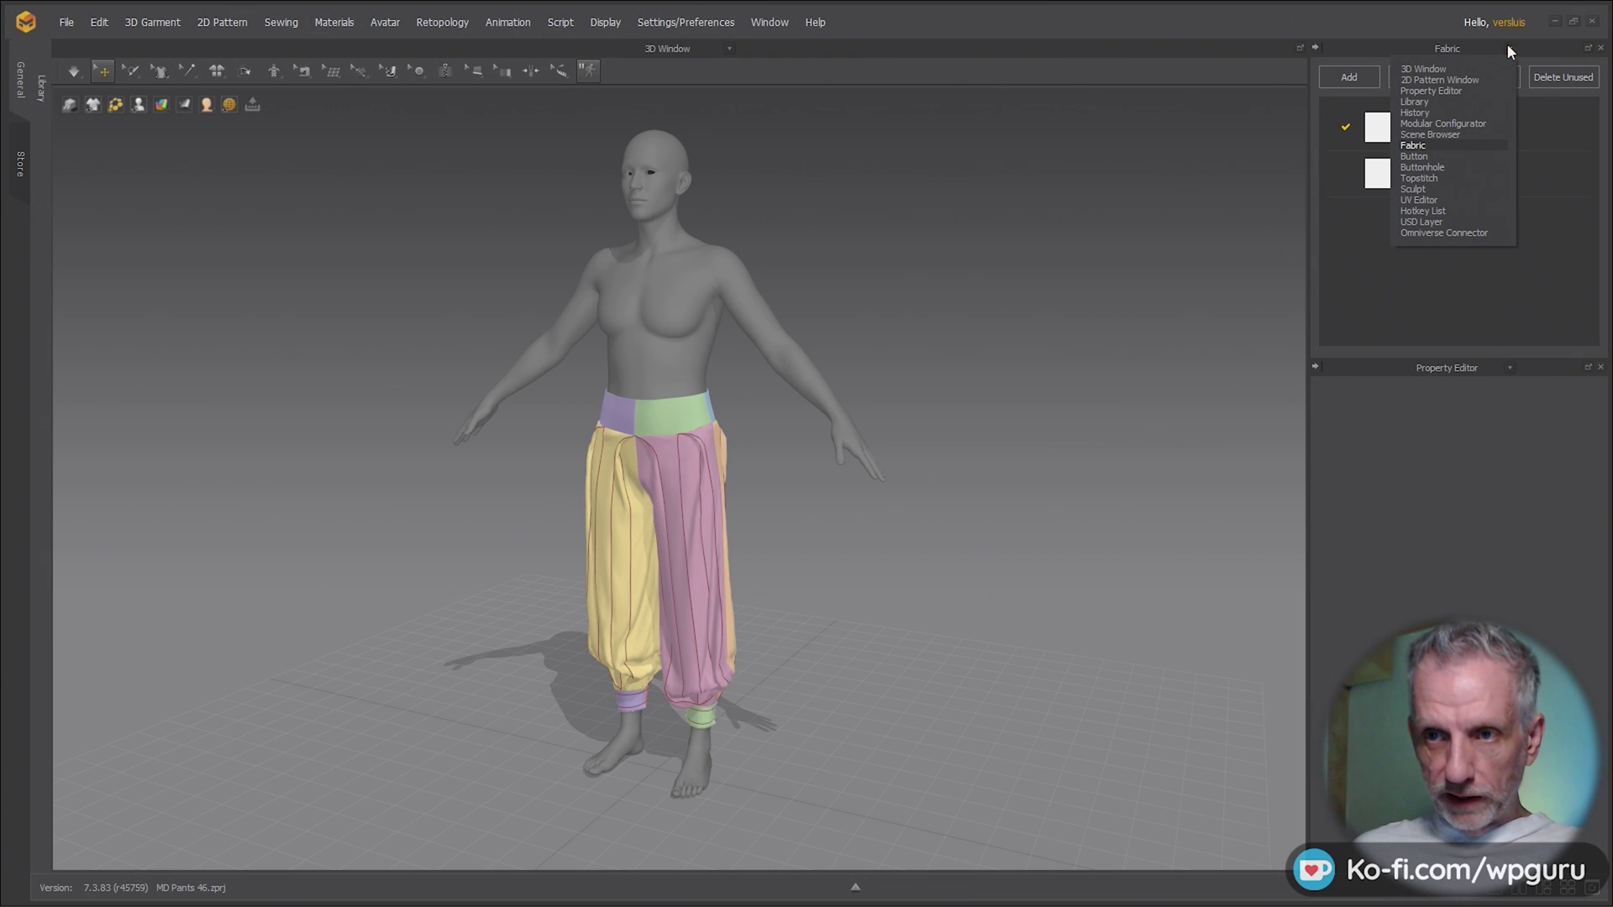
left_click(1453, 178)
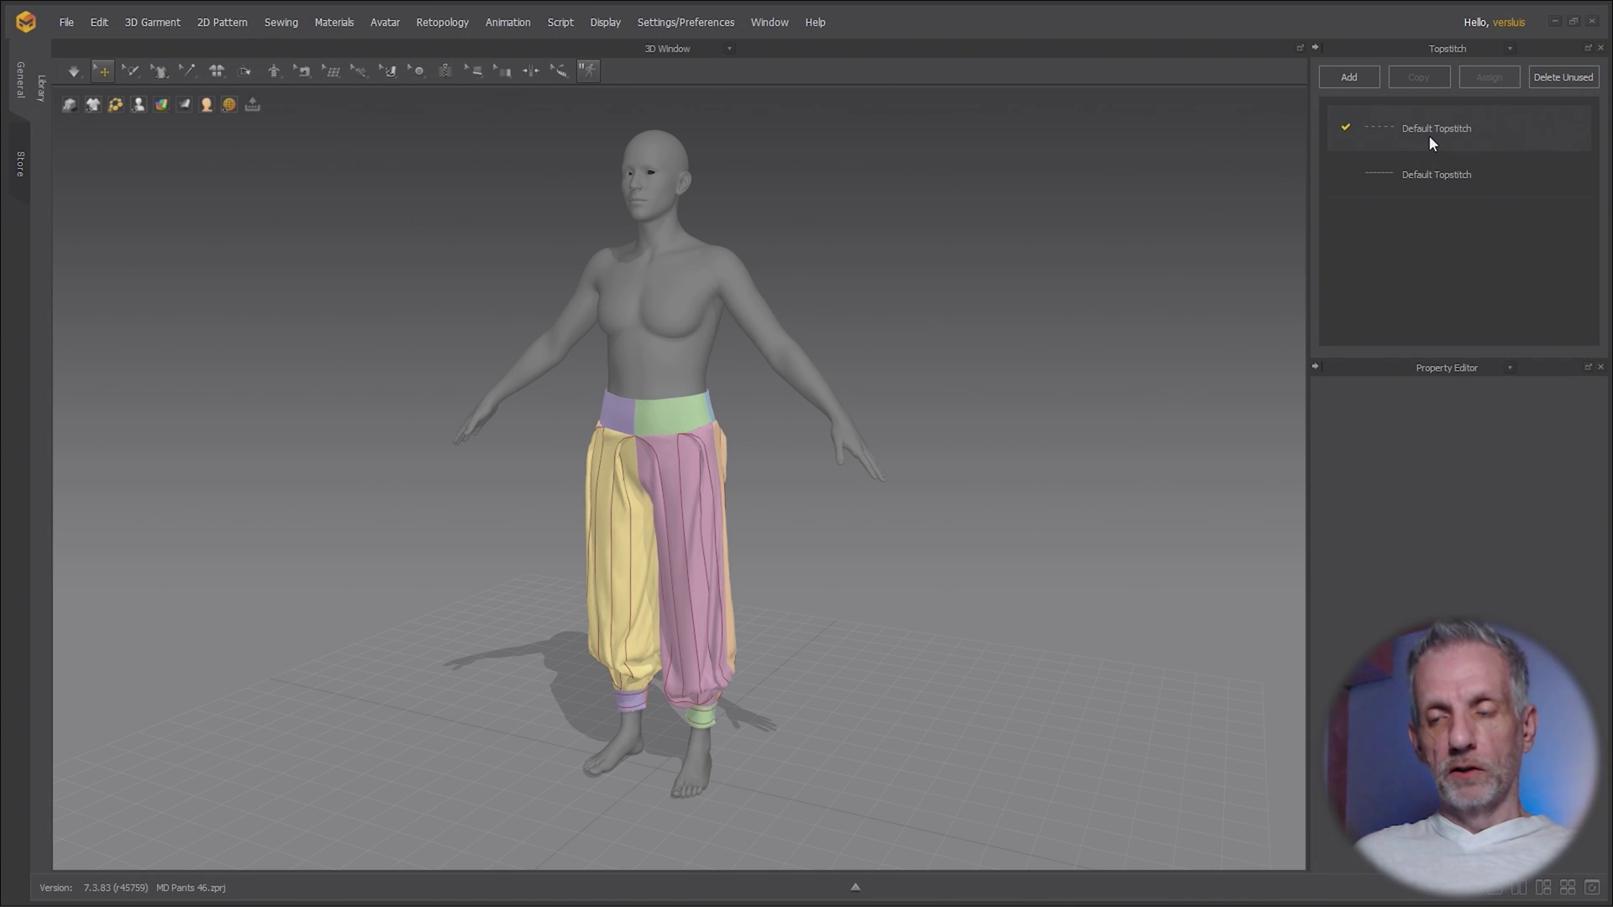
left_click(1475, 138)
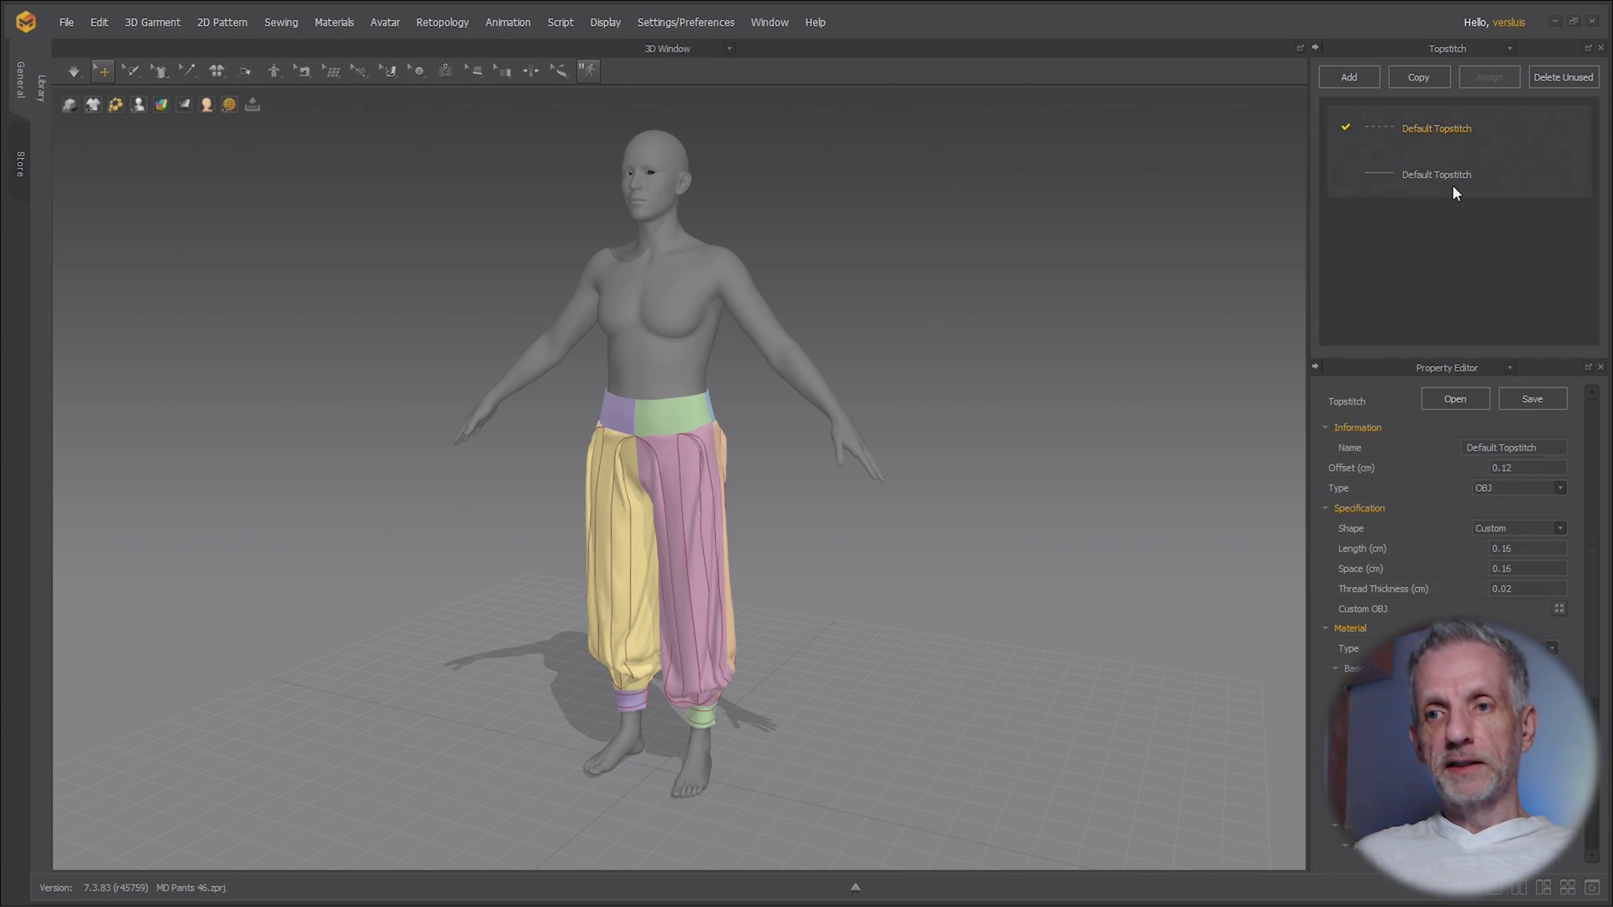
left_click(1561, 487)
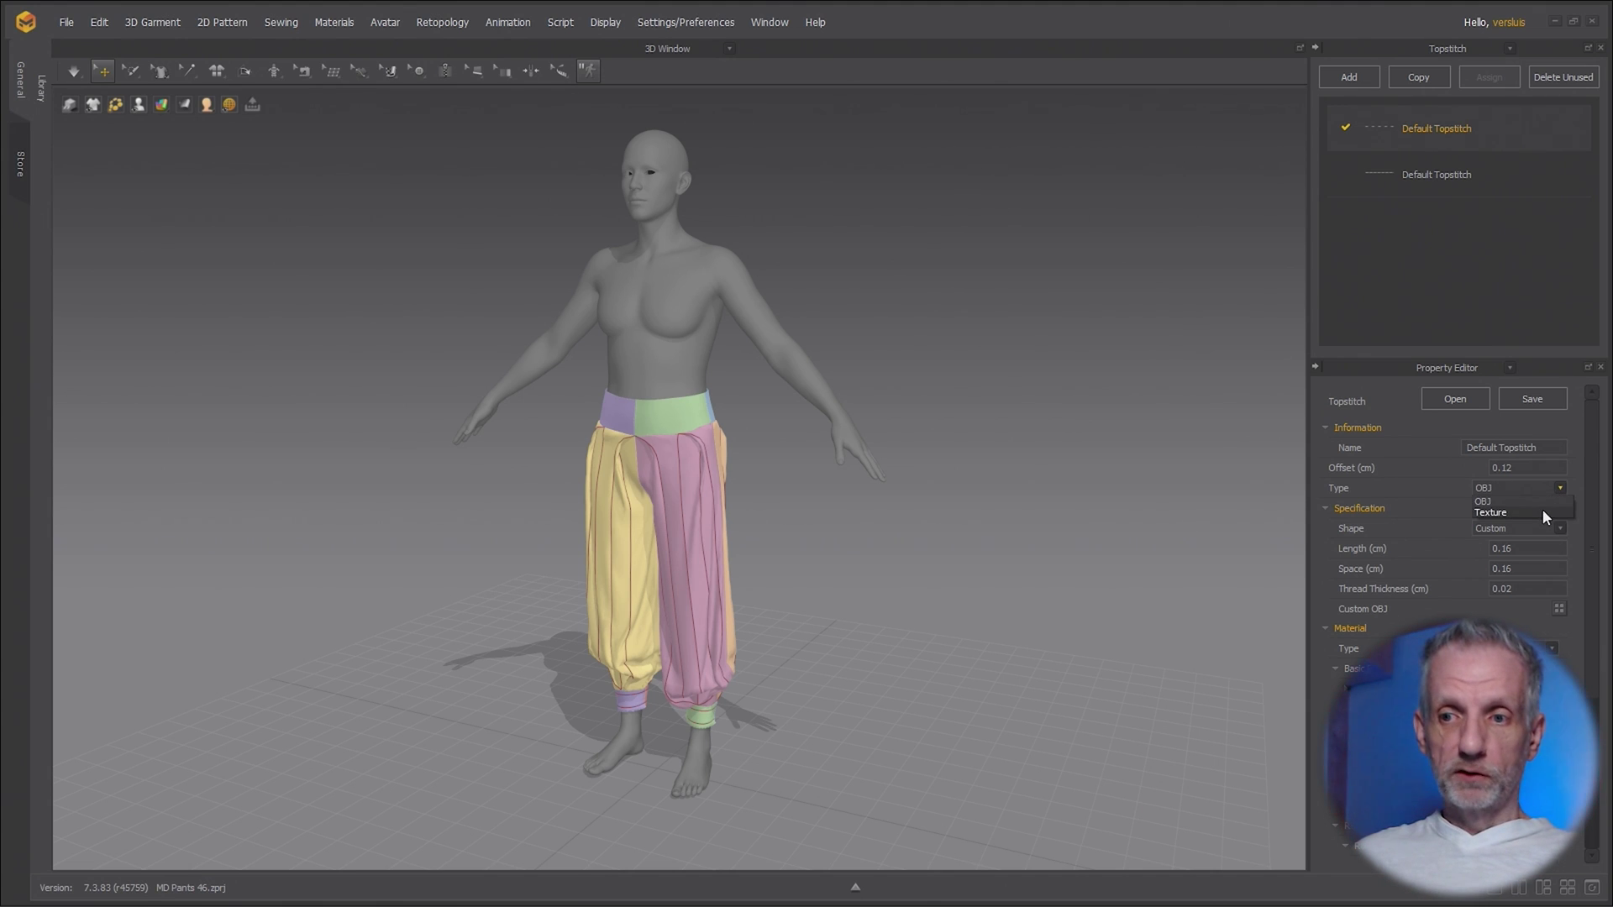
left_click(1542, 509)
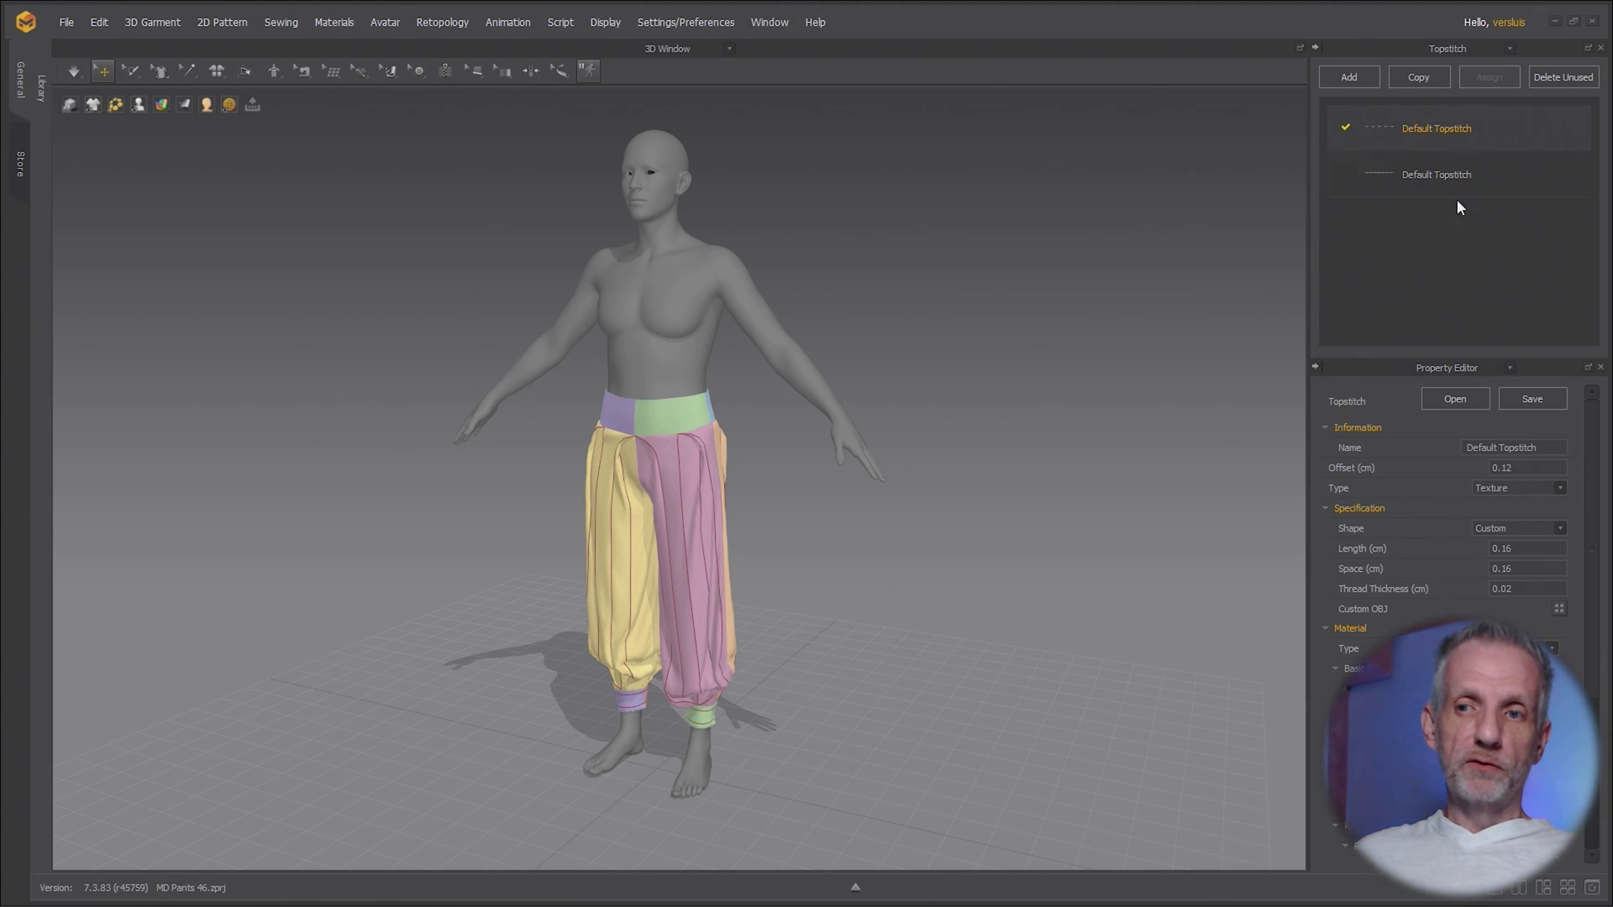
left_click(1494, 175)
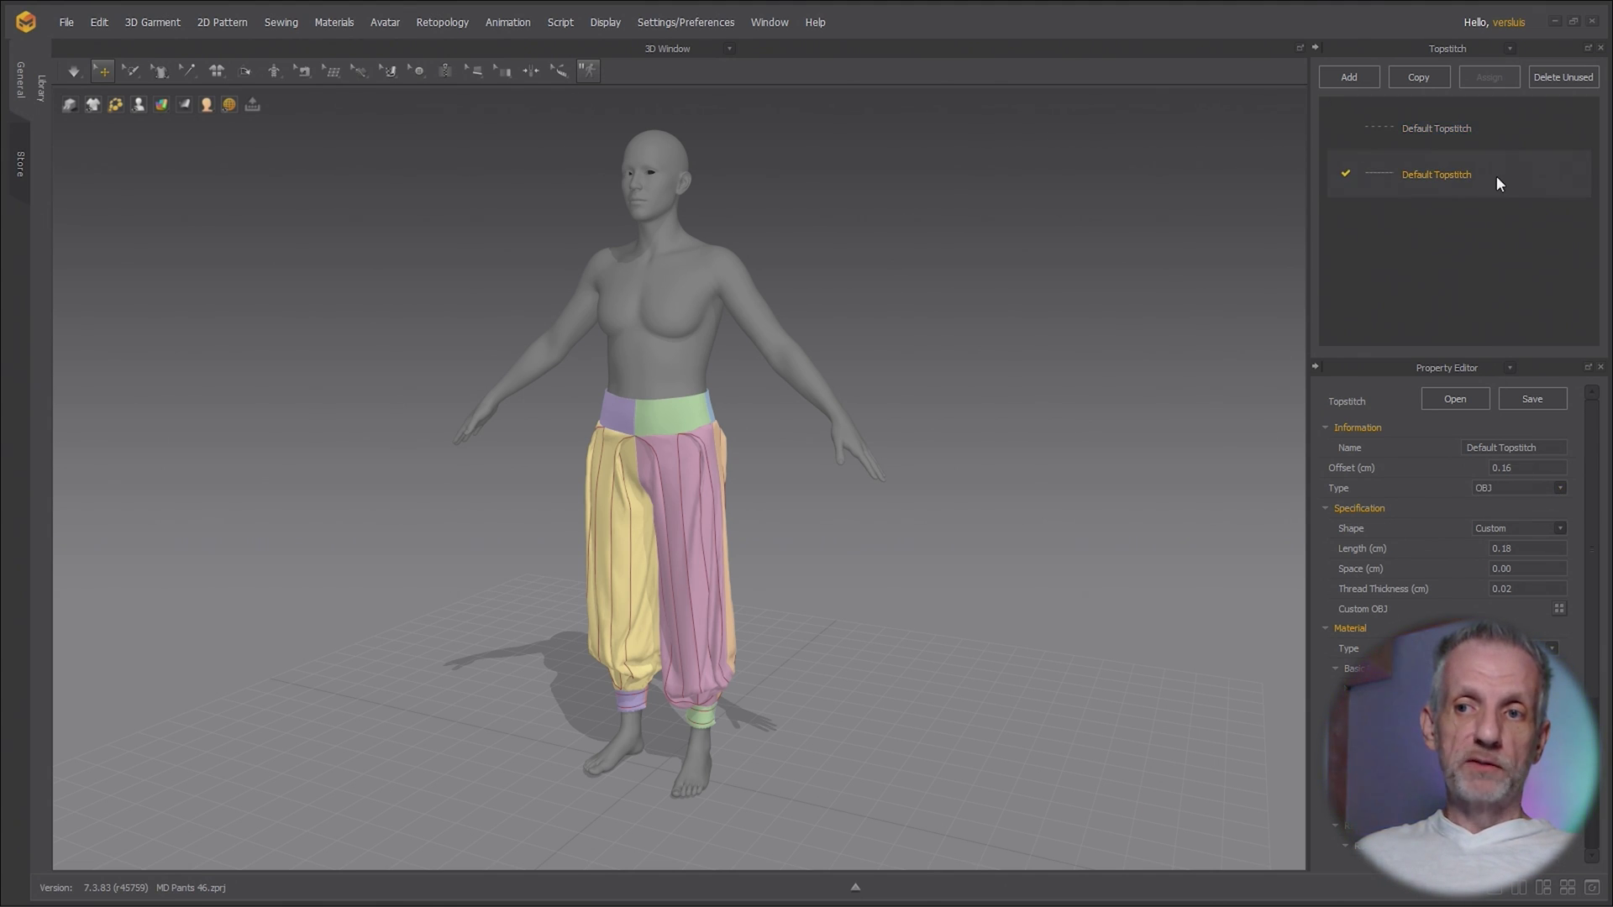
left_click(1560, 488)
left_click(1514, 514)
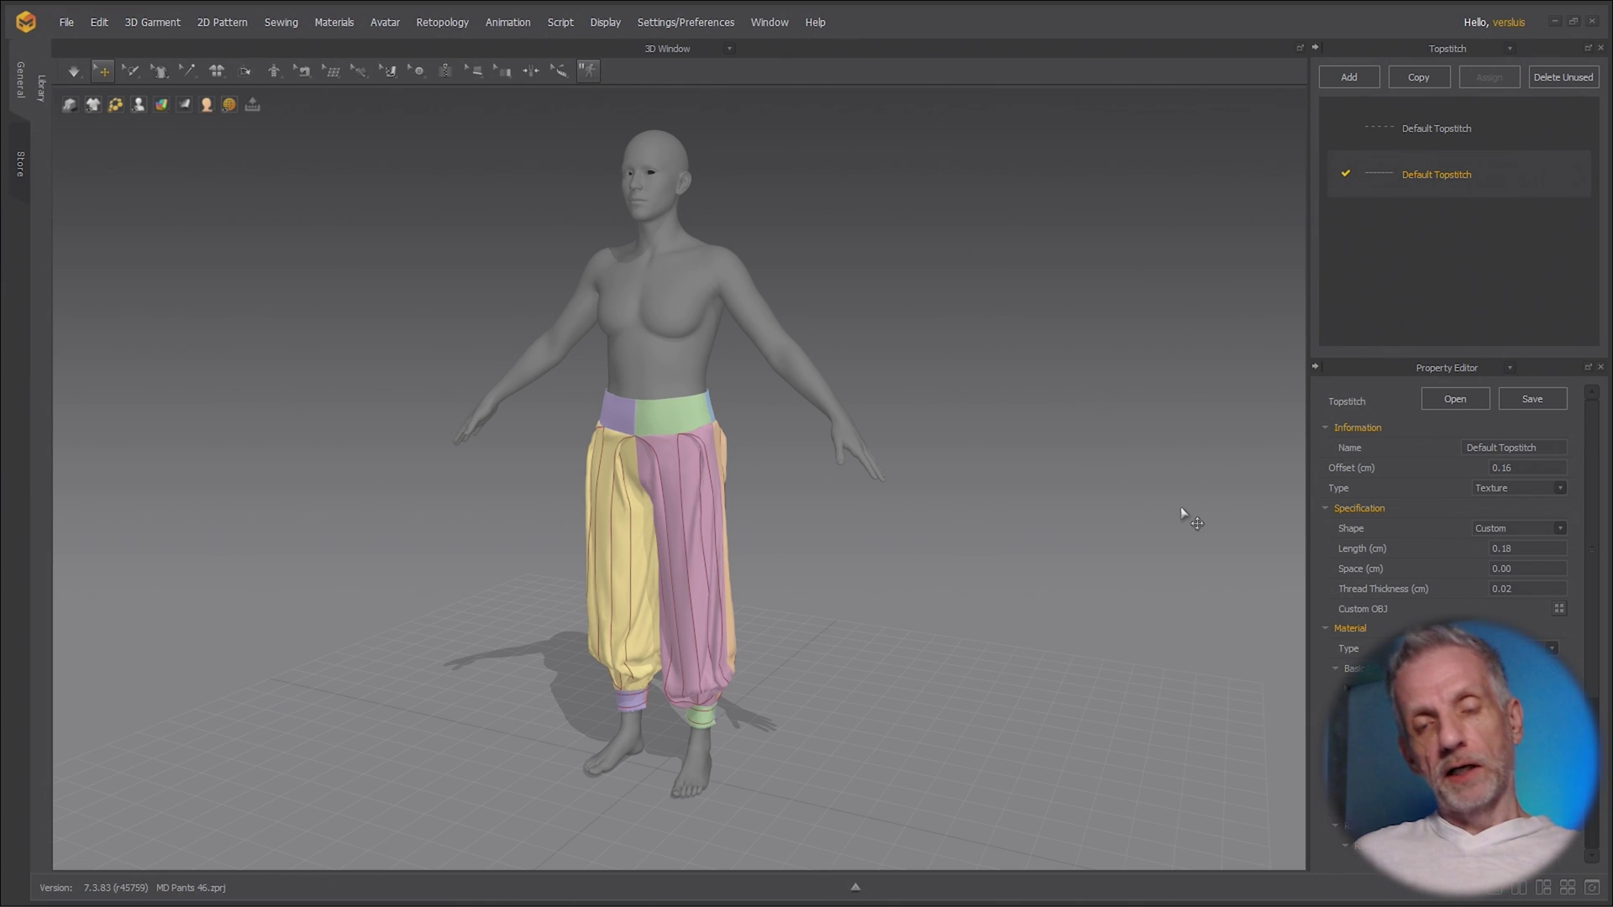
right_click_drag(849, 468, 789, 471)
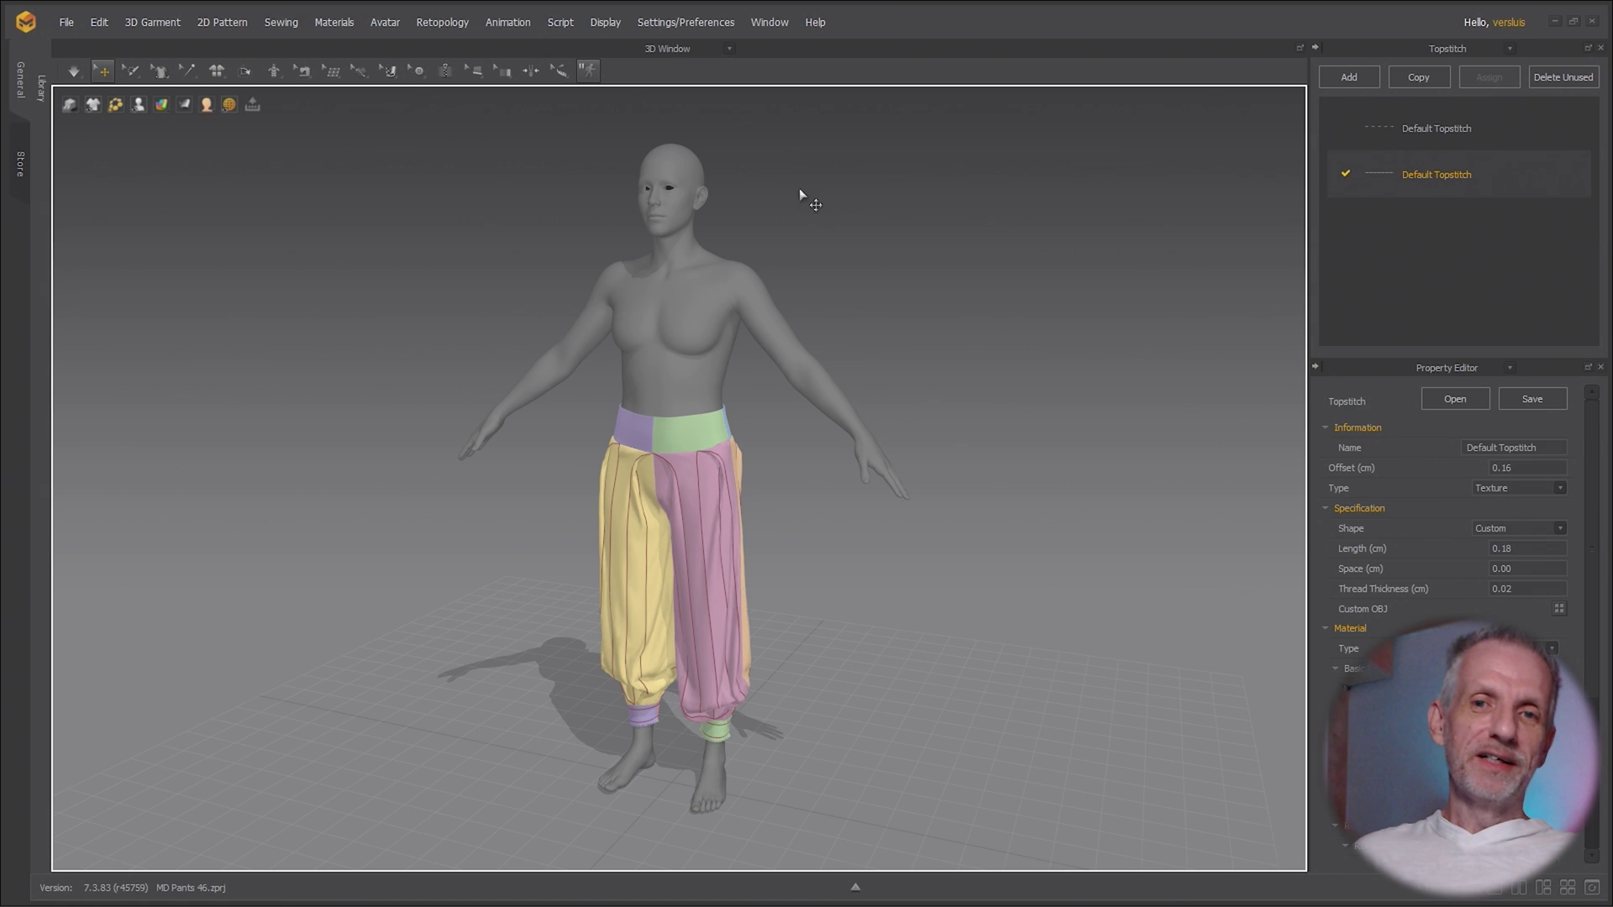
- Switch the main view to UV Editor and select all the pants' pattern pieces
left_click(729, 49)
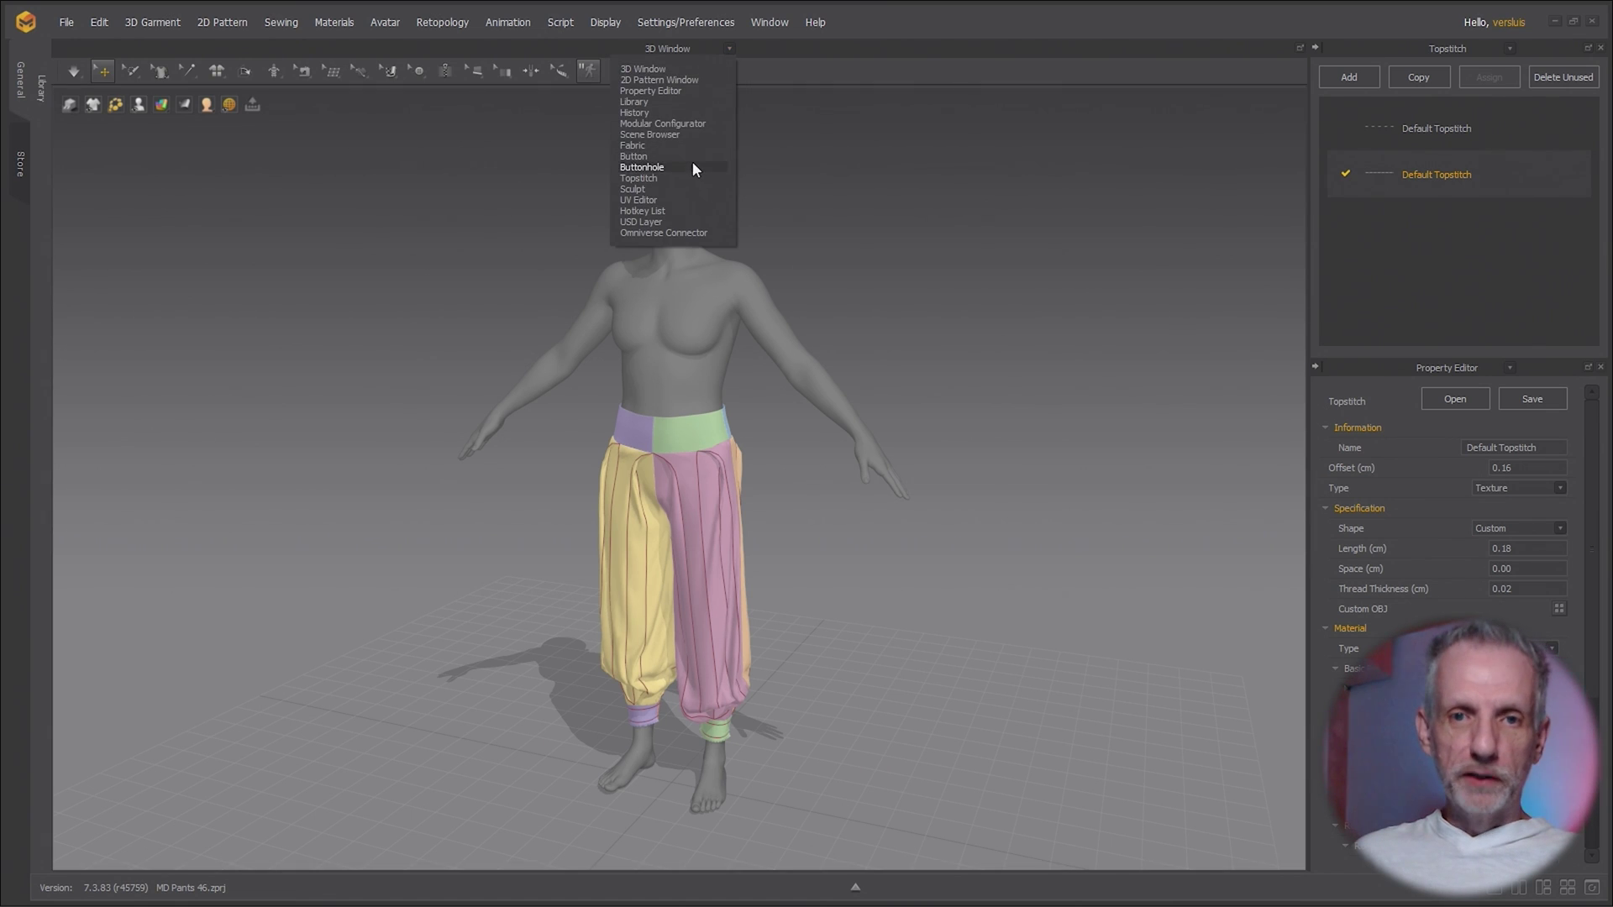
left_click(683, 199)
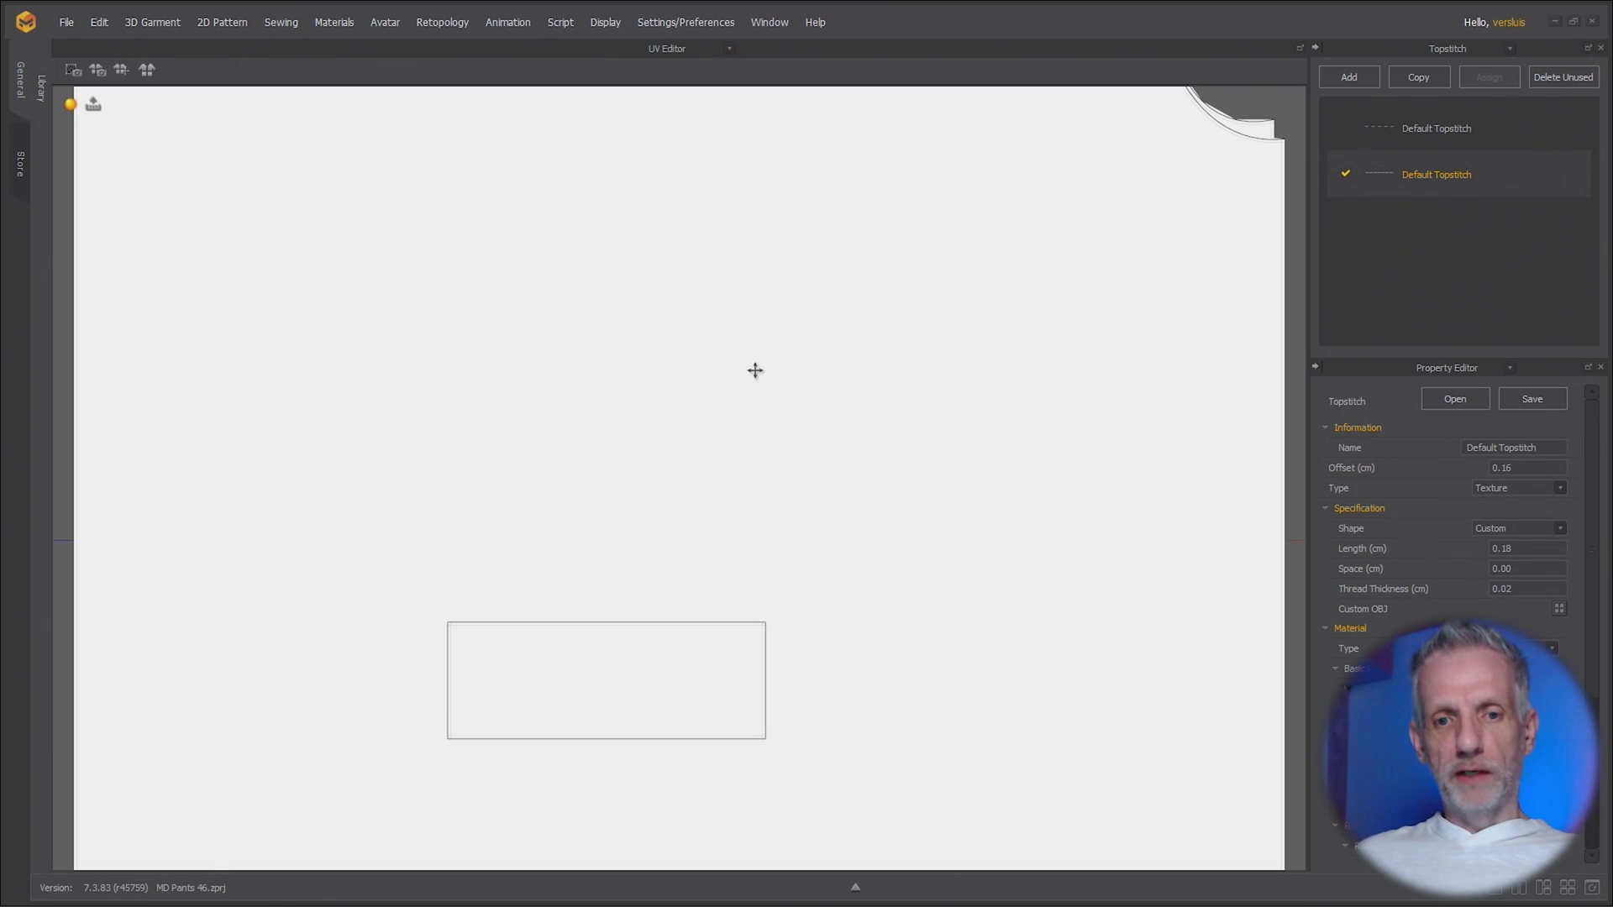
scroll(781, 403, "down", 3)
scroll(808, 431, "down", 3)
left_click_drag(615, 249, 1008, 663)
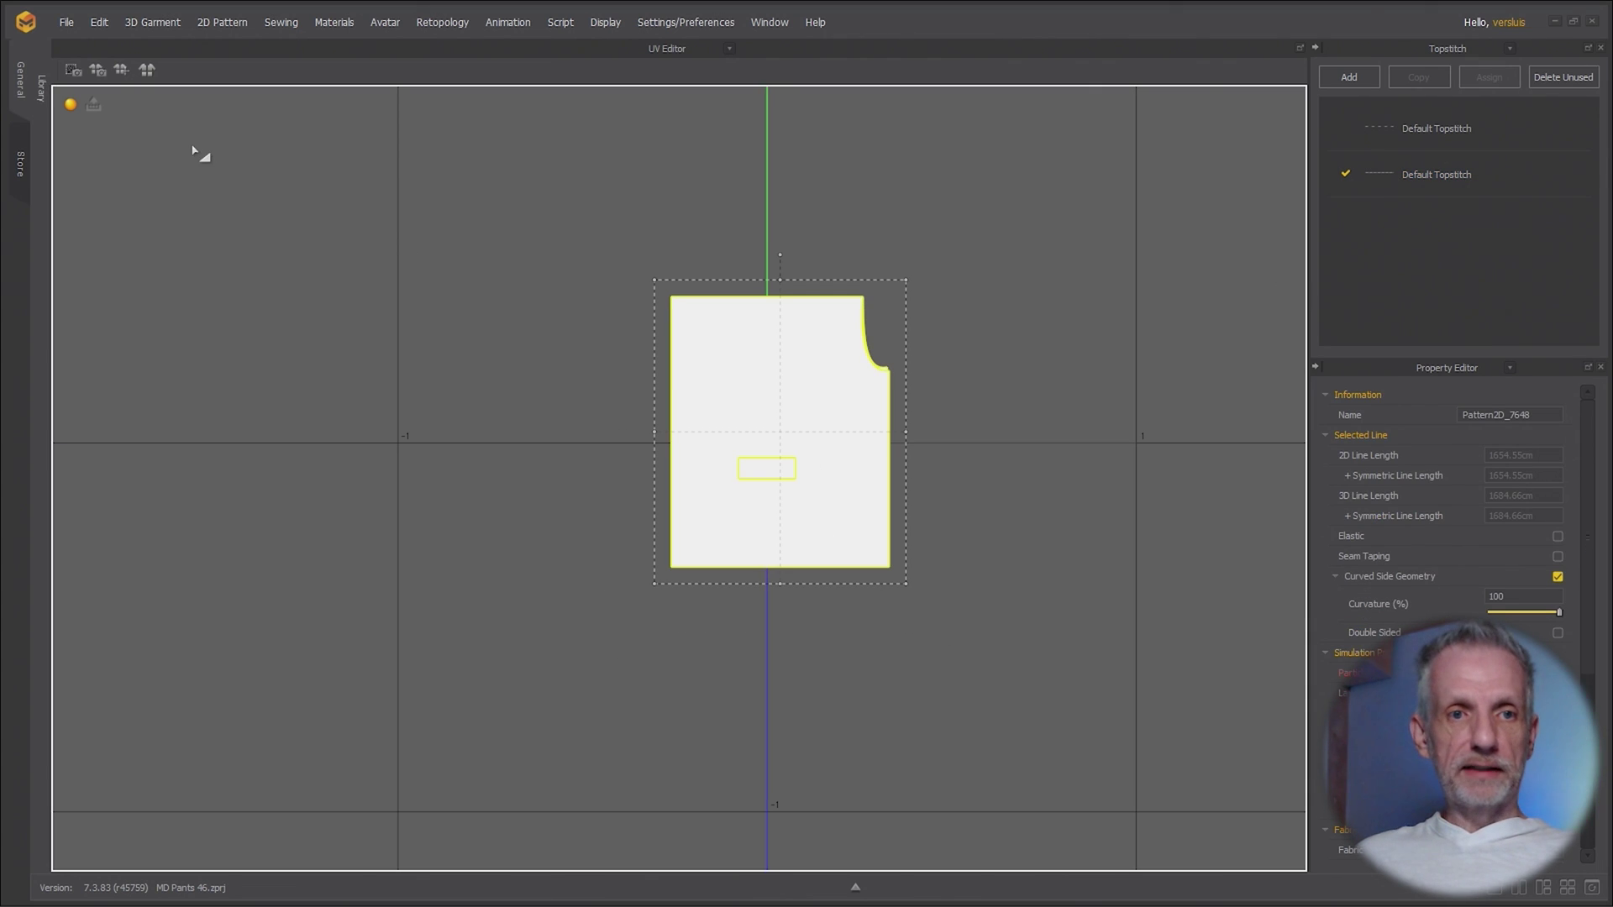
- Apply UV Packing to fit the pieces into the 0-to-1 tile
left_click(148, 71)
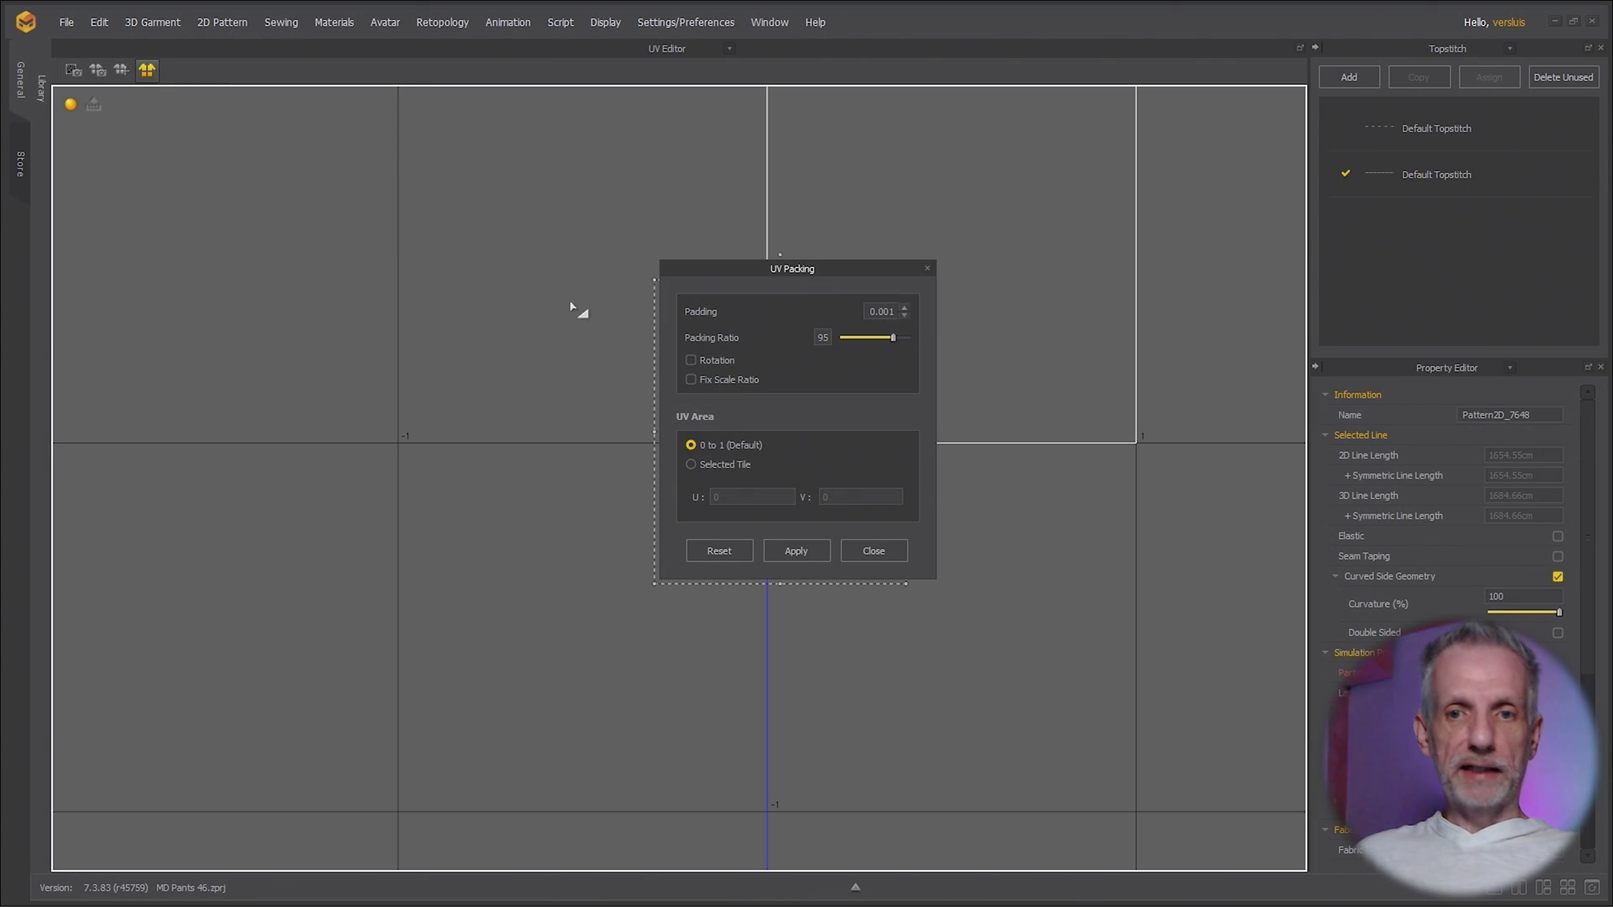
left_click_drag(784, 270, 309, 207)
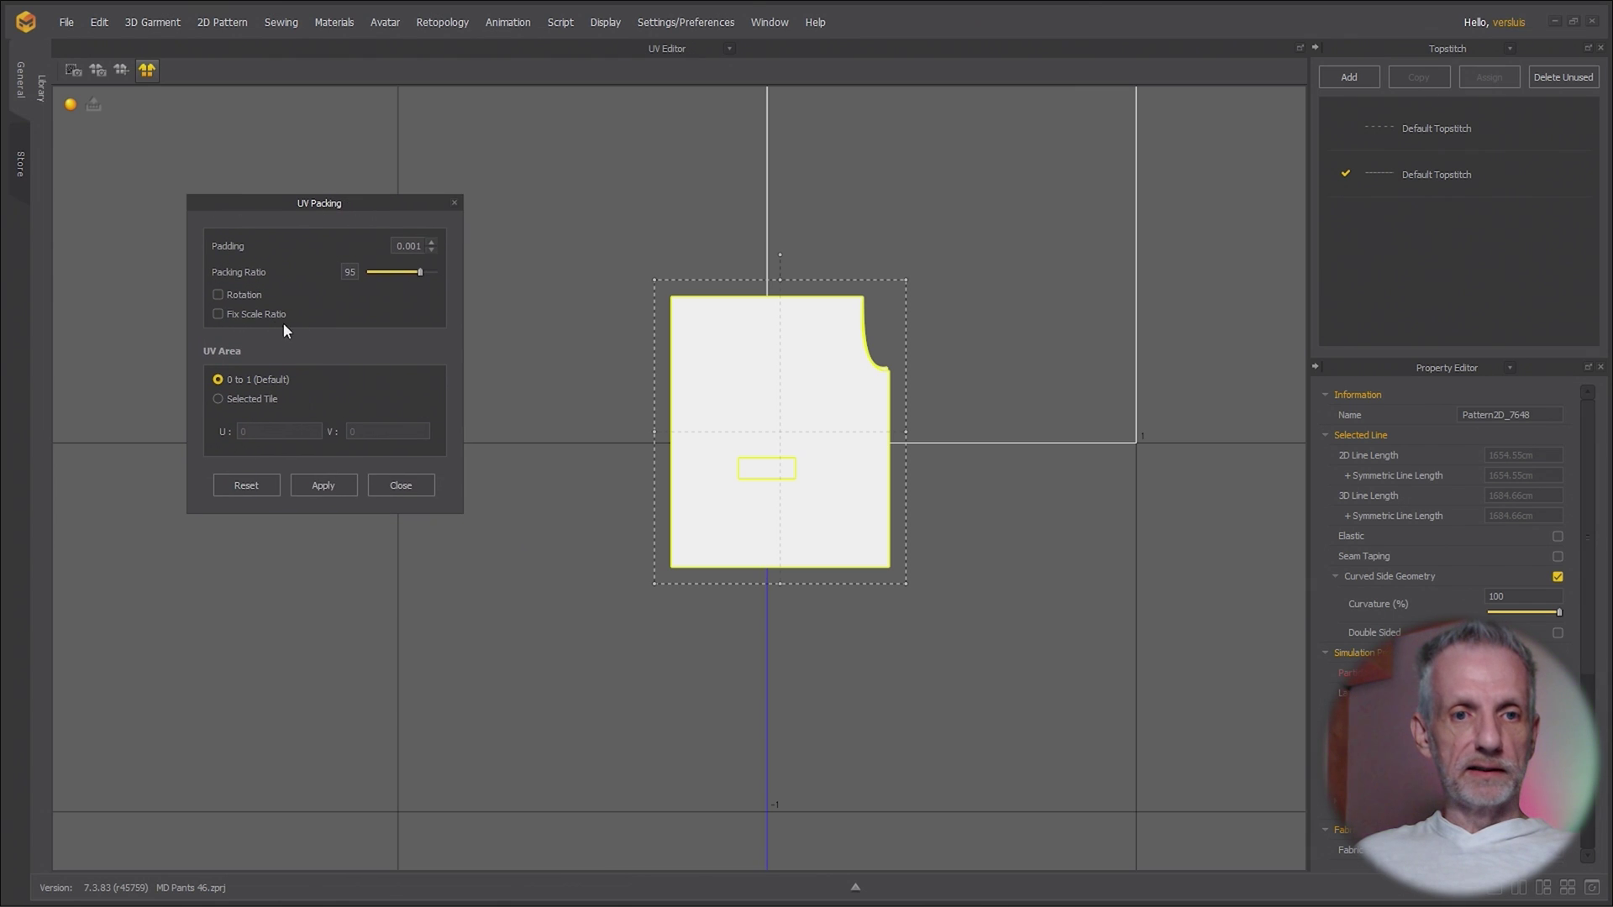
left_click(304, 485)
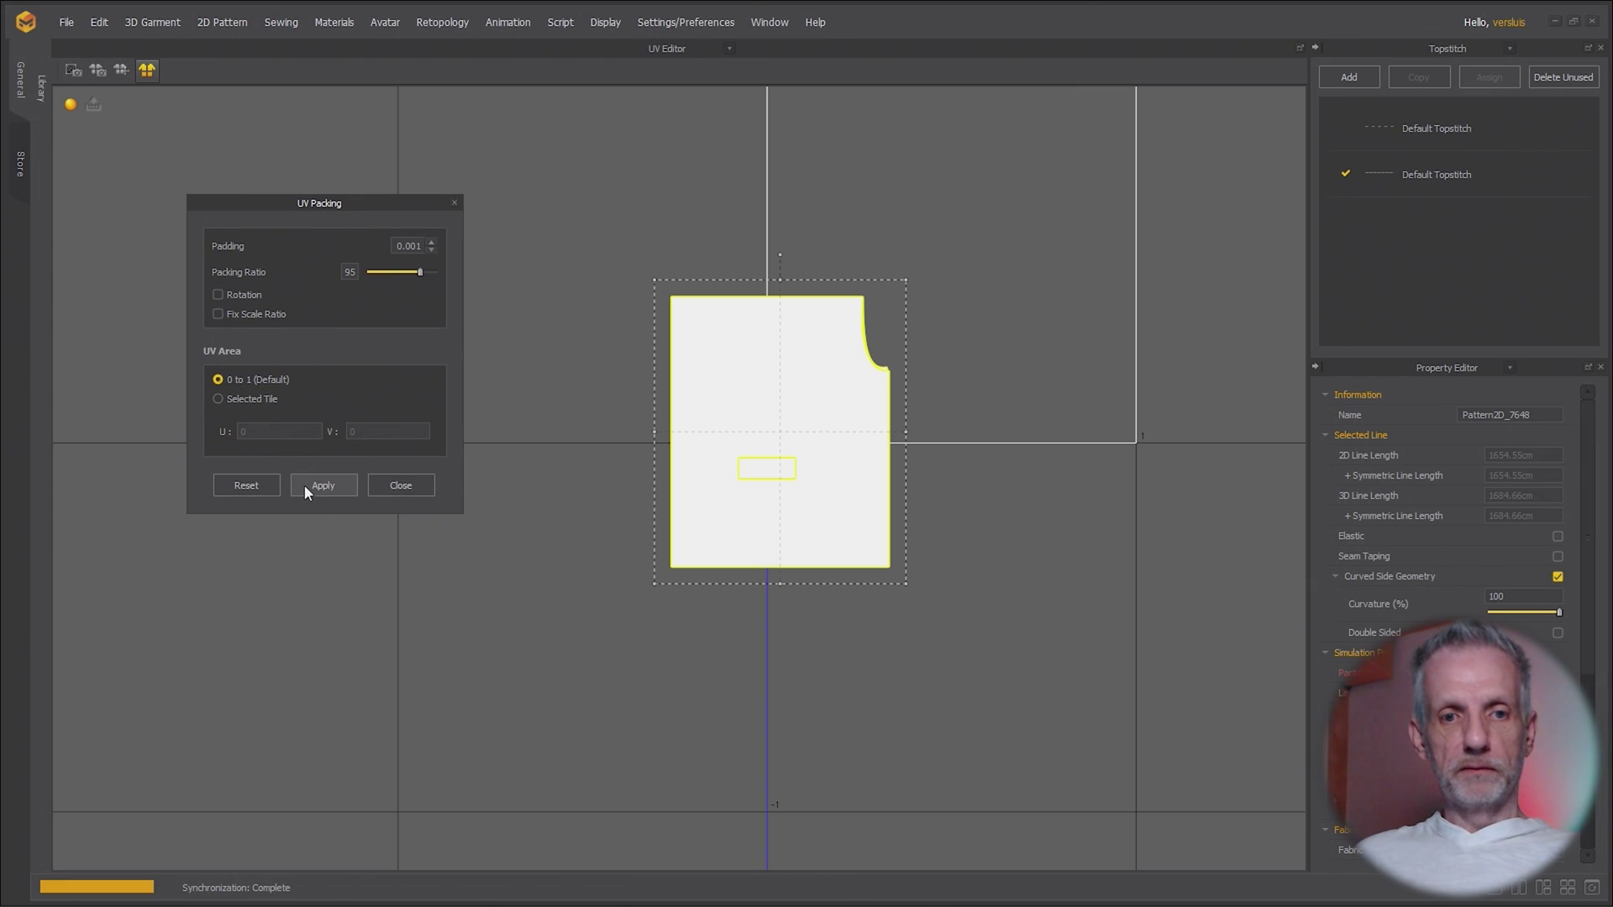
scroll(722, 440, "up", 2)
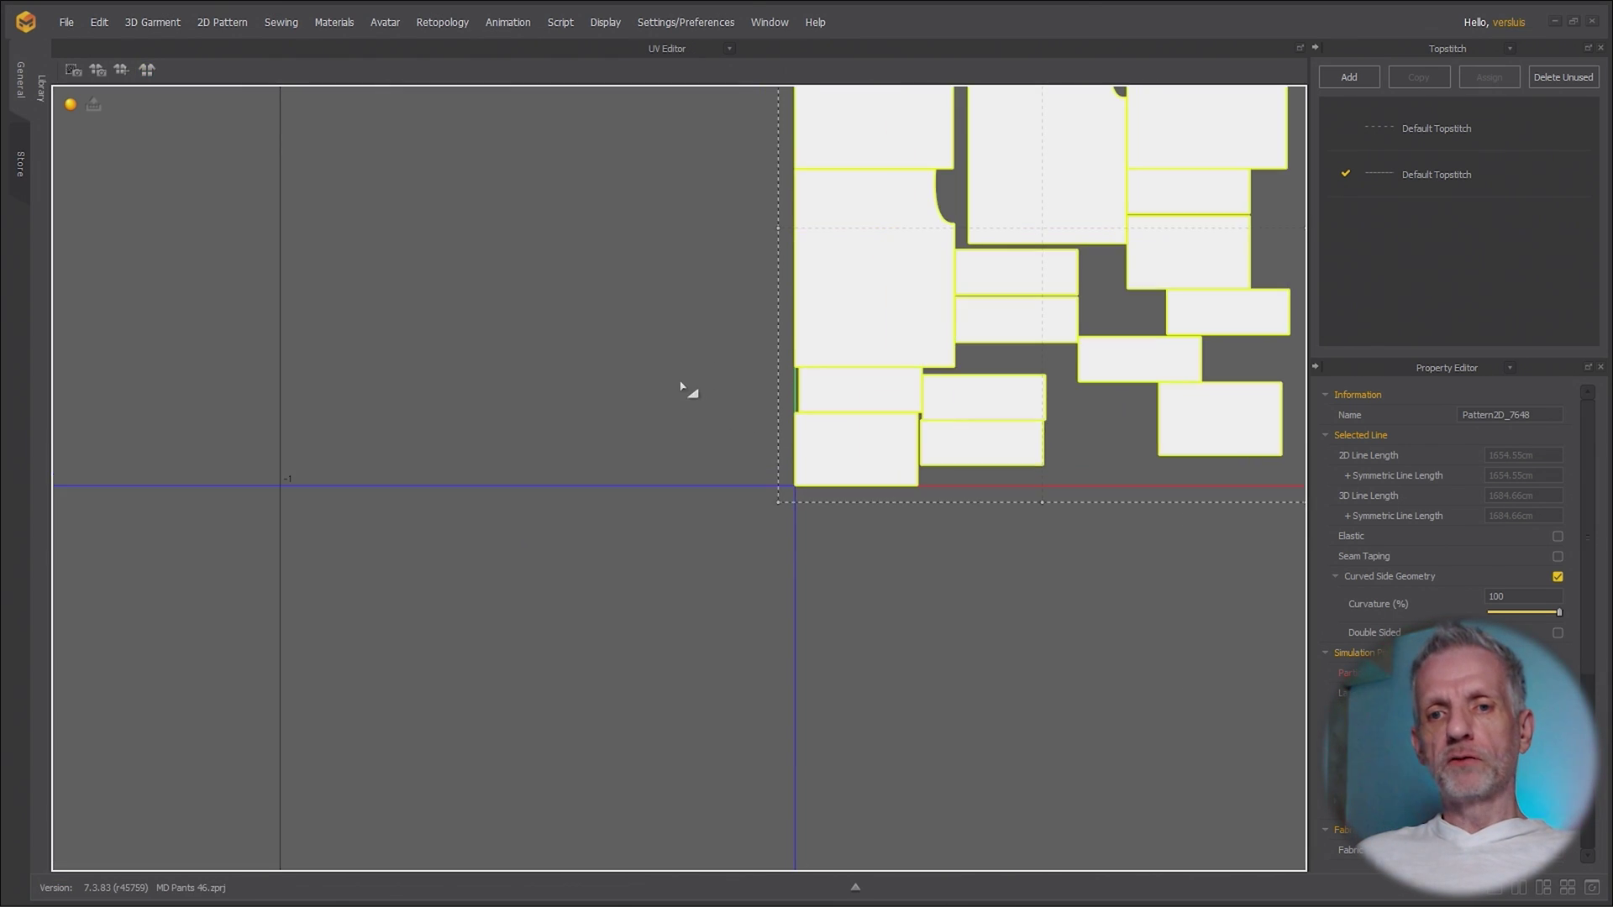
scroll(684, 389, "down", 5)
right_click_drag(602, 486, 679, 462)
scroll(679, 462, "up", 3)
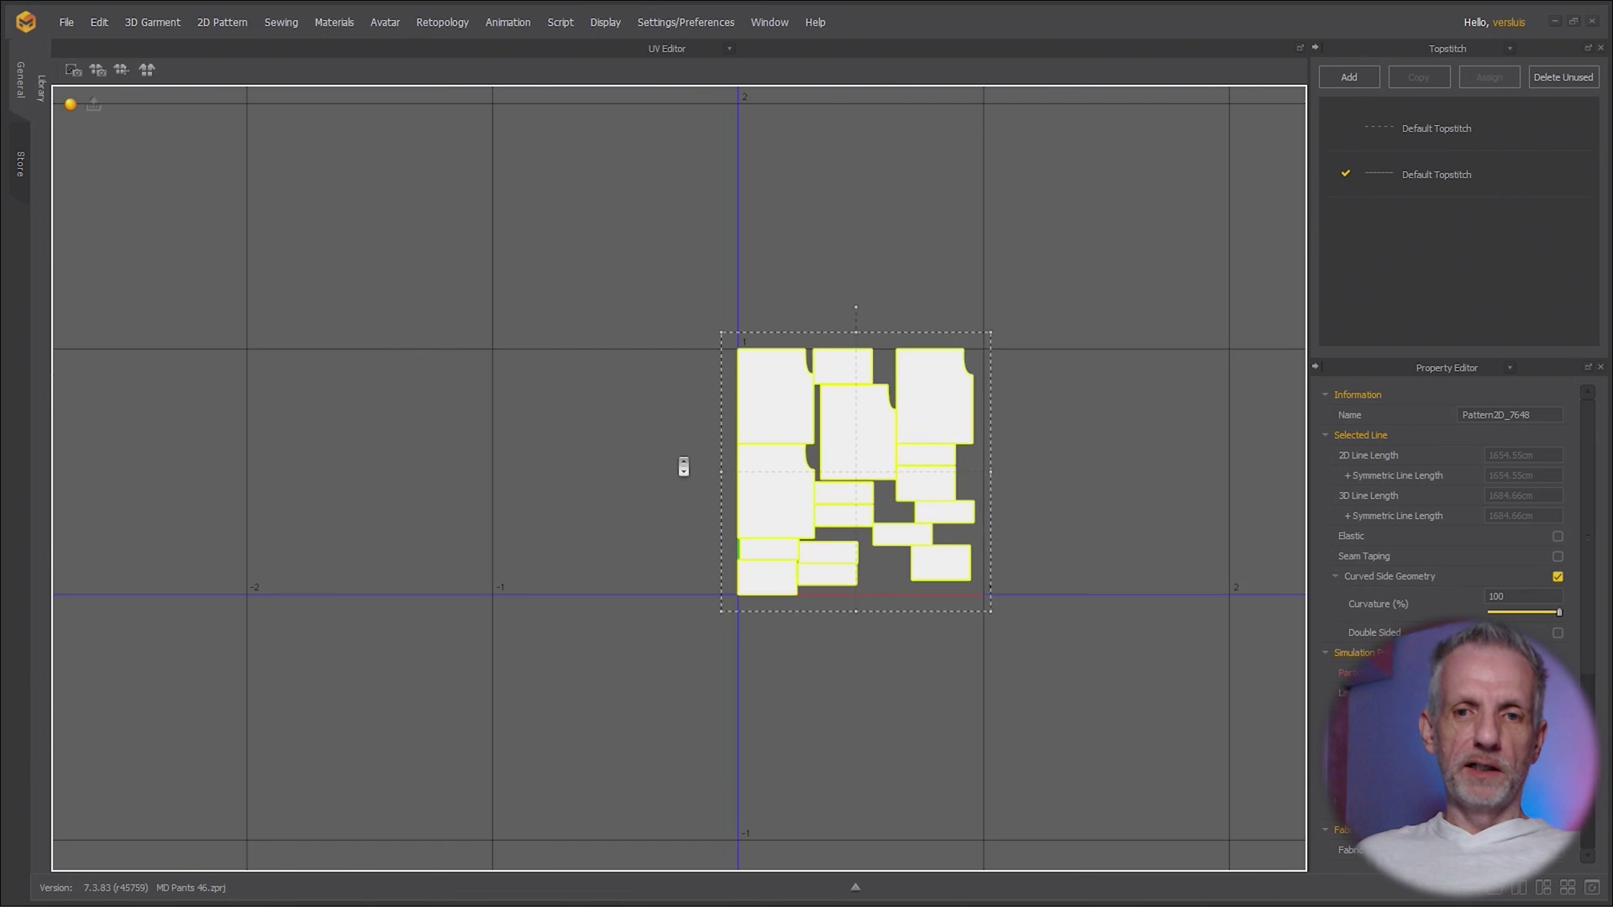
left_click(729, 48)
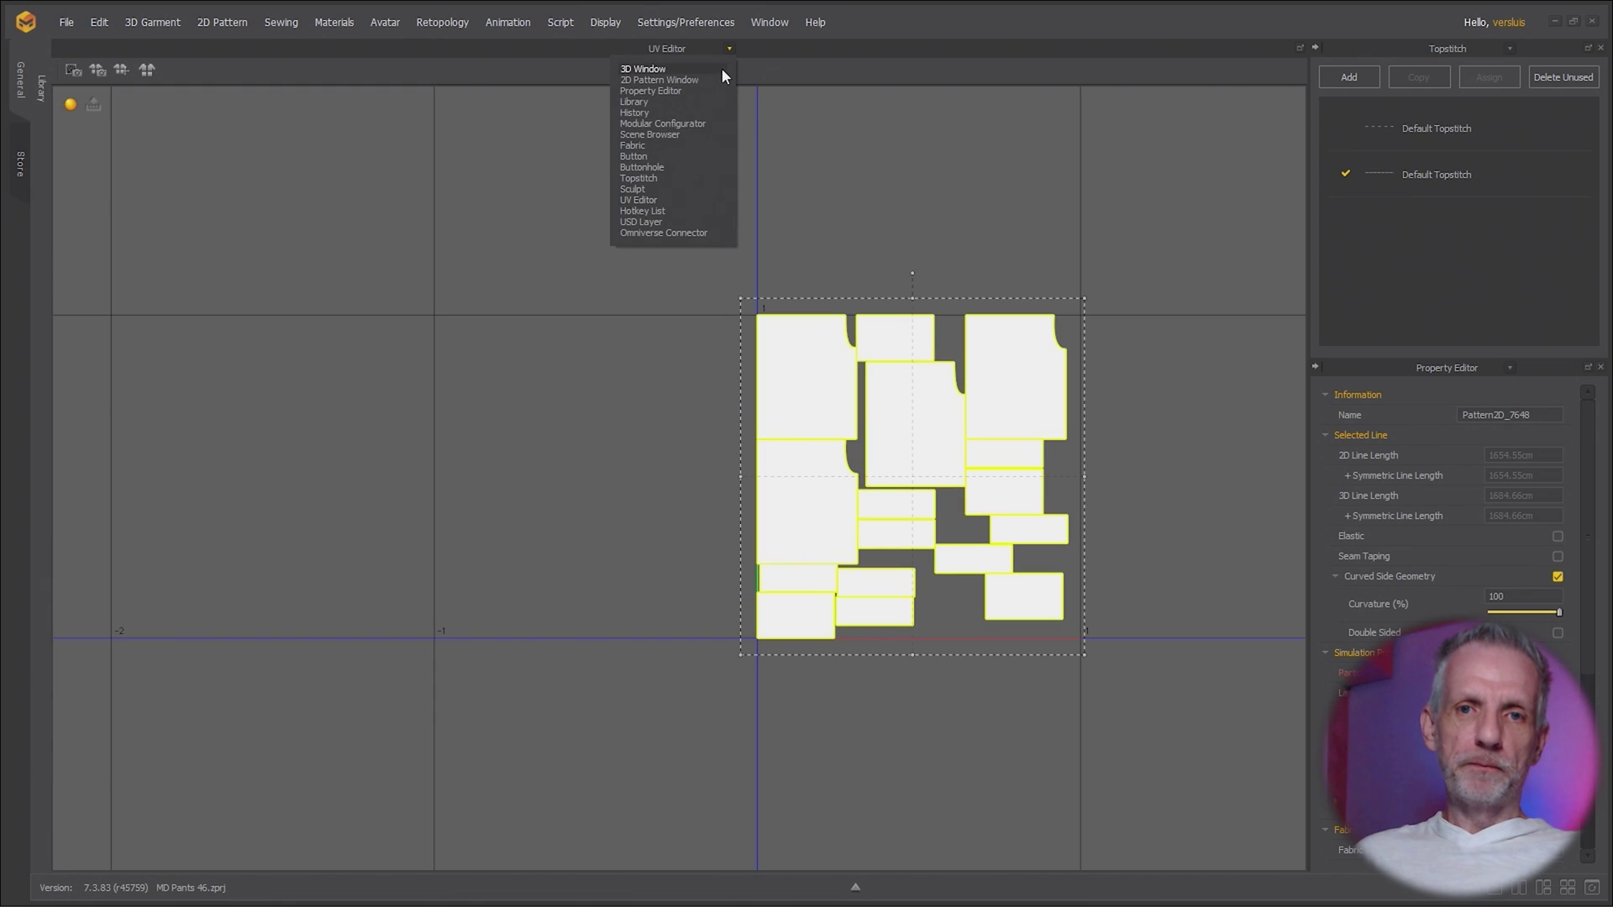
- From the 3D Window, export the pants as an OBJ named 'Pants G9'
left_click(722, 68)
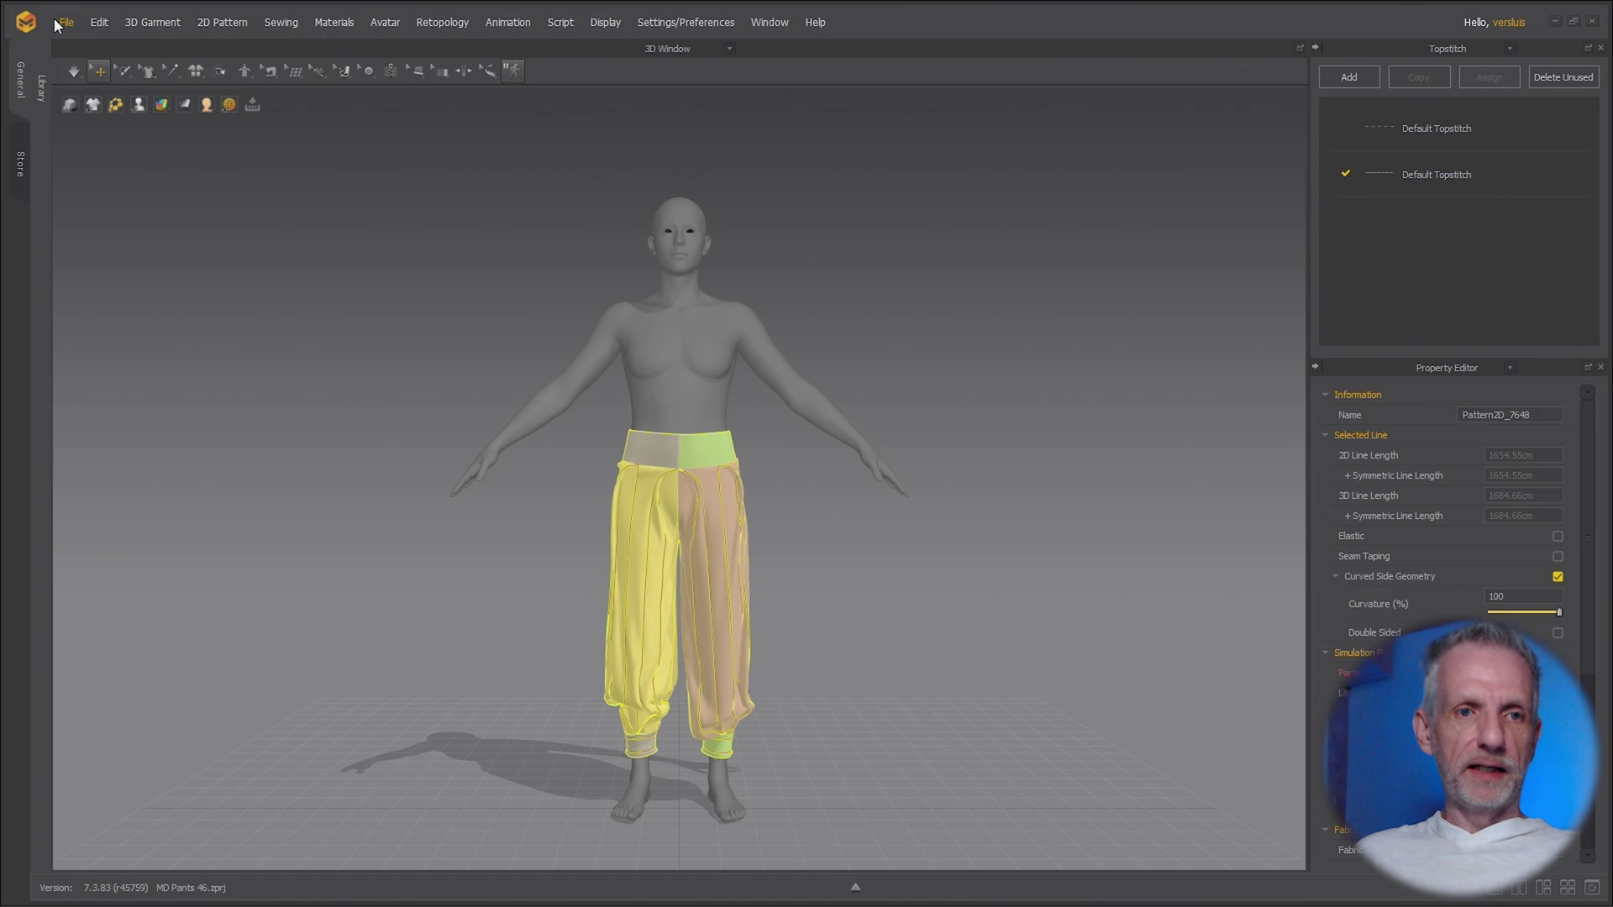
left_click(66, 22)
mouse_move(216, 229)
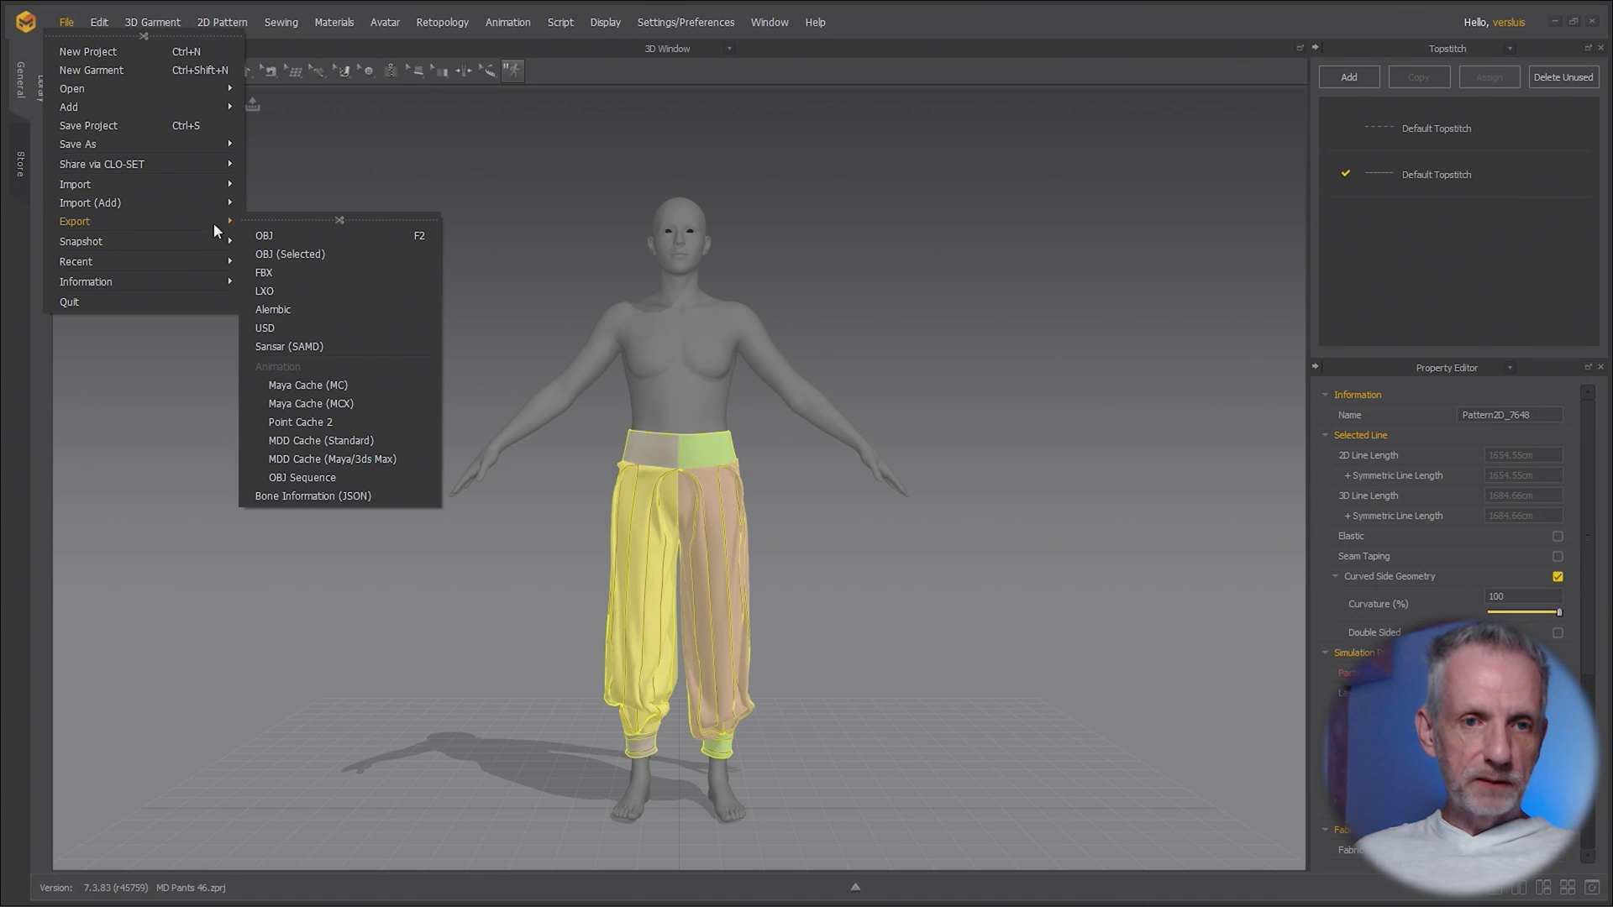
left_click(300, 236)
type("Pants G9 Fi")
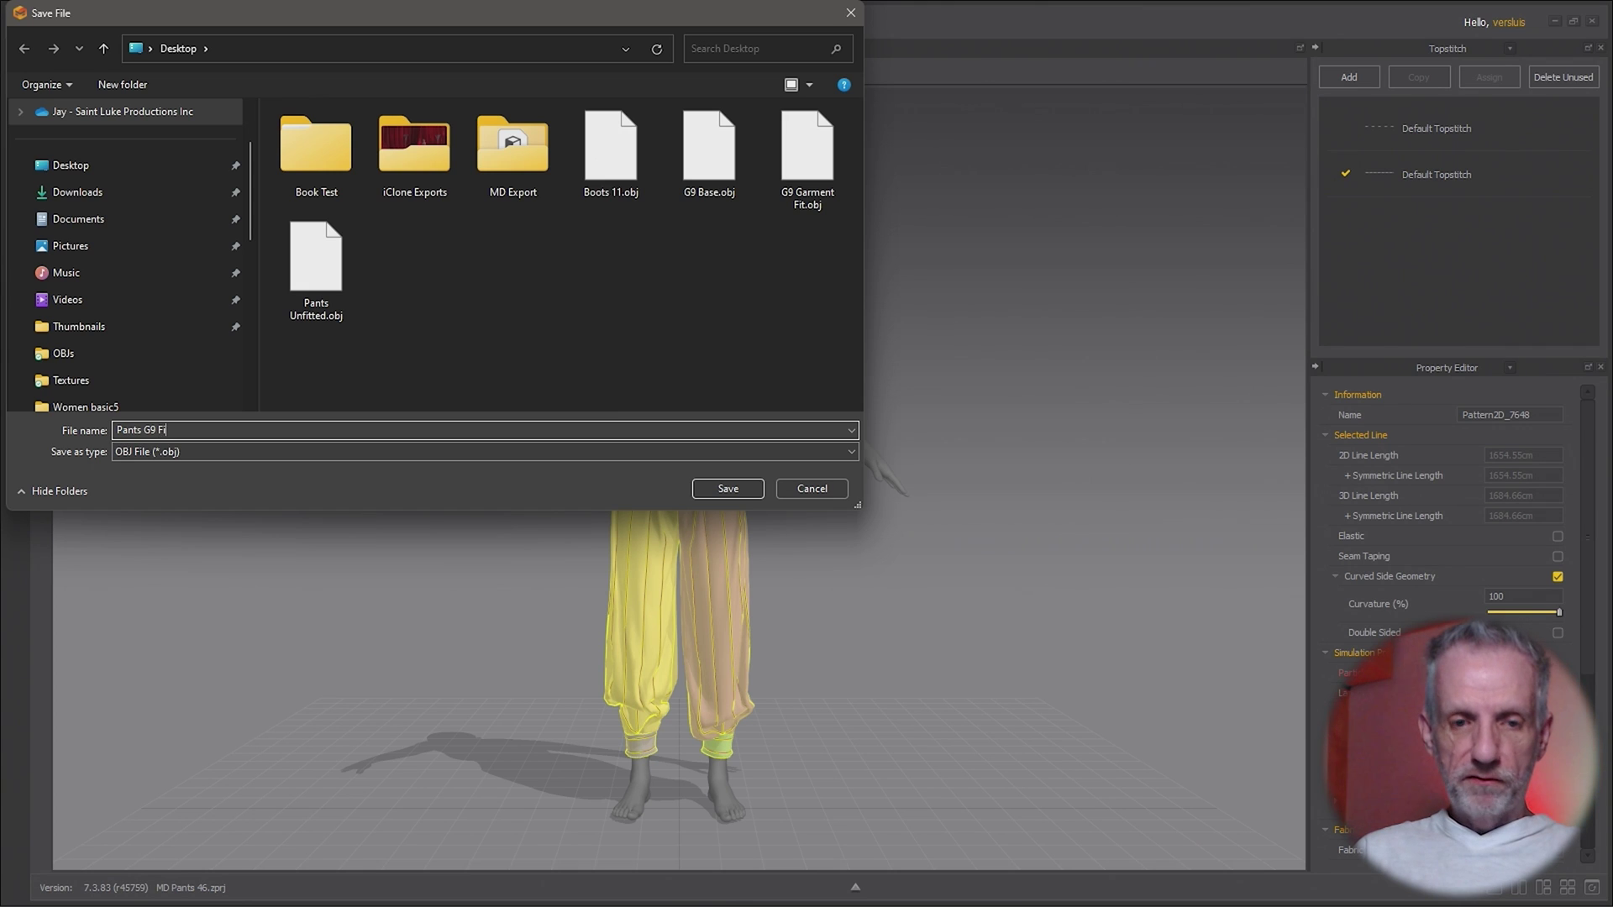
key("Return")
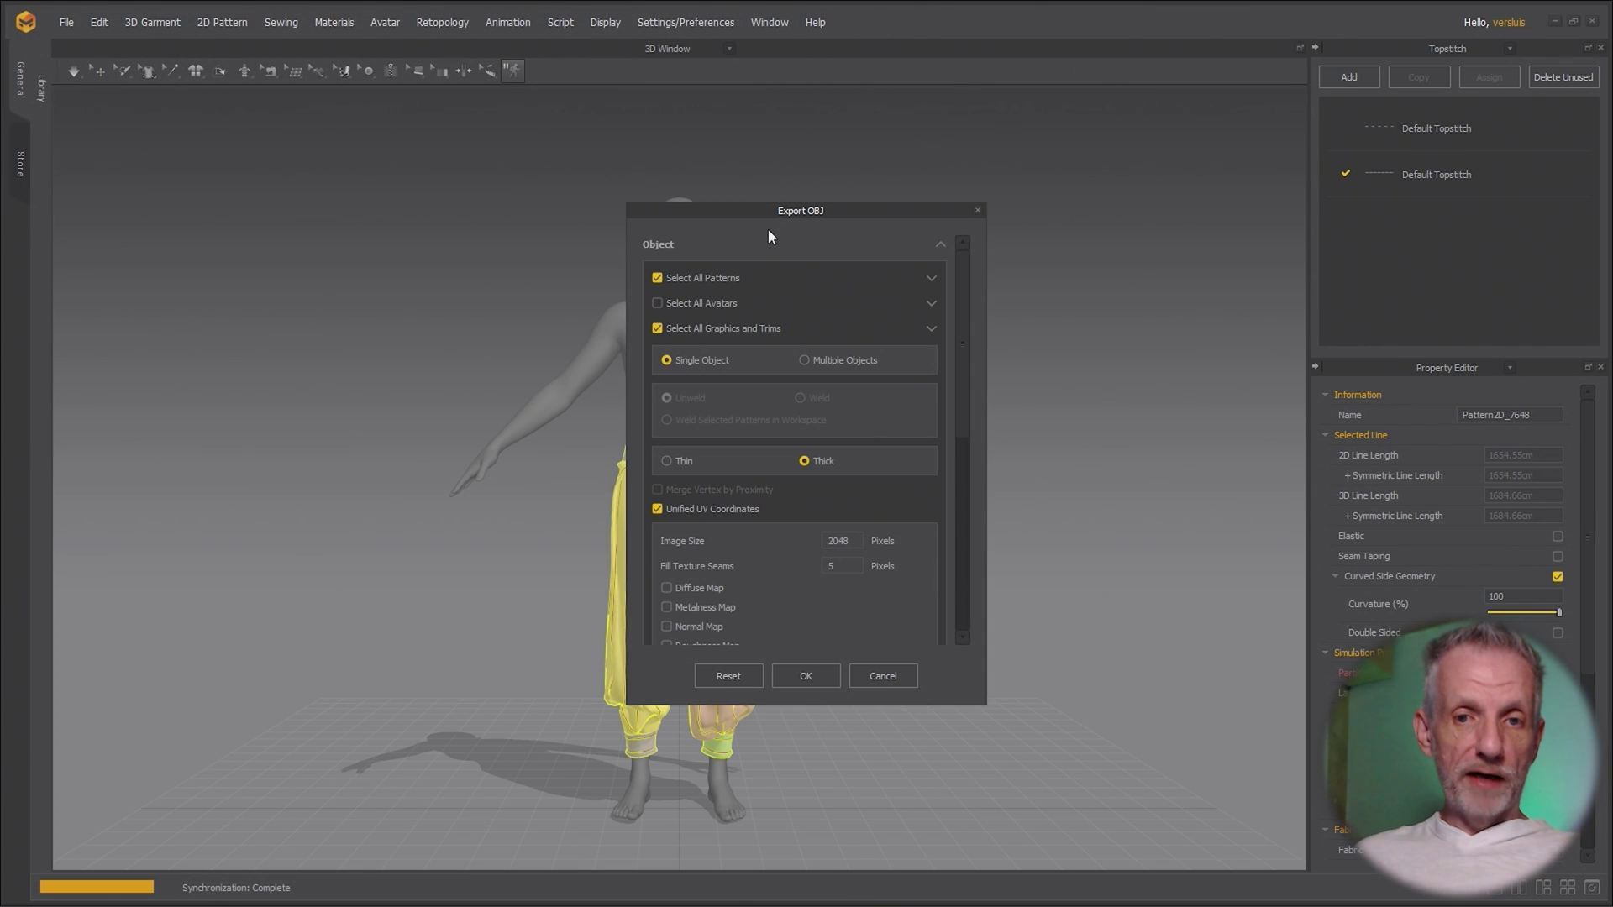
left_click_drag(784, 205, 507, 110)
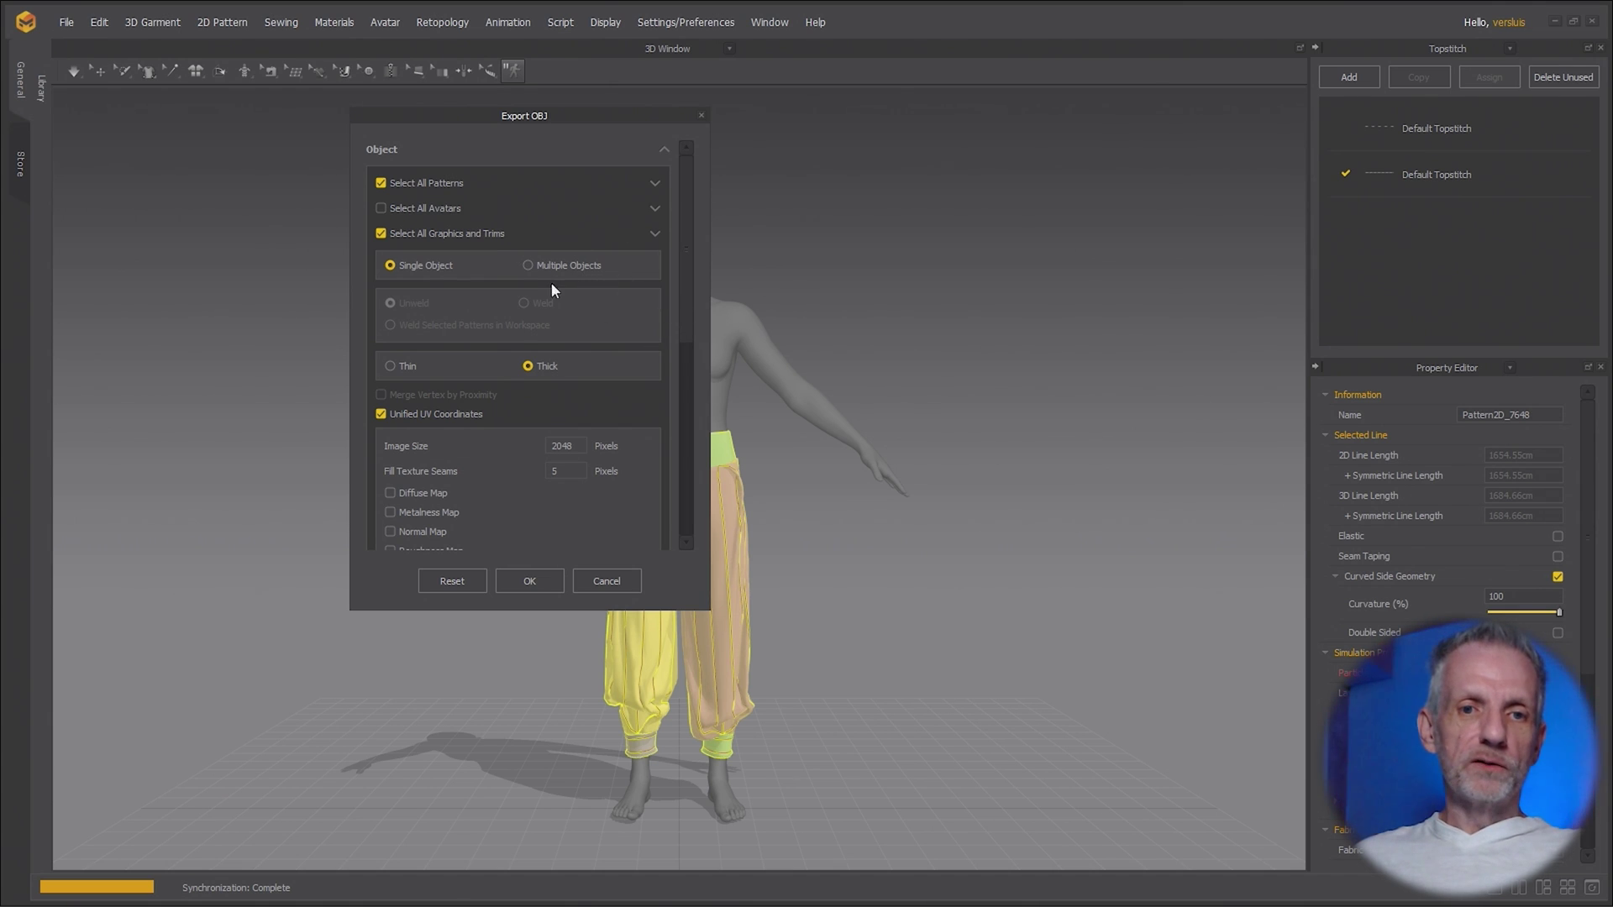
left_click(390, 366)
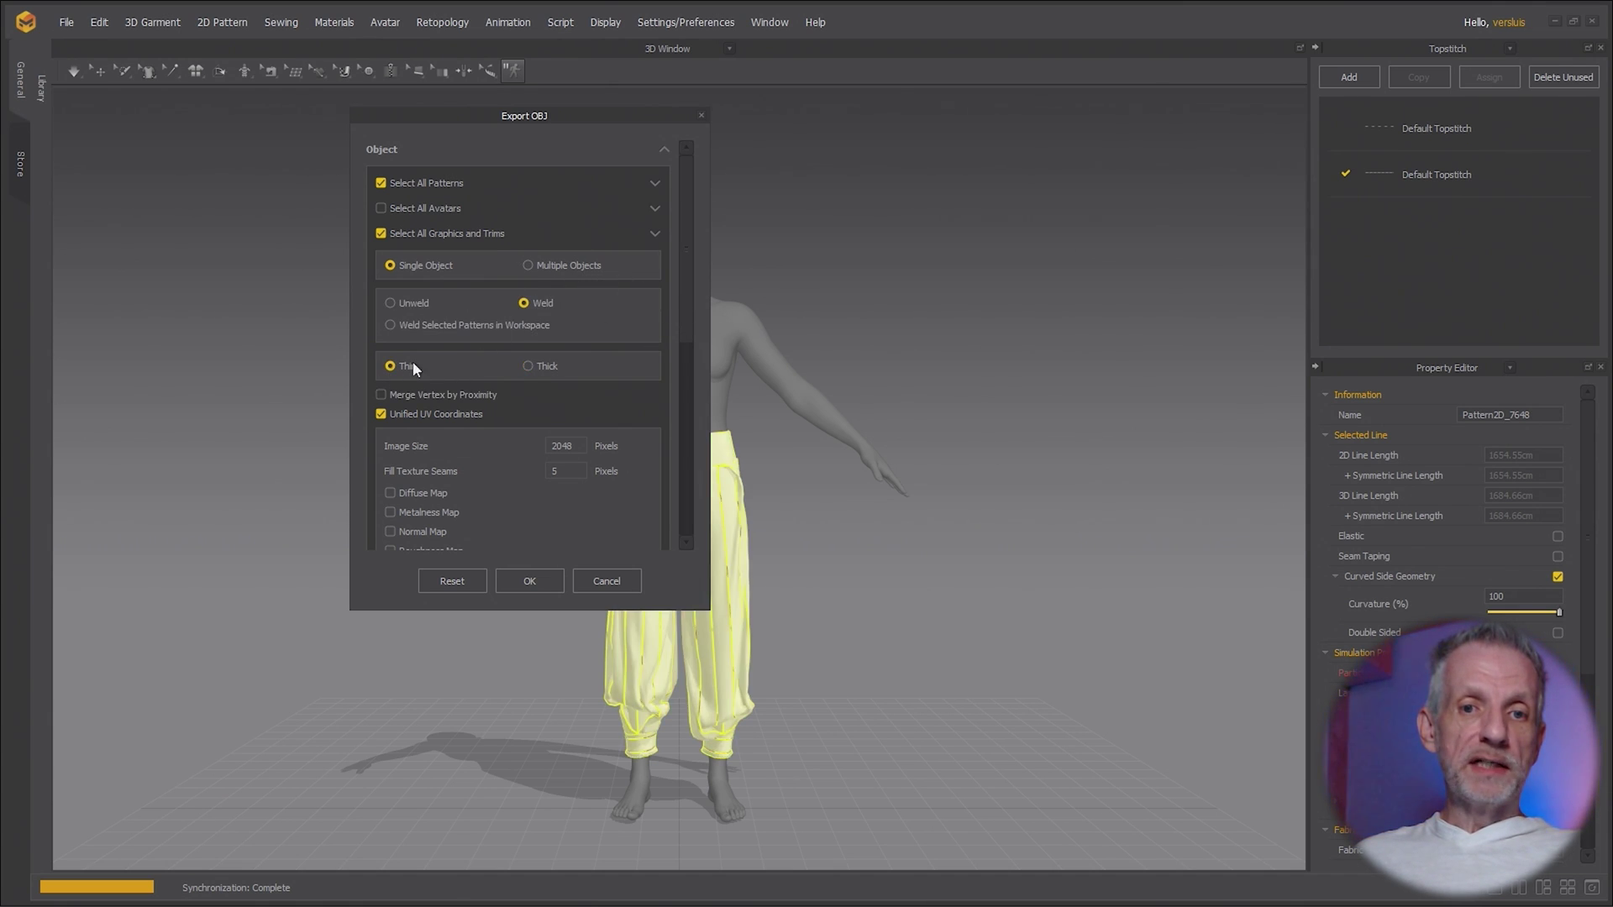
left_click(529, 365)
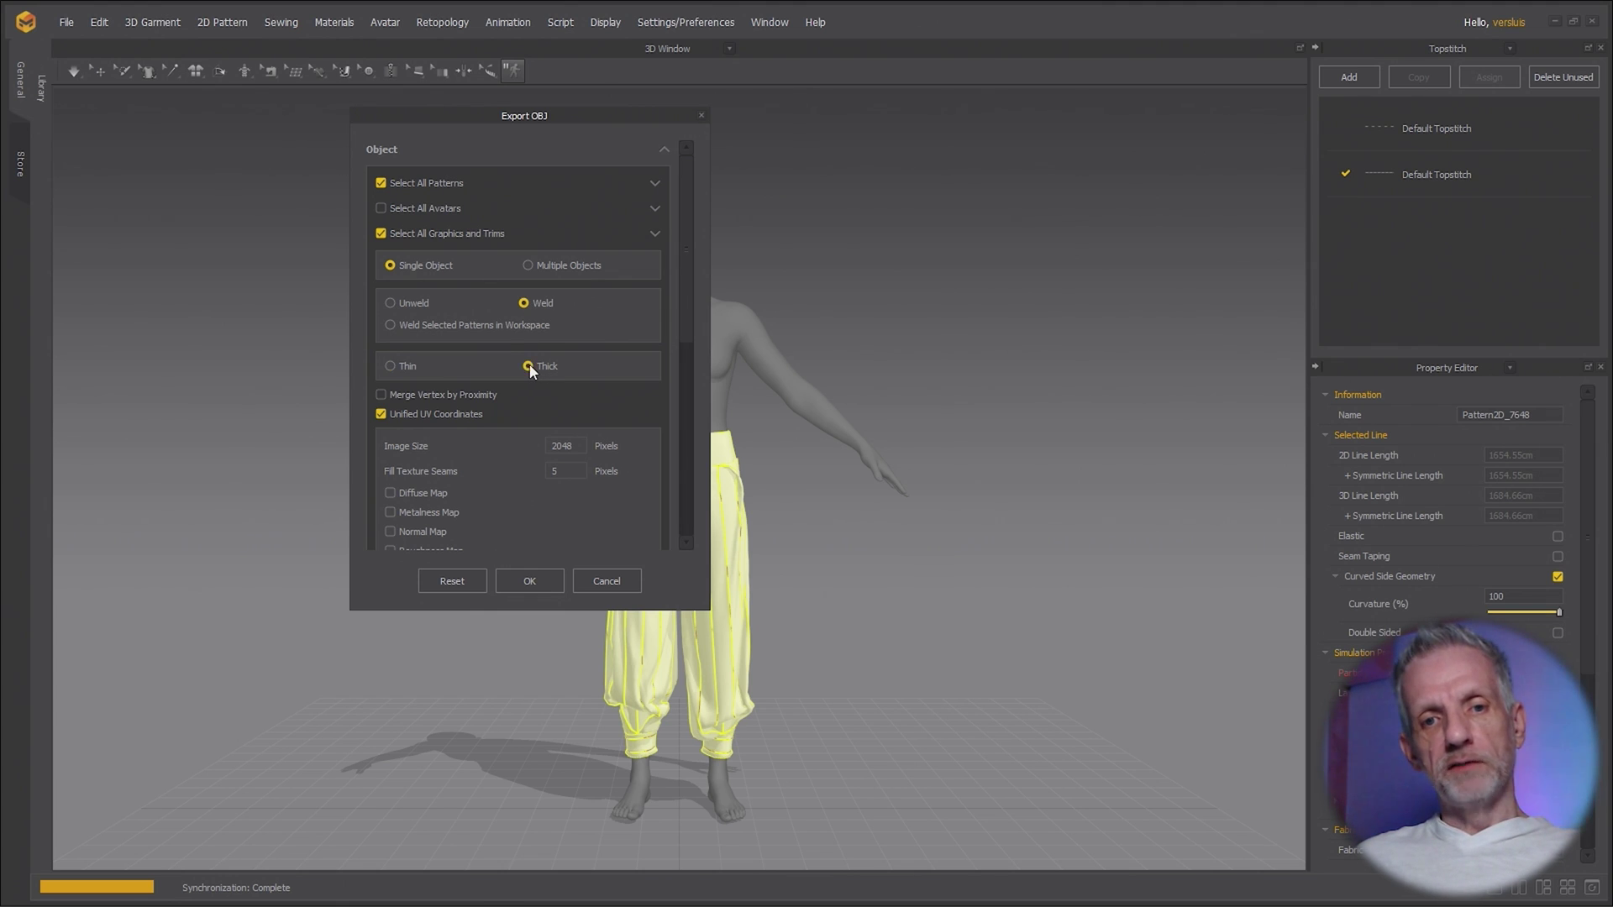
left_click_drag(632, 114, 434, 117)
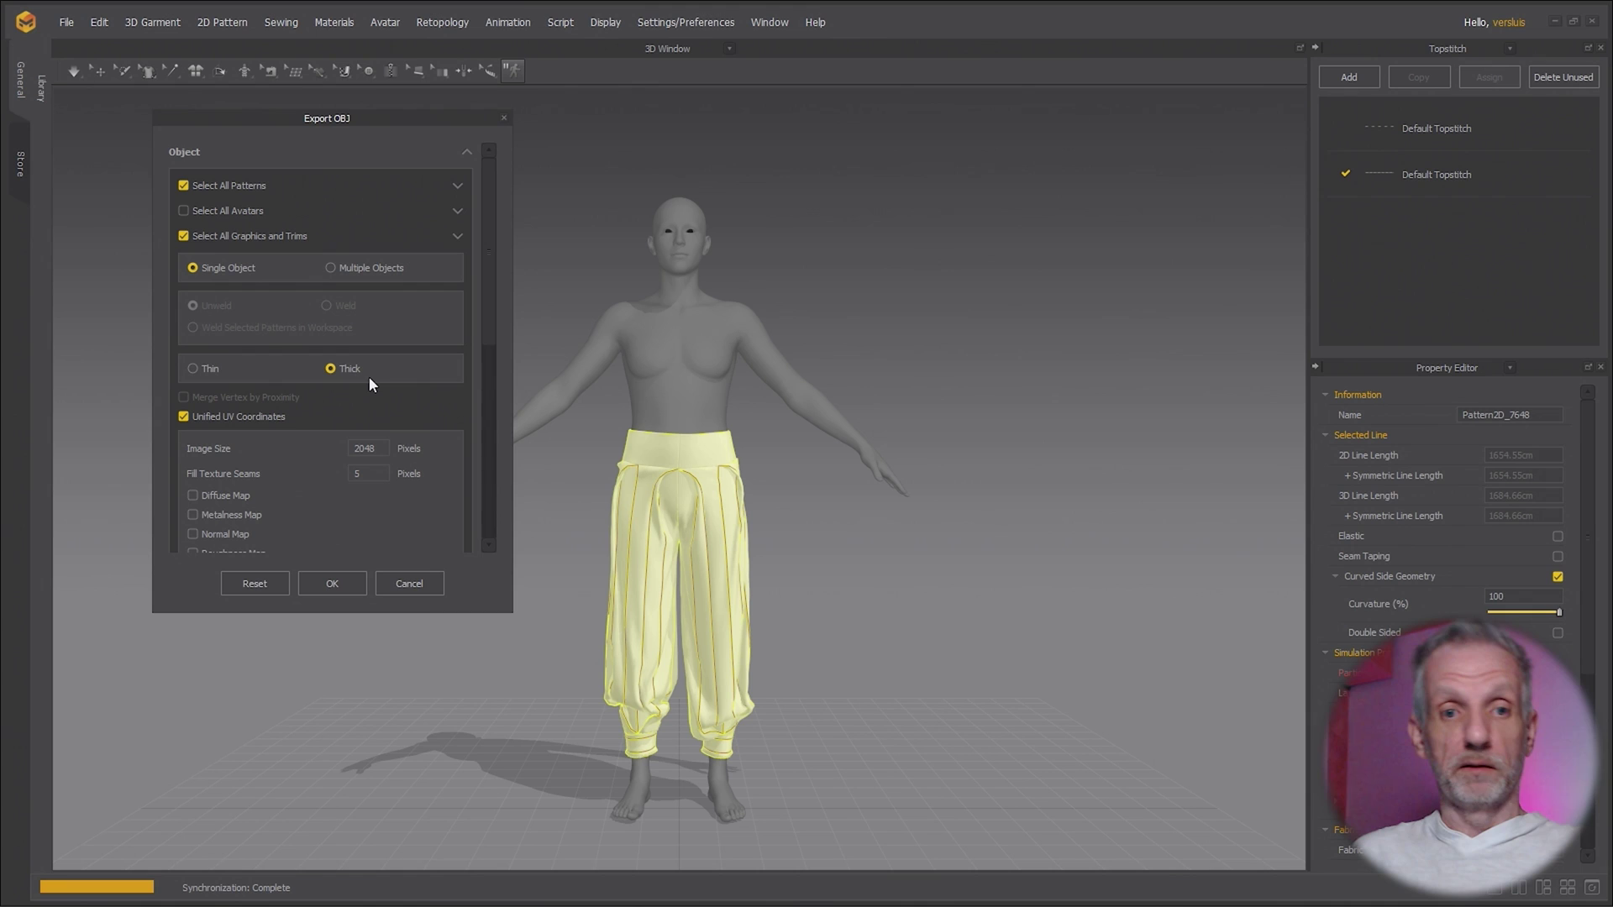
- Export as Thin geometry with Weld, keeping Unified UV Coordinates checked
left_click(193, 368)
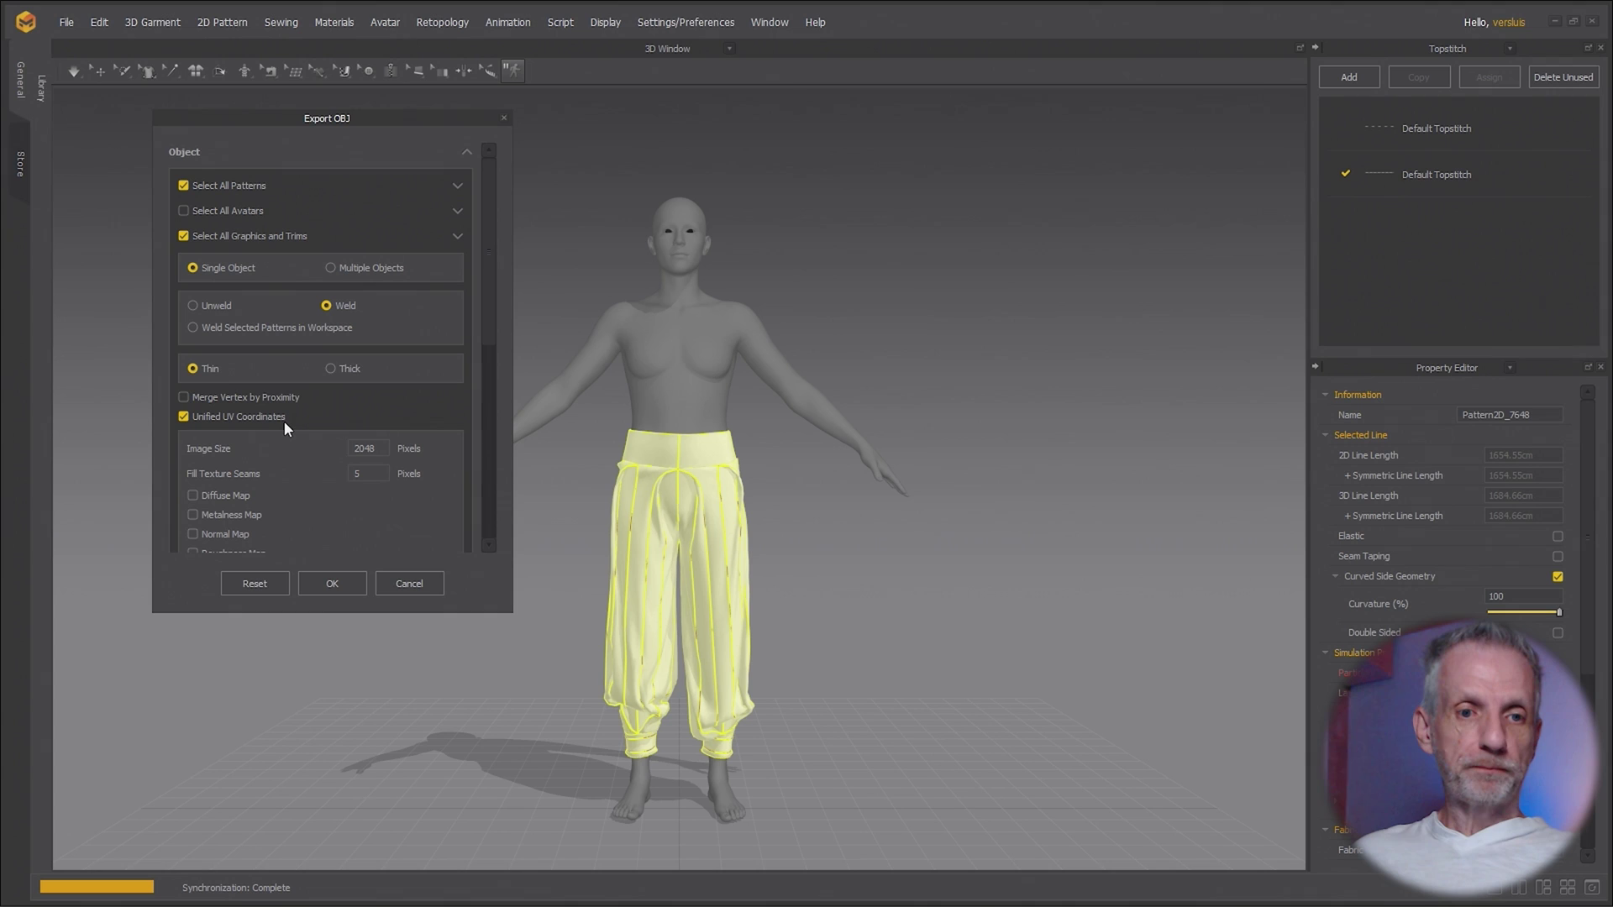
left_click(339, 581)
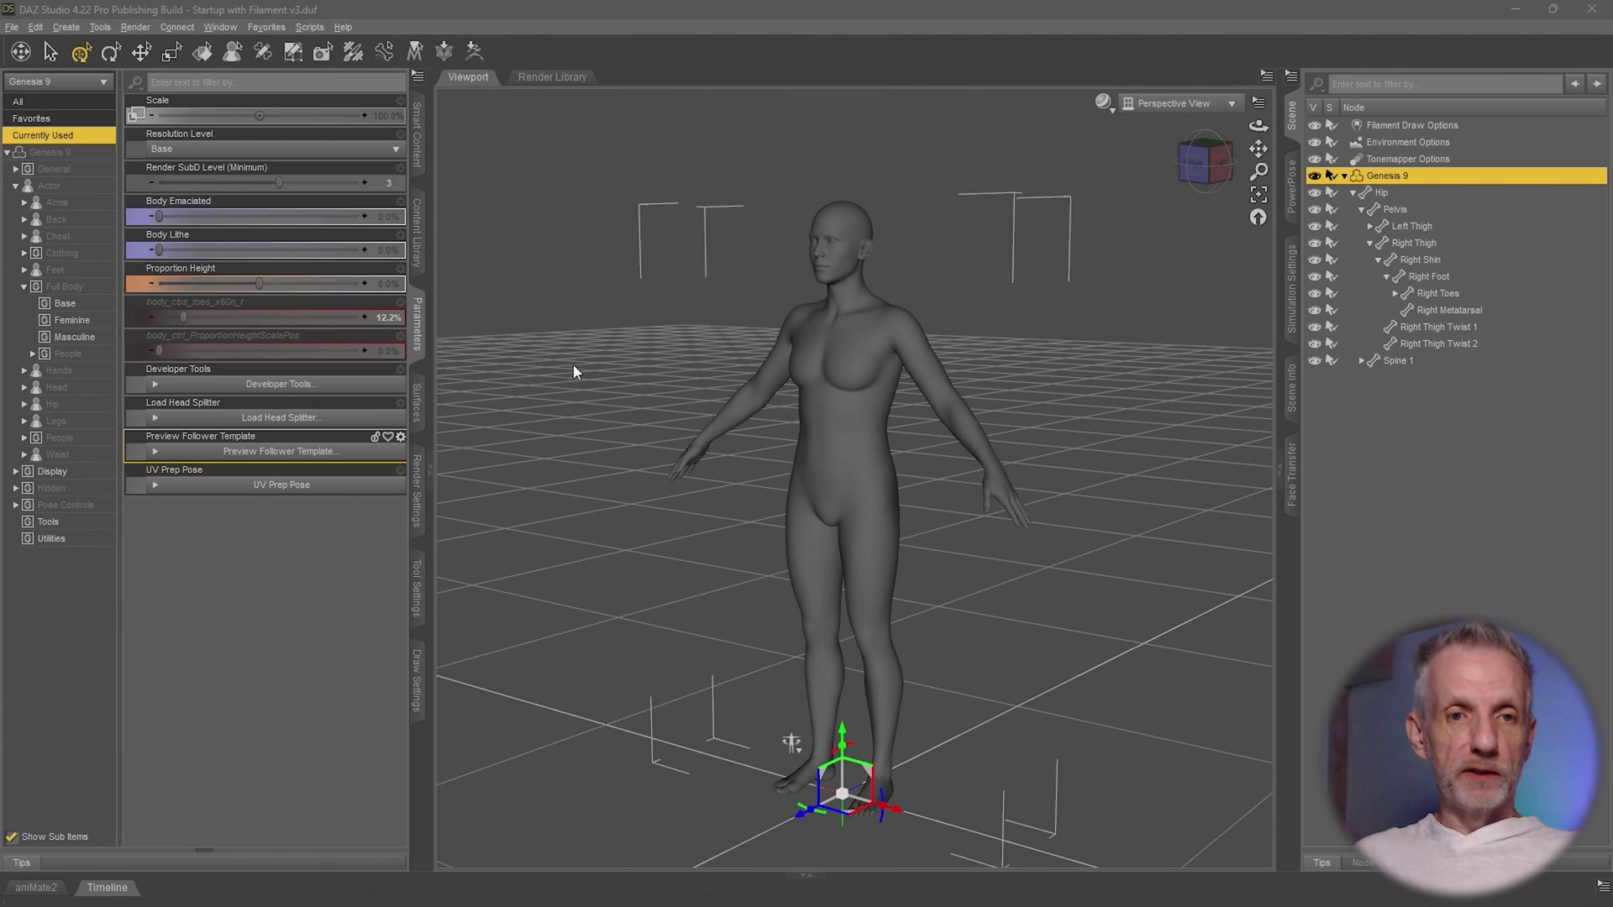
- Import Pants G9 Fit.obj into DAZ Studio at the DAZ Studio (1 unit = 1cm) scale
key("ctrl+i")
left_click(301, 281)
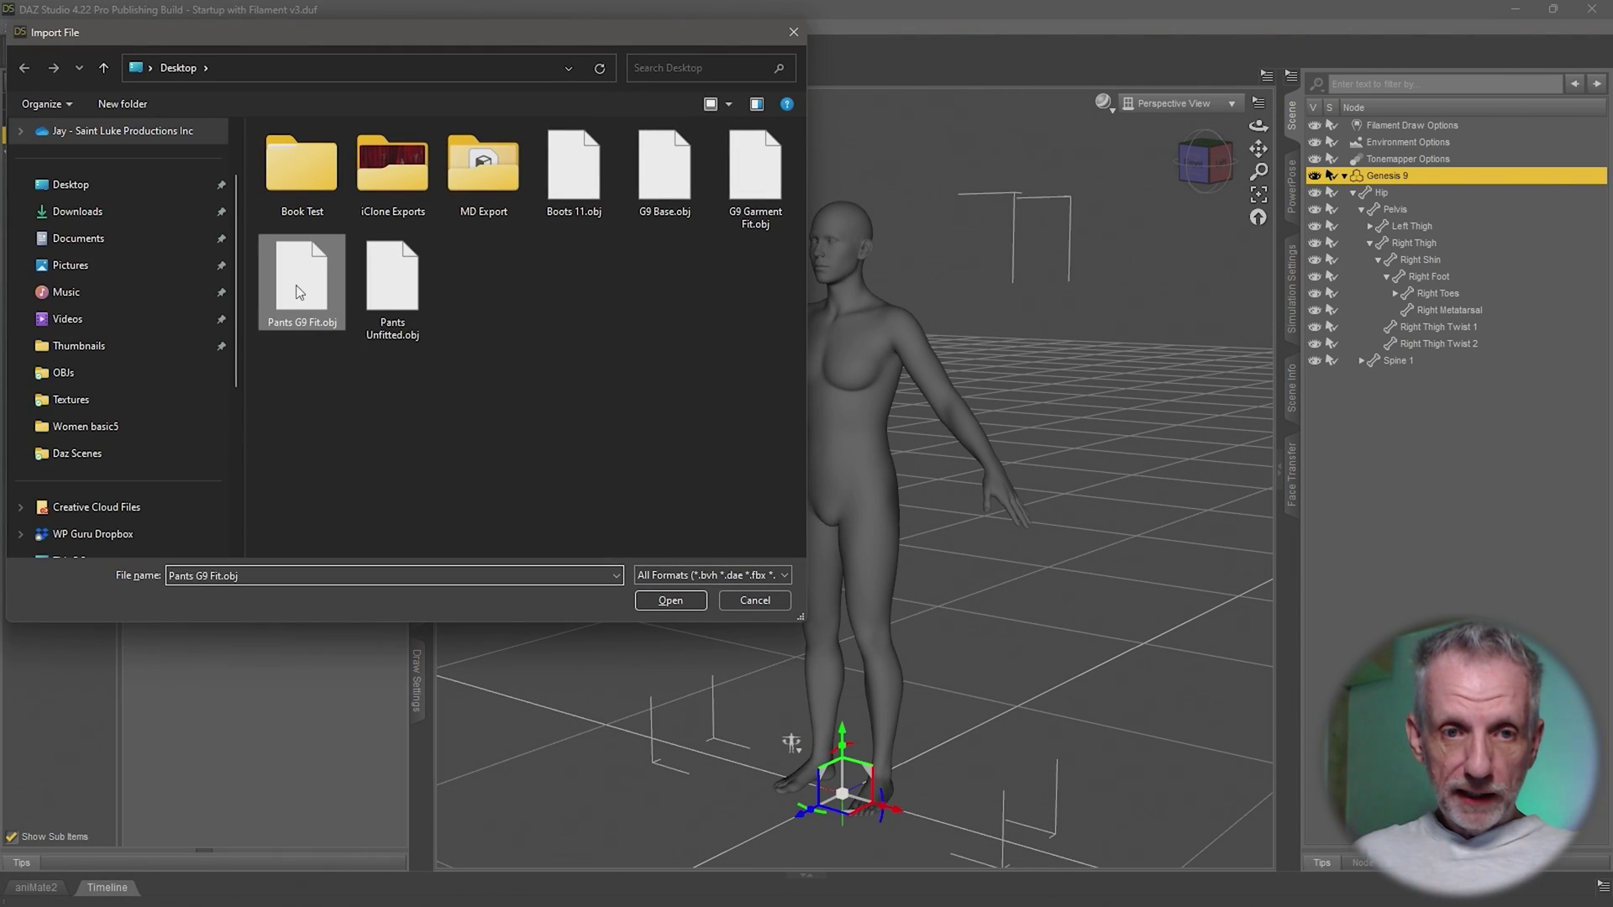
left_click(670, 600)
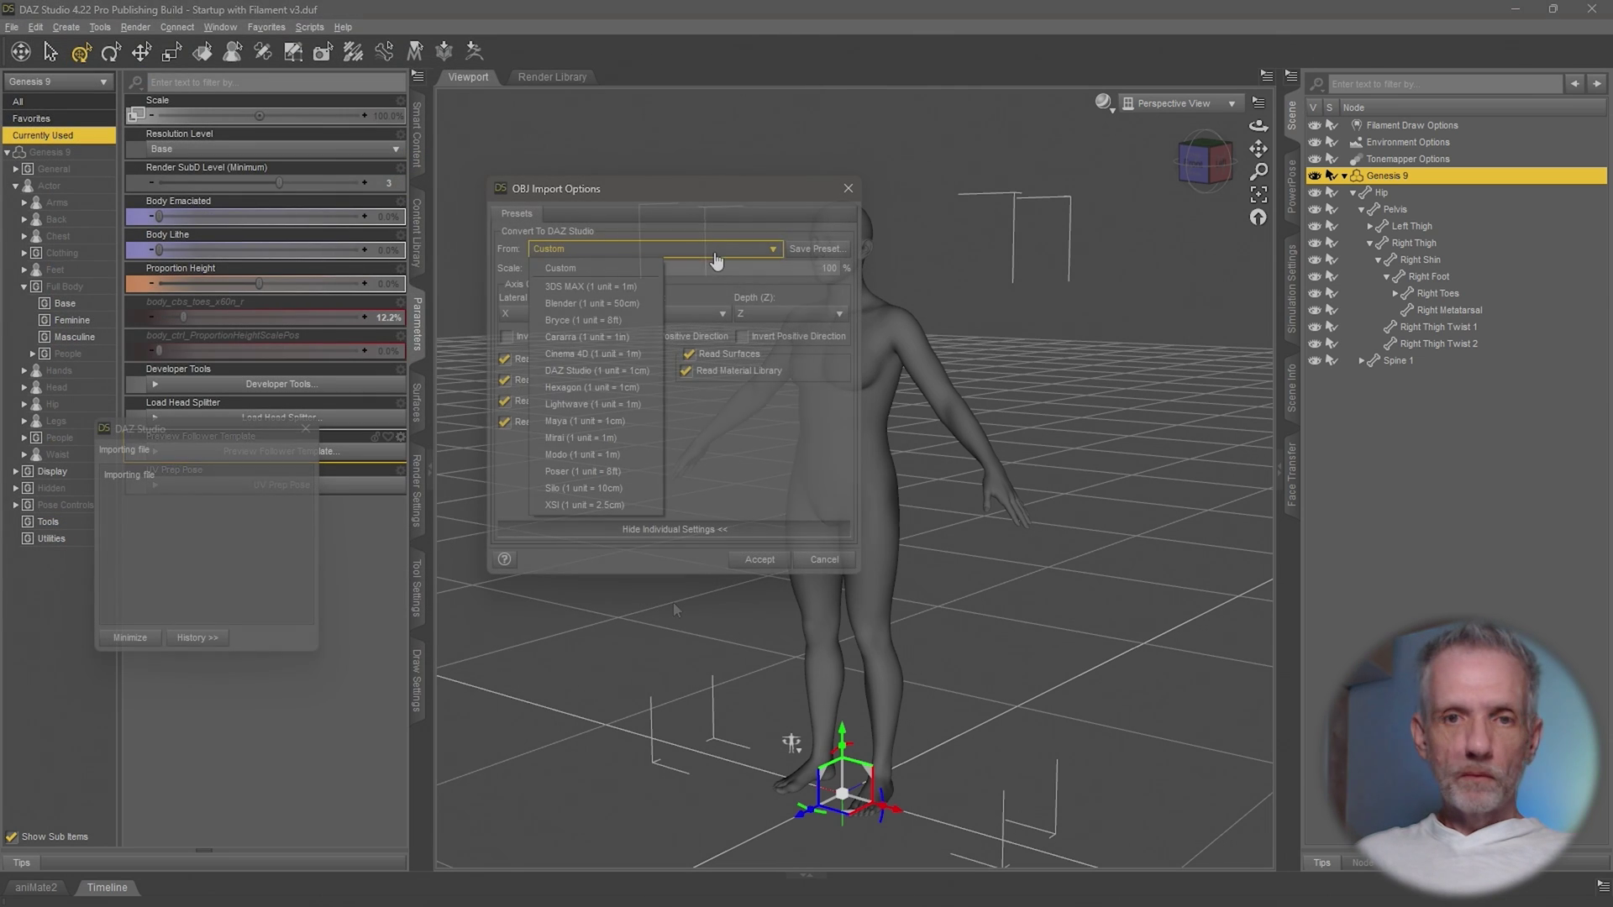
left_click(638, 249)
left_click(627, 368)
left_click(749, 557)
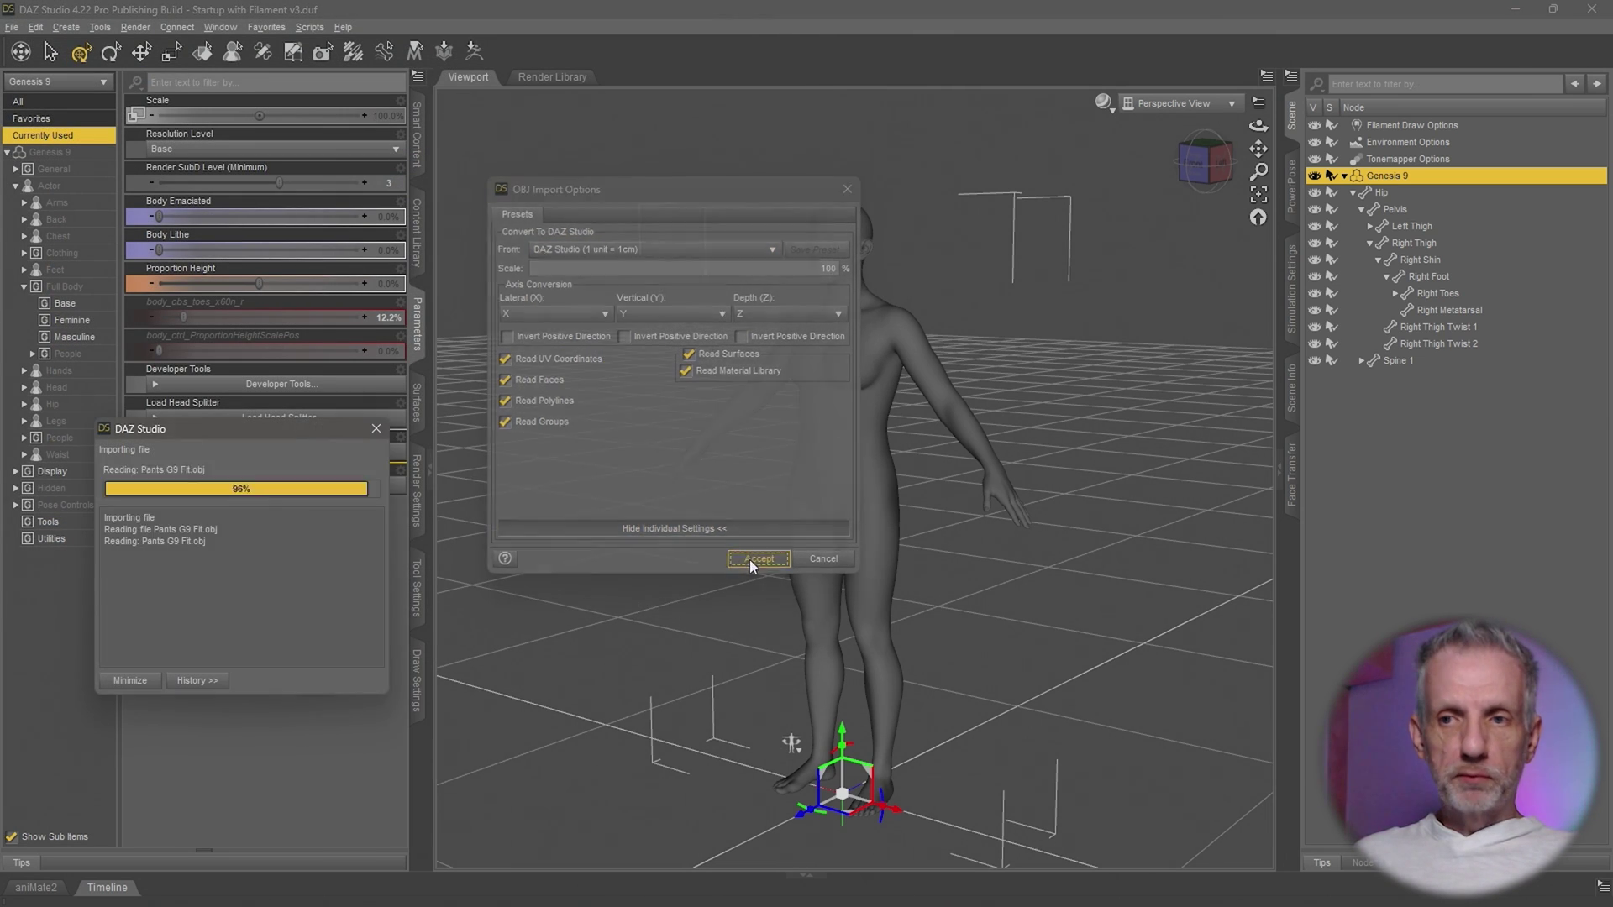
- Zoom and orbit around the imported pants on the Genesis 9 figure
scroll(922, 583, "up", 5)
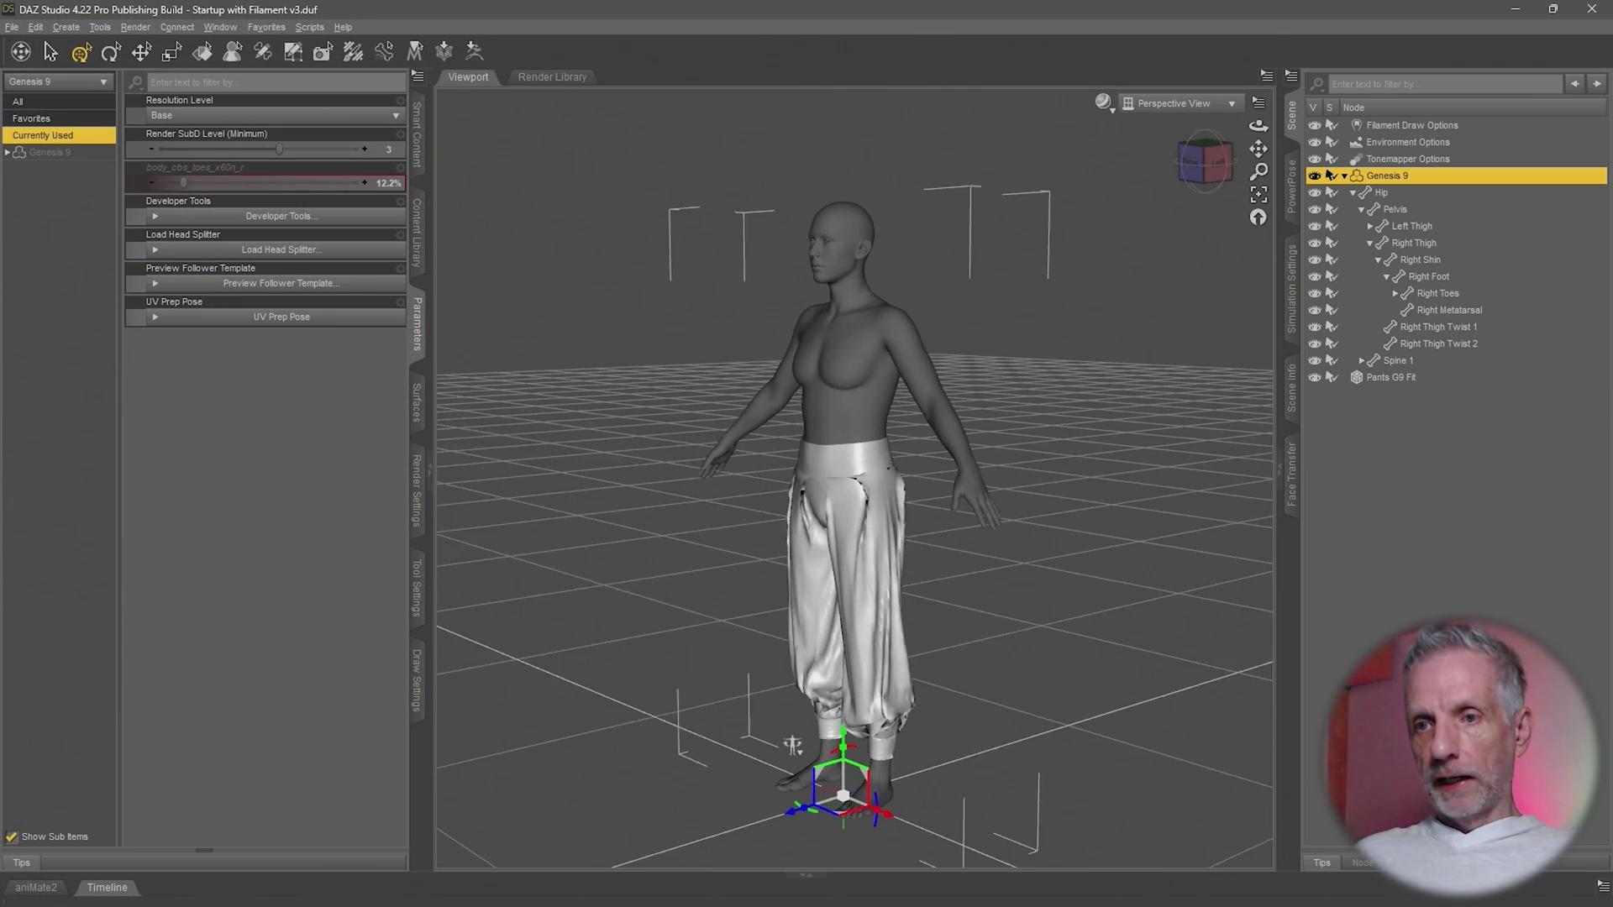
scroll(922, 582, "up", 8)
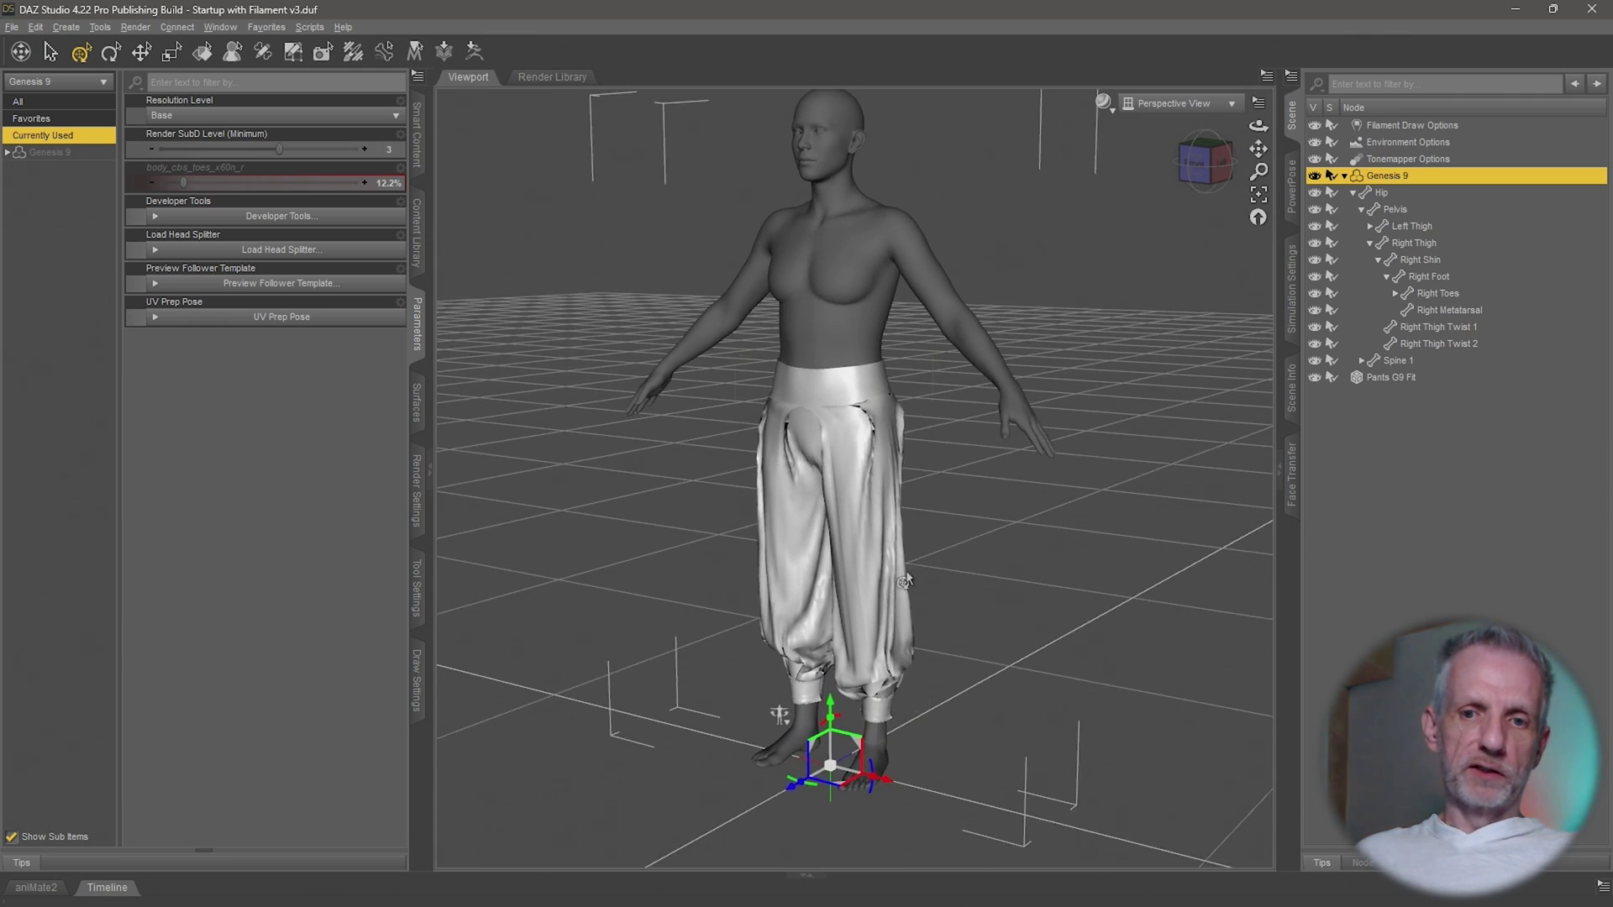
scroll(908, 543, "up", 6)
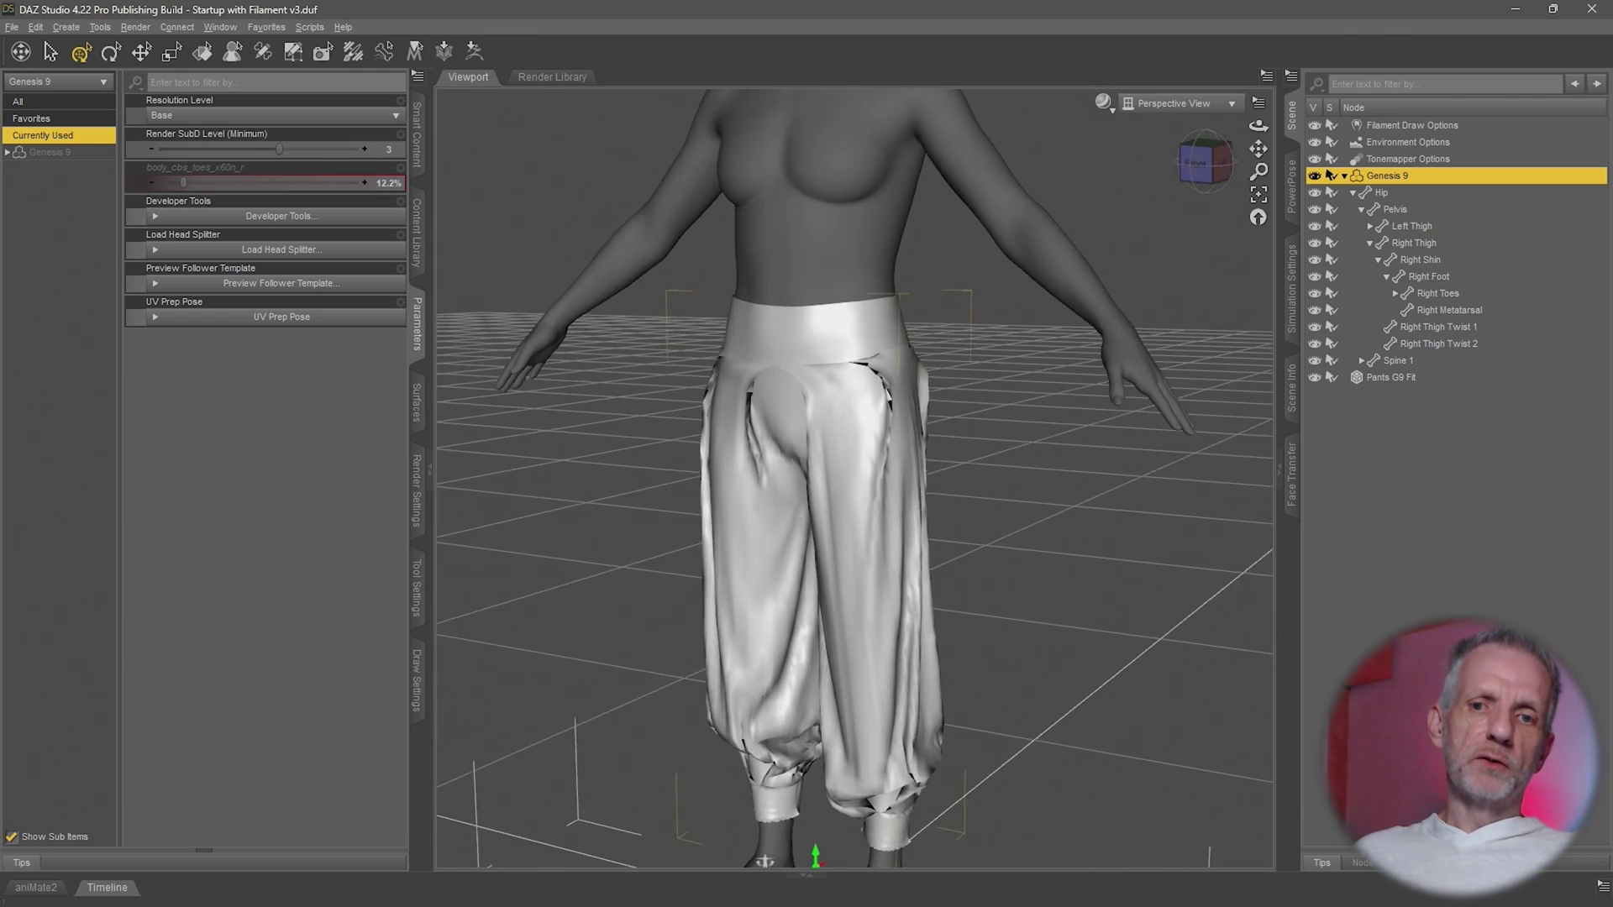
left_click_drag(908, 543, 896, 493, "alt")
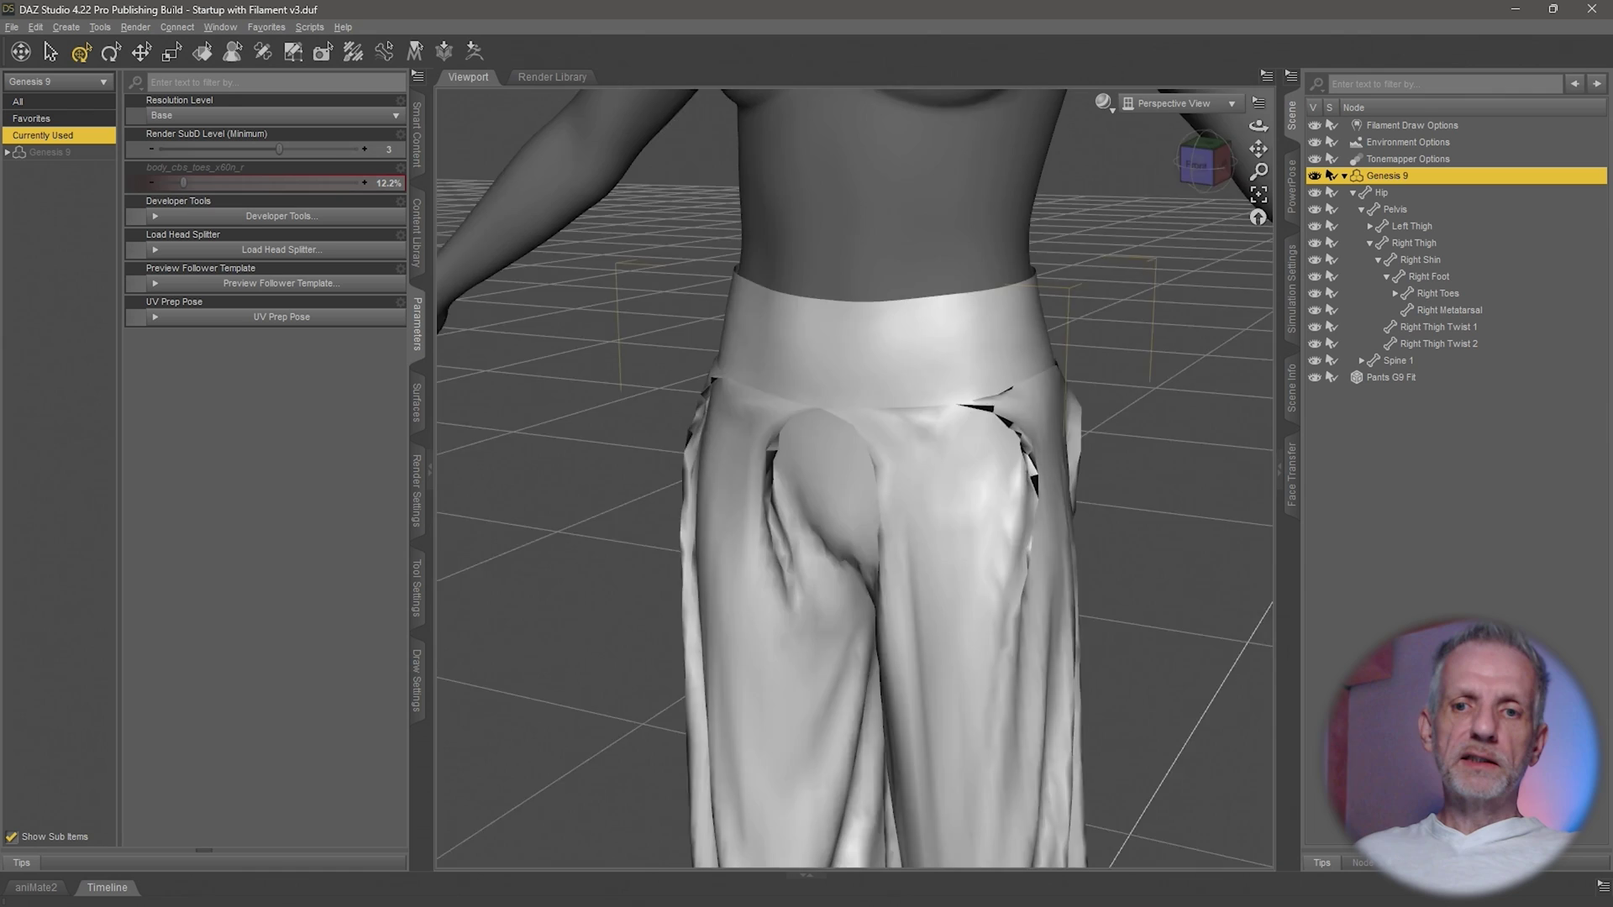
scroll(896, 493, "down", 8)
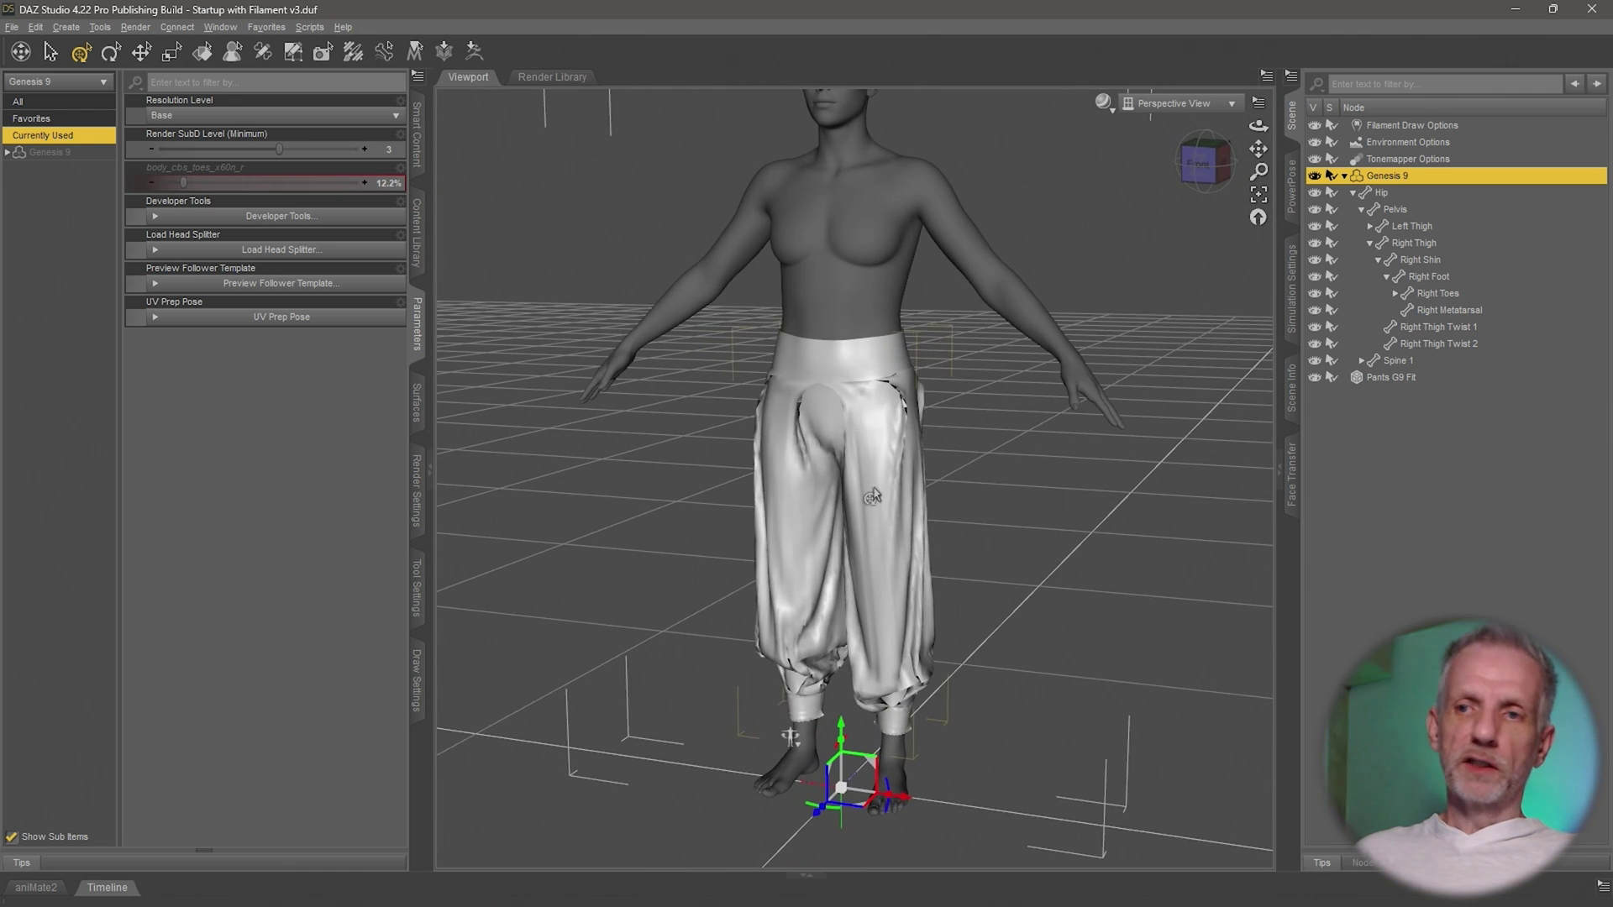
- Transfer rigging from Genesis 9 to Pants G9 Fit using the Base/Bodysuit Loose projection template
right_click(1285, 116)
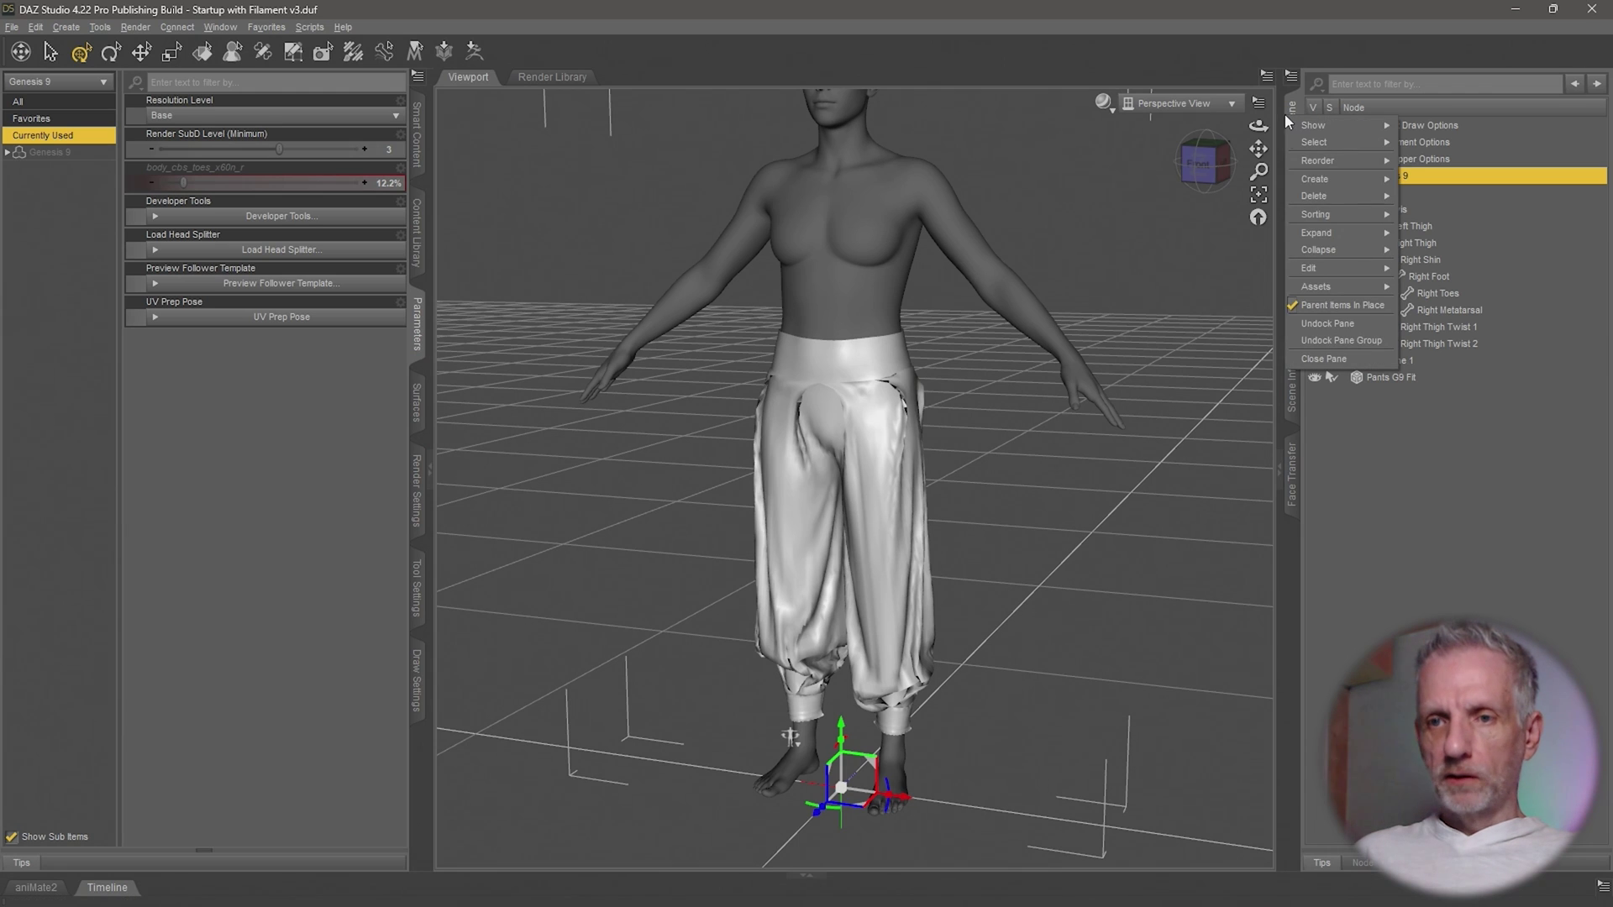
mouse_move(1312, 294)
left_click(1235, 291)
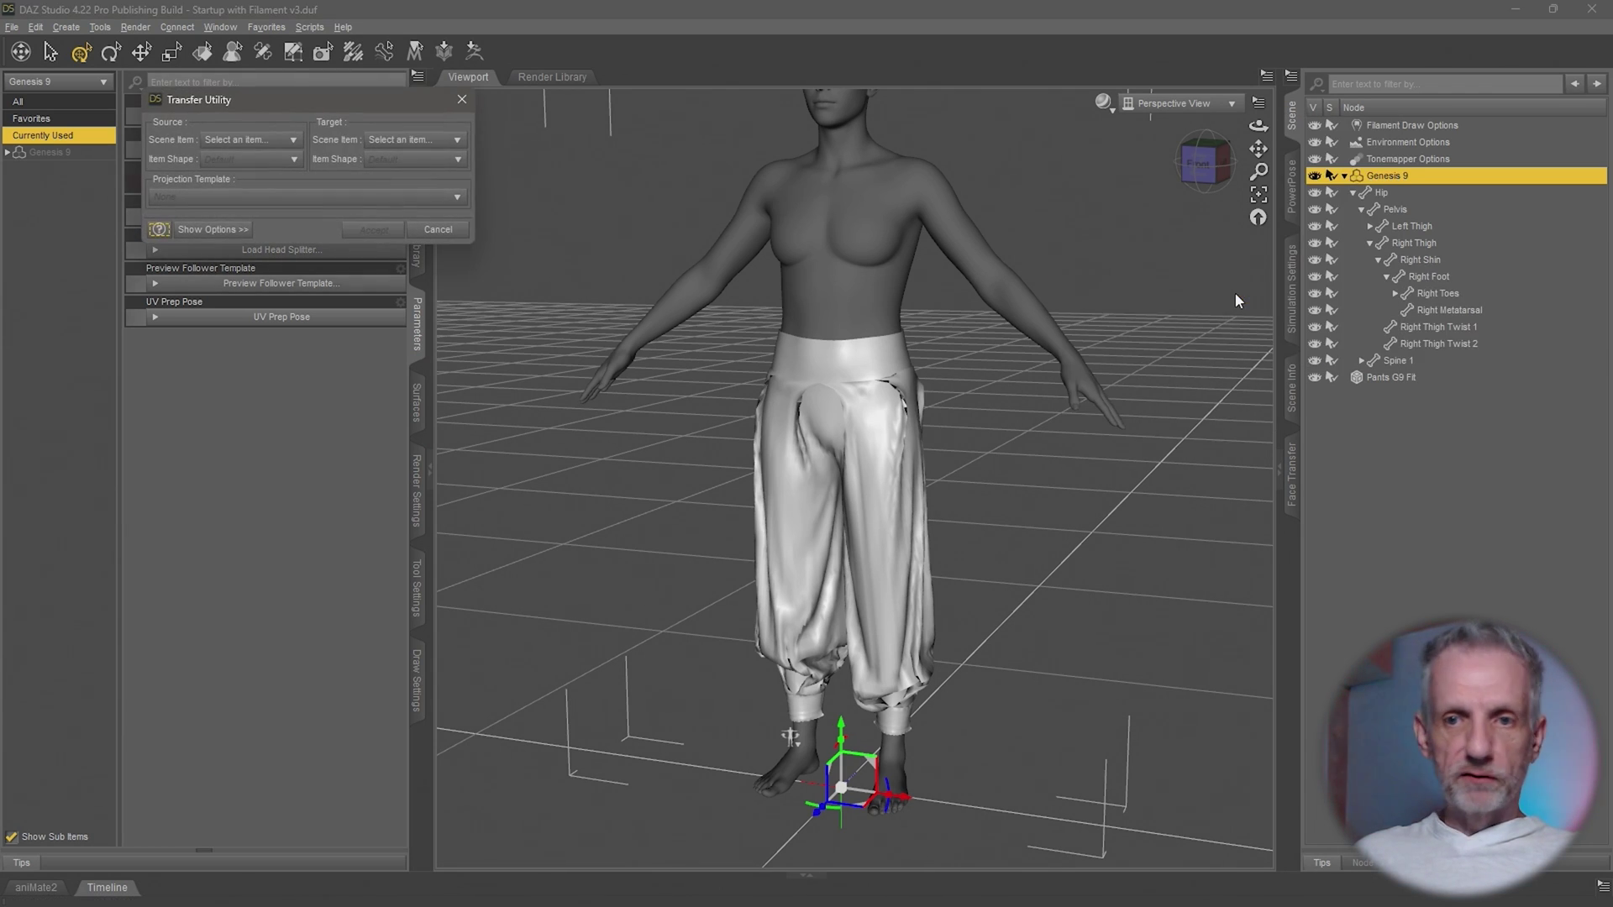
left_click(250, 140)
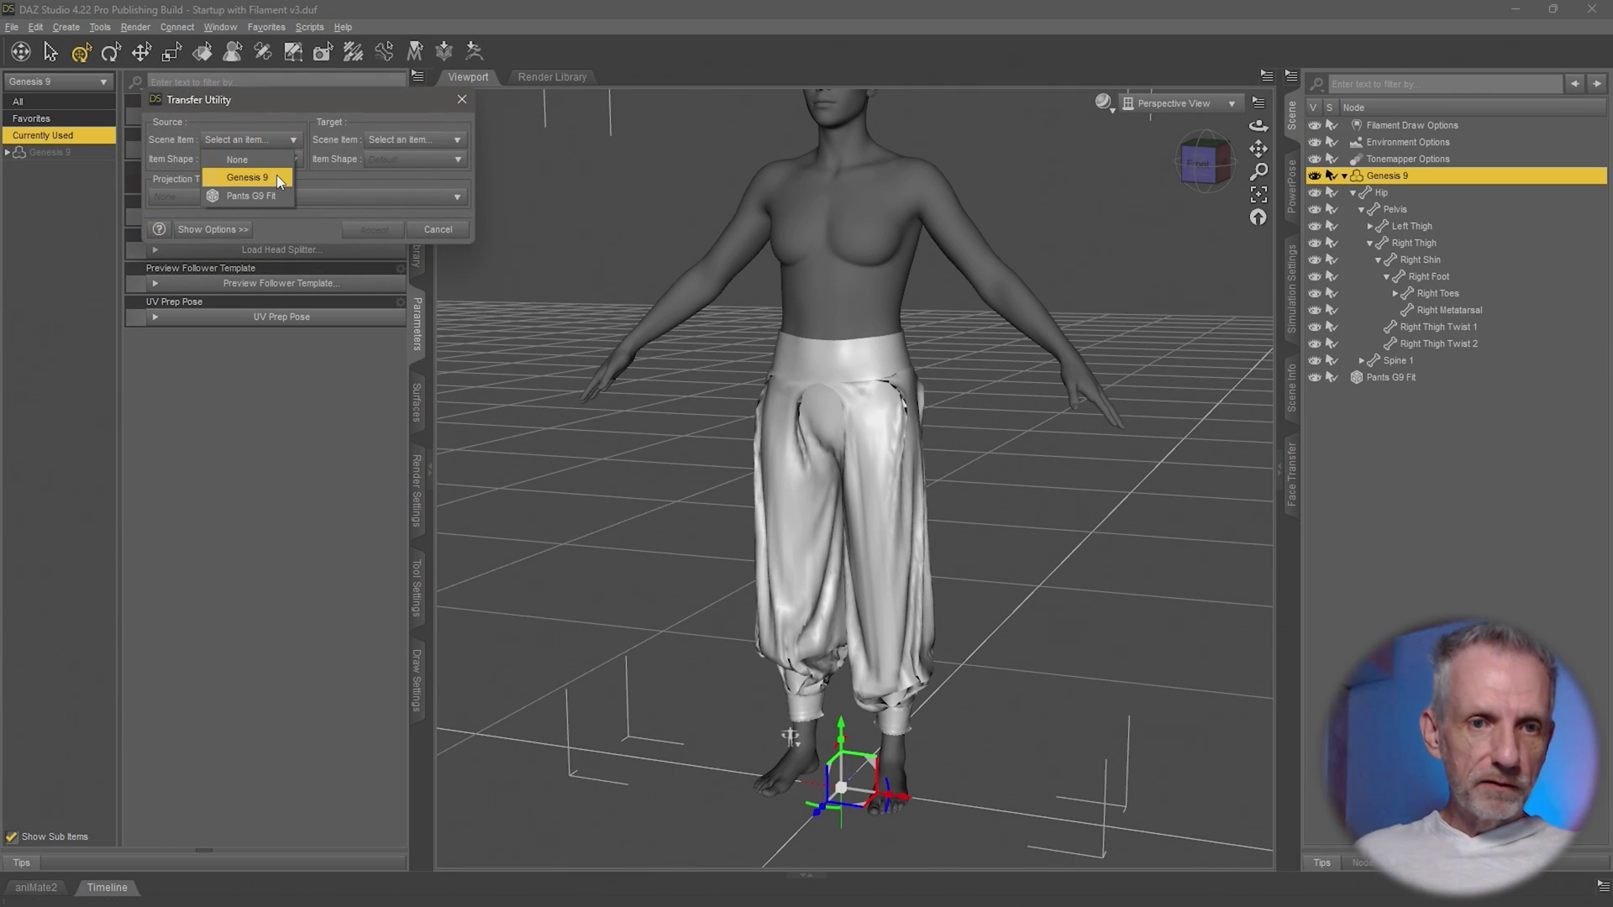
left_click(275, 174)
left_click(402, 142)
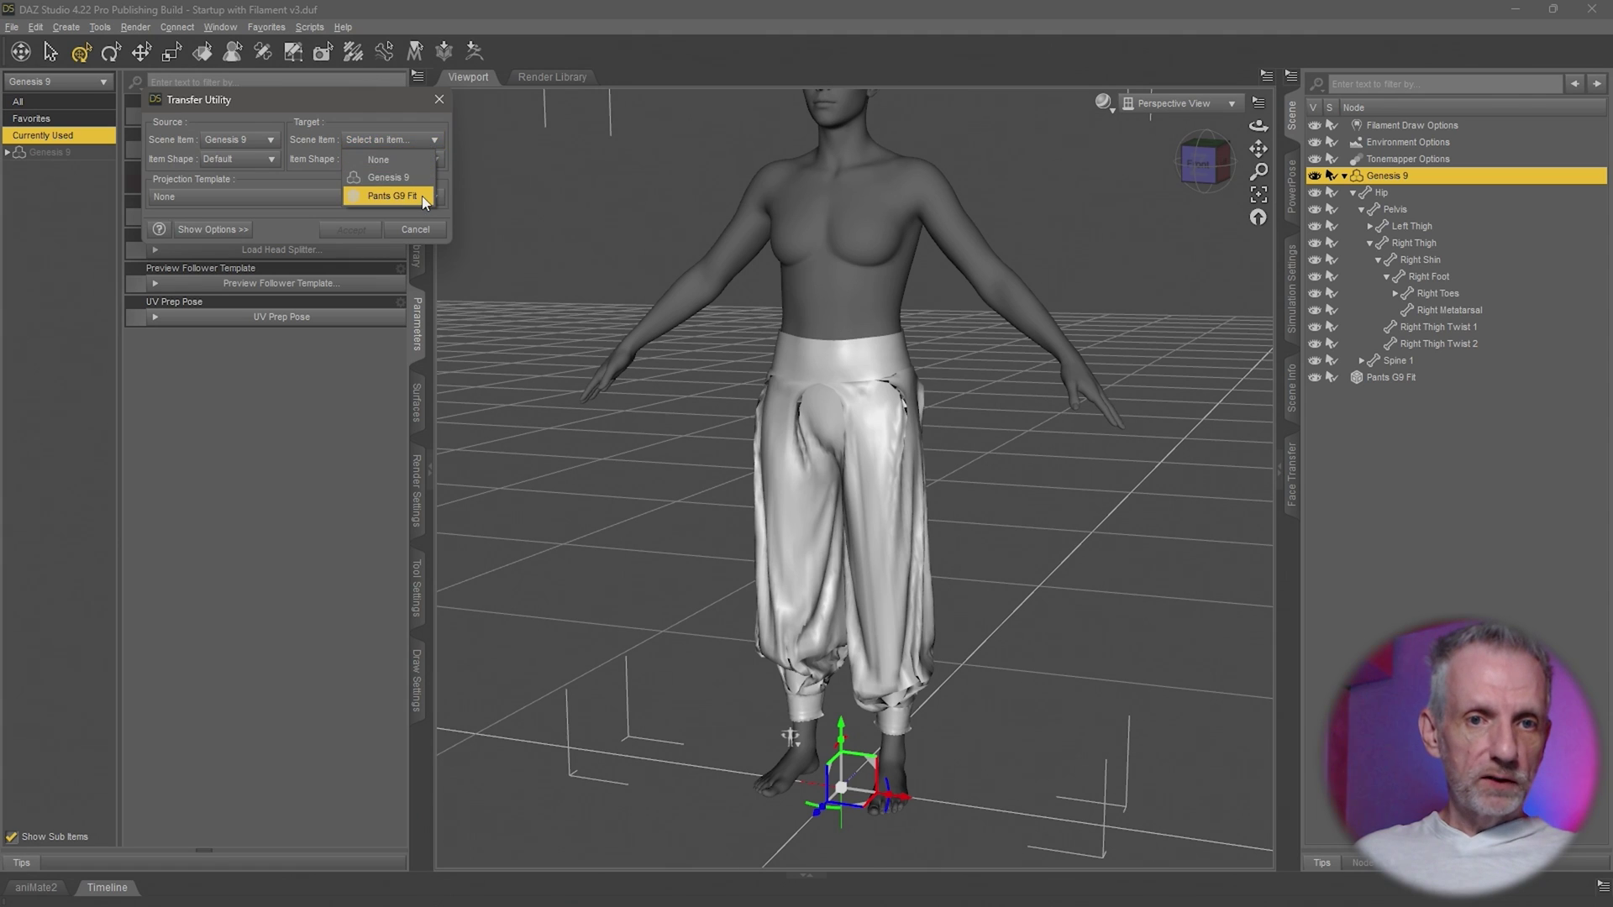
left_click(378, 196)
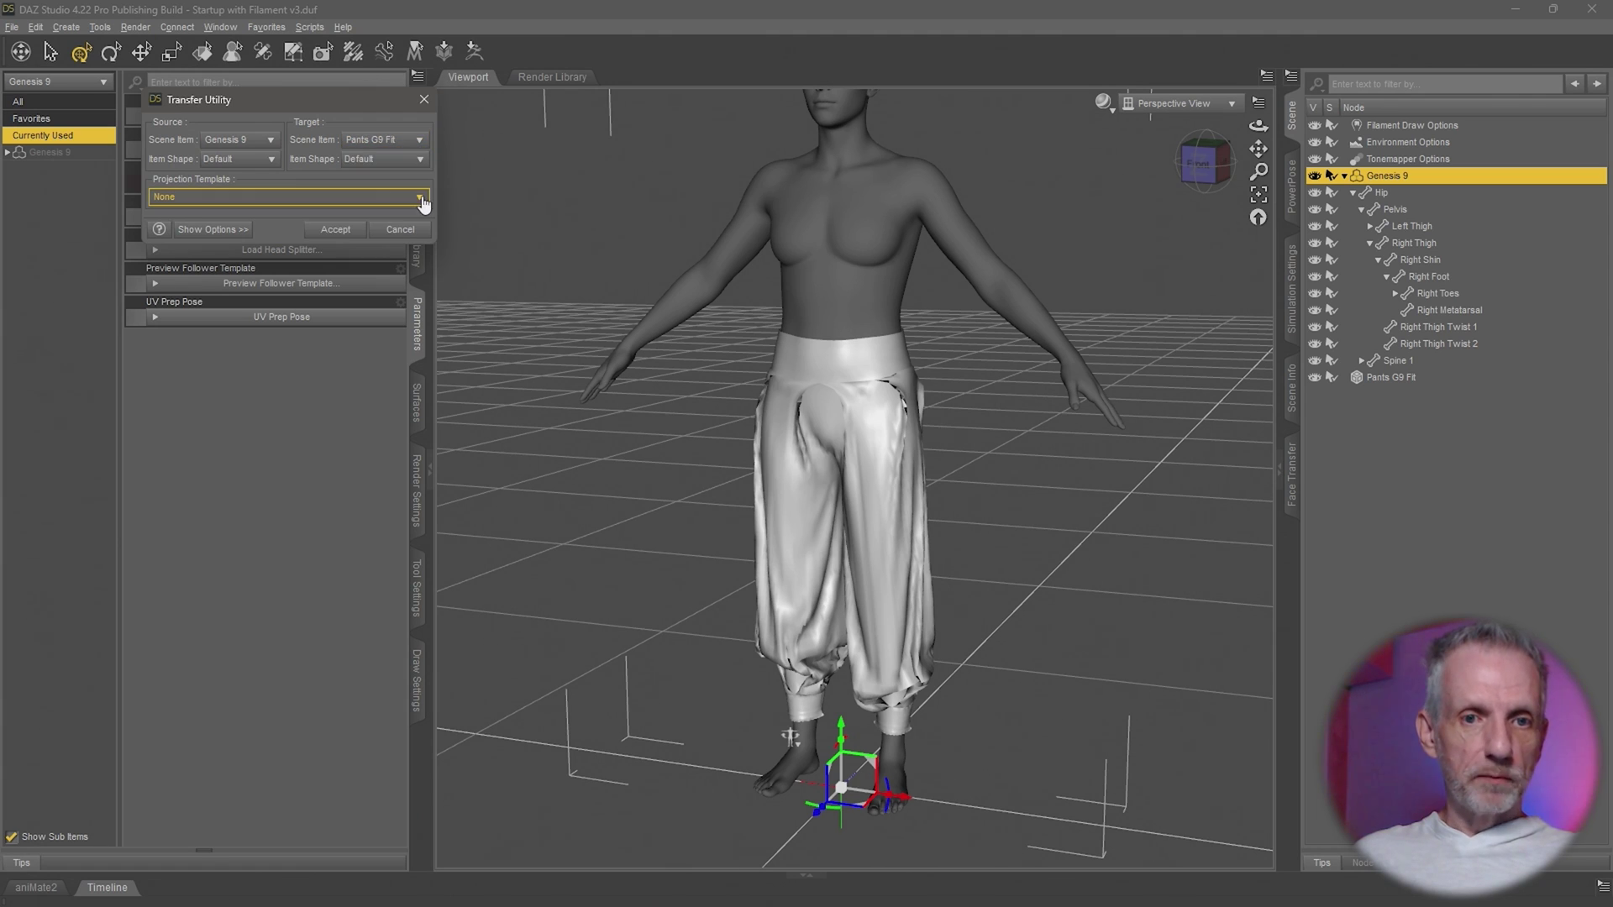
left_click(285, 197)
mouse_move(195, 239)
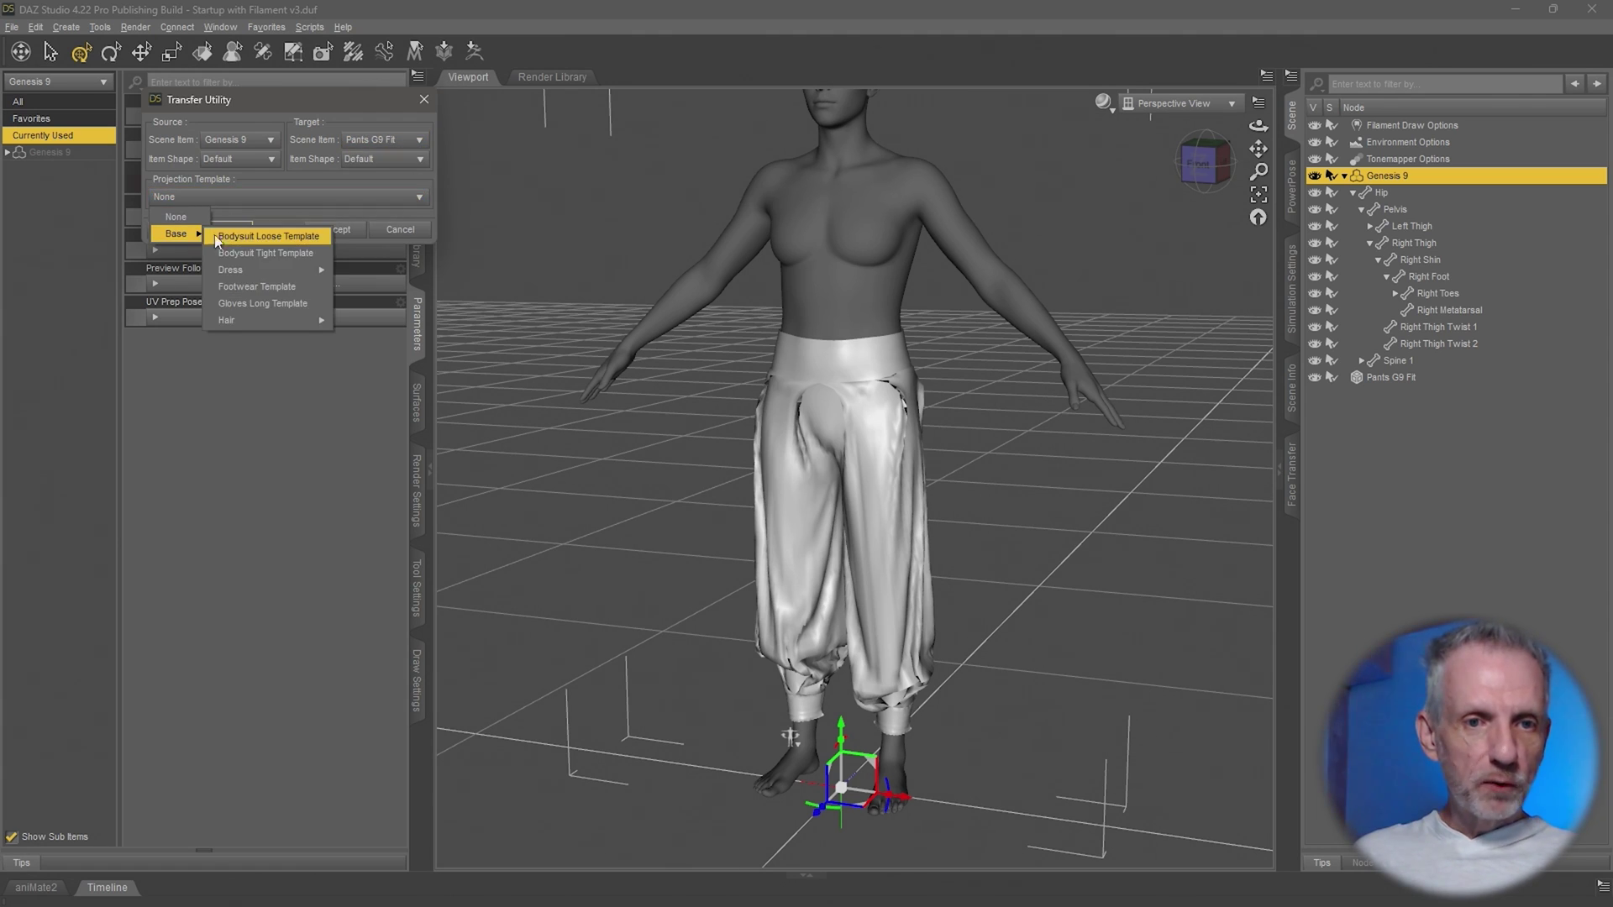
left_click(295, 241)
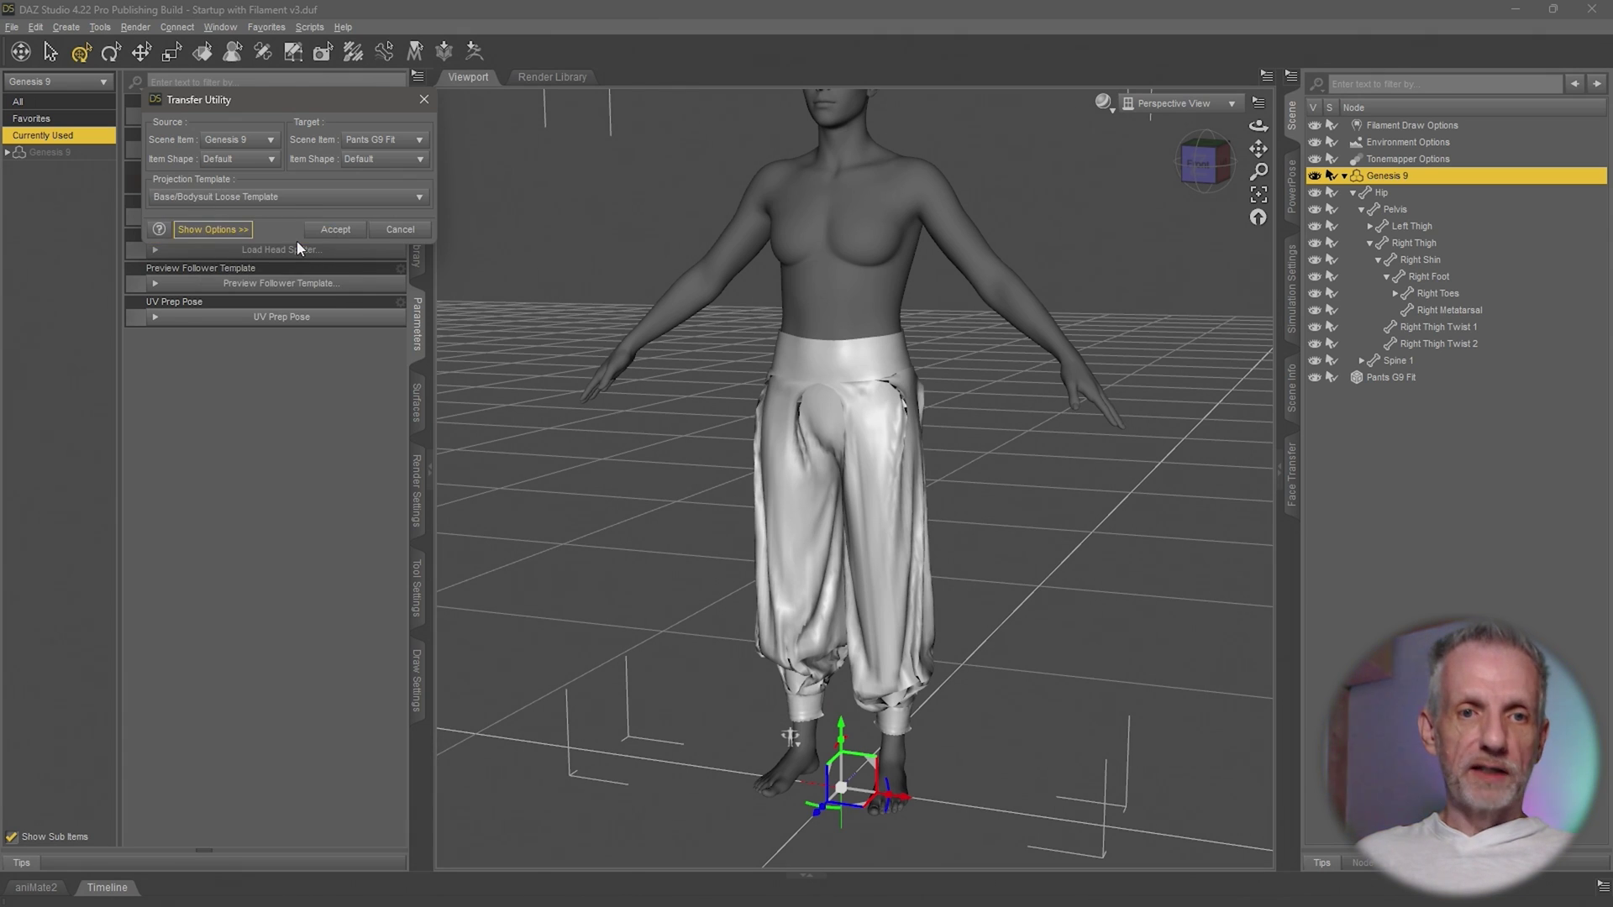
left_click(336, 230)
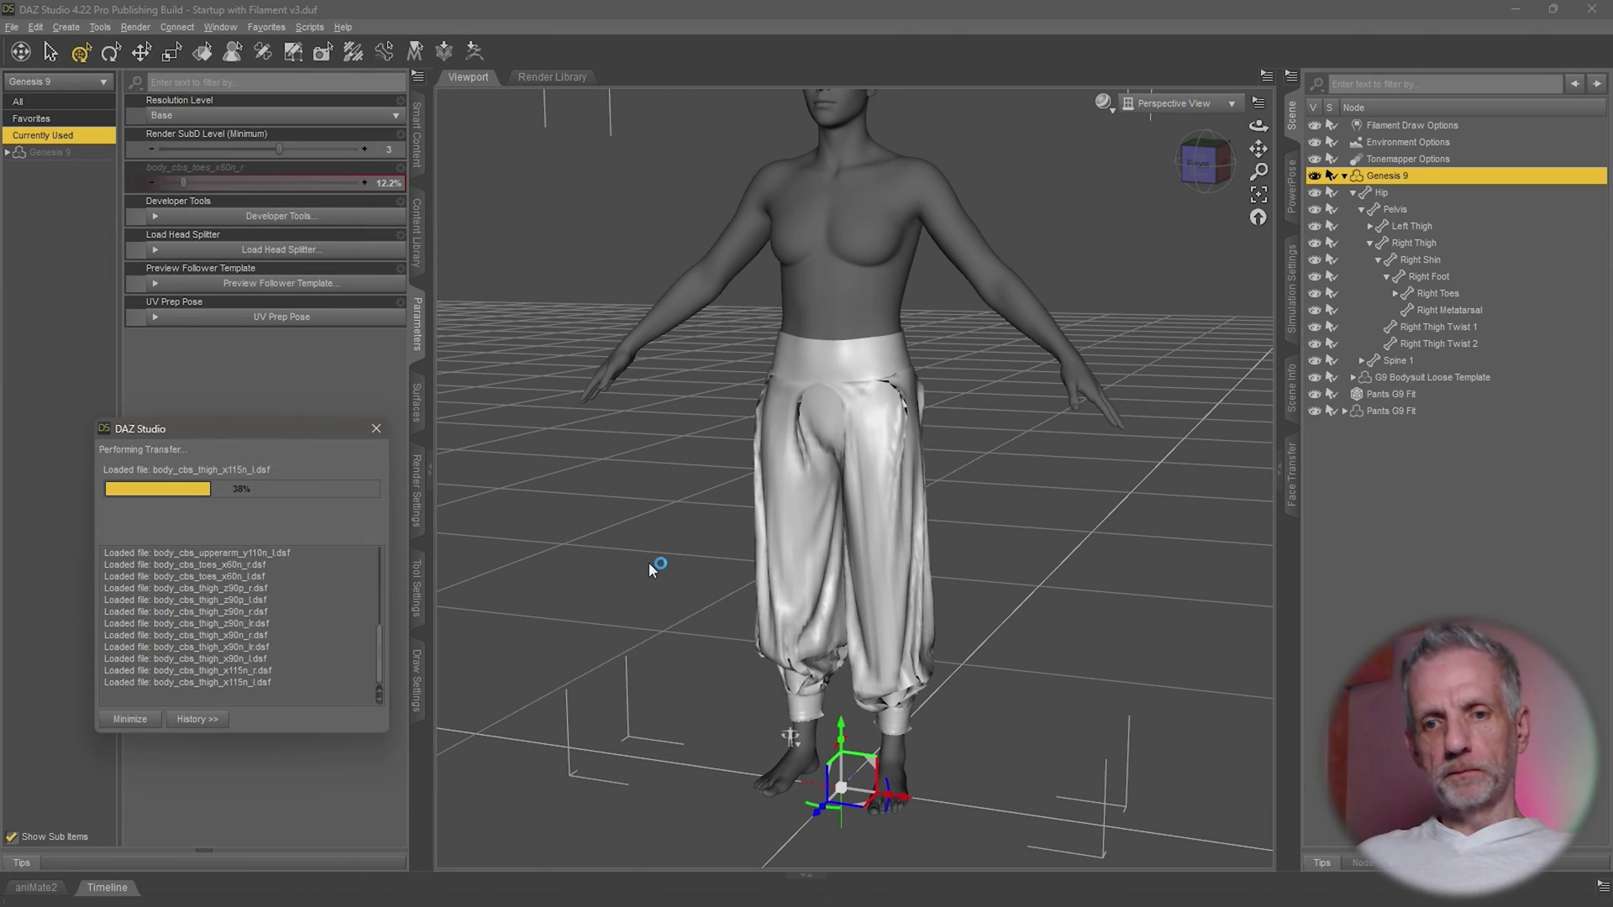
- In Front view, select Genesis 9's left thigh in PowerPose and show its rotation properties
left_click(1204, 164)
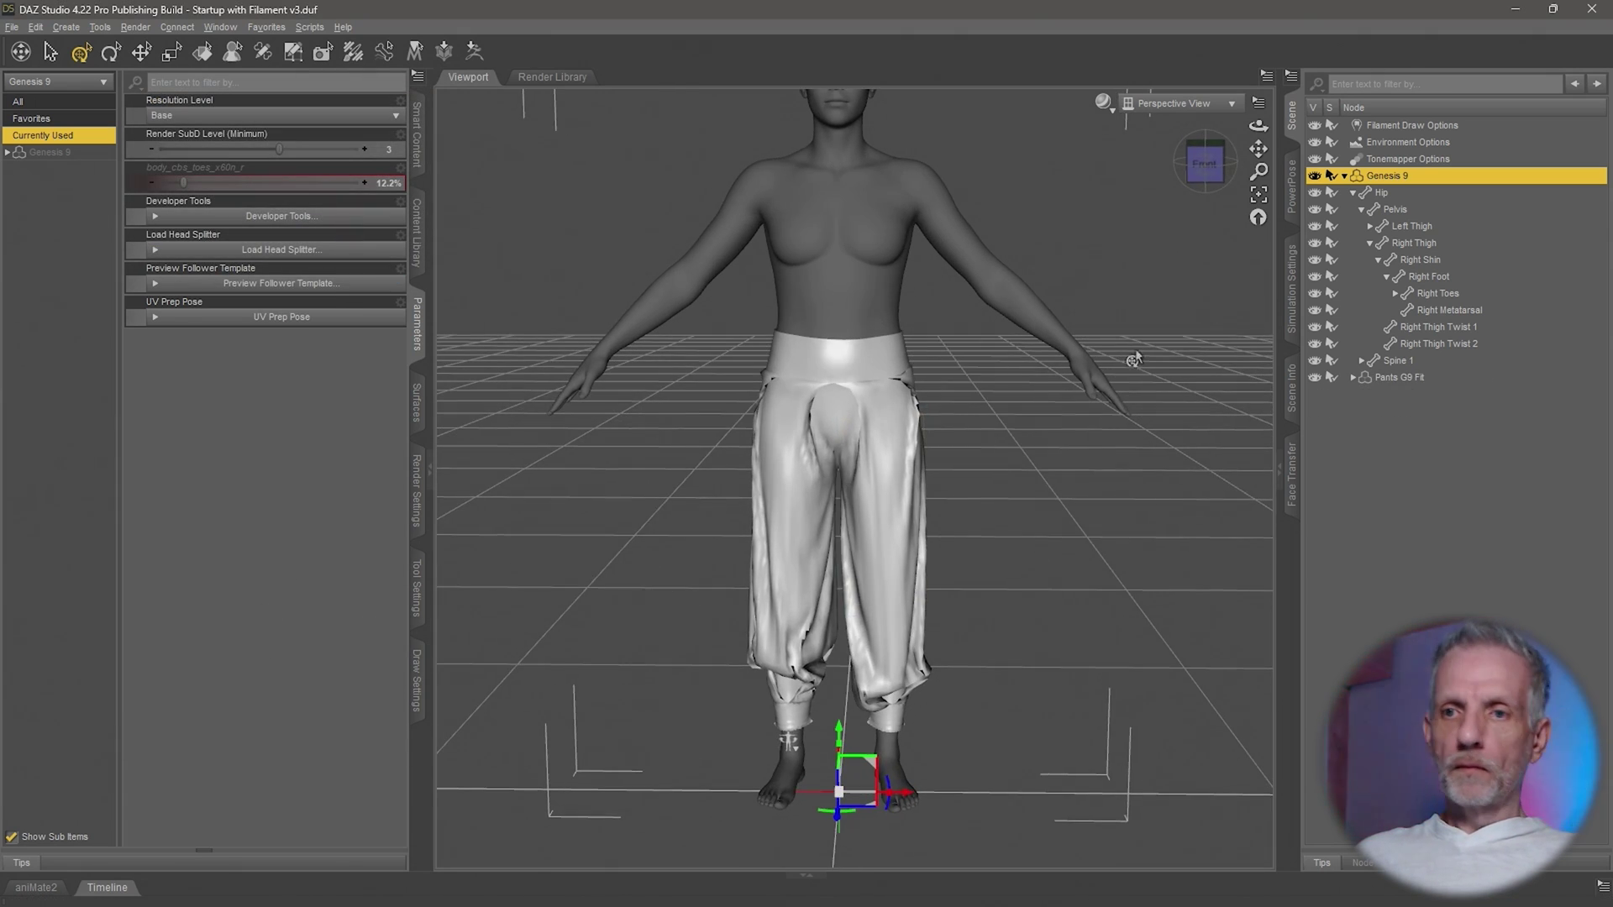
left_click(1292, 186)
left_click(1478, 486)
left_click(47, 154)
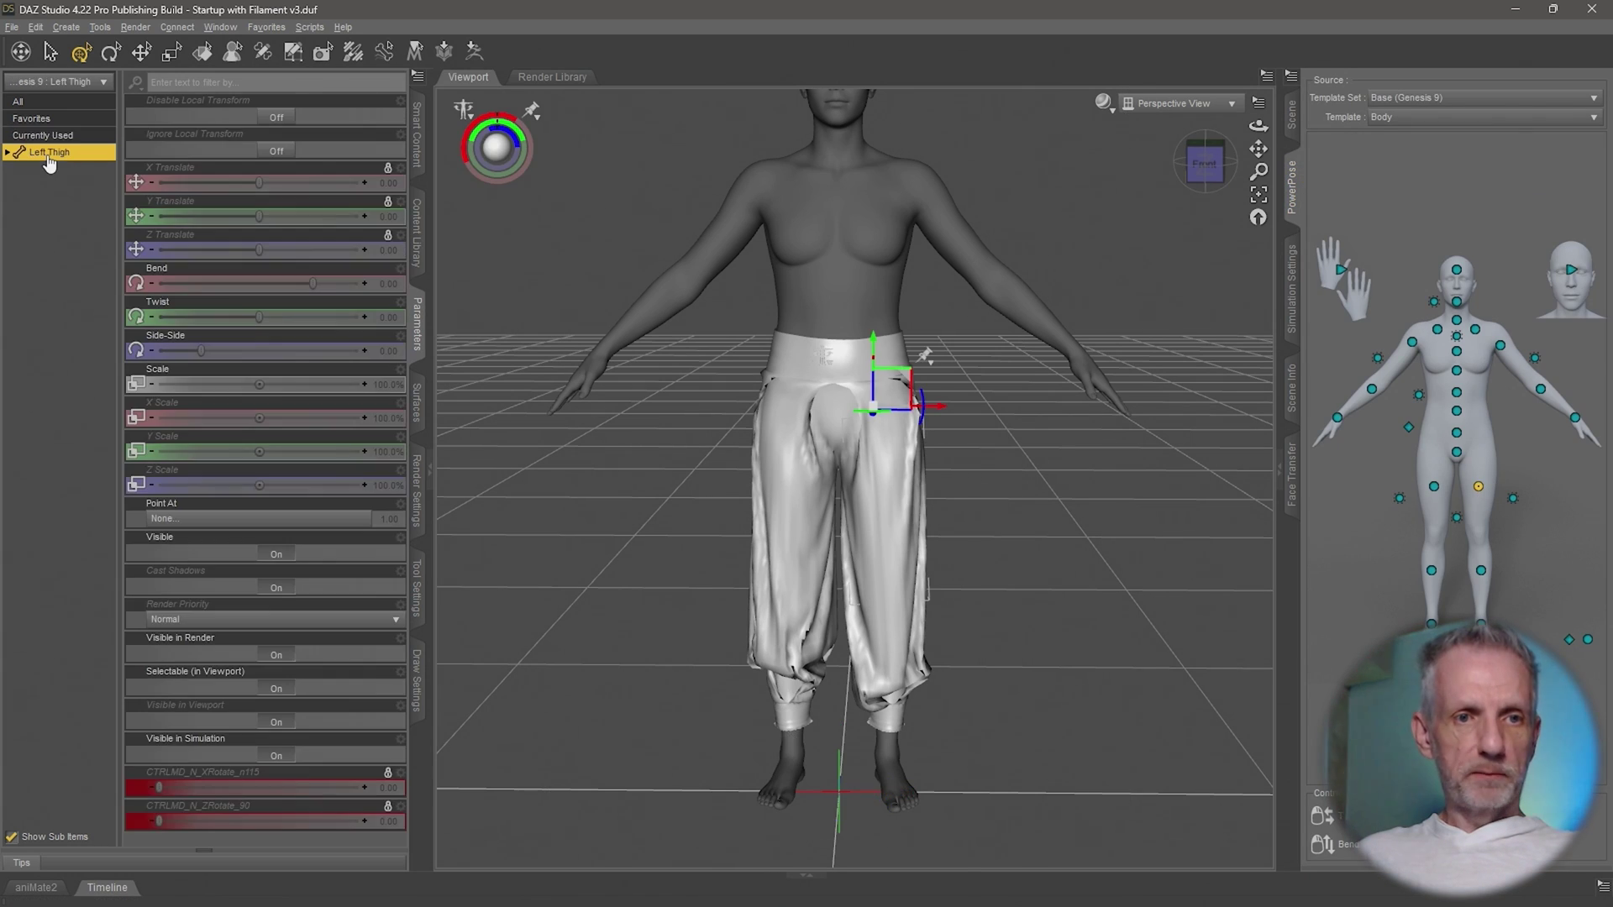
left_click(15, 169)
left_click(71, 219)
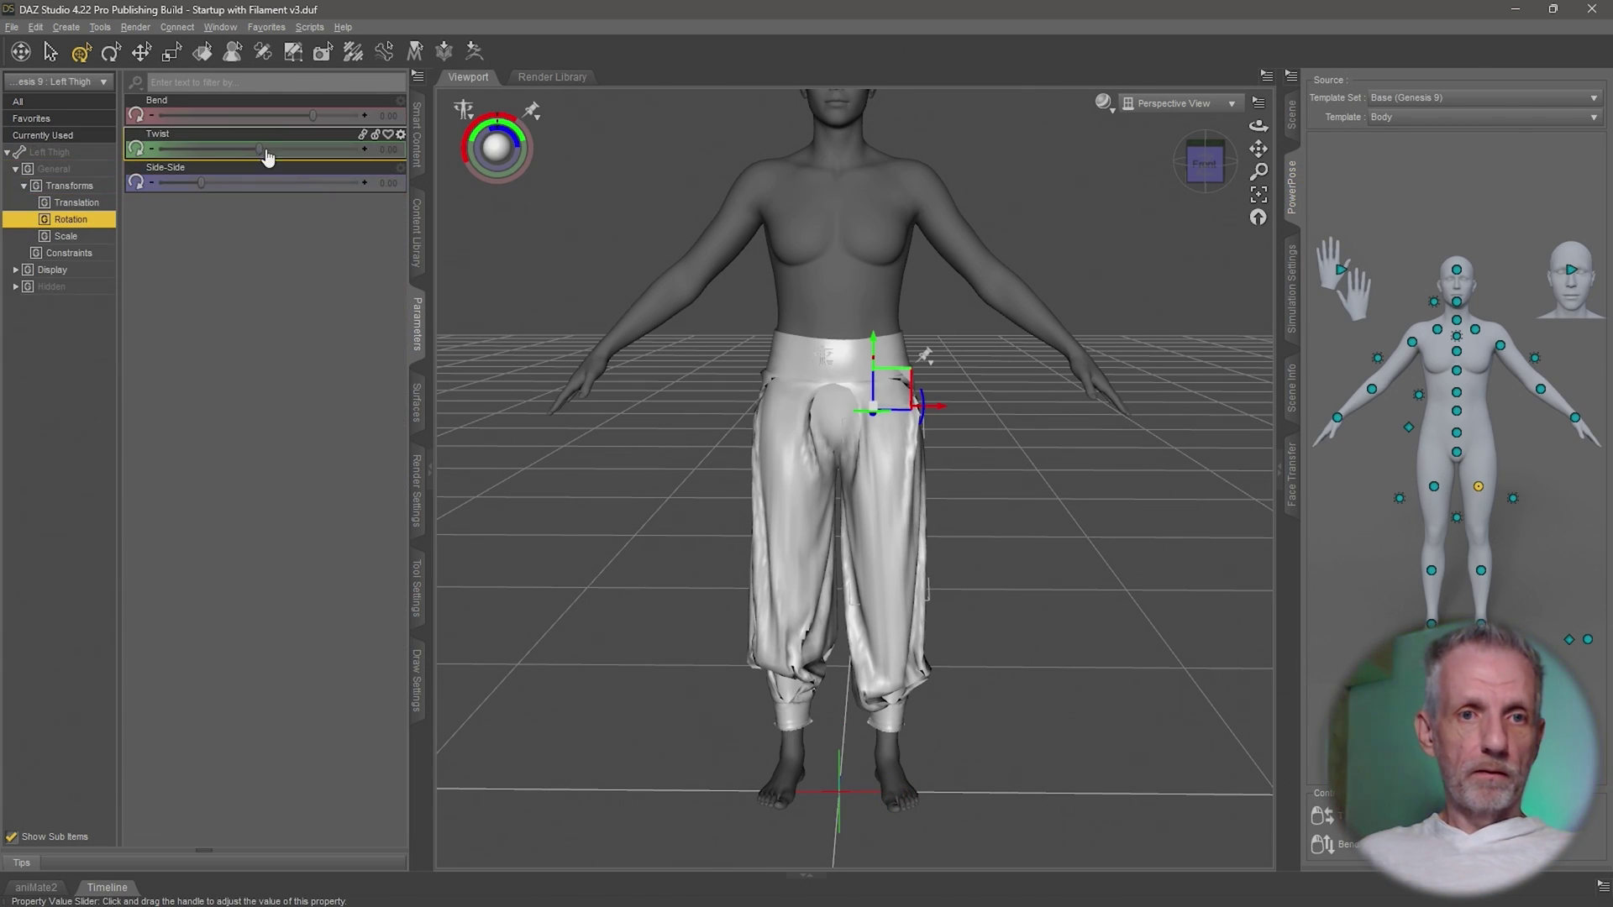
- Swing the left thigh sideways to Side-Side 90 to check the pants follow
left_click_drag(267, 150, 286, 121)
key("ctrl+z")
left_click_drag(200, 183, 394, 185)
left_click_drag(840, 478, 812, 592, "alt")
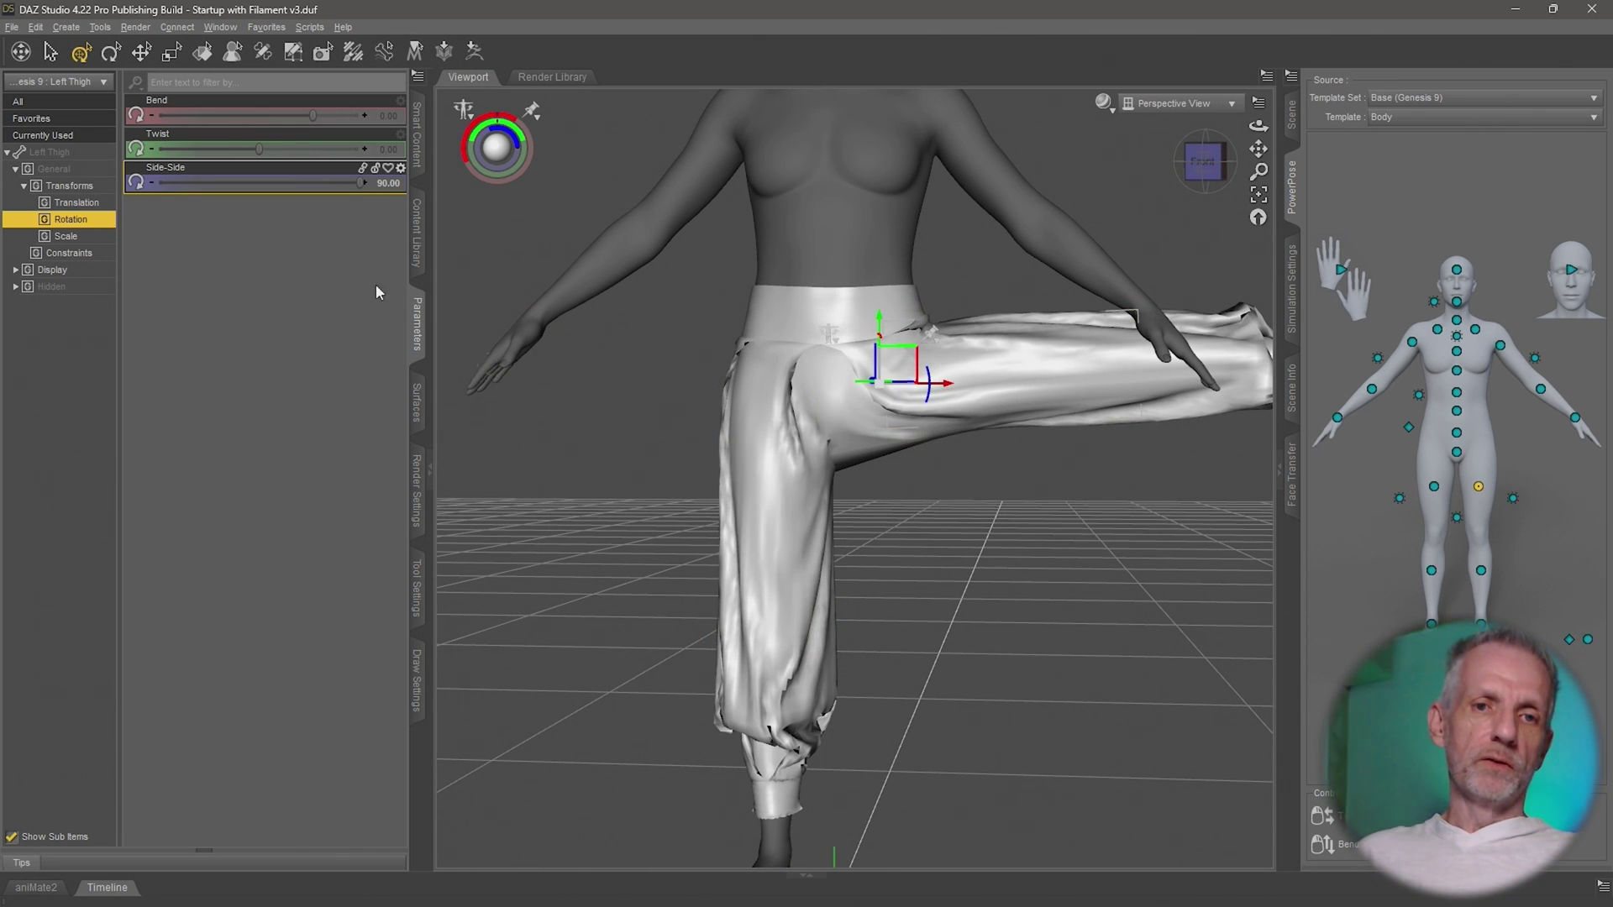
left_click_drag(360, 183, 277, 198)
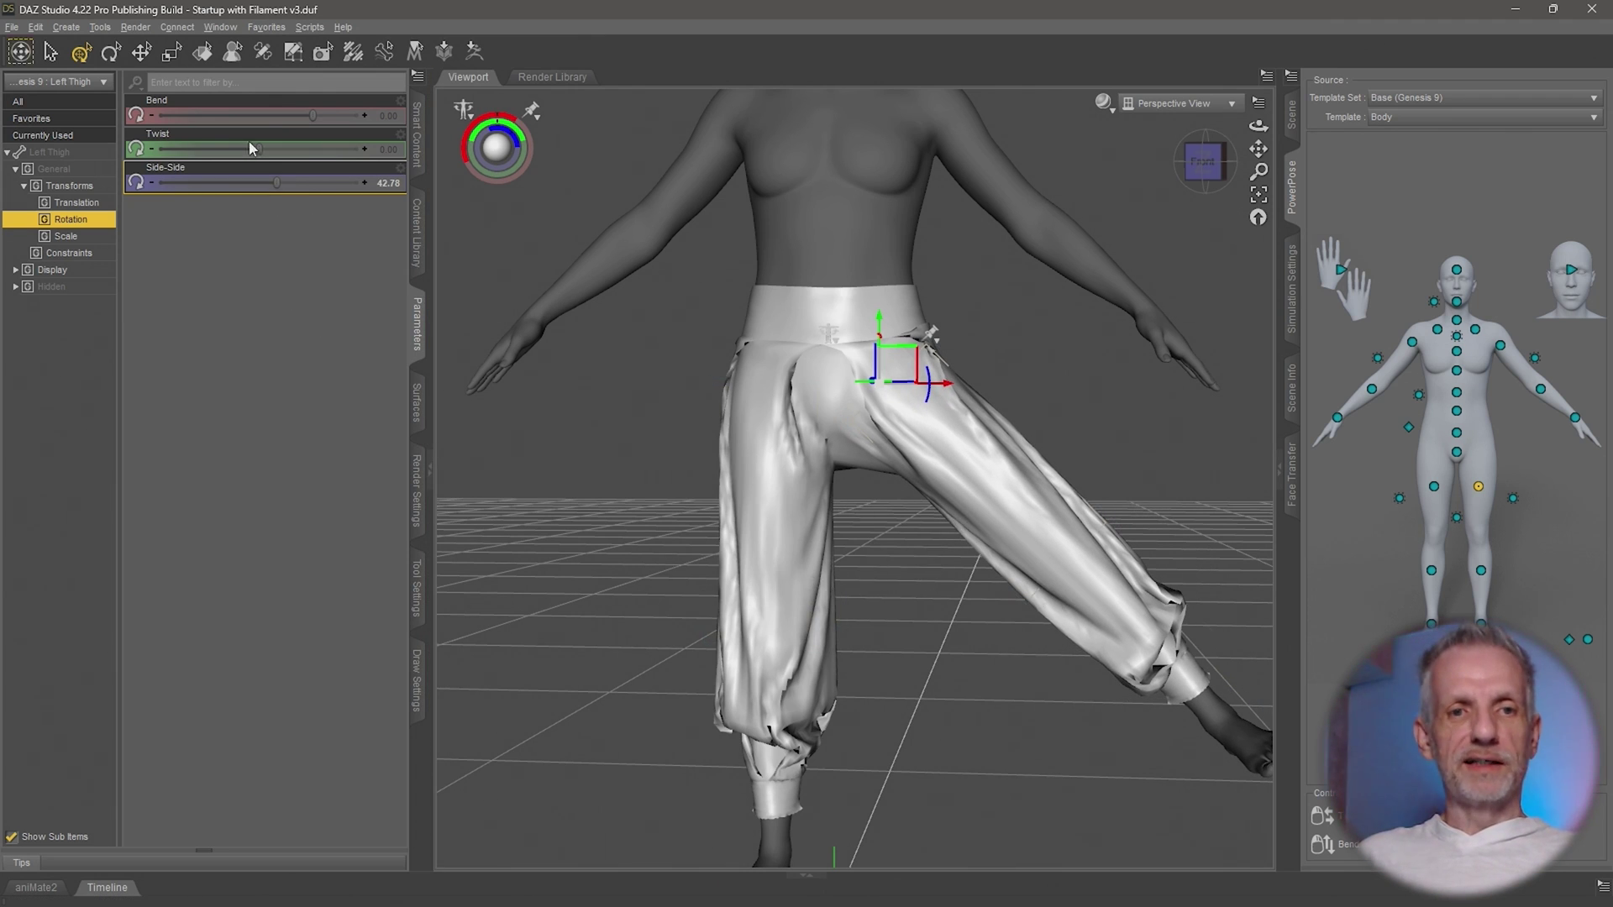
left_click_drag(368, 183, 413, 196)
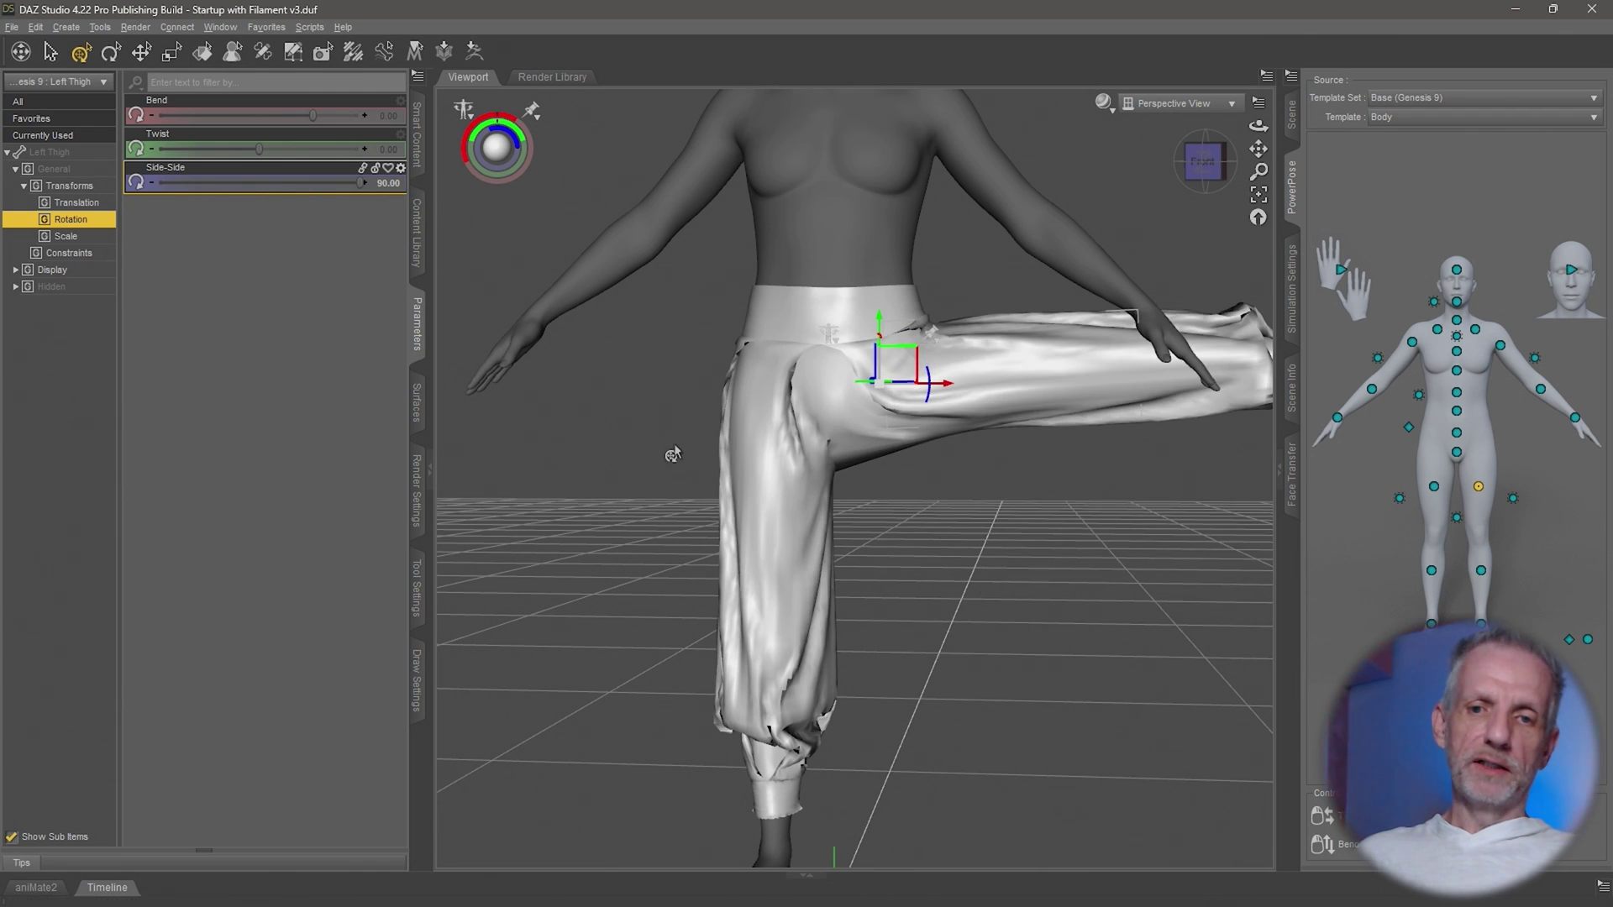
middle_click_drag(669, 456, 714, 336)
- Switch to Wire Shaded, inspect the raised leg's mesh, then reset Side-Side to 0
left_click(1102, 104)
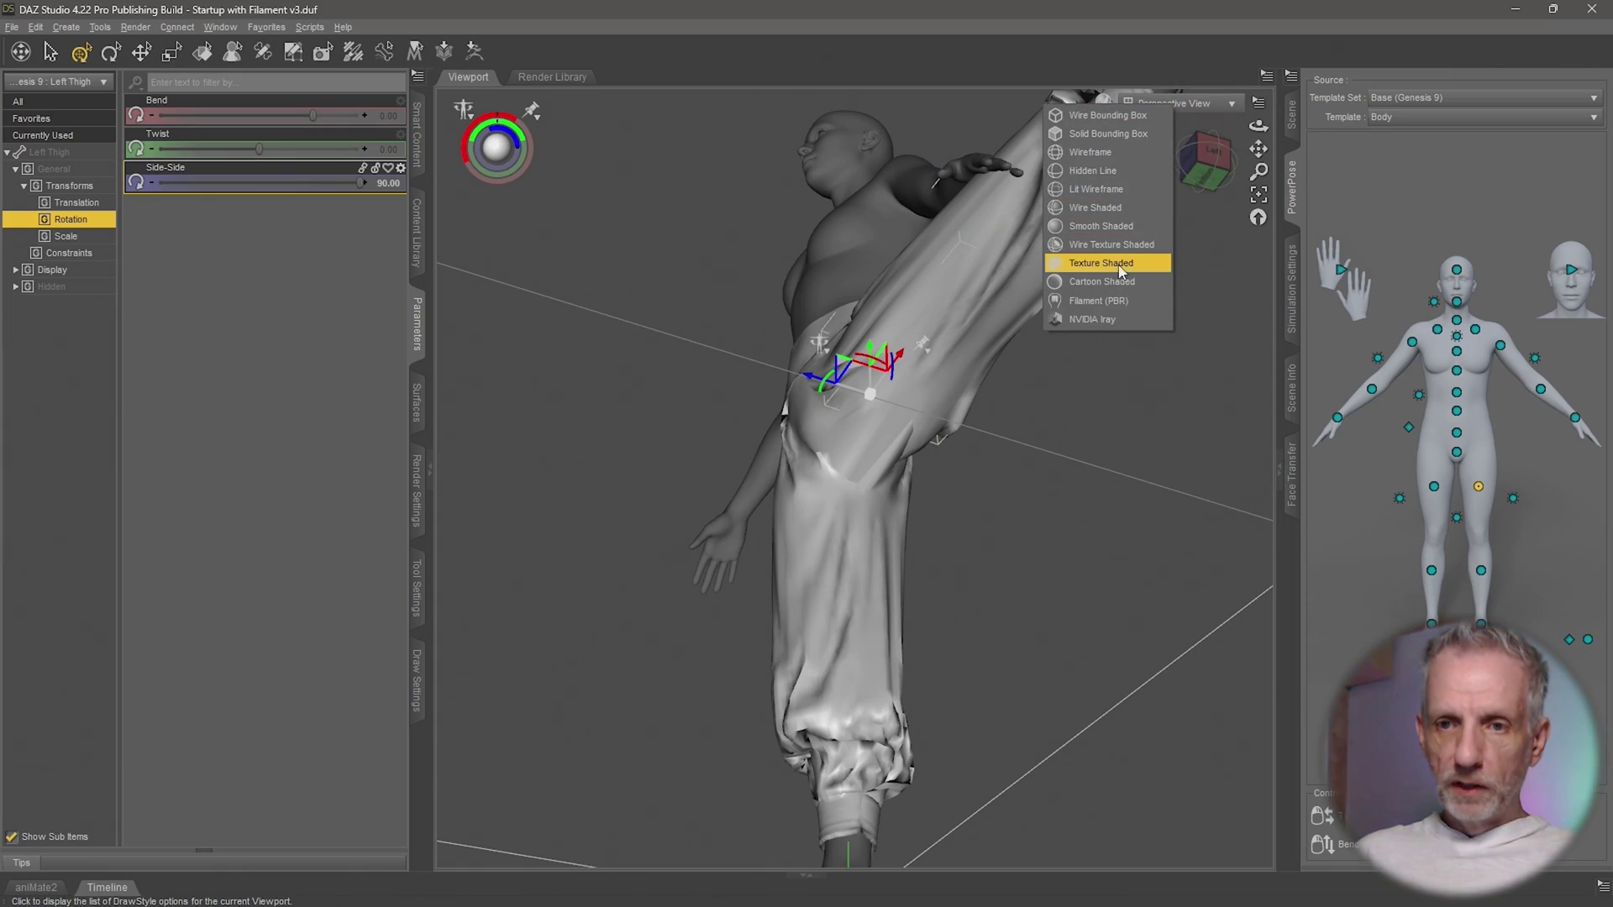
left_click(1097, 241)
middle_click_drag(873, 454, 905, 428)
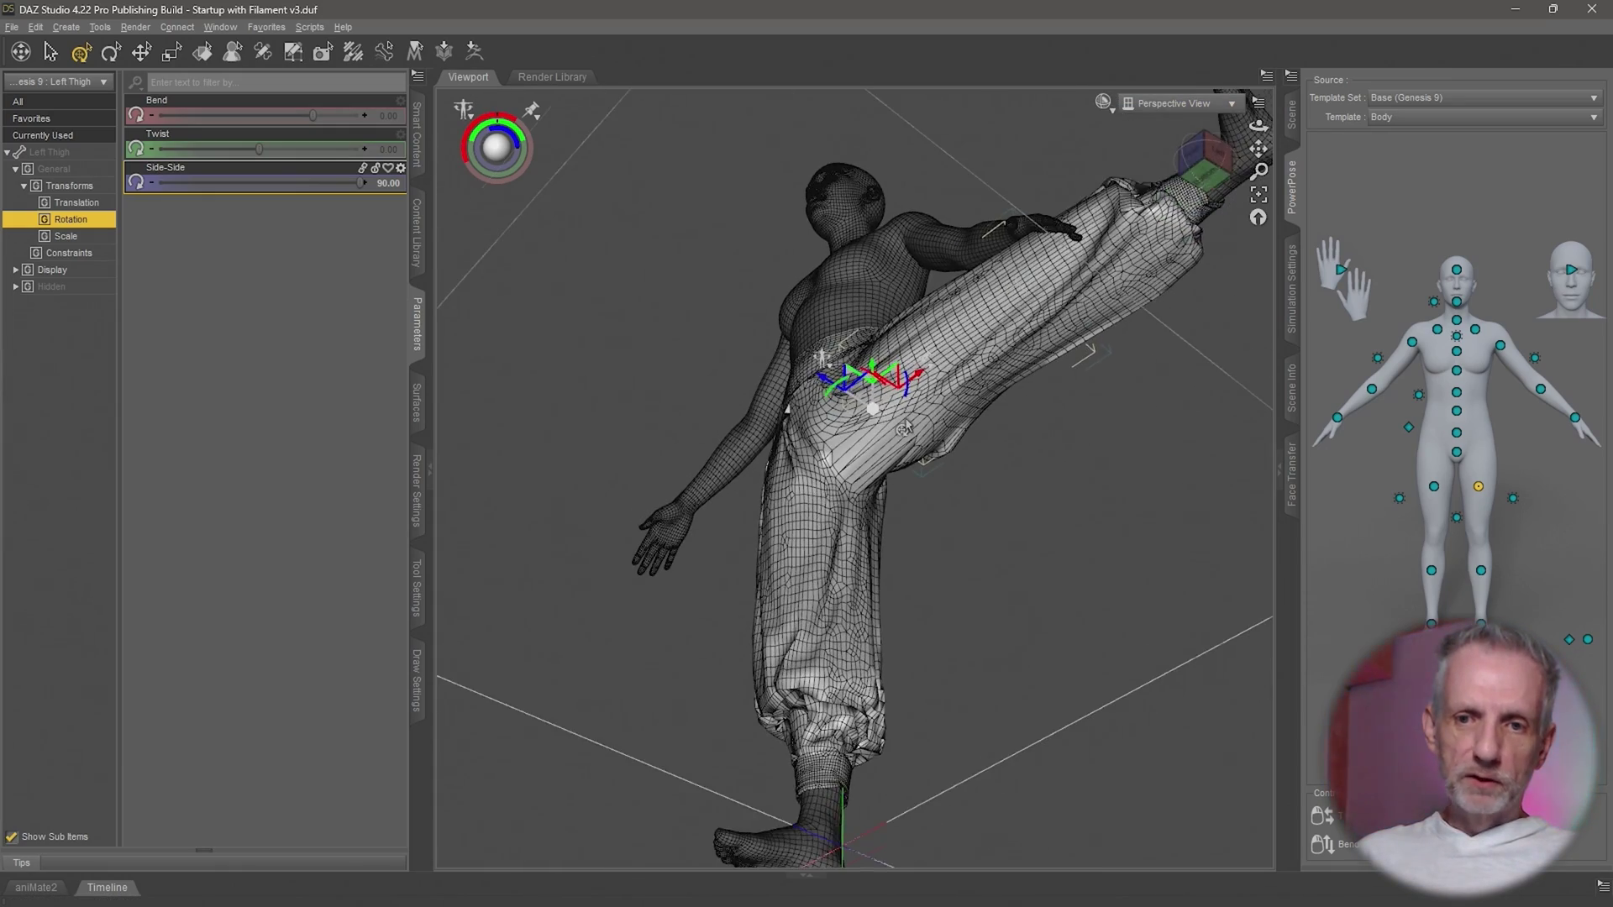
scroll(905, 428, "up", 6)
middle_click_drag(834, 327, 699, 219)
mouse_move(871, 382)
middle_mouse_down()
mouse_move(922, 433)
mouse_move(882, 399)
middle_mouse_up()
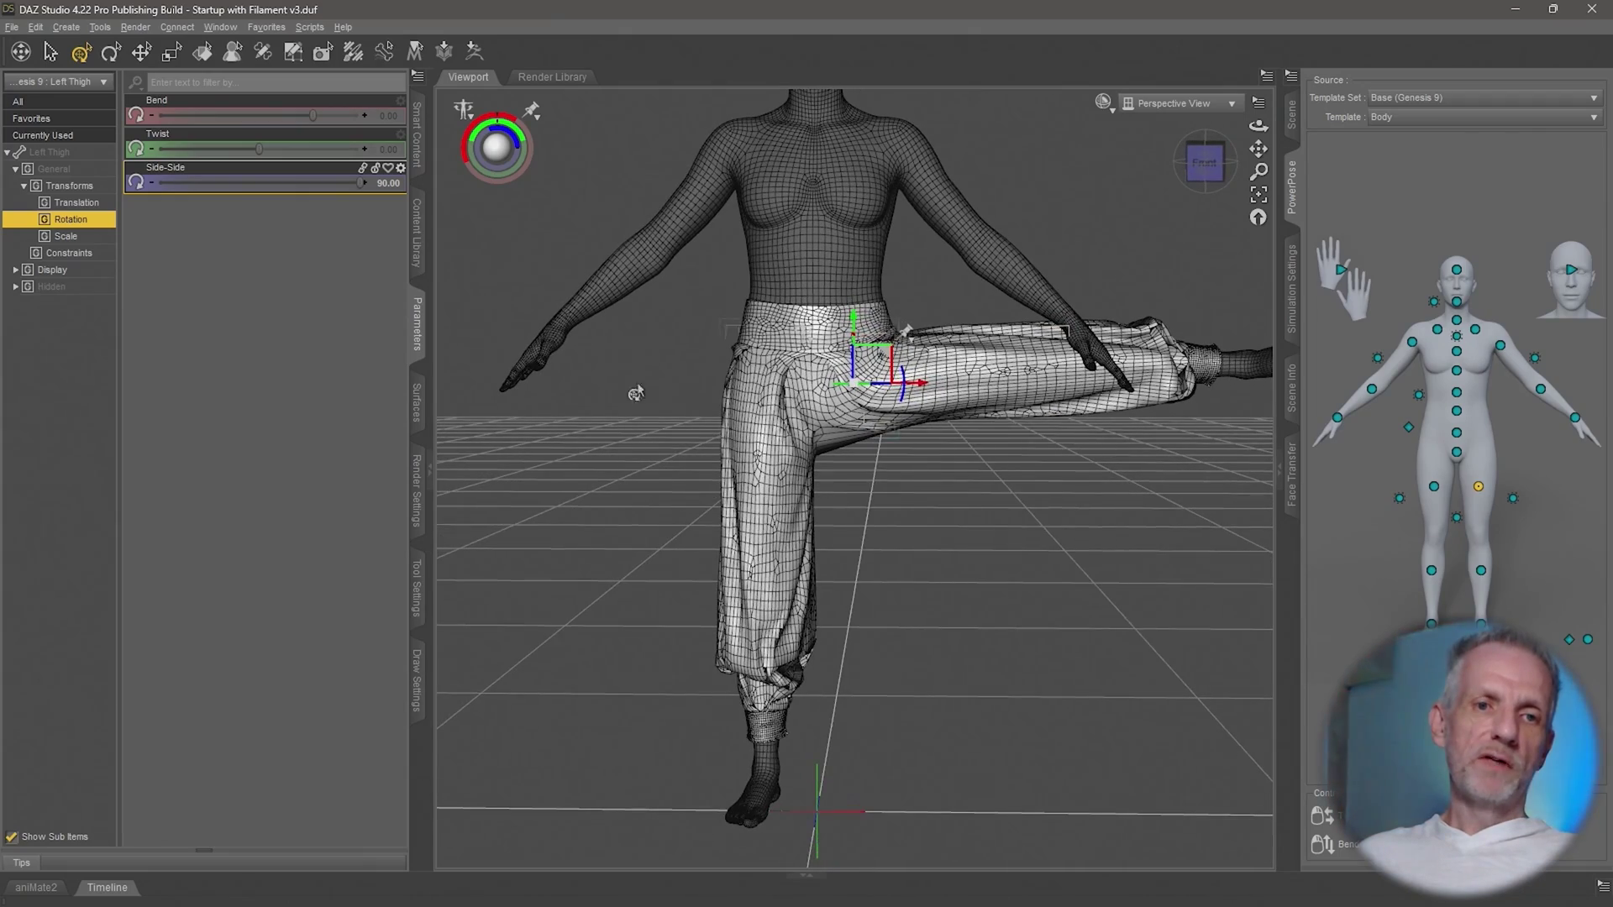
left_click(295, 184)
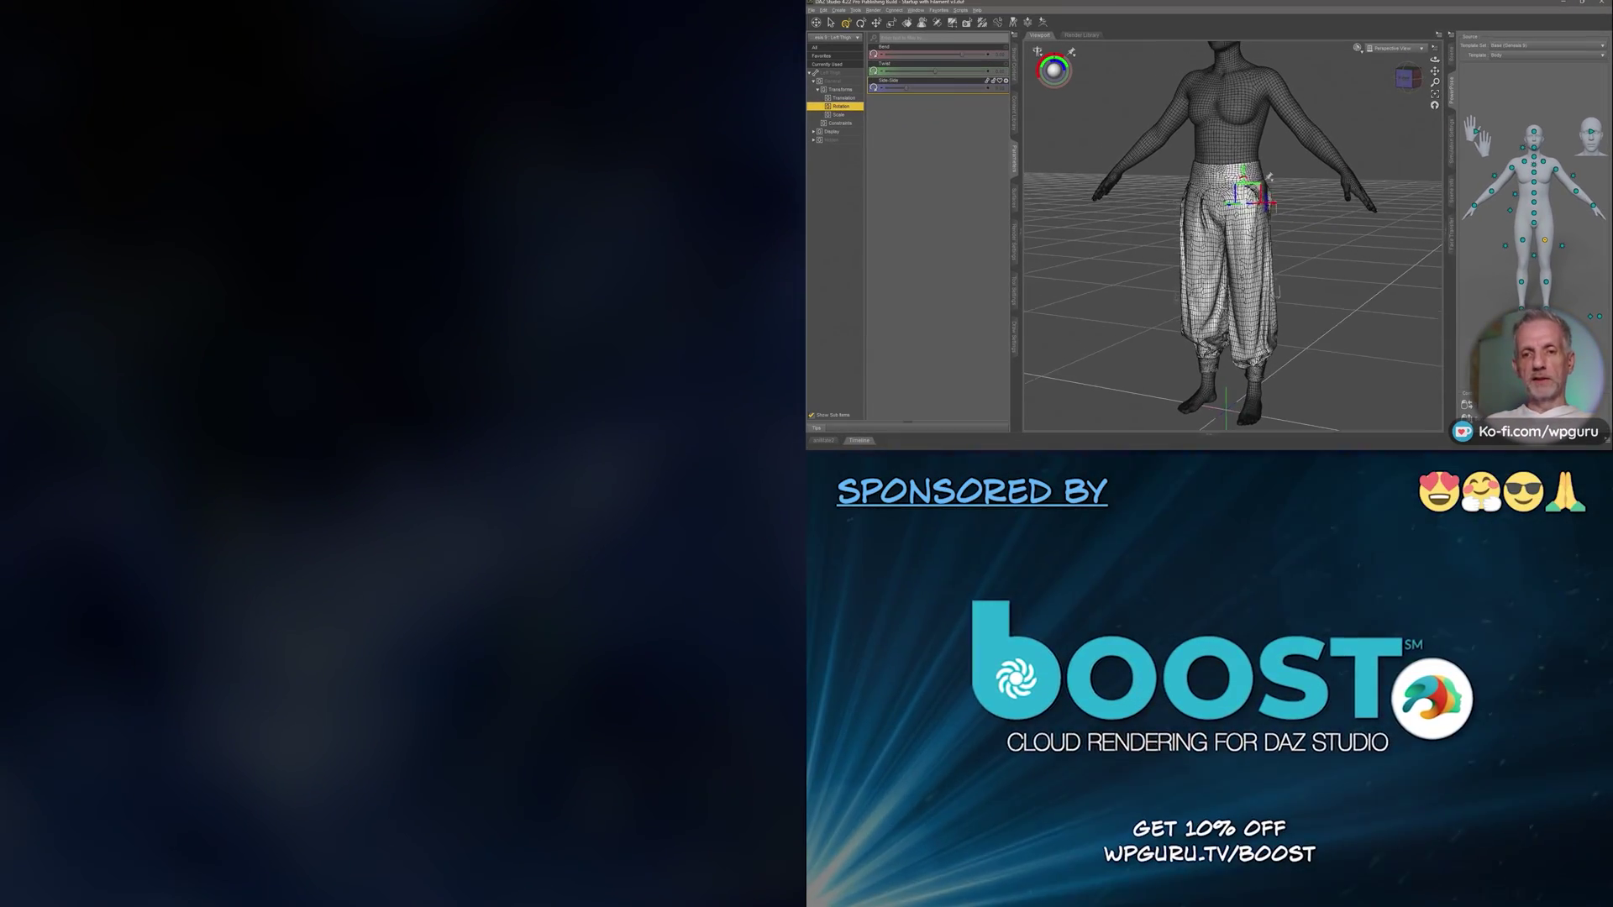